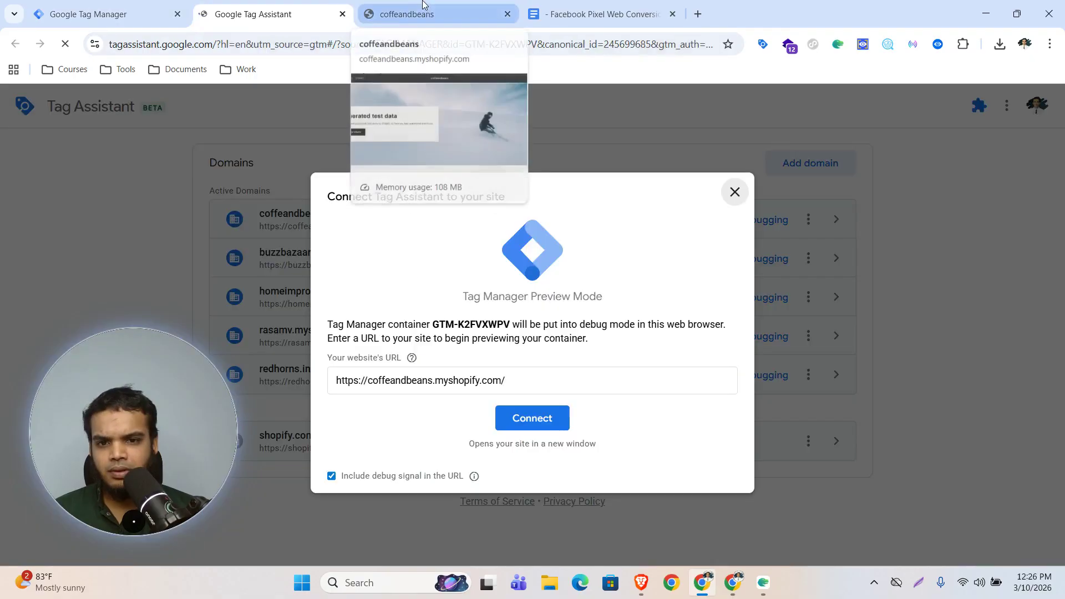
{"action": "left_click", "coordinate": [424, 14]}
{"action": "left_click", "coordinate": [289, 45]}
{"action": "key", "text": "ctrl+c"}
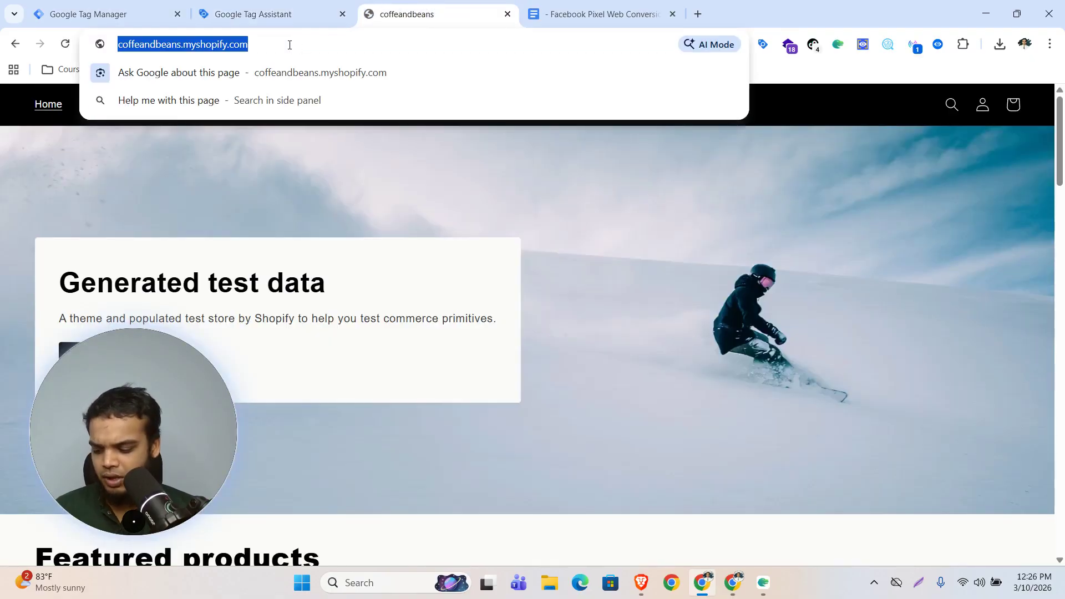
{"action": "left_click", "coordinate": [239, 14]}
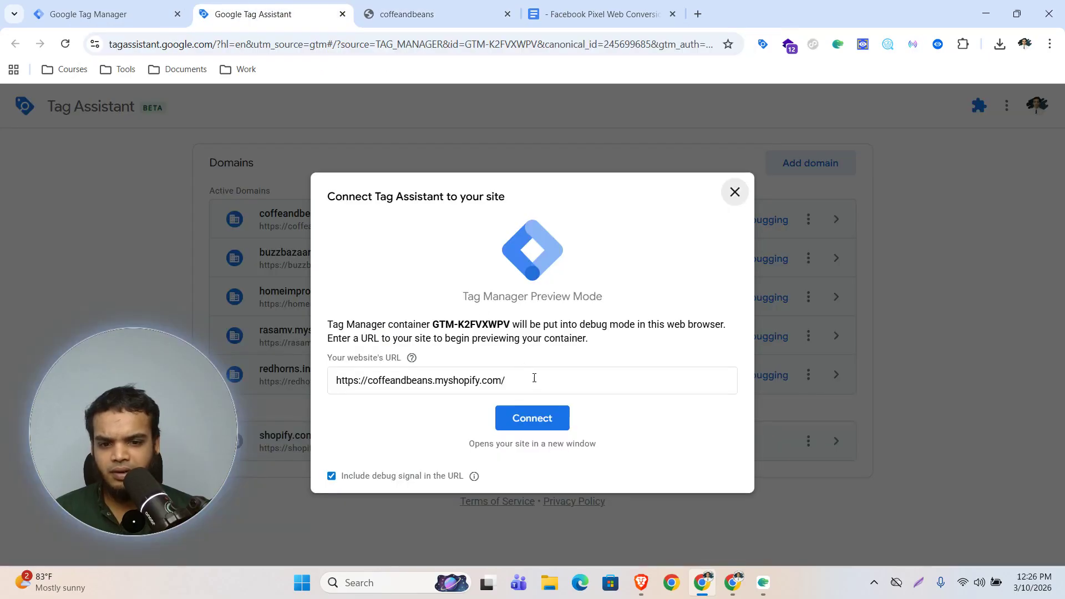
{"action": "left_click_drag", "start_coordinate": [535, 378], "coordinate": [319, 370]}
{"action": "key", "text": "ctrl+v"}
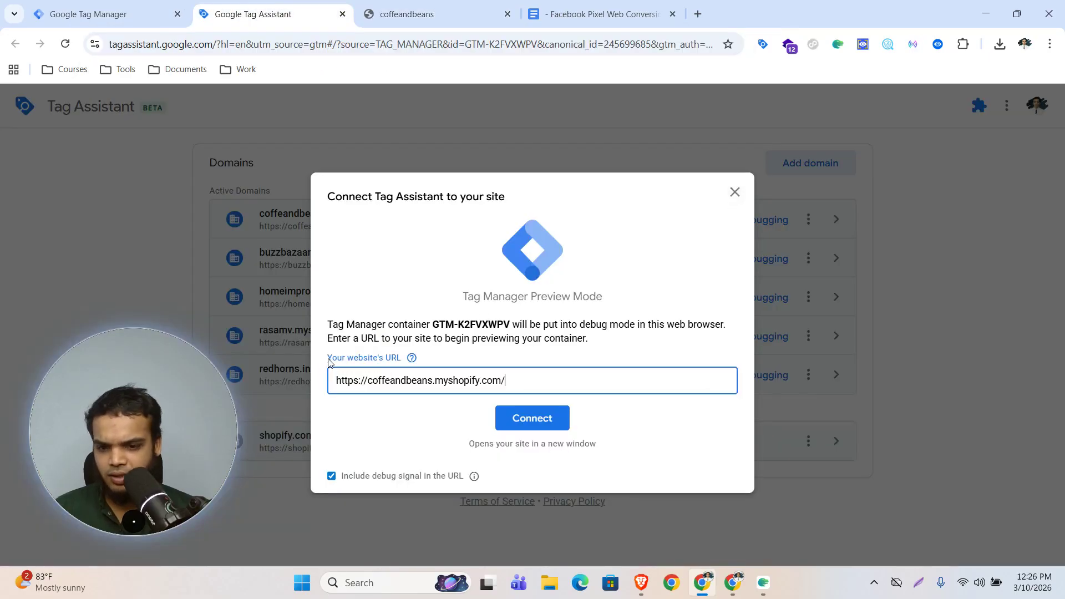
{"action": "left_click", "coordinate": [524, 408]}
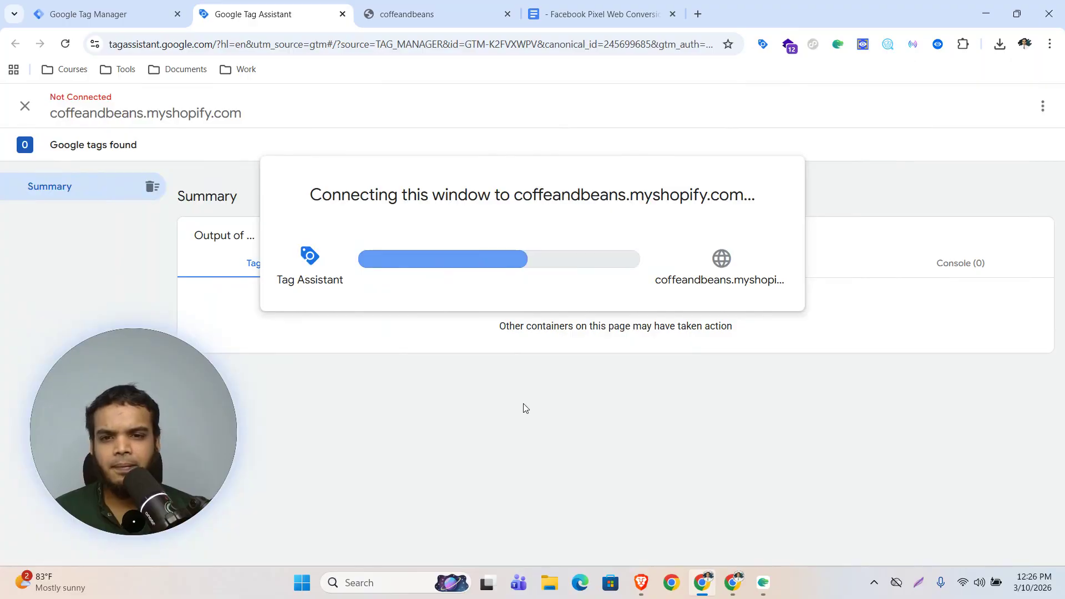
Step: Open The Complete Snowboard product from the store's home page, add the Ice variant to the cart and proceed to checkout
{"action": "scroll", "coordinate": [591, 328], "scroll_direction": "down", "scroll_amount": 10}
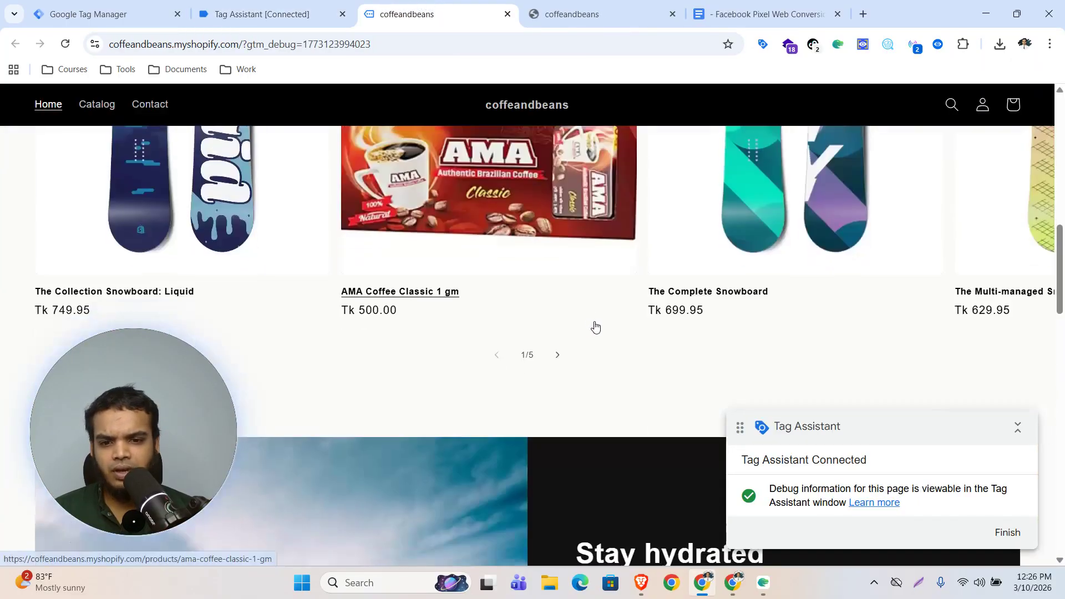
{"action": "left_click", "coordinate": [722, 213]}
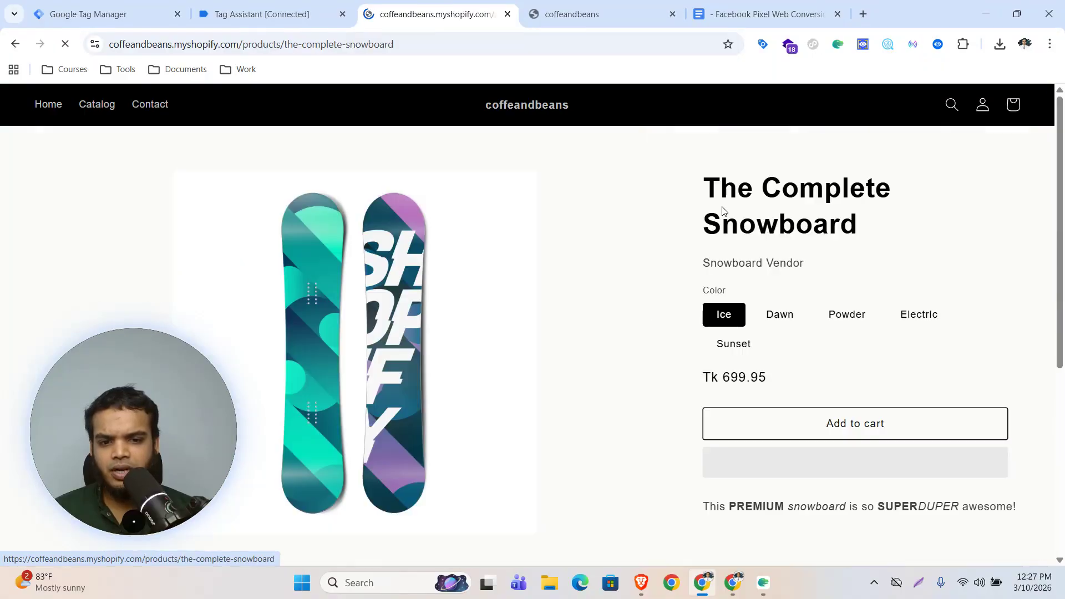
{"action": "scroll", "coordinate": [777, 291], "scroll_direction": "down", "scroll_amount": 3}
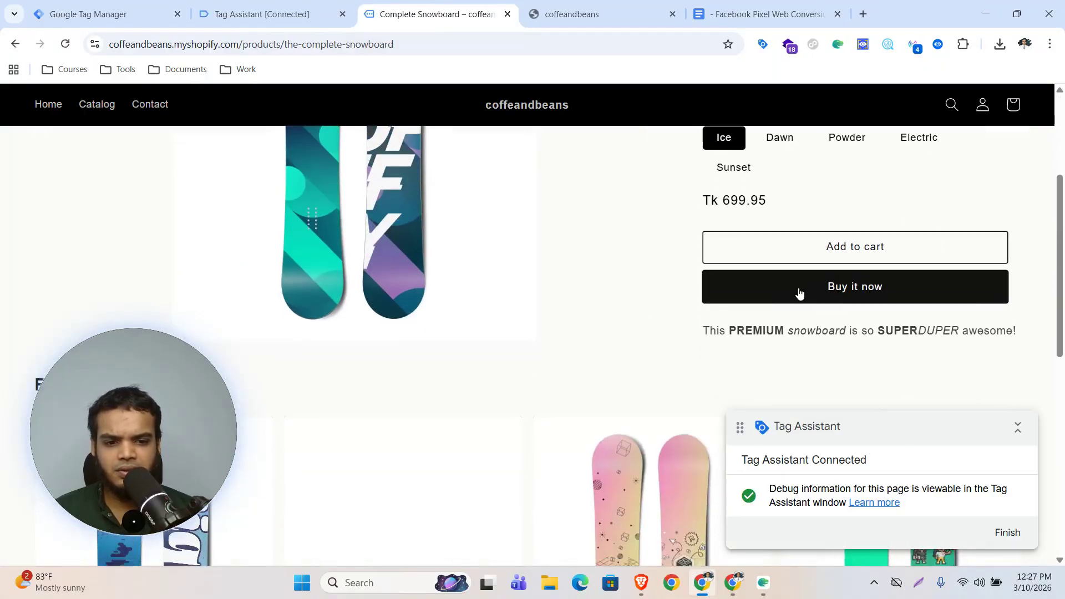
{"action": "left_click", "coordinate": [847, 248]}
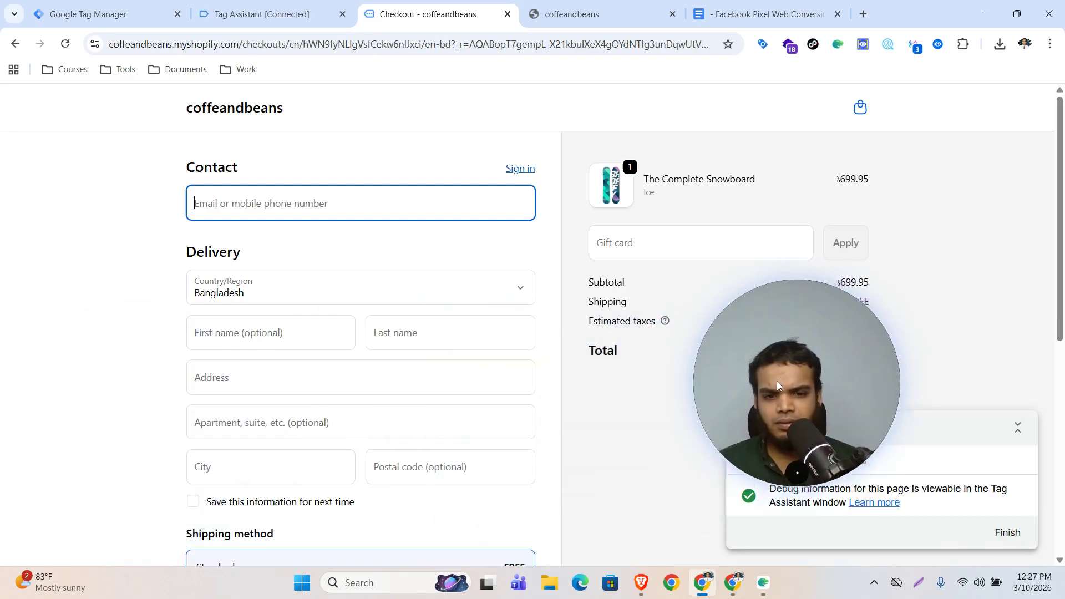
Step: Fill in the checkout's contact e-mail, customer name and delivery address from the saved autofill details
{"action": "left_click", "coordinate": [311, 202]}
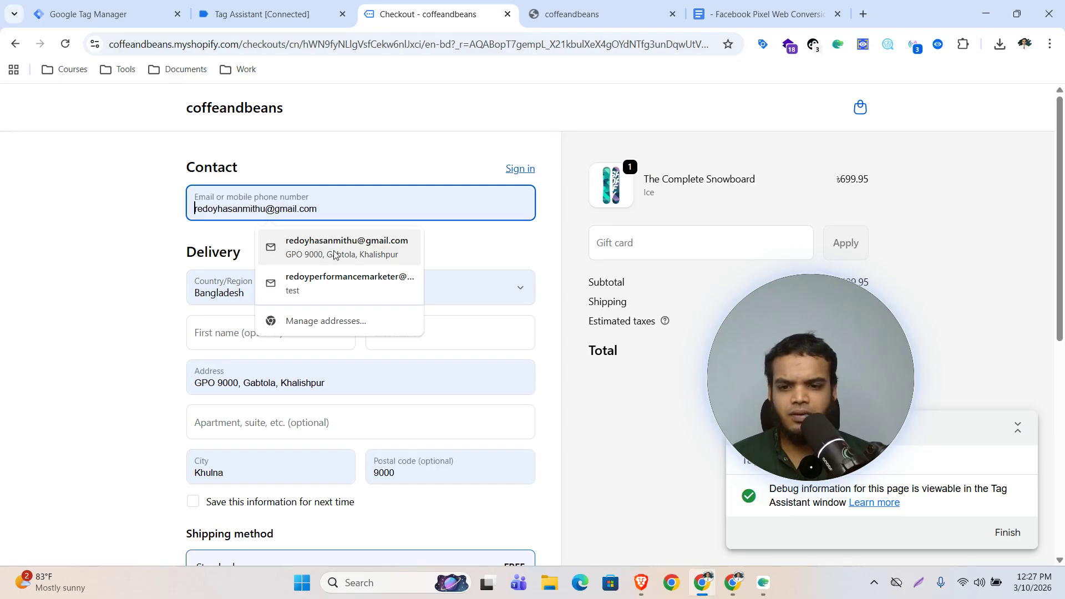
{"action": "left_click", "coordinate": [270, 345]}
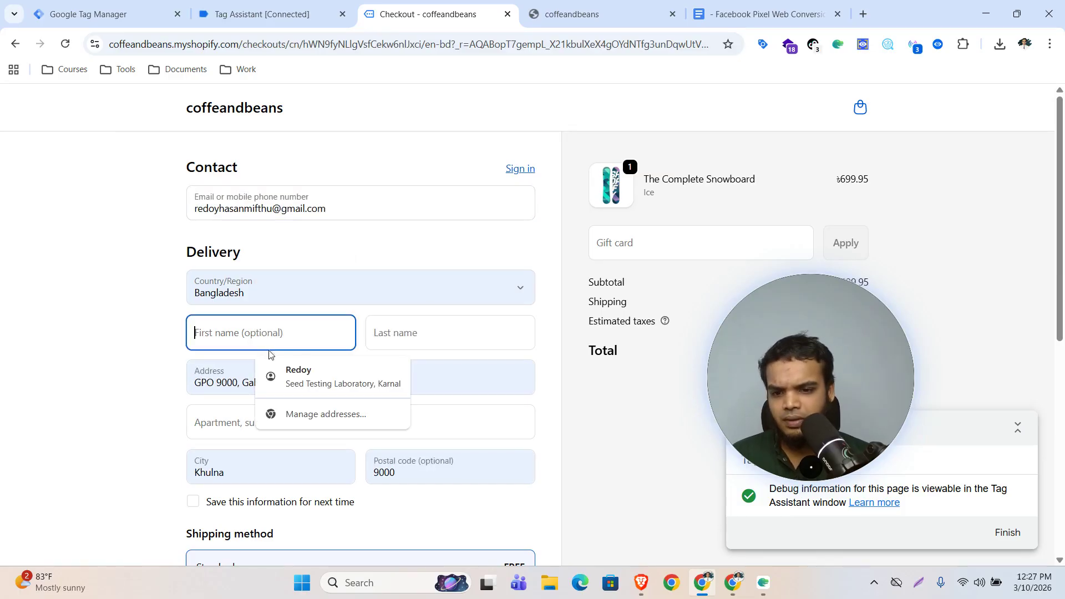
{"action": "left_click", "coordinate": [323, 374]}
{"action": "scroll", "coordinate": [403, 393], "scroll_direction": "down", "scroll_amount": 2}
{"action": "scroll", "coordinate": [403, 393], "scroll_direction": "down", "scroll_amount": 3}
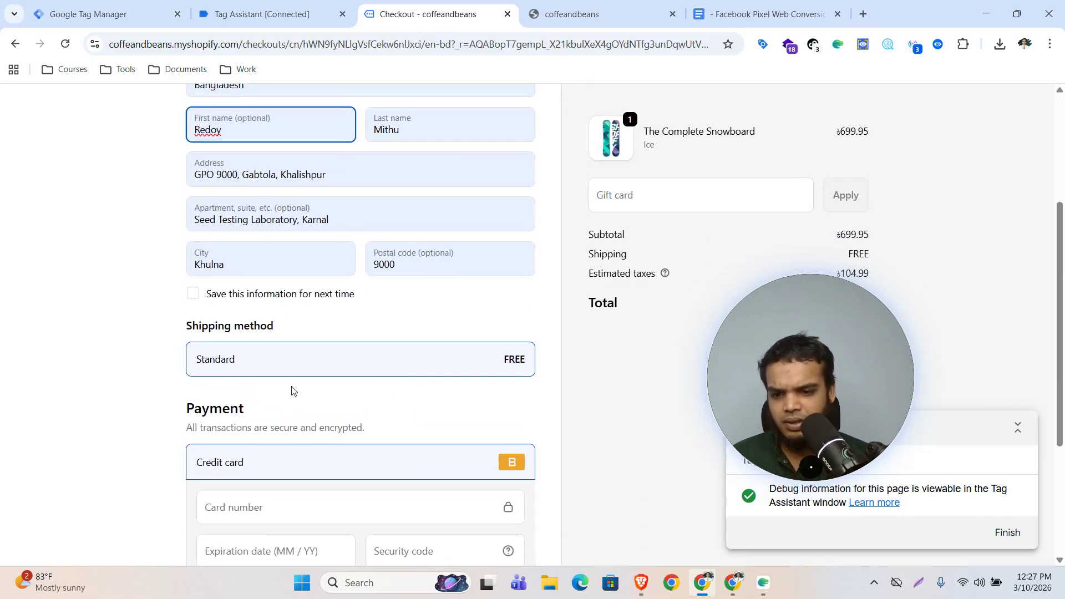
Step: Enter the test card number, expiration date and security code, and pay for the order
{"action": "scroll", "coordinate": [488, 334], "scroll_direction": "down", "scroll_amount": 2}
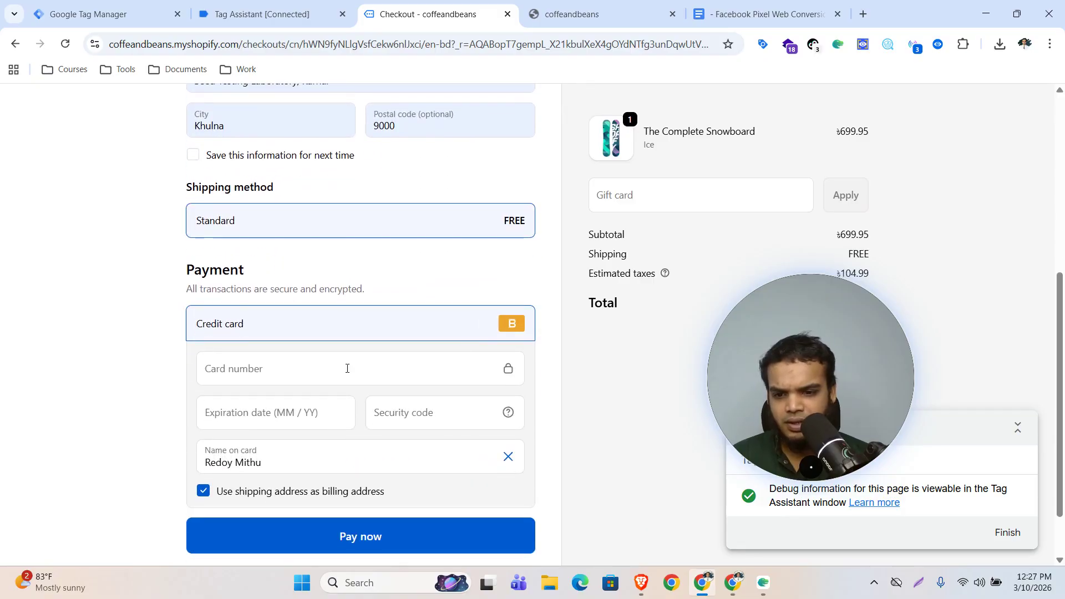
{"action": "left_click", "coordinate": [337, 372]}
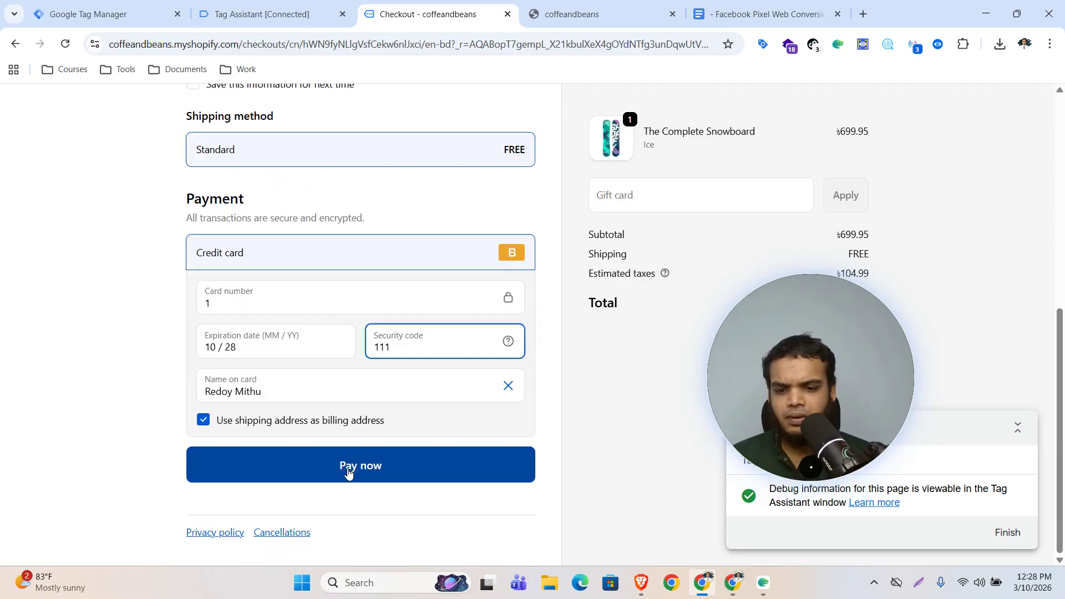
{"action": "left_click", "coordinate": [348, 472]}
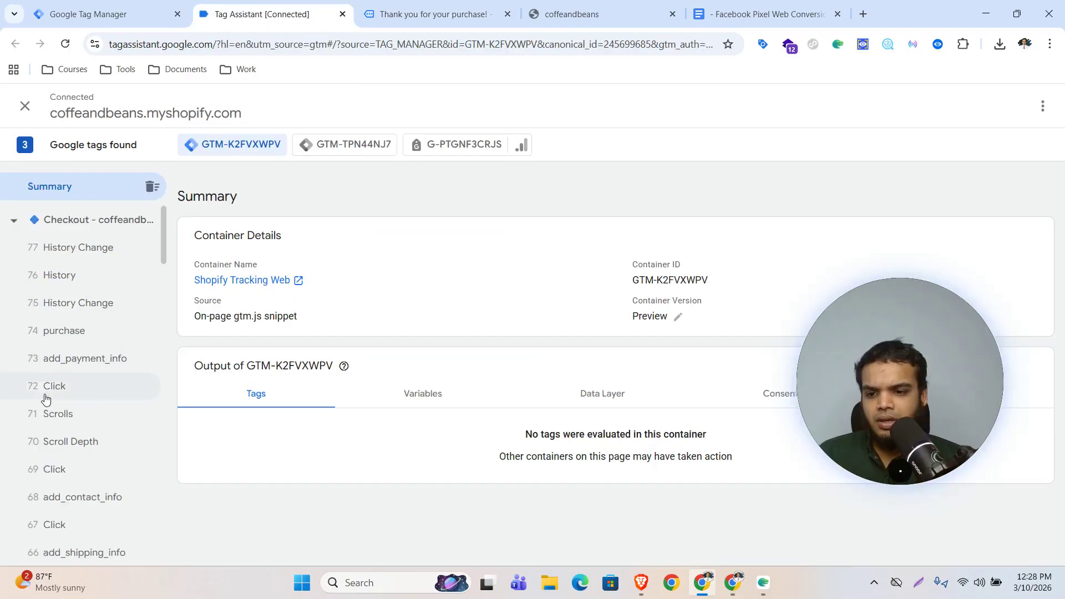
Step: Look through the store events recorded in Tag Assistant and open the view_item event
{"action": "scroll", "coordinate": [63, 434], "scroll_direction": "down", "scroll_amount": 1}
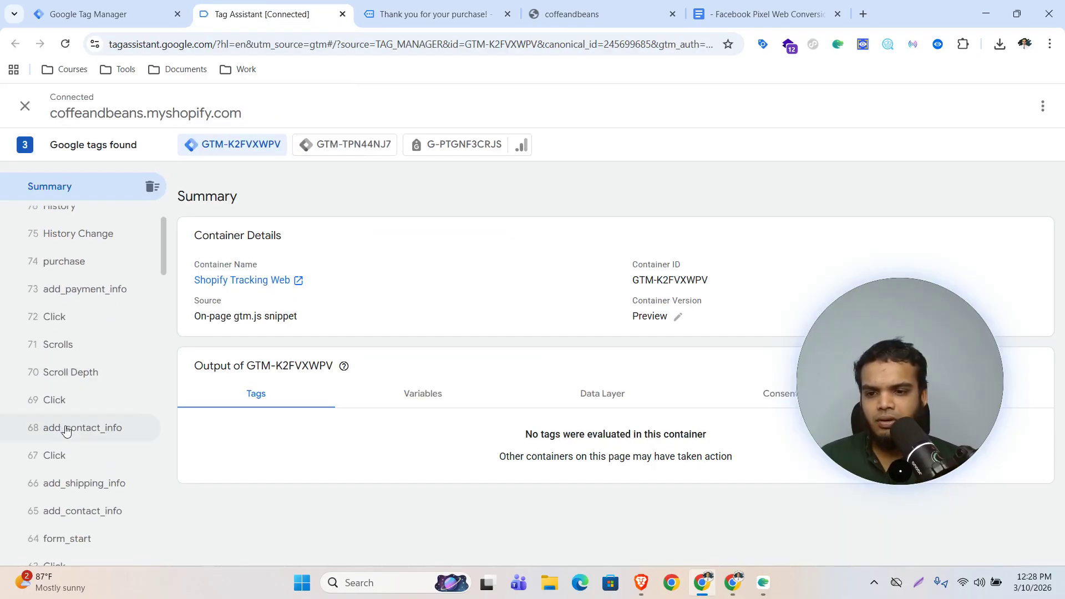
{"action": "scroll", "coordinate": [74, 397], "scroll_direction": "down", "scroll_amount": 15}
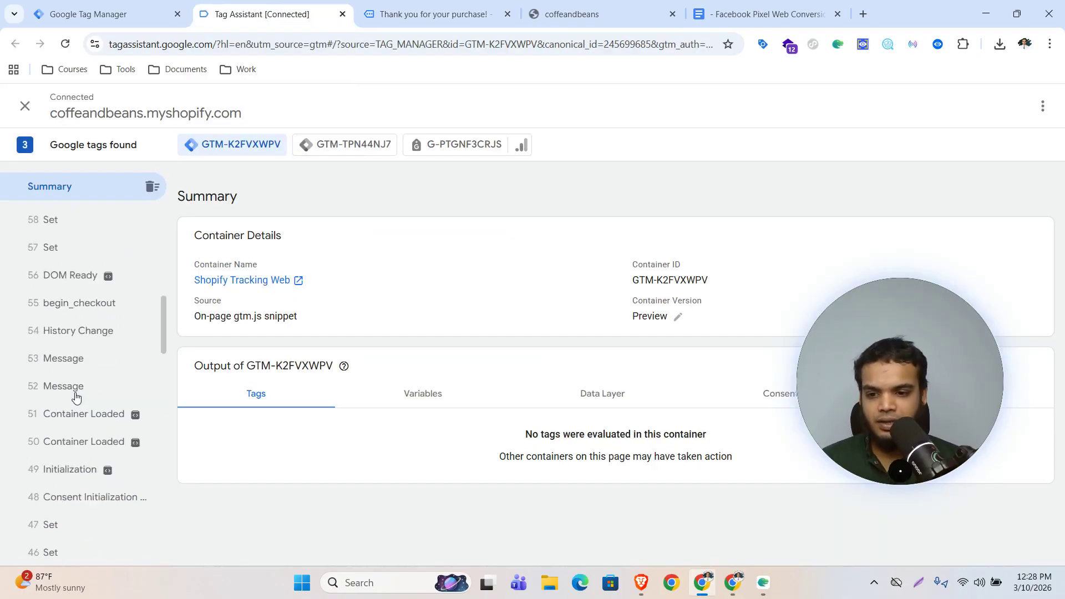
{"action": "scroll", "coordinate": [76, 397], "scroll_direction": "down", "scroll_amount": 2}
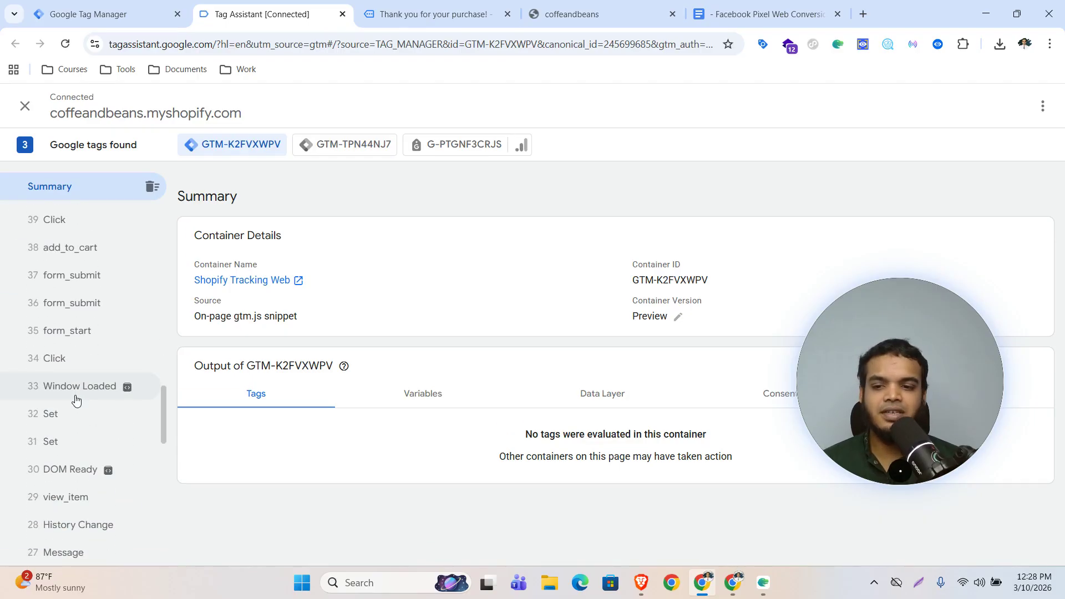
{"action": "scroll", "coordinate": [76, 400], "scroll_direction": "up", "scroll_amount": 3}
{"action": "scroll", "coordinate": [83, 399], "scroll_direction": "down", "scroll_amount": 20}
{"action": "scroll", "coordinate": [90, 397], "scroll_direction": "up", "scroll_amount": 12}
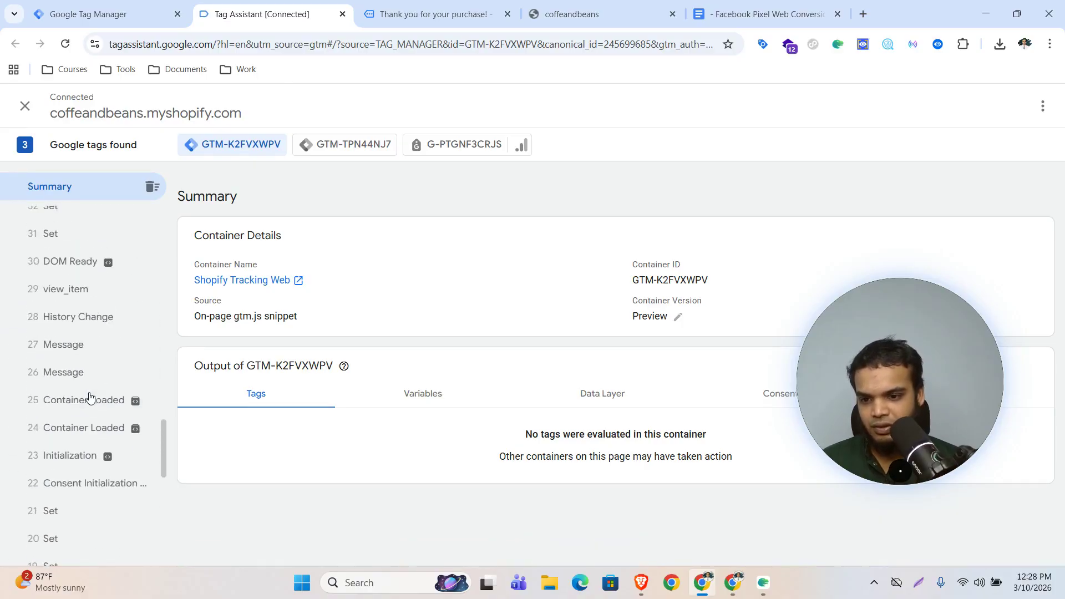
{"action": "left_click", "coordinate": [78, 299]}
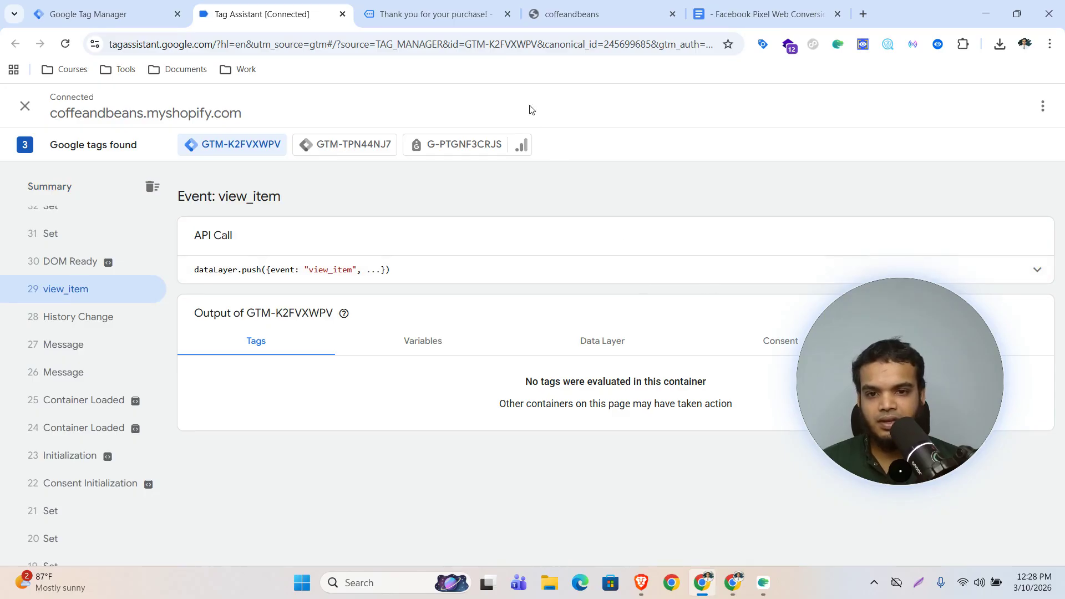
Step: Read the object properties, trigger and variables under ViewContent Event Setup in the Facebook Pixel tracking document
{"action": "left_click", "coordinate": [768, 13]}
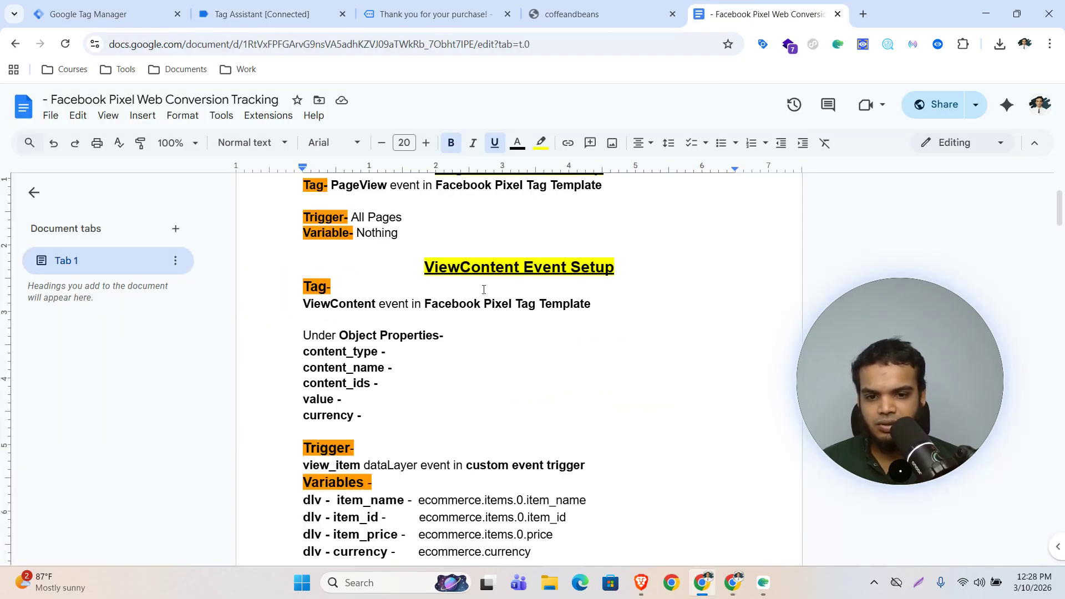
{"action": "scroll", "coordinate": [526, 345], "scroll_direction": "down", "scroll_amount": 2}
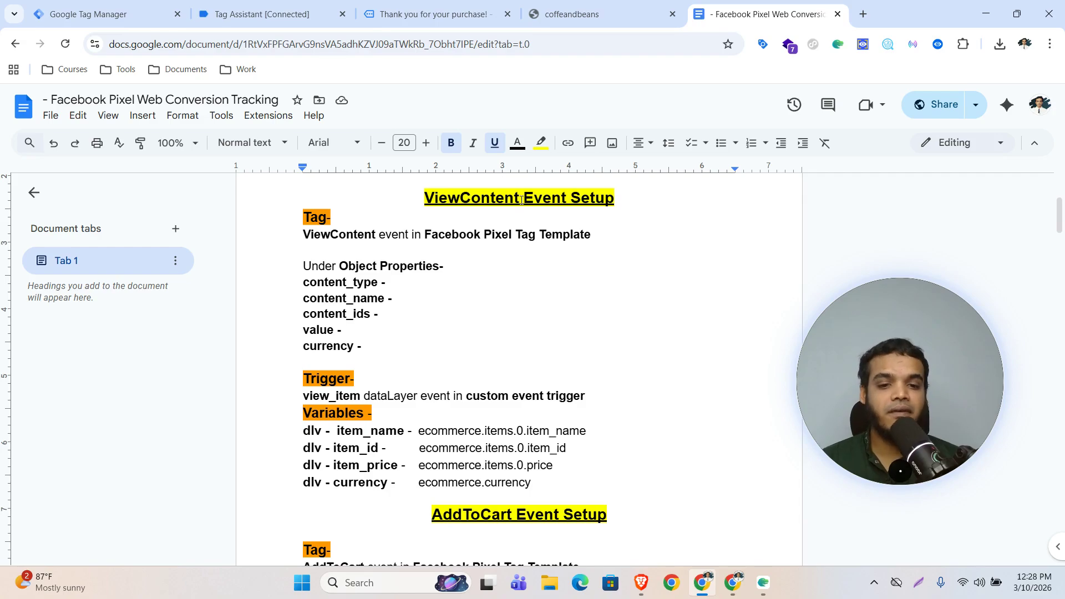
{"action": "triple_click", "coordinate": [304, 281]}
{"action": "left_click", "coordinate": [310, 299]}
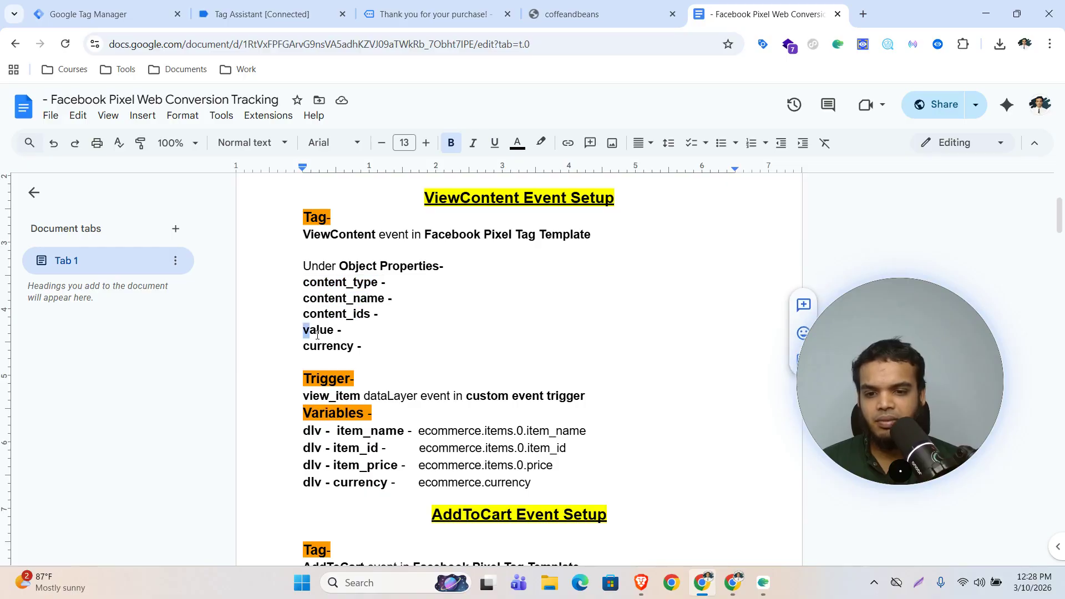
{"action": "left_click_drag", "start_coordinate": [310, 346], "coordinate": [333, 347]}
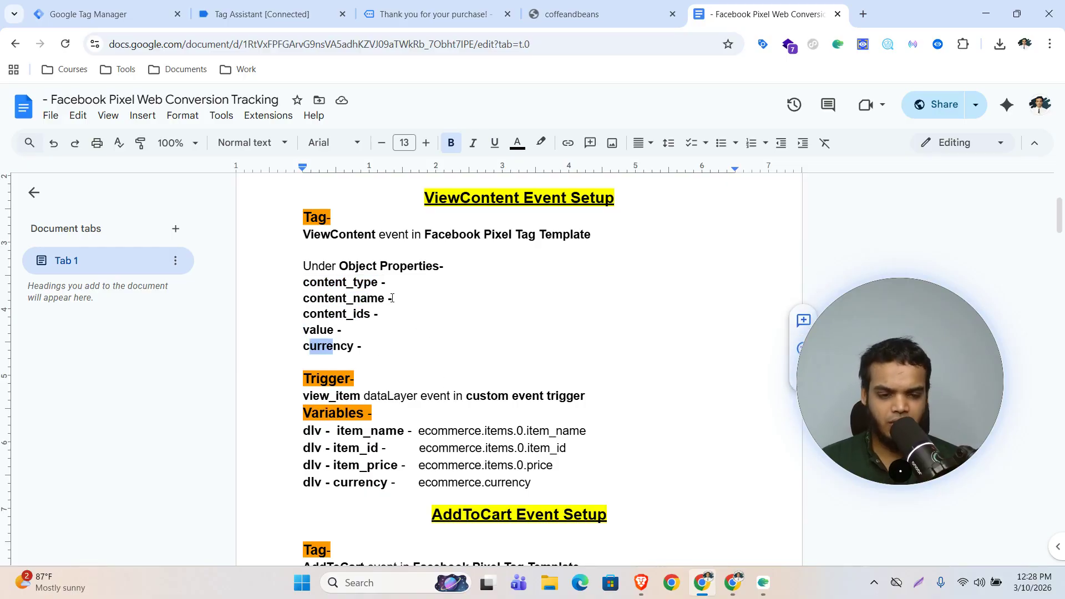
Step: Expand the view_item event's data layer call in Tag Assistant and copy the ecommerce and currency keys
{"action": "left_click", "coordinate": [267, 12]}
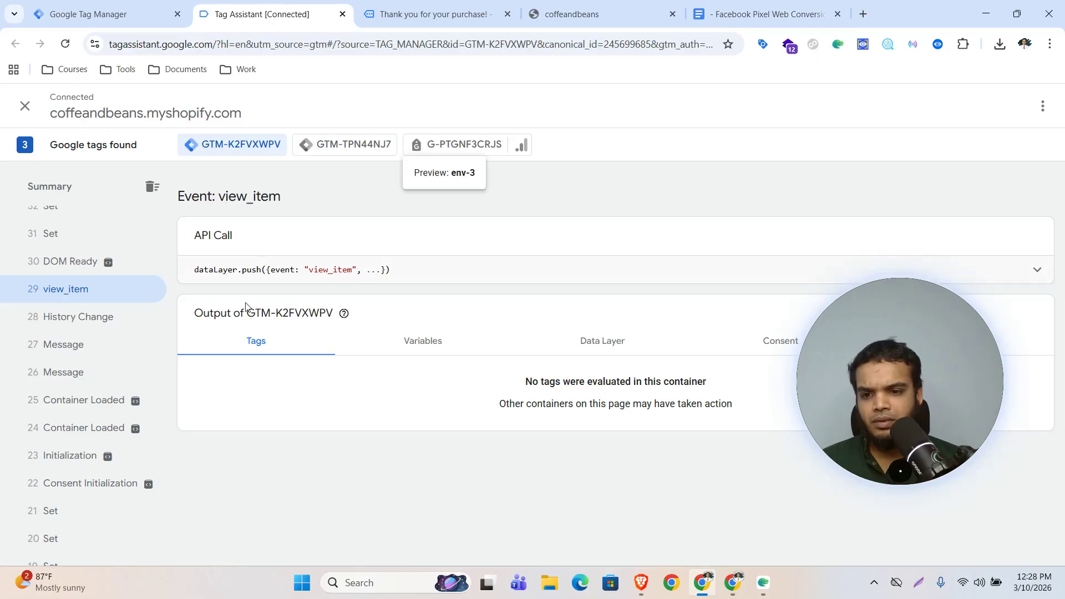
{"action": "left_click", "coordinate": [654, 276]}
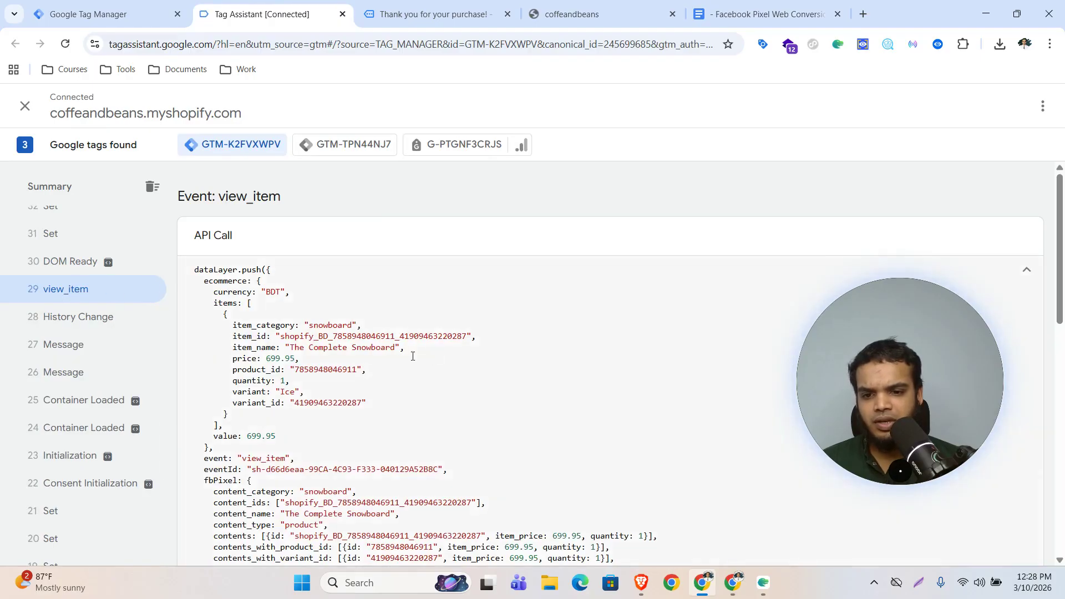
{"action": "scroll", "coordinate": [442, 360], "scroll_direction": "down", "scroll_amount": 2}
{"action": "scroll", "coordinate": [442, 359], "scroll_direction": "up", "scroll_amount": 1}
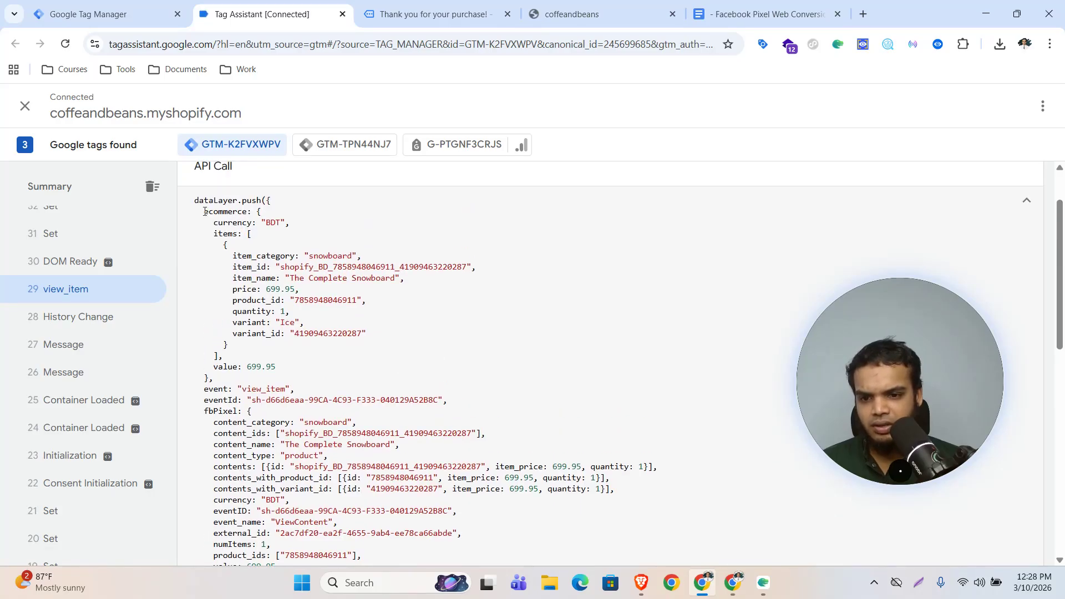
{"action": "left_click_drag", "start_coordinate": [205, 212], "coordinate": [252, 223]}
{"action": "key", "text": "super+c"}
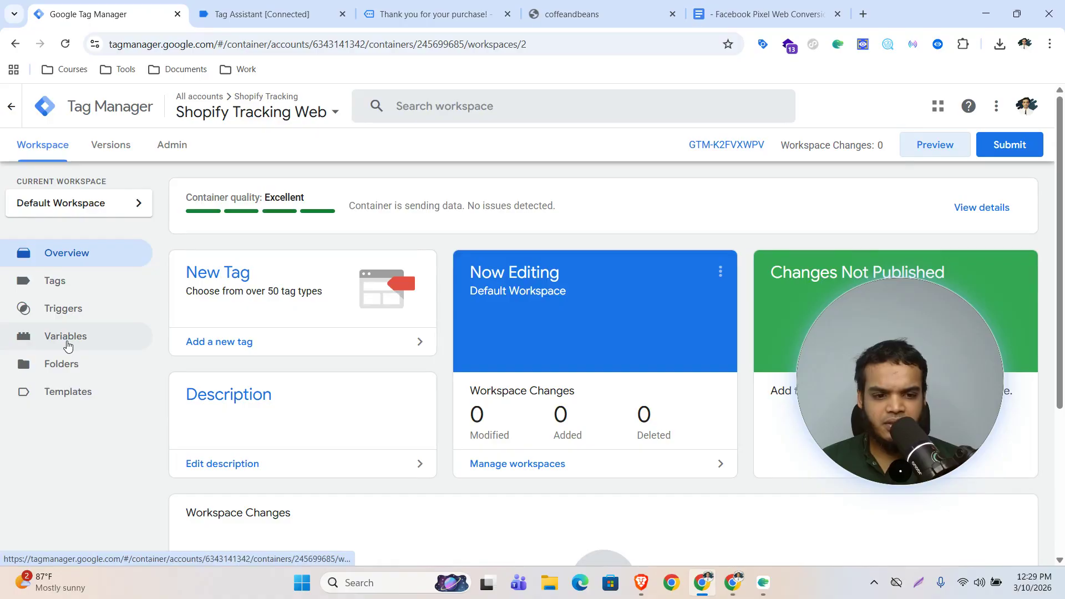
Step: Create a new user-defined variable of type Data Layer Variable in the Shopify Tracking Web container in Tag Manager
{"action": "left_click", "coordinate": [67, 345]}
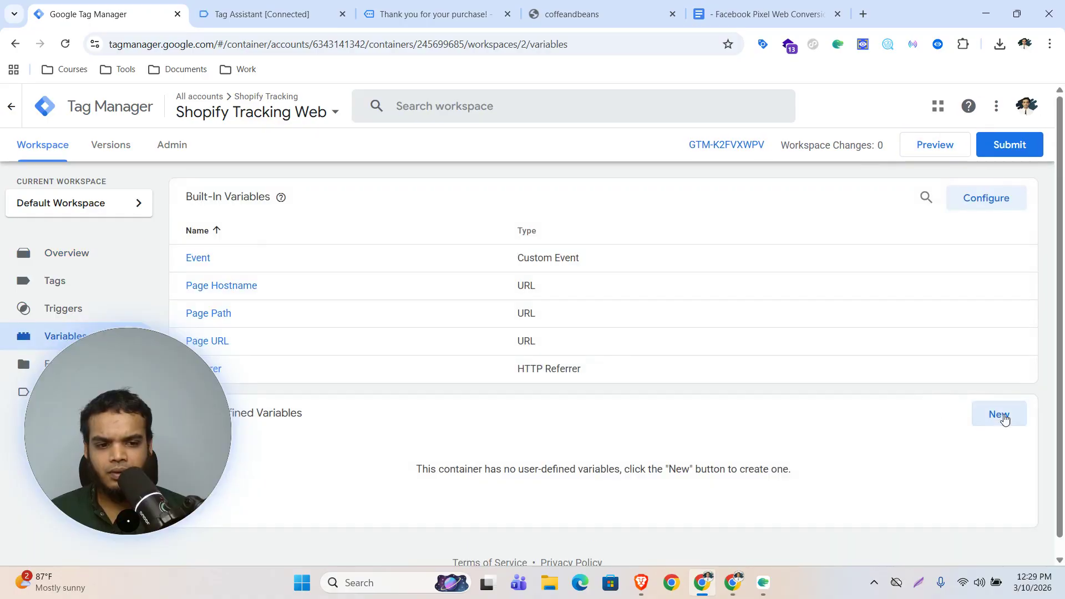
{"action": "left_click", "coordinate": [1005, 419]}
{"action": "left_click", "coordinate": [623, 254]}
{"action": "scroll", "coordinate": [803, 410], "scroll_direction": "down", "scroll_amount": 2}
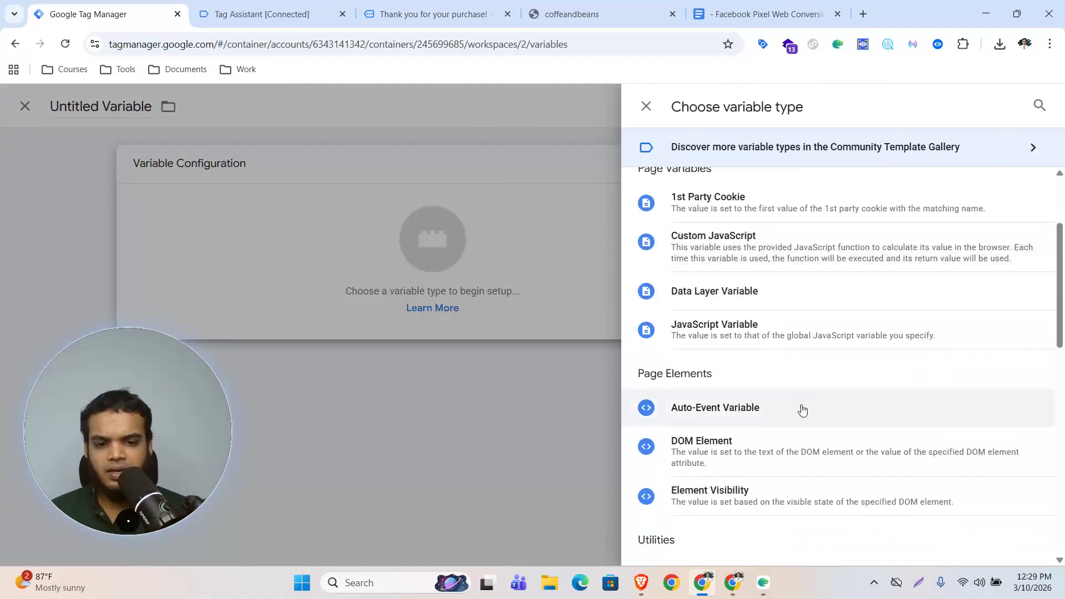
{"action": "left_click", "coordinate": [721, 292]}
Step: Set the data layer variable name to ecommerce.currency using the copied keys
{"action": "left_click", "coordinate": [401, 309]}
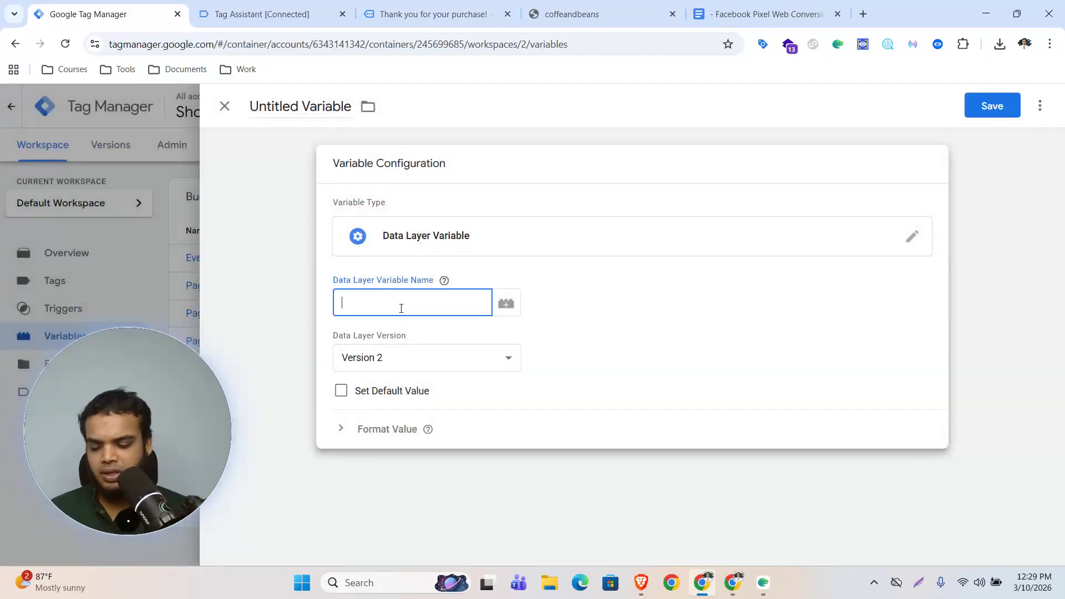
{"action": "key", "text": "super+v"}
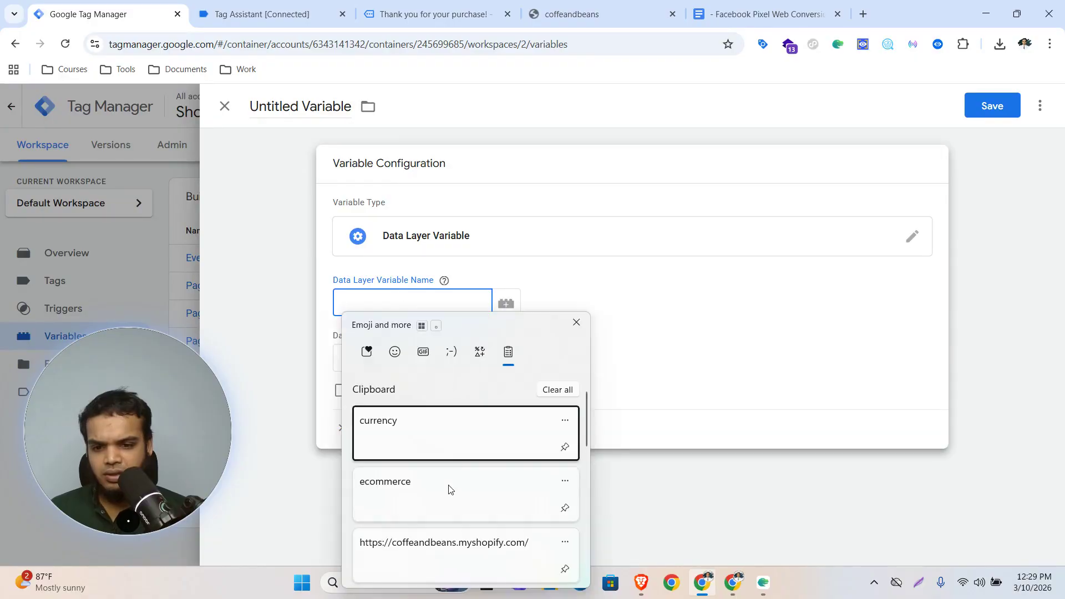
{"action": "left_click", "coordinate": [438, 500]}
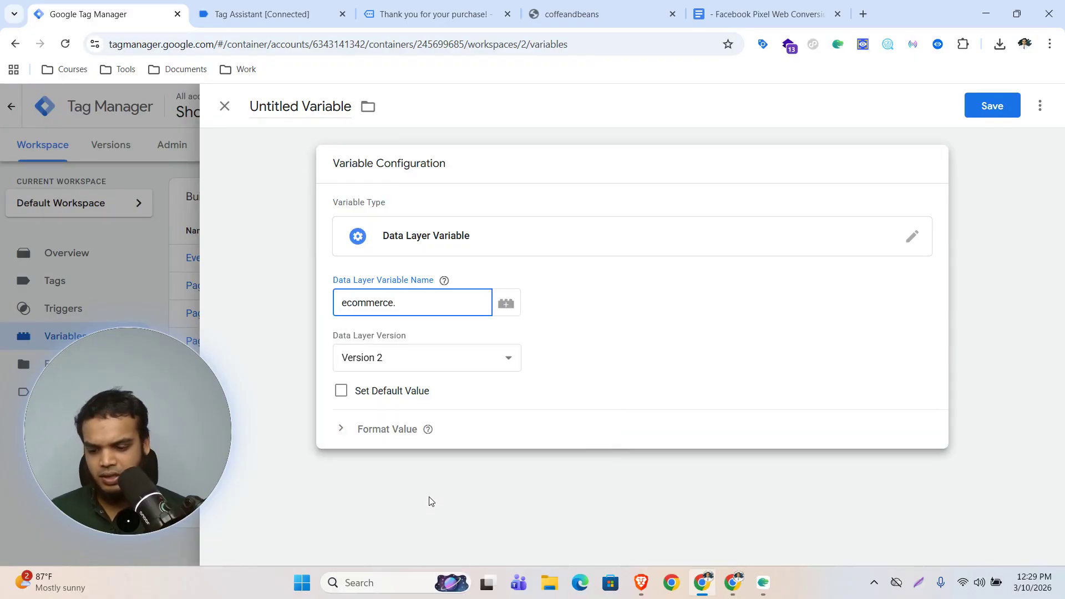
{"action": "key", "text": "super+v"}
{"action": "left_click", "coordinate": [464, 445]}
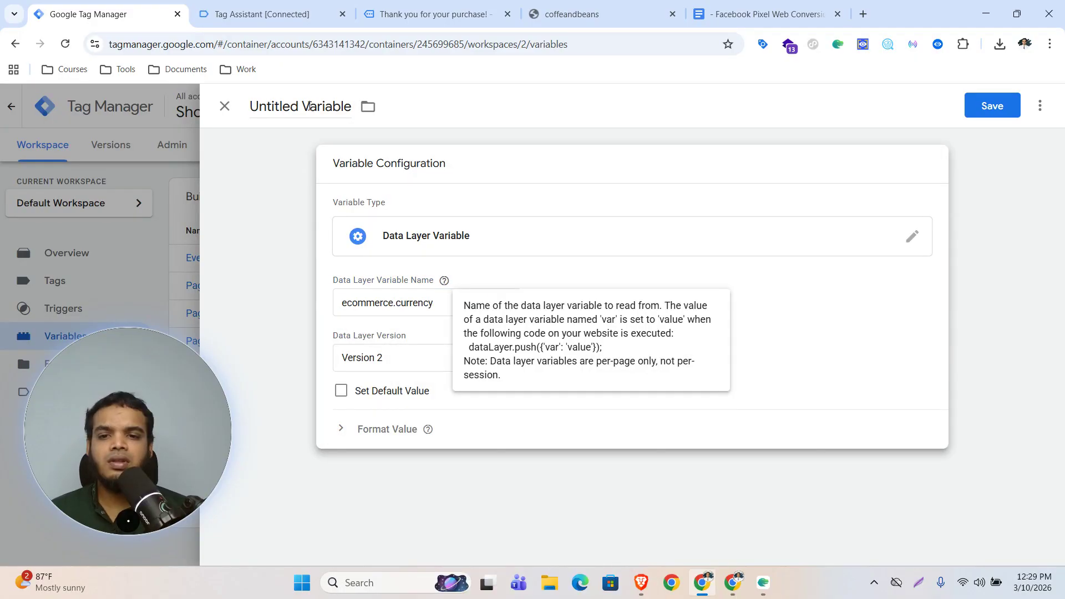
Step: Name the ecommerce.currency variable dlv - currency and save it
{"action": "left_click", "coordinate": [291, 108]}
{"action": "type", "text": "d"}
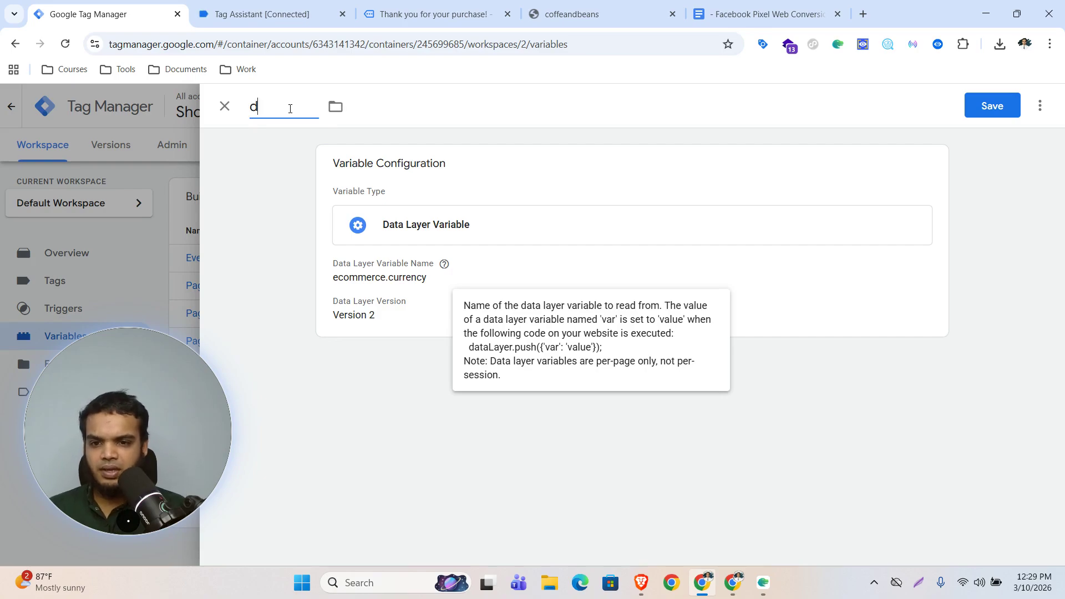
{"action": "type", "text": "lv - c"}
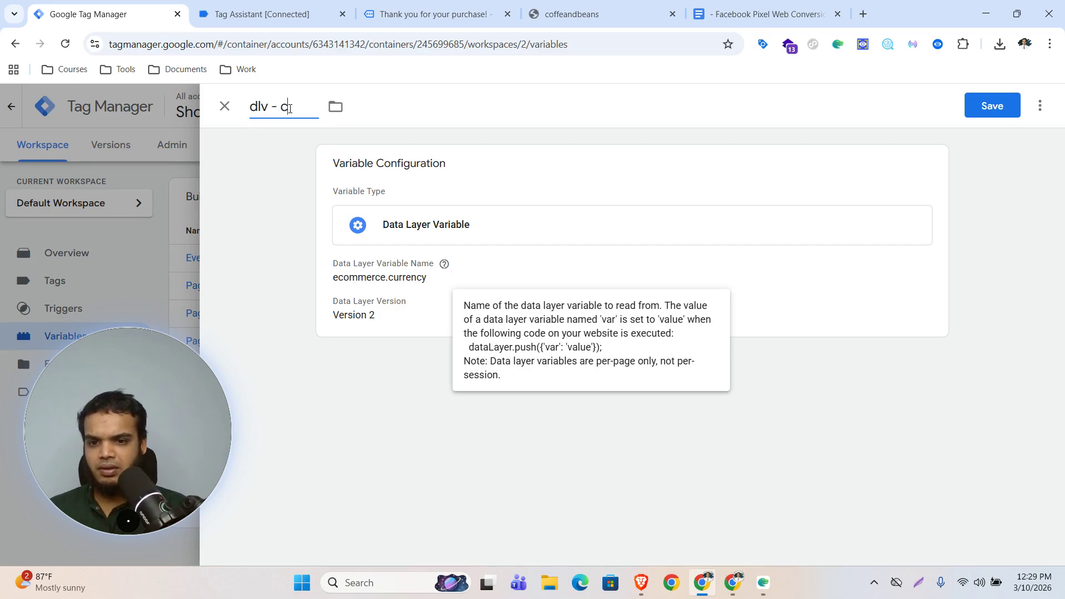
{"action": "type", "text": "urrency"}
{"action": "left_click", "coordinate": [988, 107]}
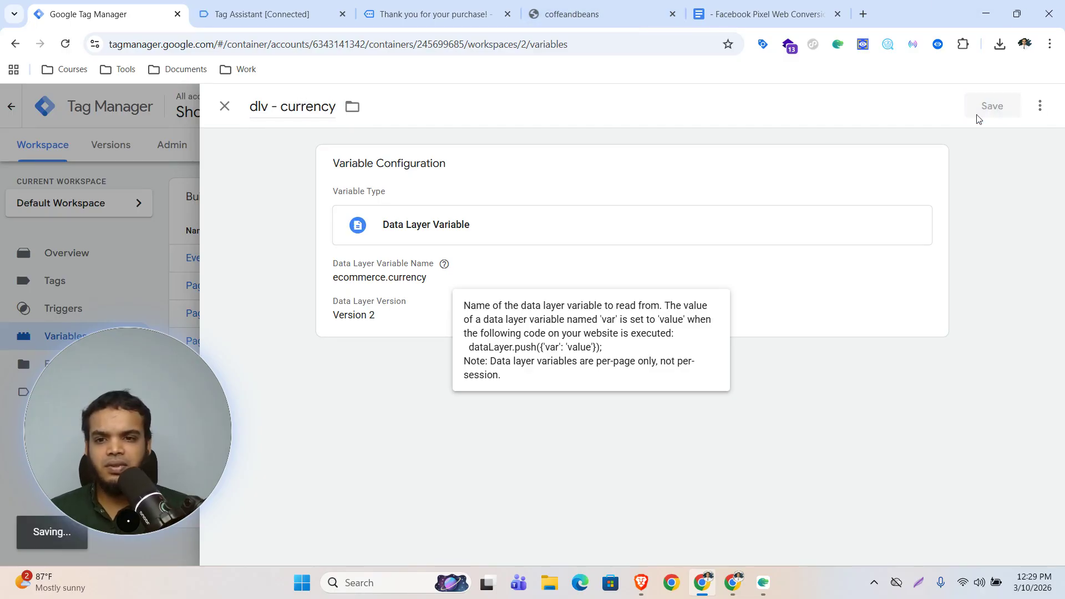
Step: In Tag Assistant, copy the ecommerce, items and item_id keys from the view_item event's data layer call
{"action": "key", "text": "ctrl+Tab"}
{"action": "scroll", "coordinate": [391, 314], "scroll_direction": "down", "scroll_amount": 2}
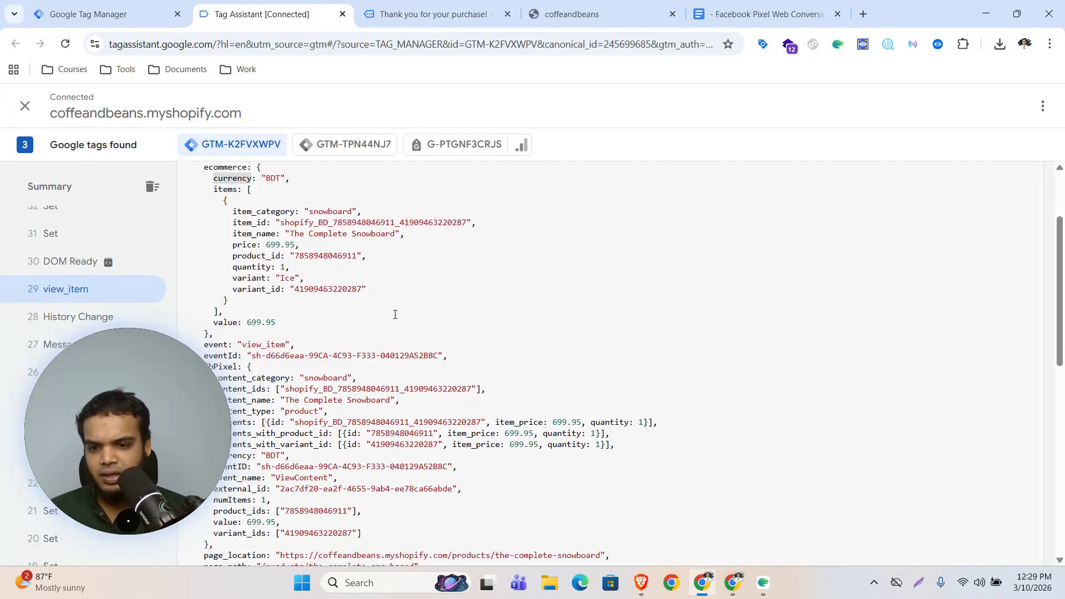
{"action": "scroll", "coordinate": [391, 316], "scroll_direction": "up", "scroll_amount": 2}
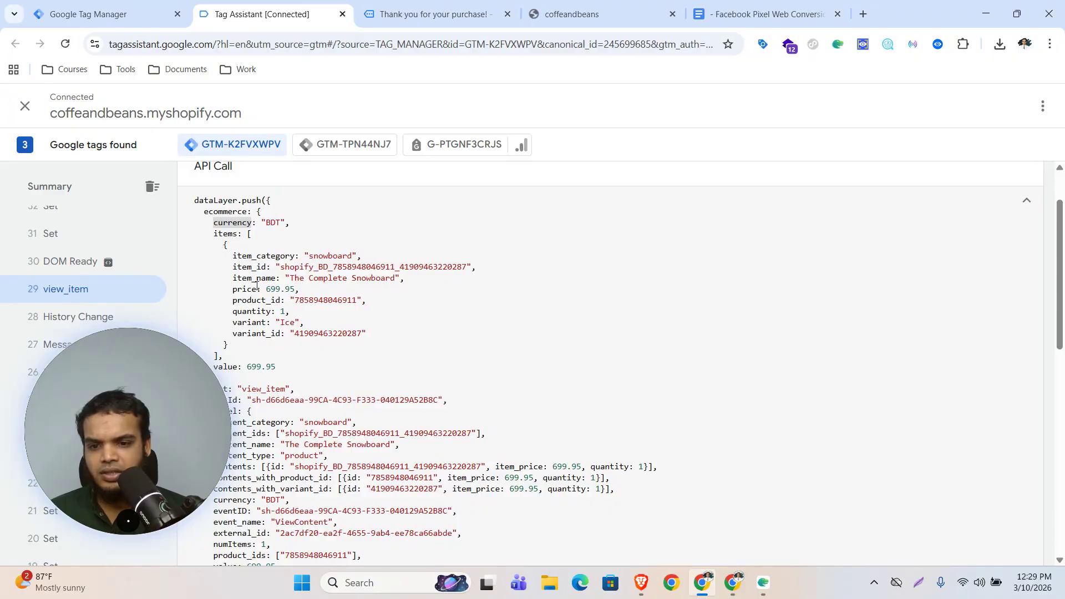
{"action": "left_click_drag", "start_coordinate": [236, 278], "coordinate": [266, 267]}
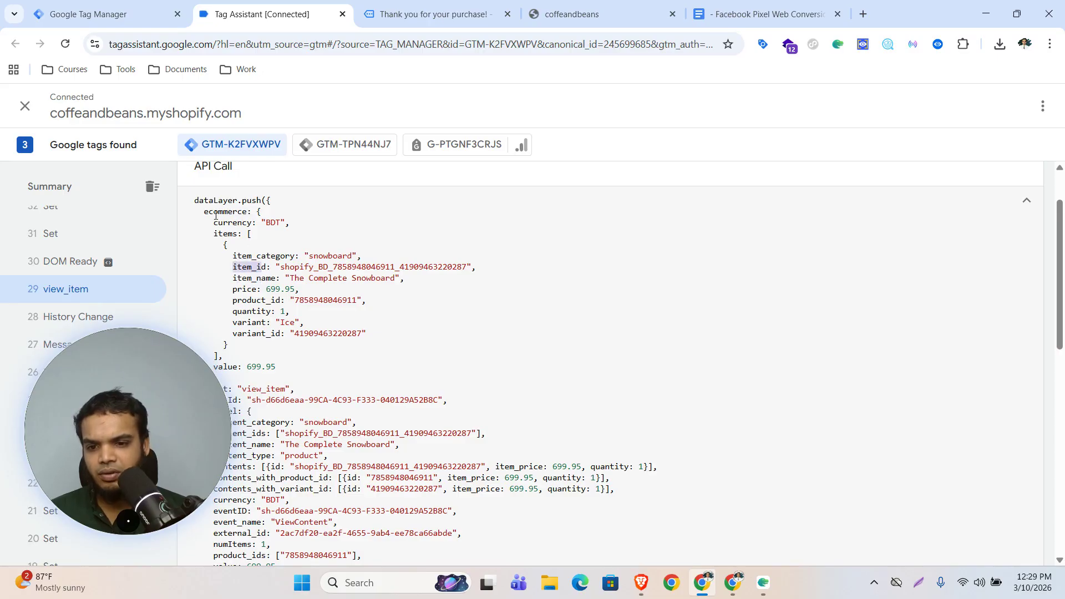
{"action": "left_click_drag", "start_coordinate": [204, 212], "coordinate": [230, 234]}
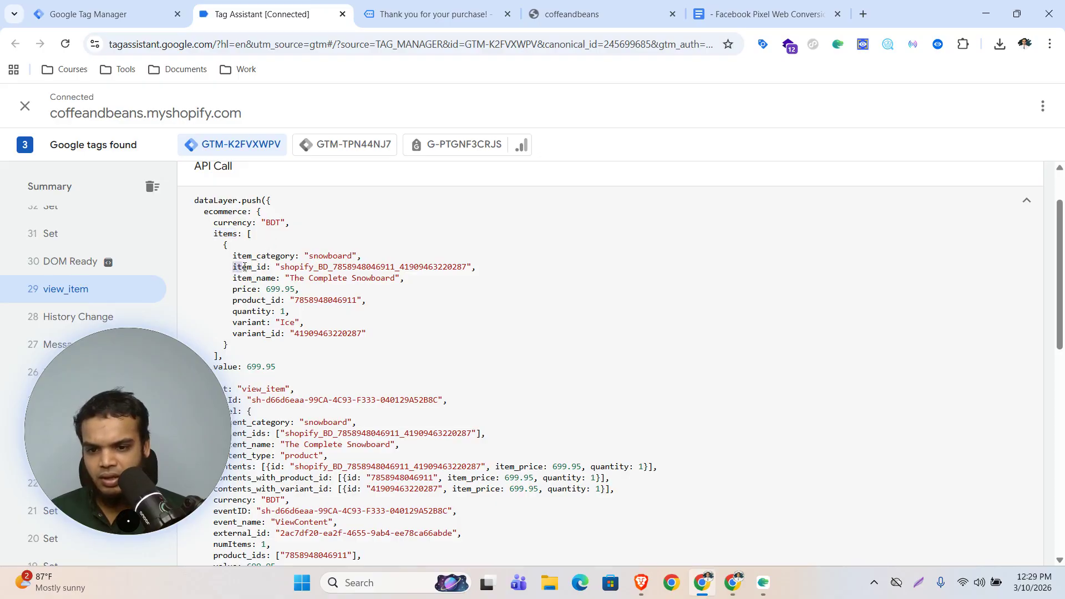
{"action": "left_click_drag", "start_coordinate": [245, 267], "coordinate": [266, 266]}
{"action": "key", "text": "super+c"}
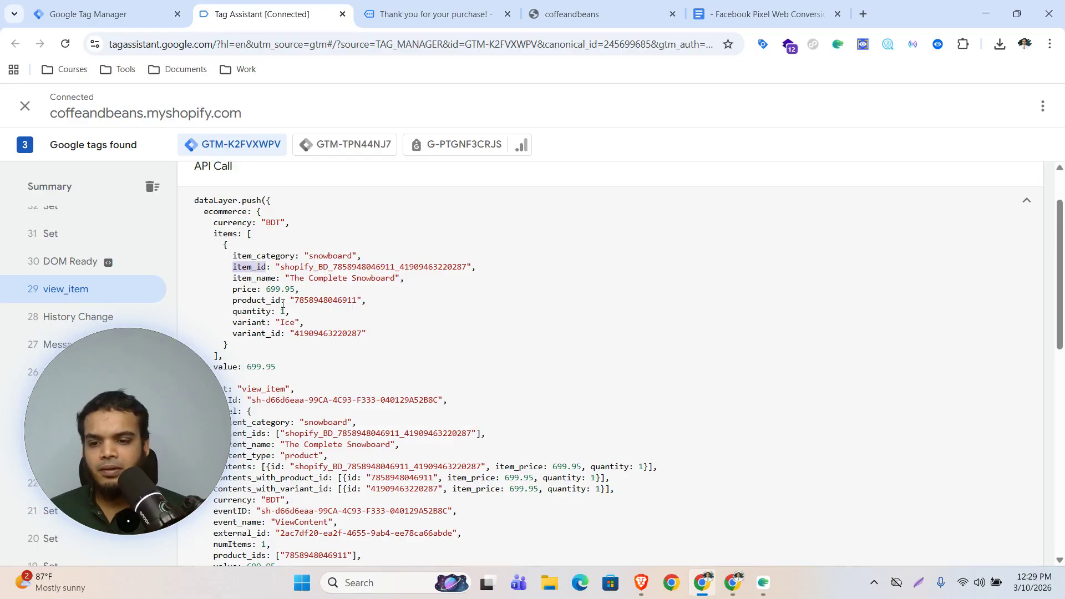
Step: Switch to Tag Manager and create another user-defined variable of type Data Layer Variable
{"action": "left_click", "coordinate": [96, 4]}
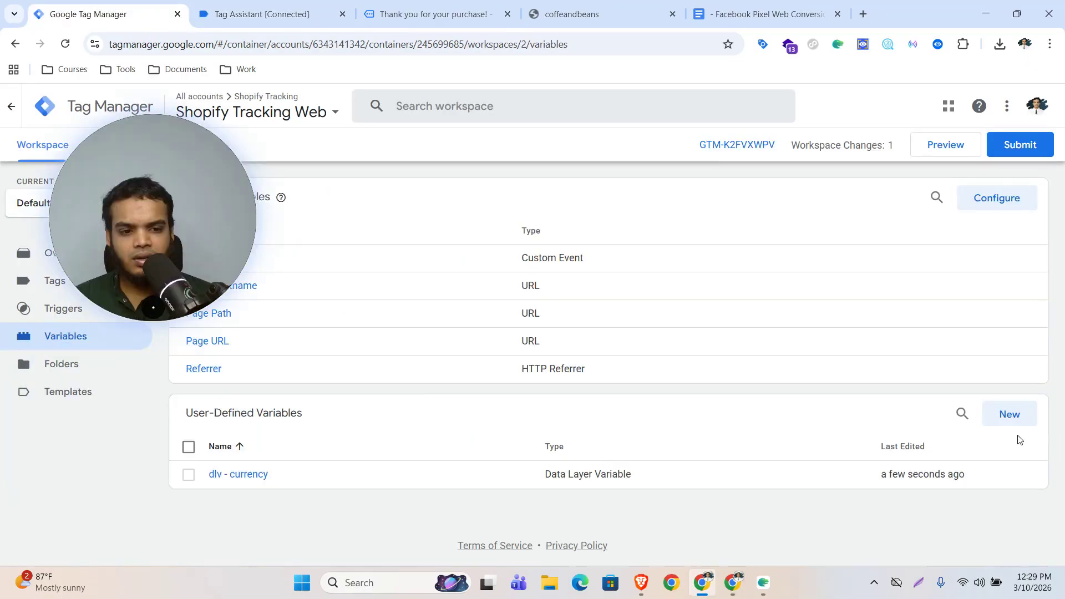
{"action": "left_click", "coordinate": [1008, 415]}
{"action": "left_click", "coordinate": [658, 248]}
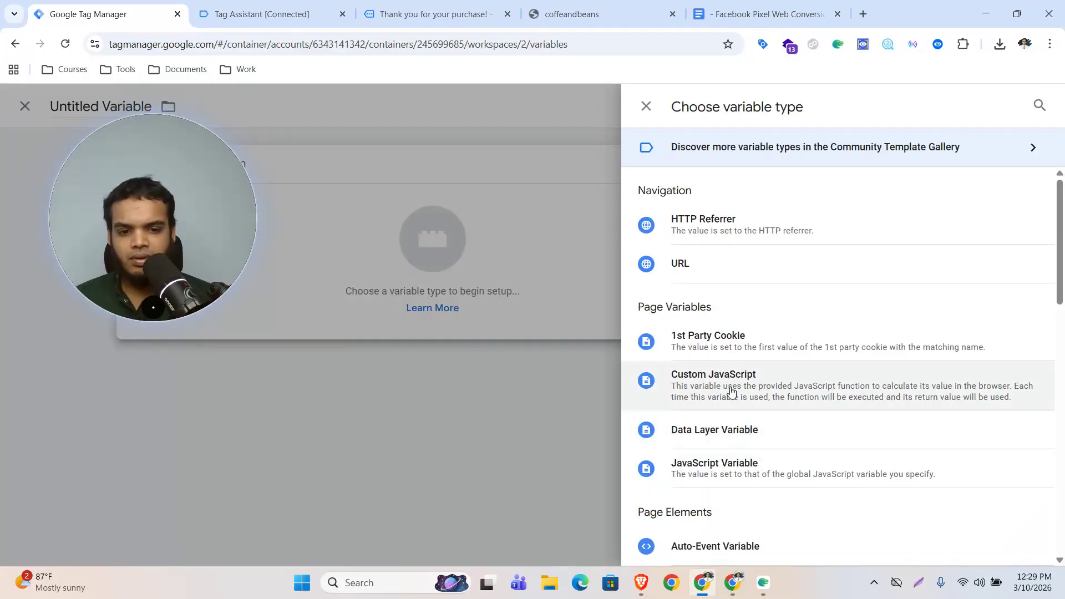
{"action": "left_click", "coordinate": [716, 435]}
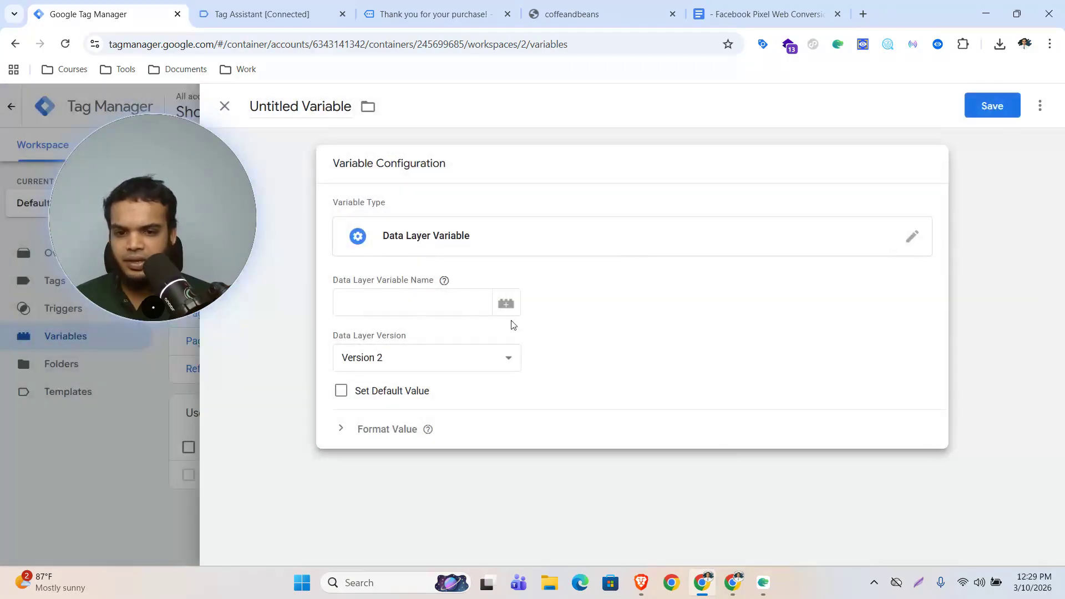
Step: Set the data layer variable name to ecommerce.items.0.item_id using the copied keys
{"action": "left_click", "coordinate": [398, 313]}
{"action": "key", "text": "super+v"}
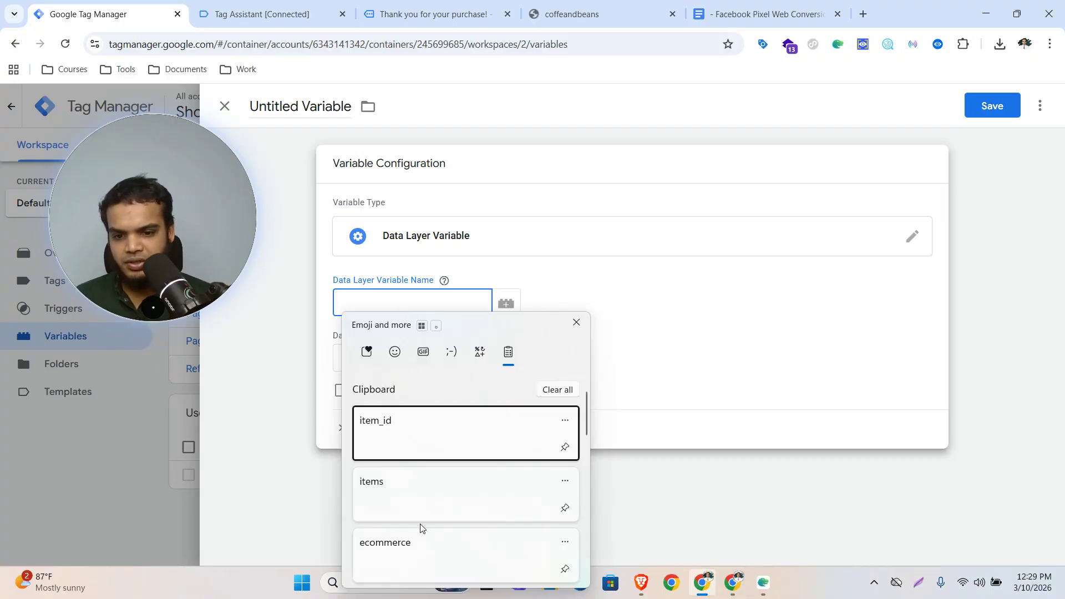
{"action": "left_click", "coordinate": [420, 541]}
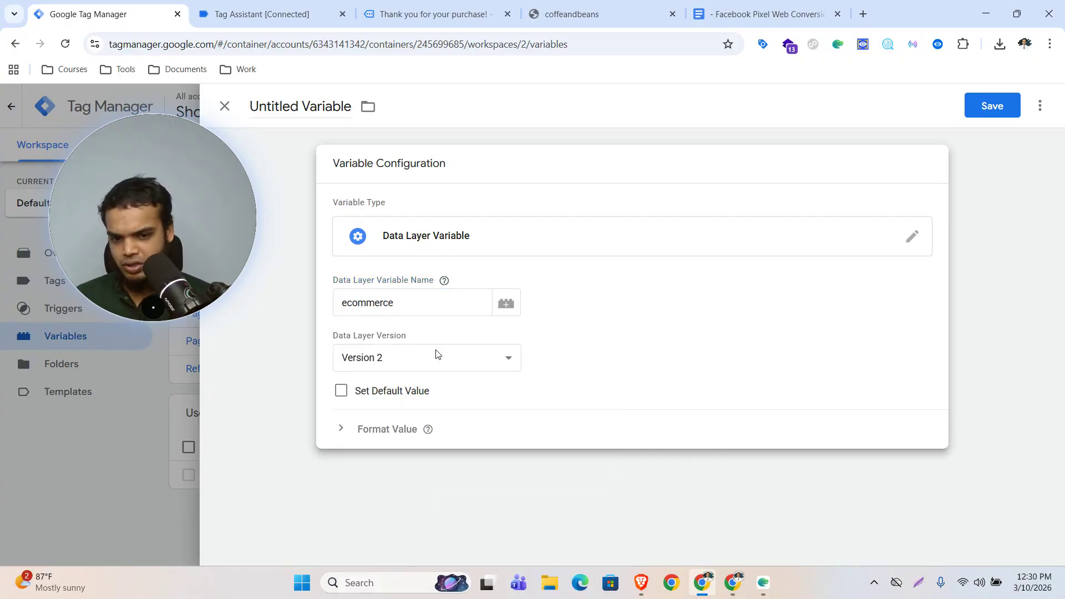
{"action": "type", "text": "."}
{"action": "key", "text": "super+v"}
{"action": "left_click", "coordinate": [436, 494]}
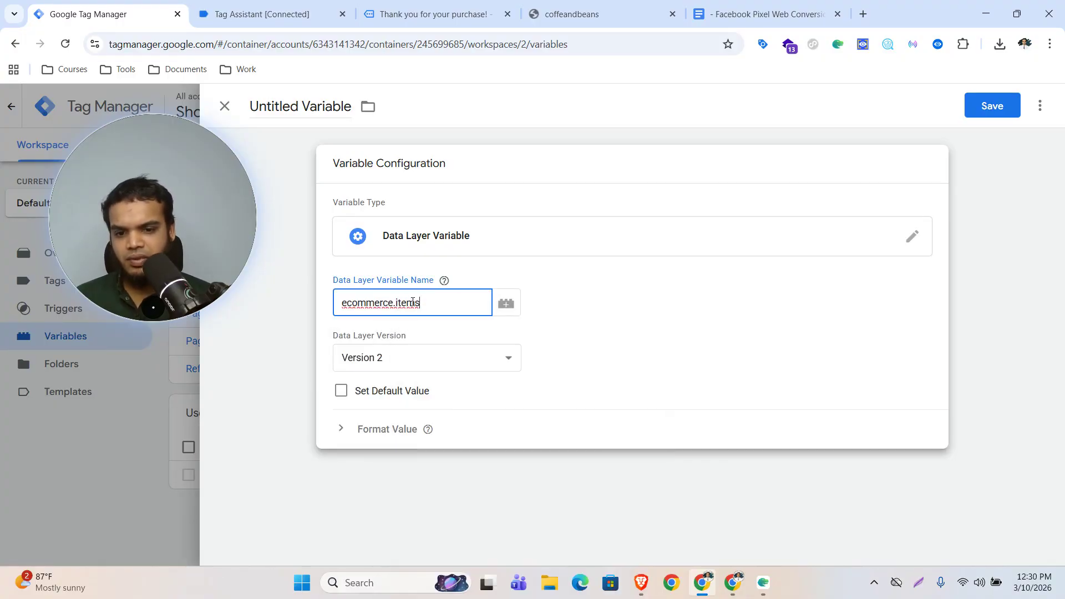
{"action": "type", "text": ".0"}
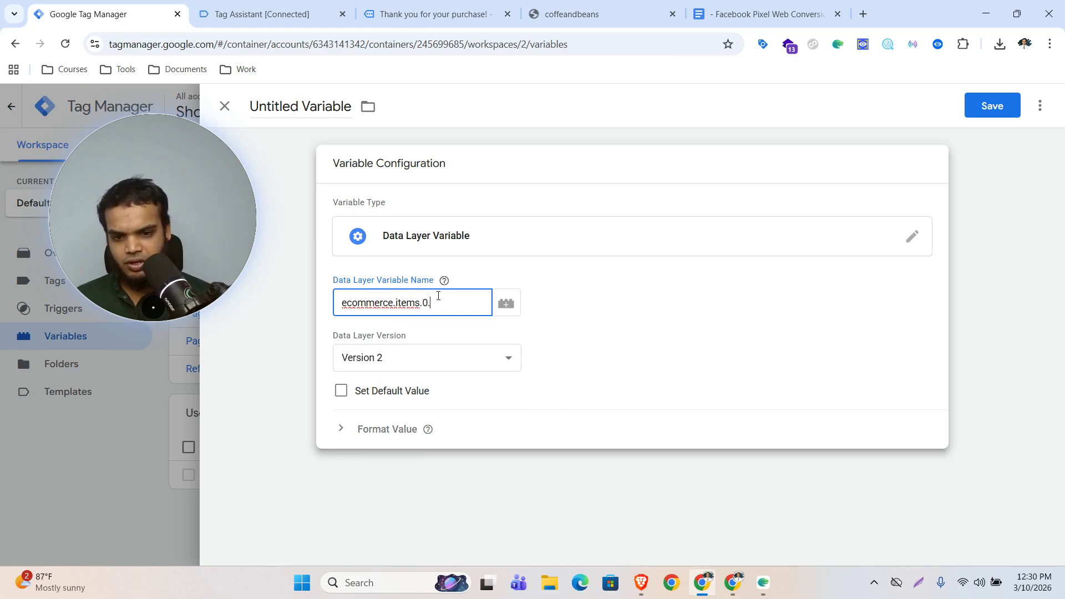
{"action": "type", "text": "."}
{"action": "key", "text": "super+v"}
{"action": "left_click", "coordinate": [477, 432]}
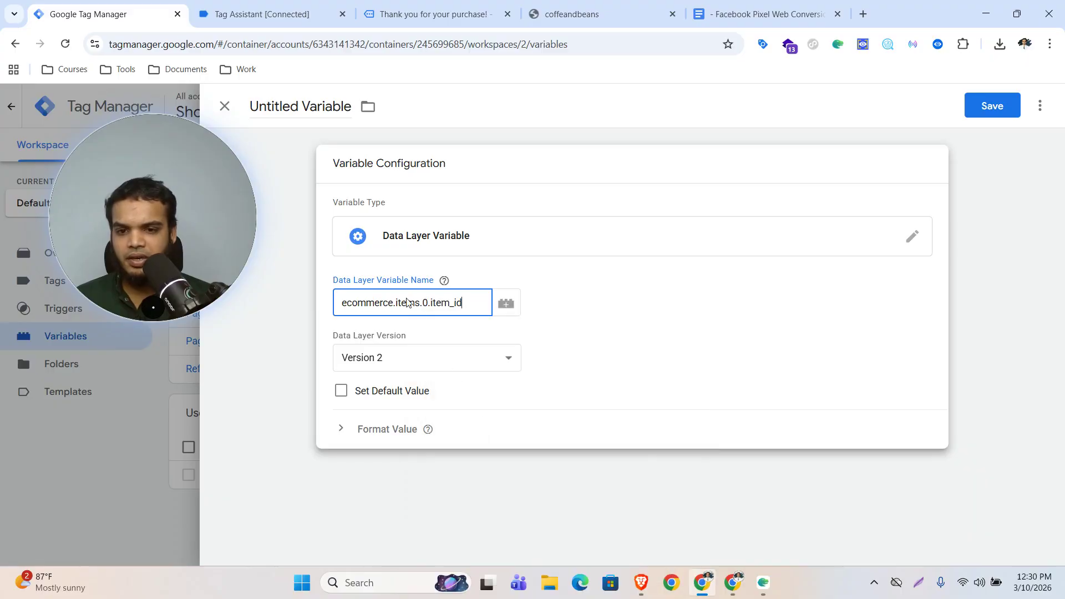
Step: Name the ecommerce.items.0.item_id variable dlv - item id and save it
{"action": "left_click", "coordinate": [305, 107]}
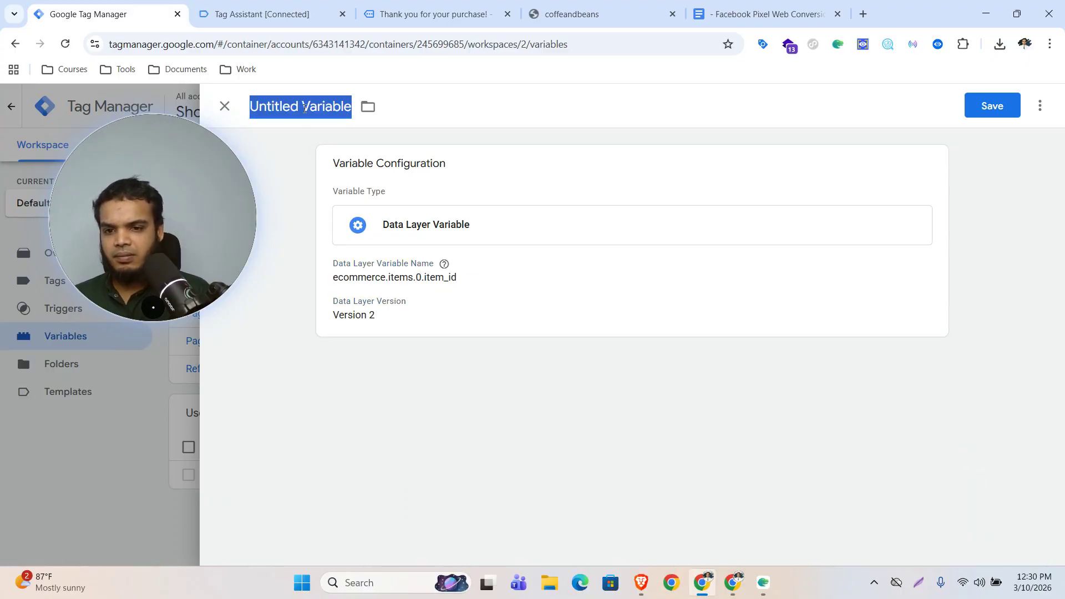
{"action": "type", "text": "dlv -"}
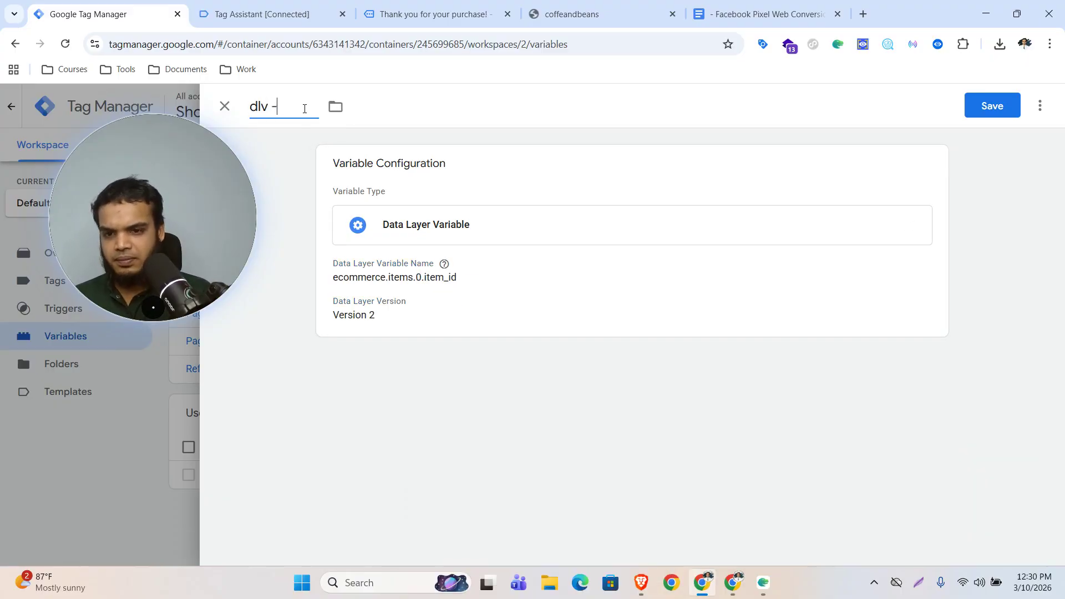
{"action": "type", "text": " item id"}
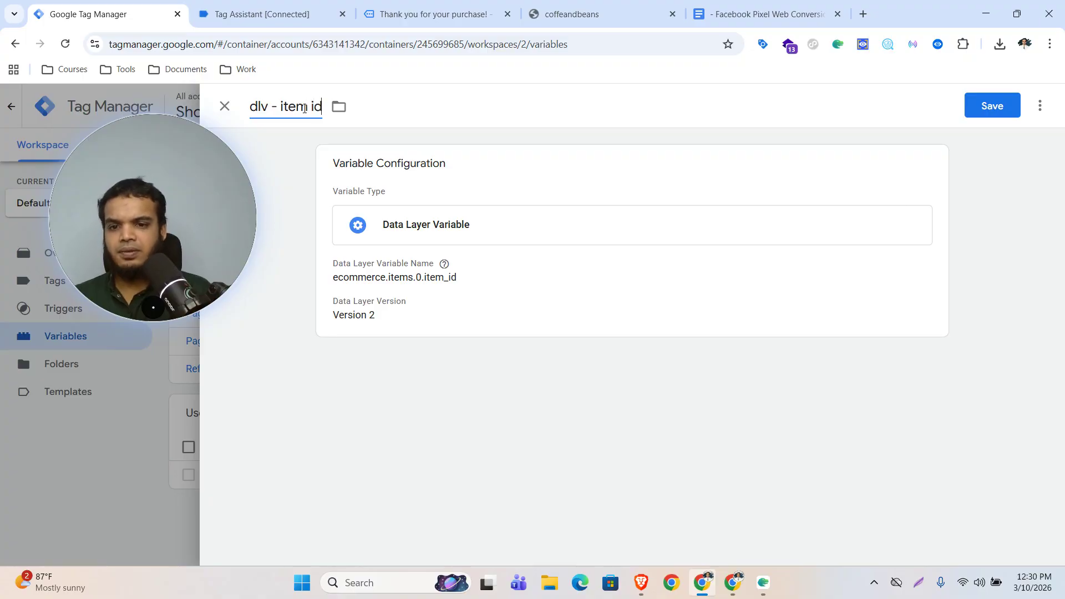
{"action": "left_click", "coordinate": [987, 108]}
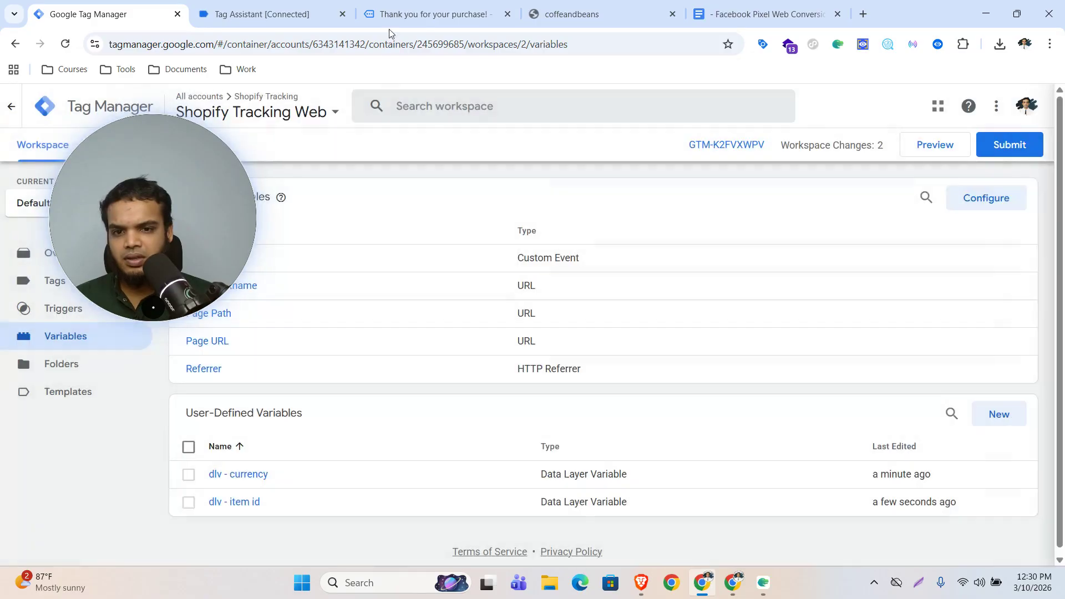
Step: Copy the item_name key from the view_item data layer call in Tag Assistant and return to Tag Manager
{"action": "left_click", "coordinate": [266, 14]}
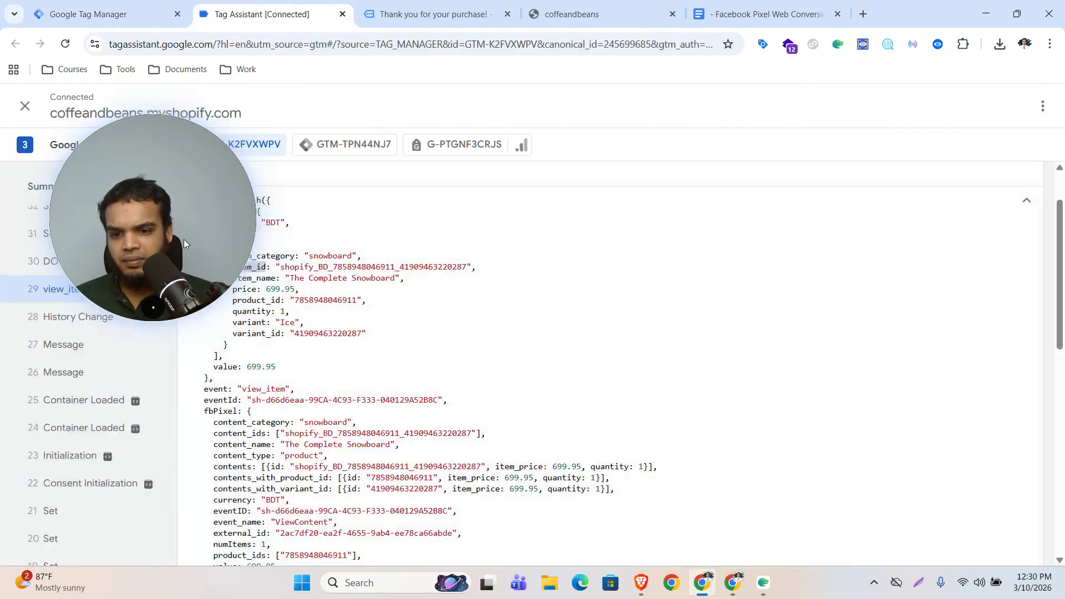
{"action": "left_click_drag", "start_coordinate": [234, 278], "coordinate": [276, 279]}
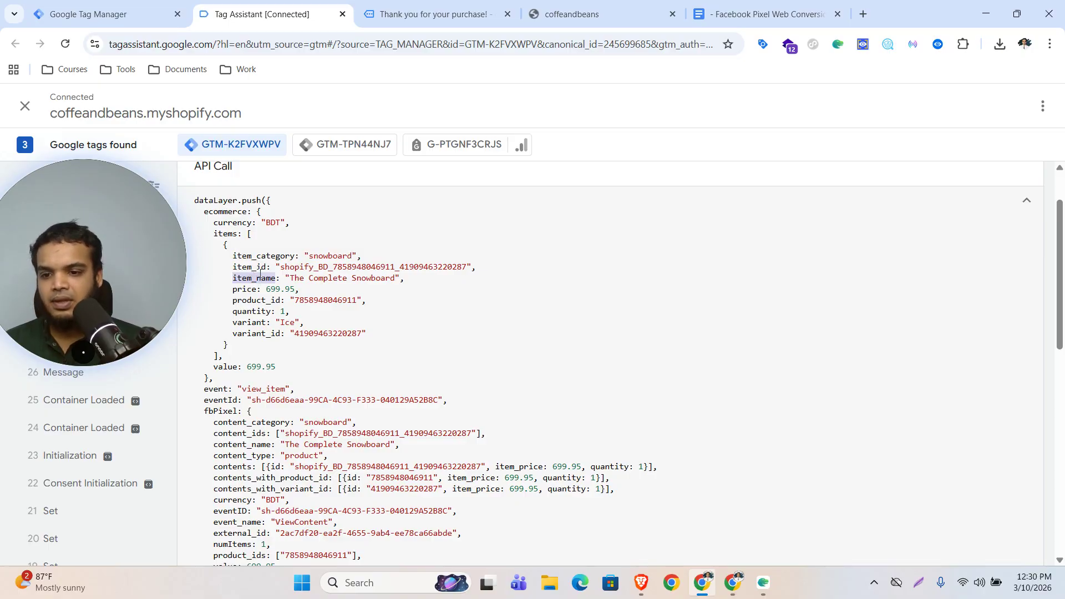
{"action": "left_click", "coordinate": [91, 3]}
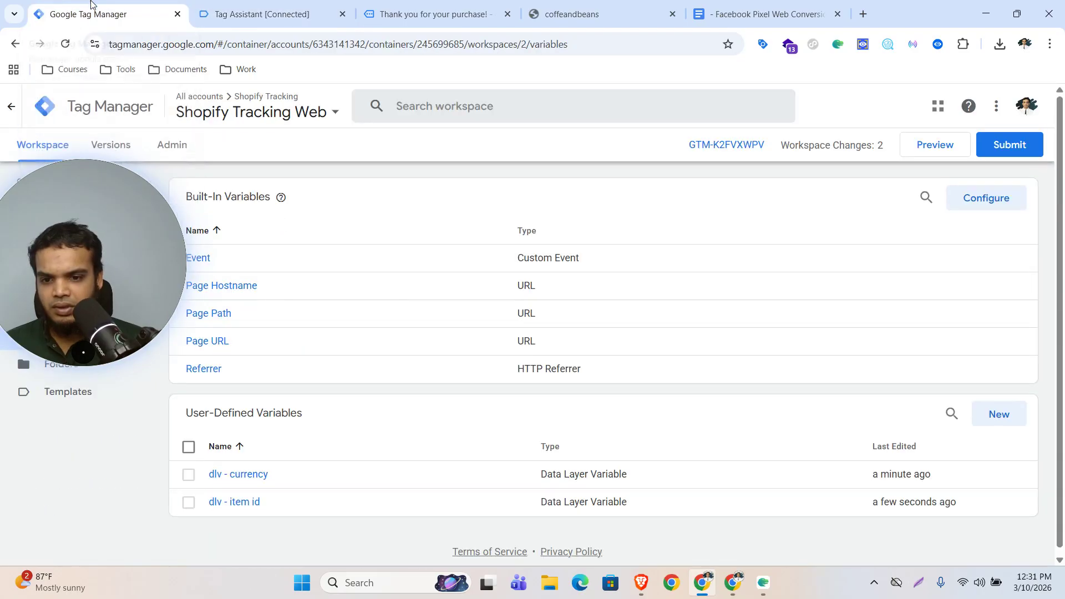
Step: Duplicate the user-defined variable dlv - item id
{"action": "left_click", "coordinate": [227, 505]}
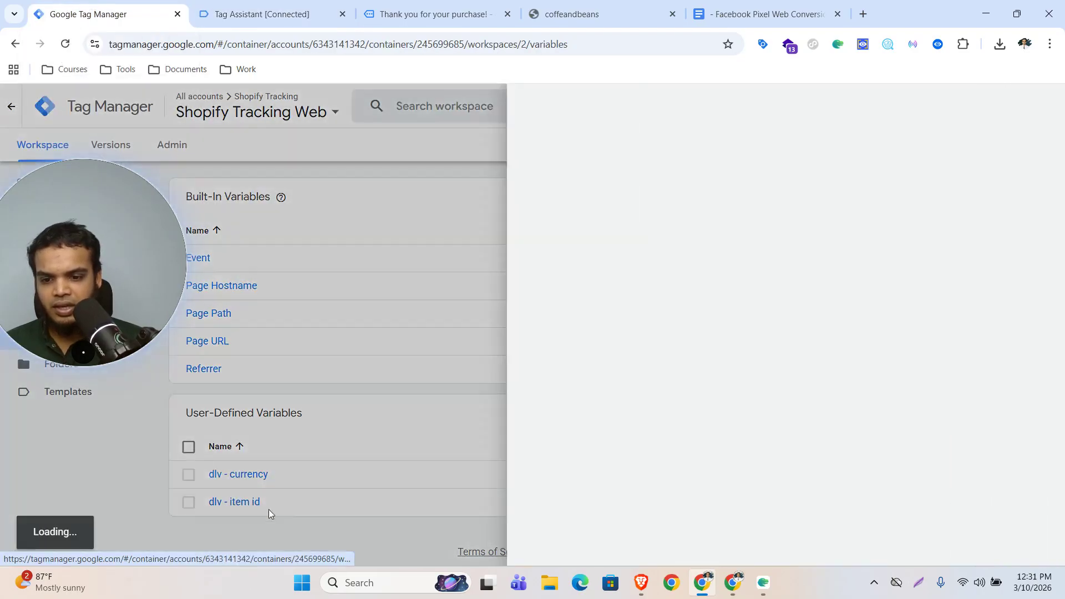
{"action": "left_click", "coordinate": [1039, 105]}
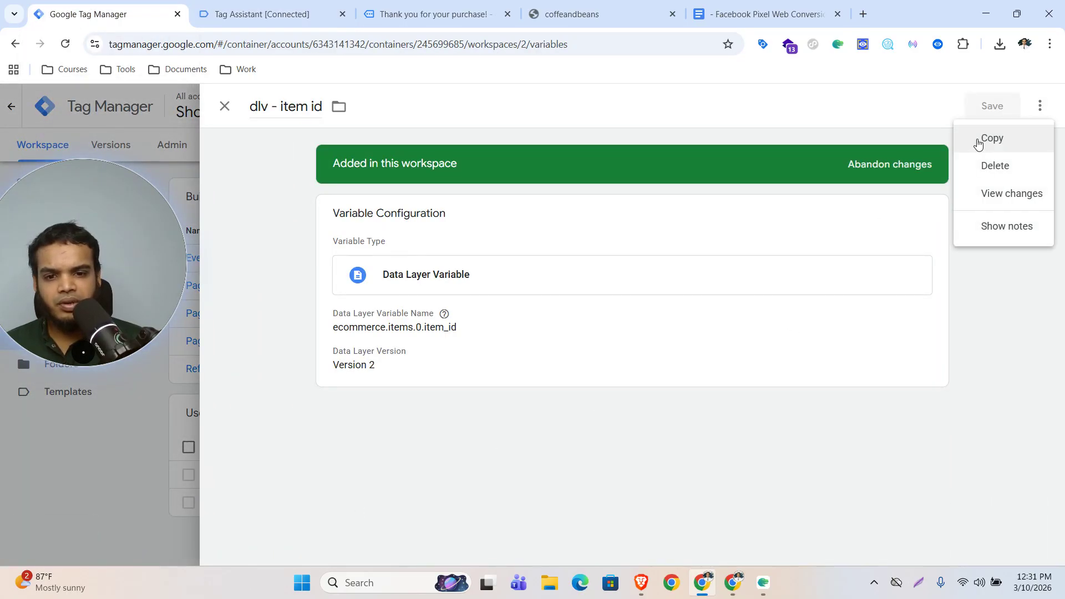
{"action": "left_click", "coordinate": [978, 140]}
Step: Point the duplicated variable to ecommerce.items.0.item_name, rename it dlv - item name and save it
{"action": "left_click", "coordinate": [530, 302]}
{"action": "double_click", "coordinate": [435, 304]}
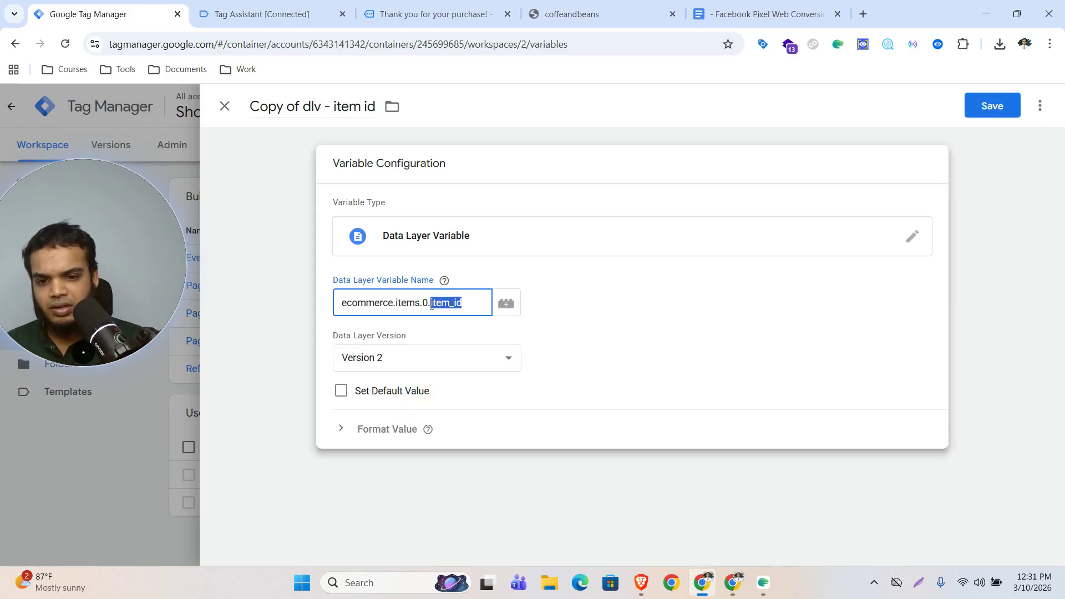
{"action": "type", "text": "item_name"}
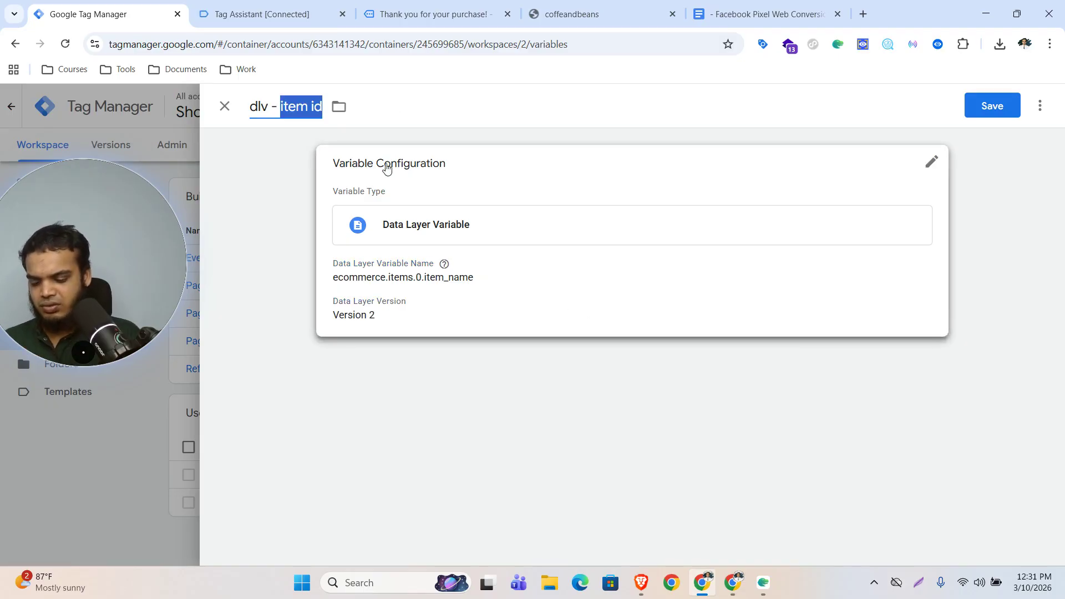
{"action": "type", "text": "item name"}
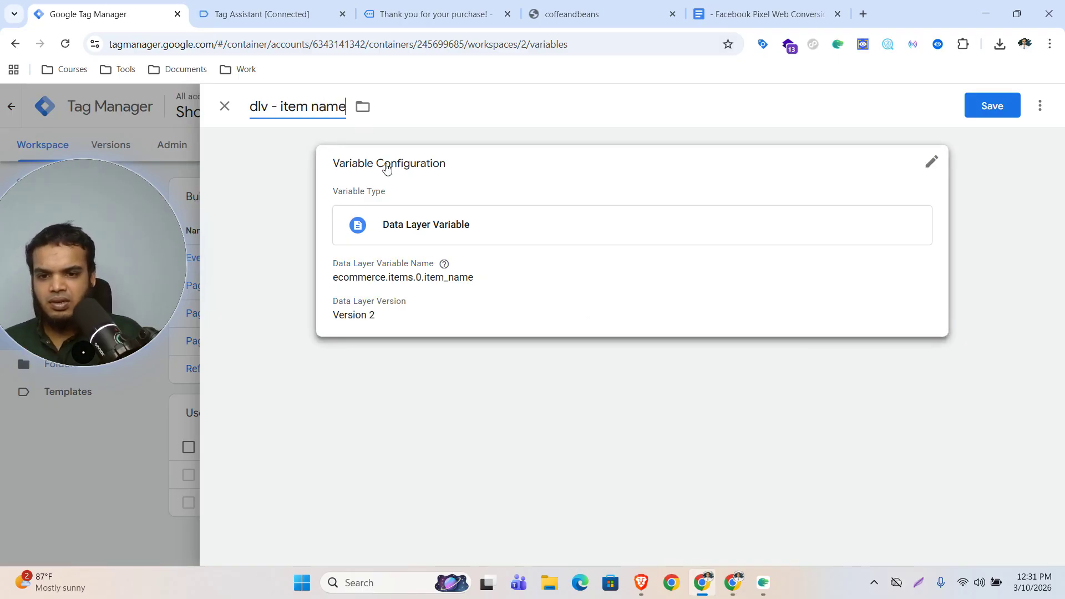
{"action": "left_click", "coordinate": [978, 101]}
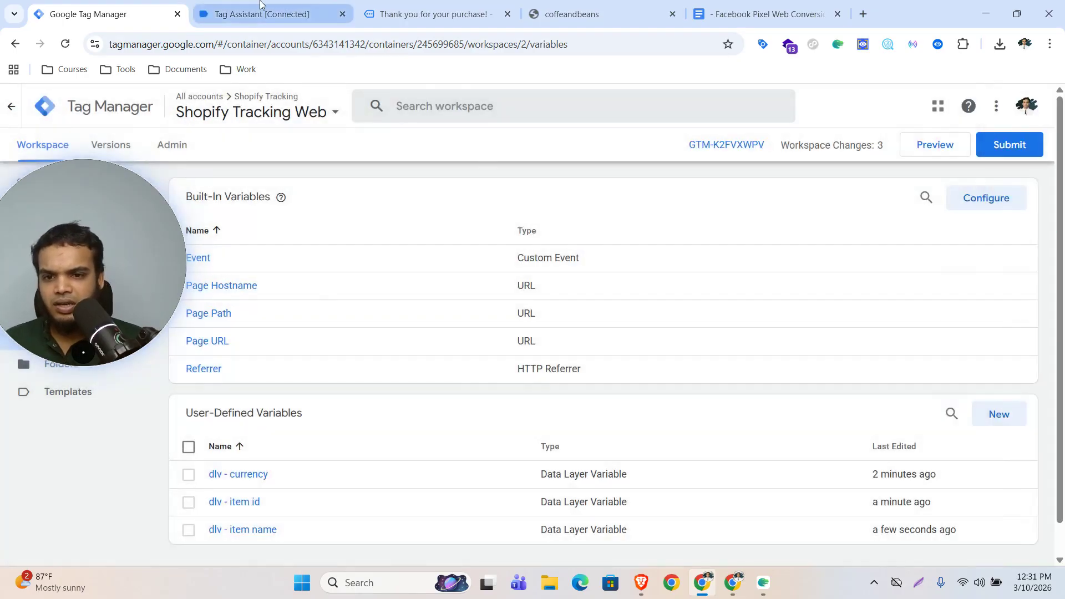
Step: Copy the price key from the view_item items array in Tag Assistant and return to Tag Manager
{"action": "left_click", "coordinate": [261, 5]}
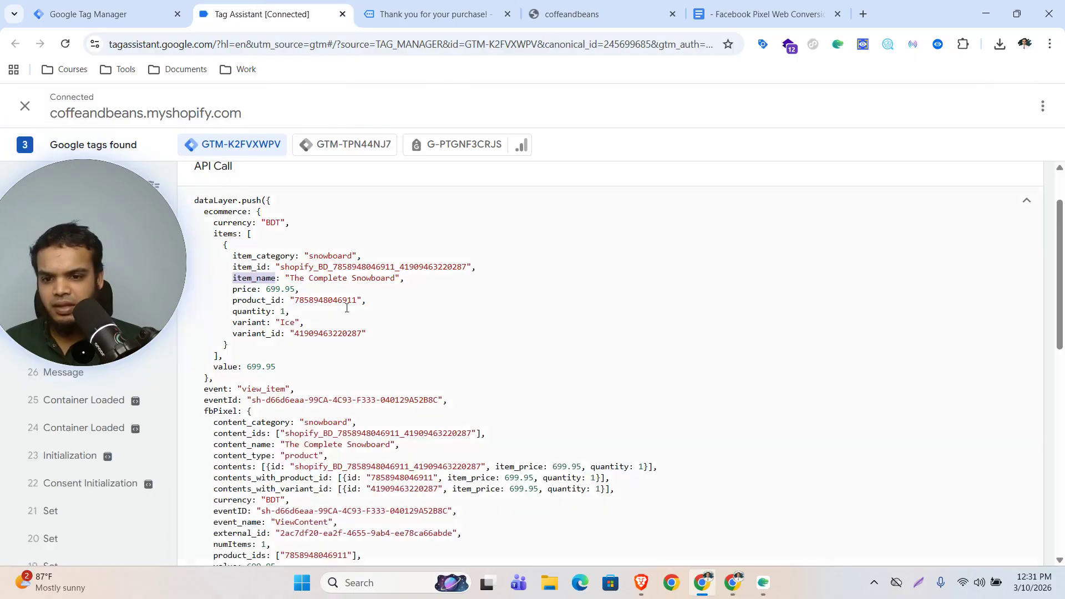
{"action": "left_click", "coordinate": [248, 292]}
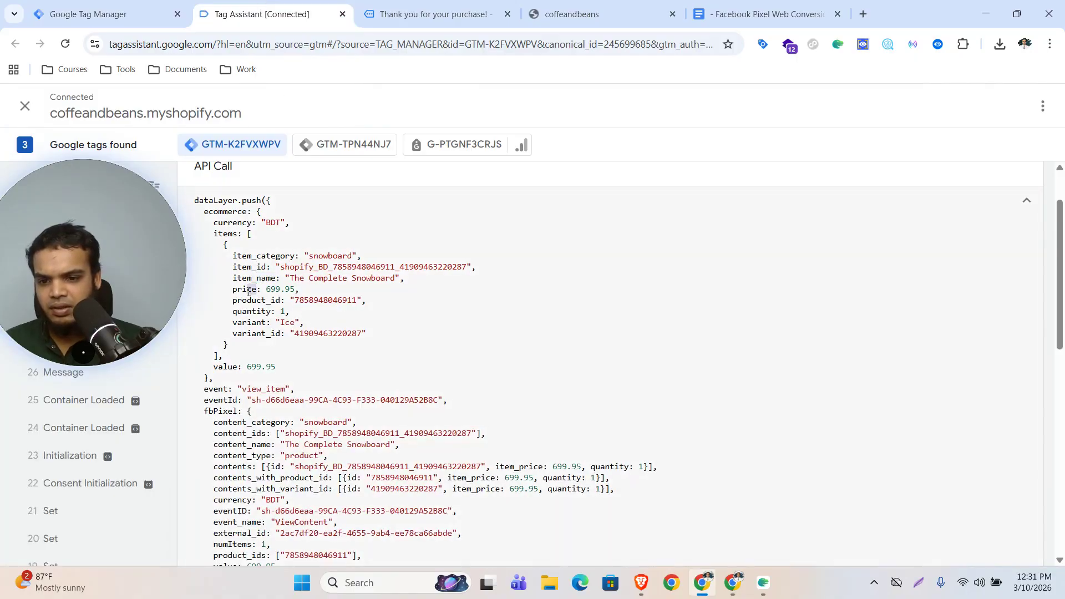
{"action": "left_click", "coordinate": [114, 14]}
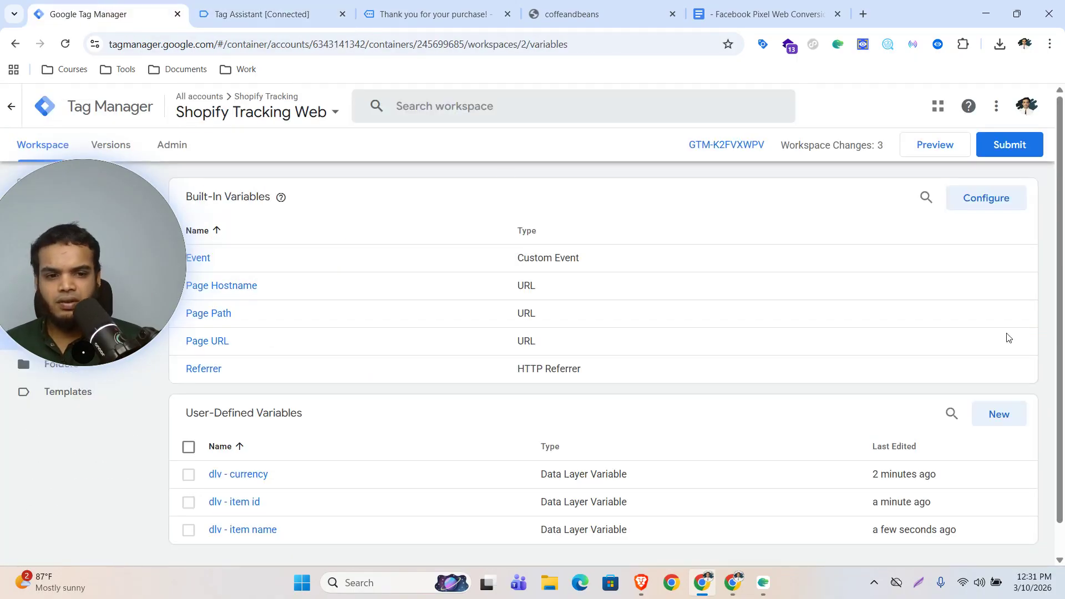
Step: Duplicate the dlv - item name variable and set the copy's data layer variable name to ecommerce.items.0.price
{"action": "left_click", "coordinate": [253, 530]}
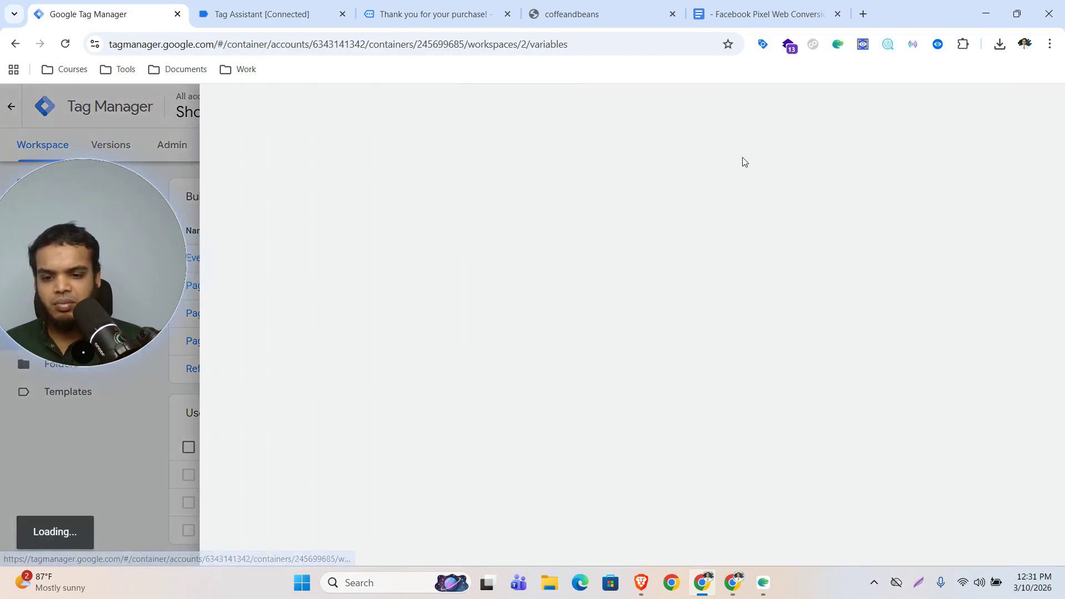
{"action": "left_click", "coordinate": [1043, 108]}
{"action": "left_click", "coordinate": [983, 137]}
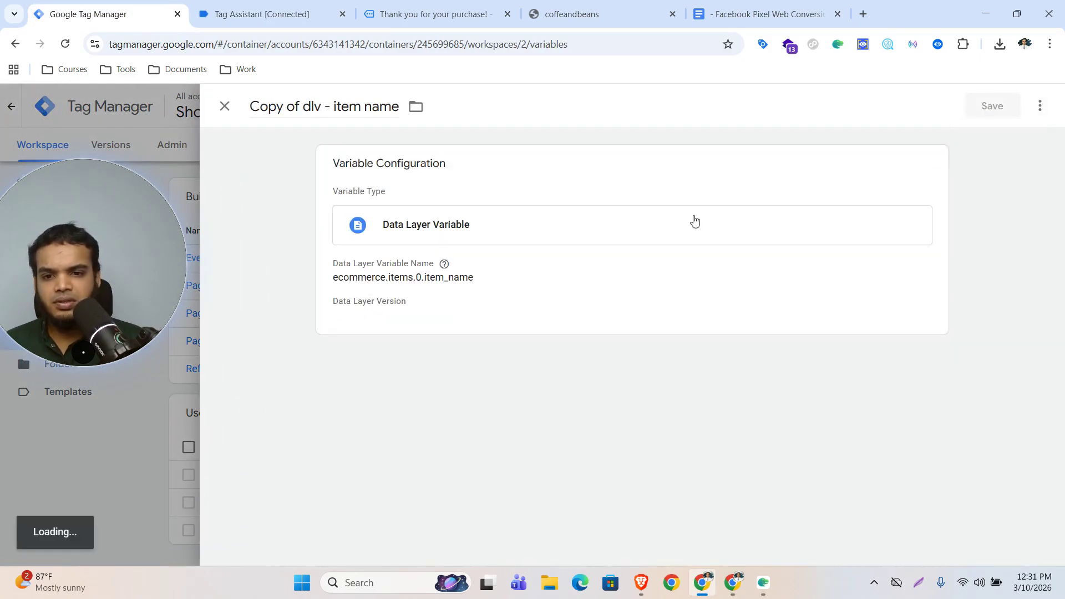
{"action": "left_click", "coordinate": [483, 284]}
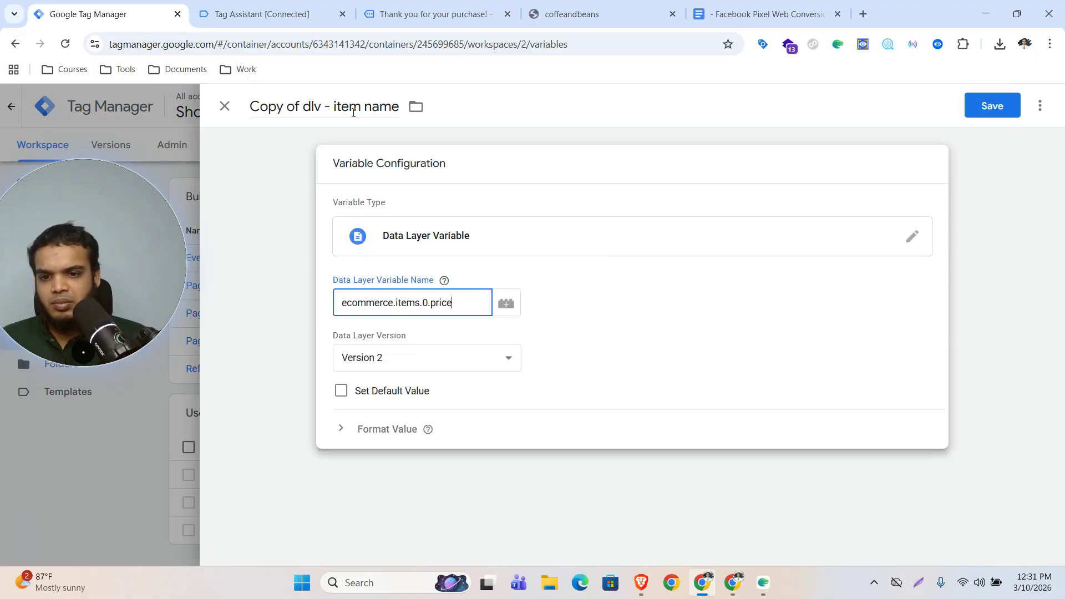
Step: Rename the duplicated variable dlv - price and save it
{"action": "left_click", "coordinate": [307, 107]}
{"action": "key", "text": "BackSpace"}
{"action": "key", "text": "BackSpace"}
{"action": "key", "text": "BackSpace"}
{"action": "key", "text": "BackSpace"}
{"action": "key", "text": "BackSpace"}
{"action": "key", "text": "BackSpace"}
{"action": "key", "text": "BackSpace"}
{"action": "key", "text": "BackSpace"}
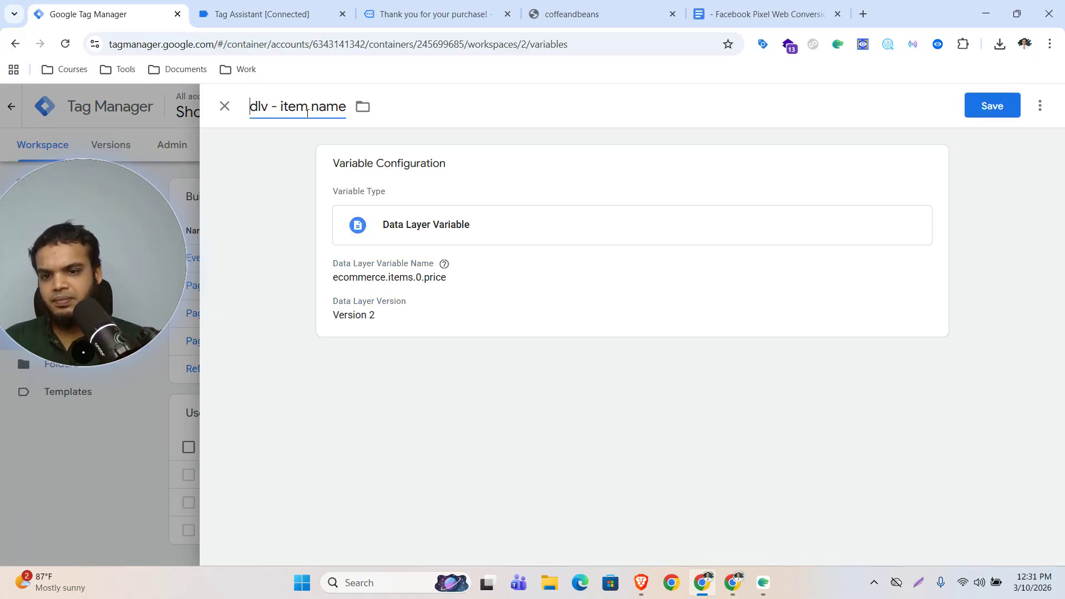
{"action": "left_click_drag", "start_coordinate": [281, 107], "coordinate": [345, 118]}
{"action": "type", "text": "pric"}
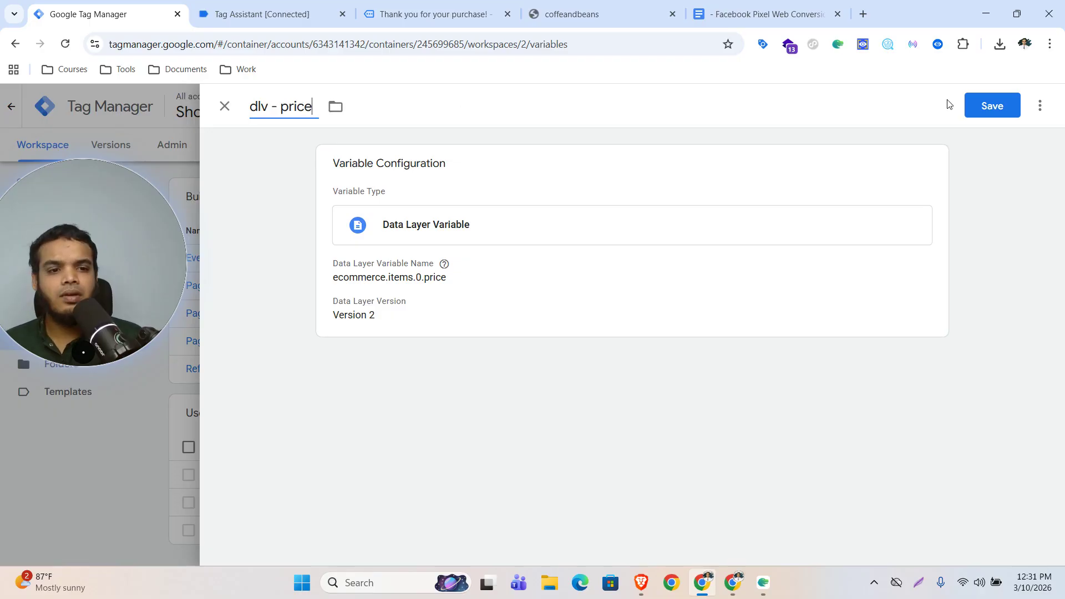
{"action": "left_click", "coordinate": [983, 106]}
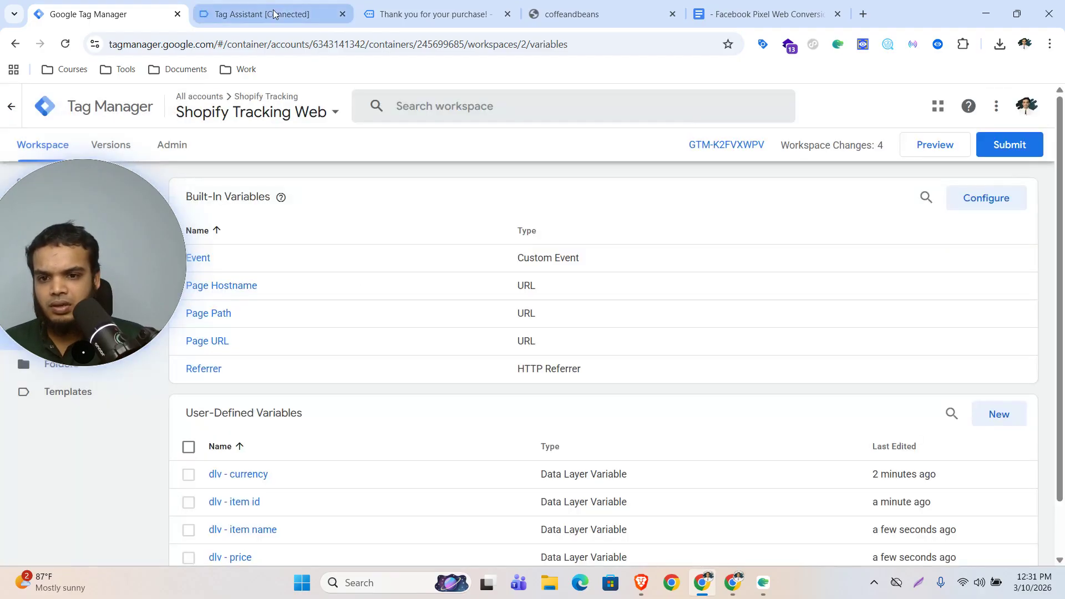
Step: Start a new Data Layer Variable and copy the items key from the view_item data in Tag Assistant
{"action": "left_click", "coordinate": [995, 415]}
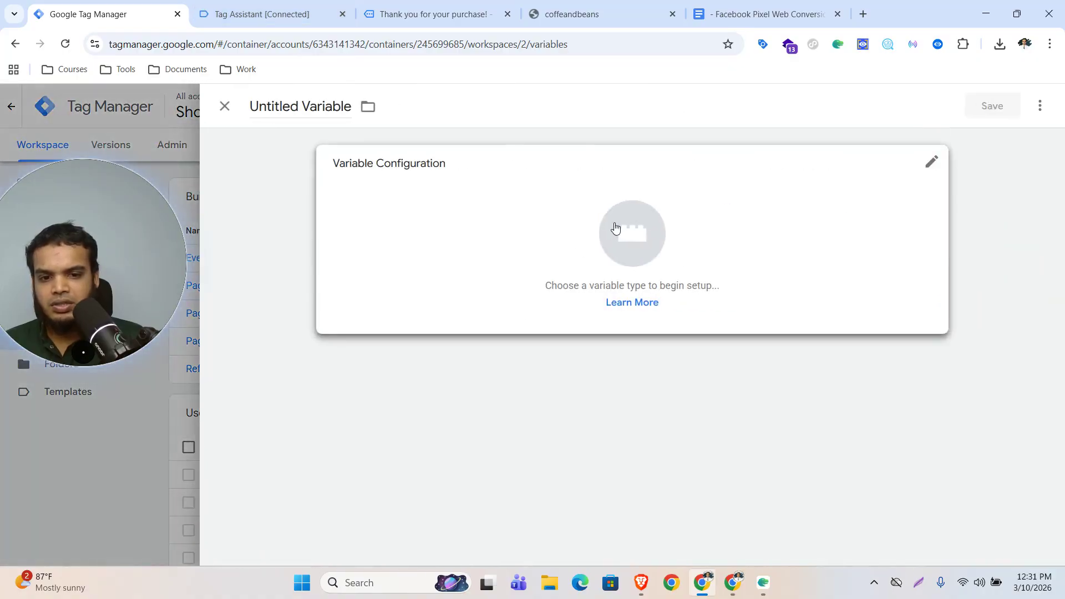
{"action": "left_click", "coordinate": [614, 225]}
{"action": "key", "text": "ctrl+Tab"}
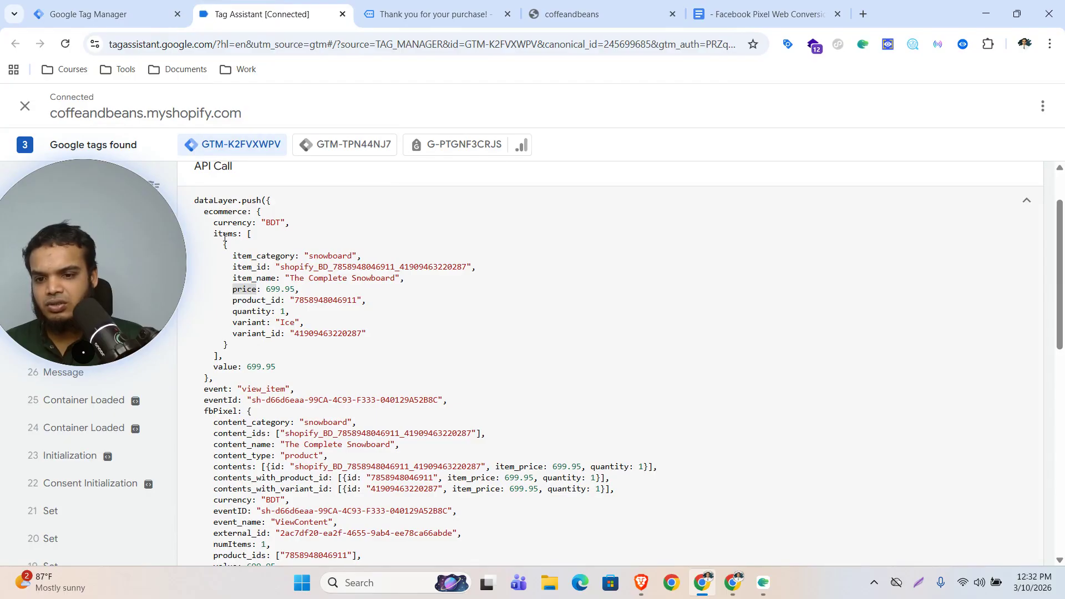
{"action": "double_click", "coordinate": [225, 234]}
{"action": "key", "text": "super+c"}
{"action": "key", "text": "ctrl+shift+Tab"}
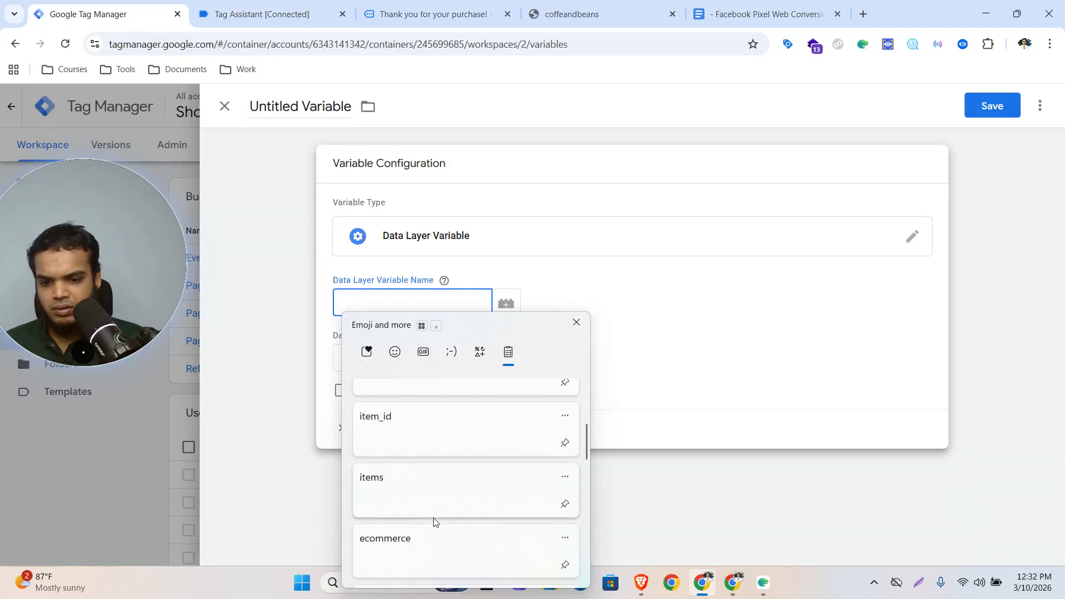
Step: Set the data layer variable name to ecommerce.items, name the variable dlv - Ecommerce Items and save it
{"action": "left_click", "coordinate": [418, 542]}
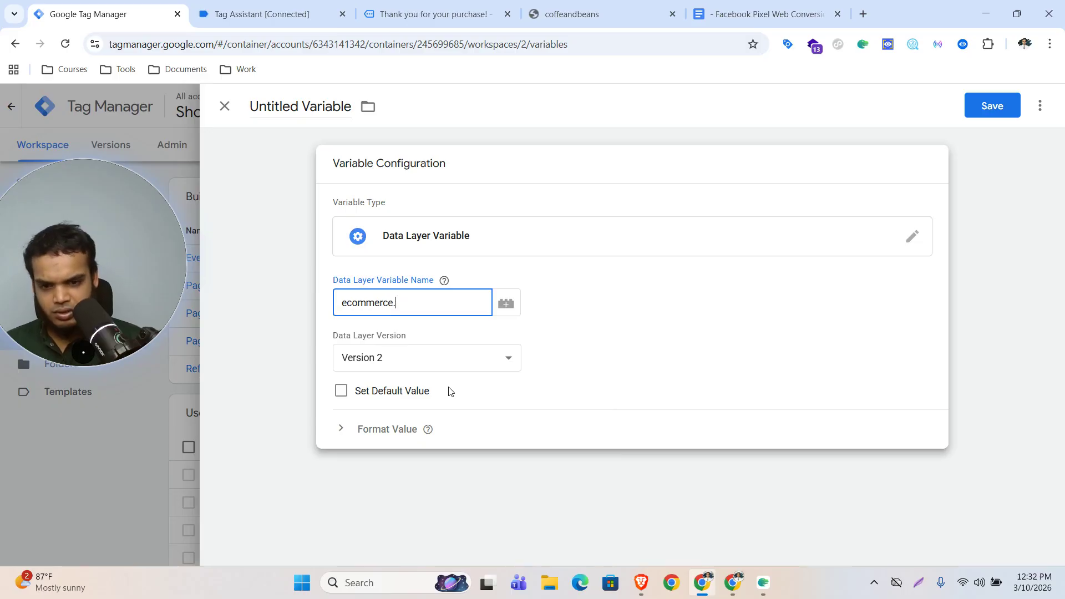
{"action": "key", "text": "super+v"}
{"action": "left_click", "coordinate": [468, 442]}
{"action": "left_click", "coordinate": [305, 107]}
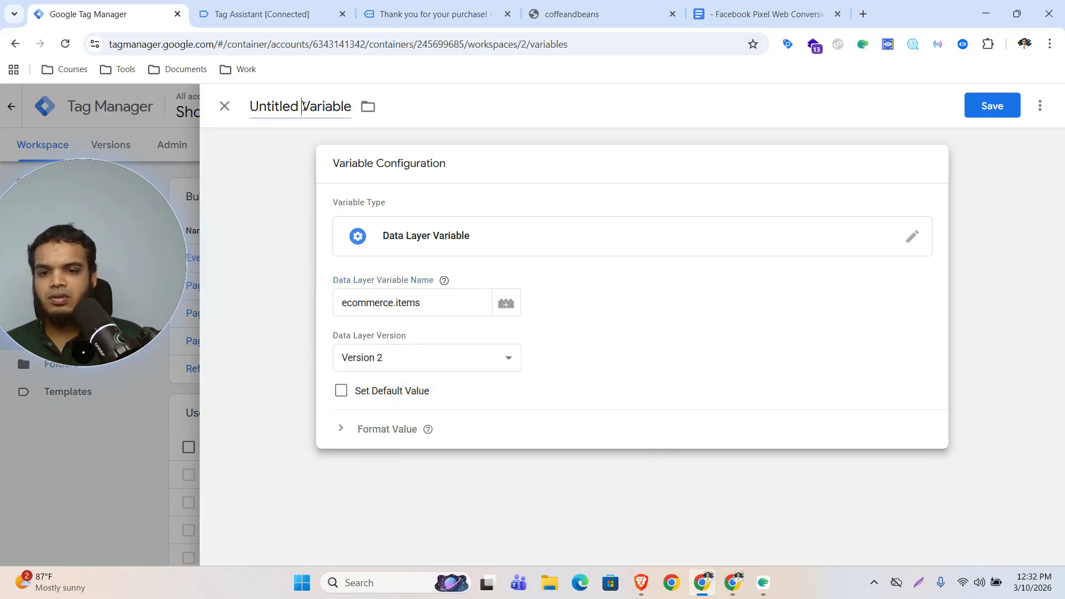
{"action": "type", "text": "dlv"}
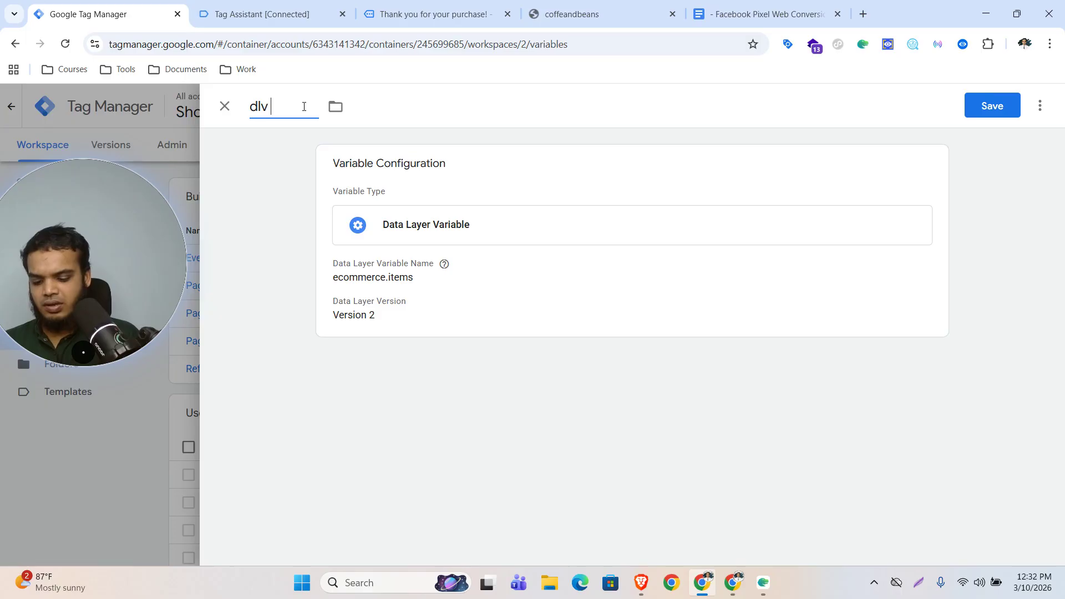
{"action": "type", "text": " - Ecom"}
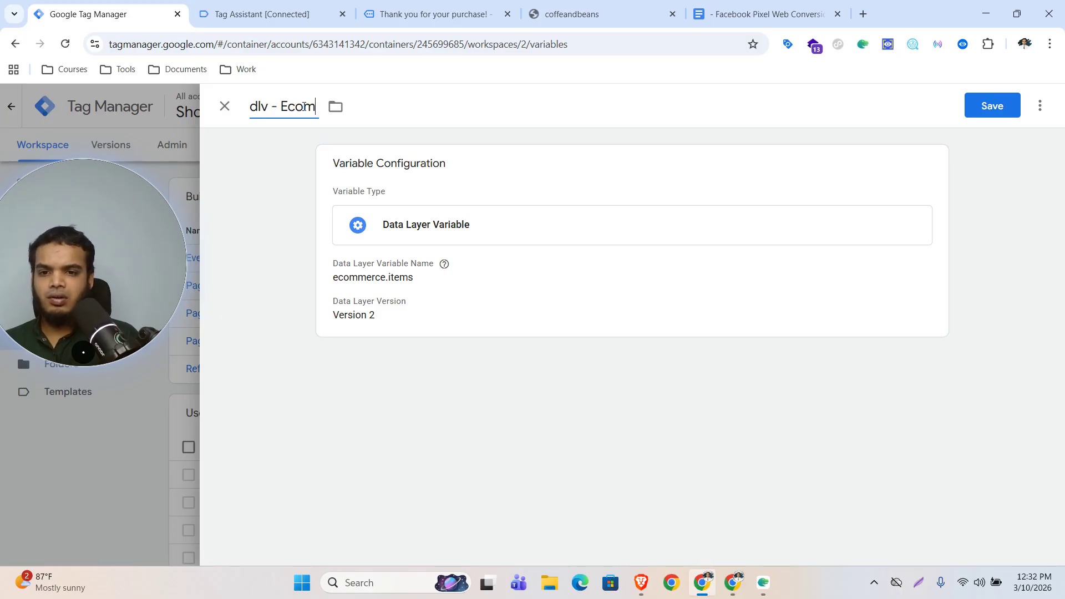
{"action": "type", "text": "merce Item"}
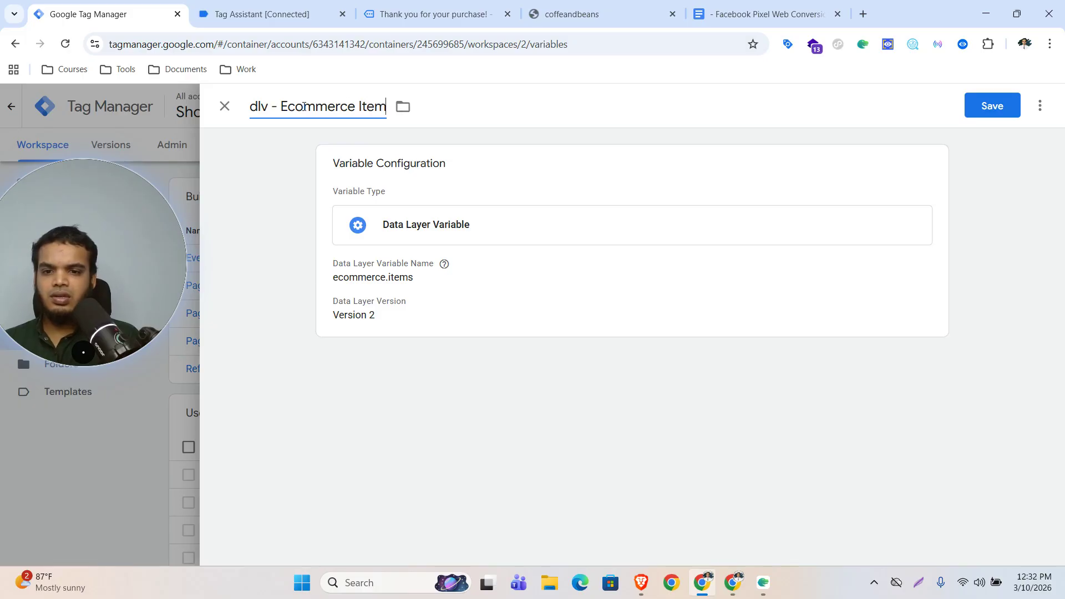
{"action": "type", "text": "s"}
{"action": "left_click", "coordinate": [1016, 106]}
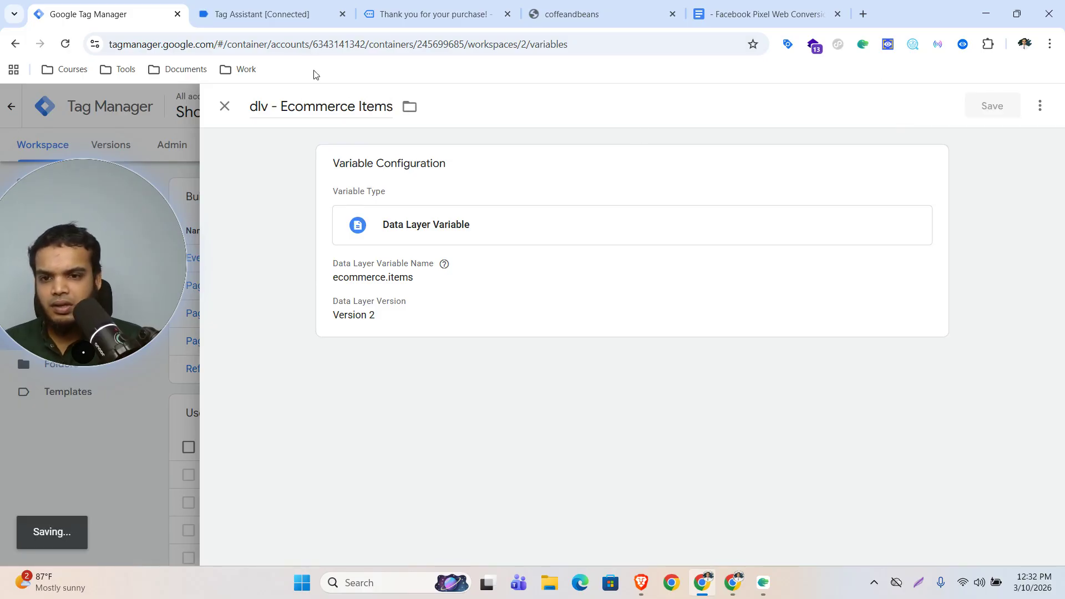
Step: Copy the value key from the view_item data in Tag Assistant and start another Data Layer Variable in Tag Manager
{"action": "left_click", "coordinate": [281, 15]}
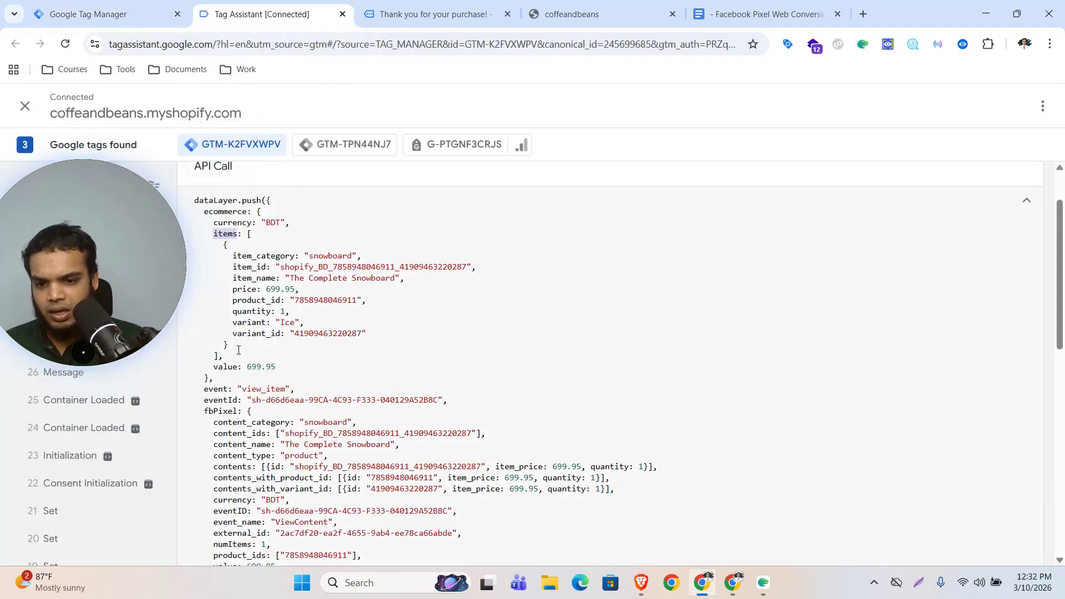
{"action": "double_click", "coordinate": [230, 365]}
{"action": "key", "text": "super+c"}
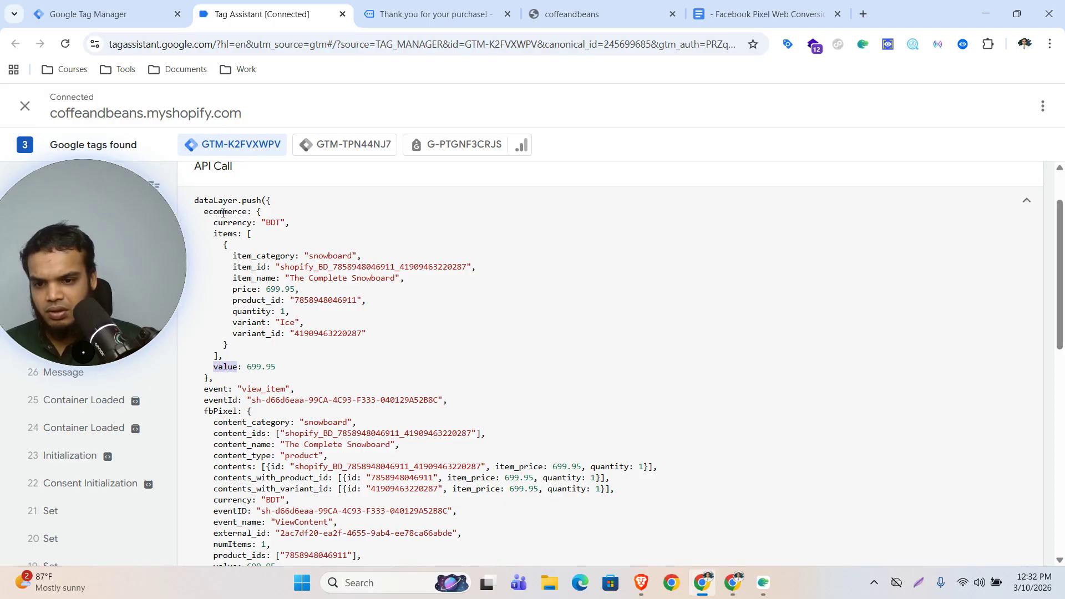
{"action": "left_click", "coordinate": [105, 14]}
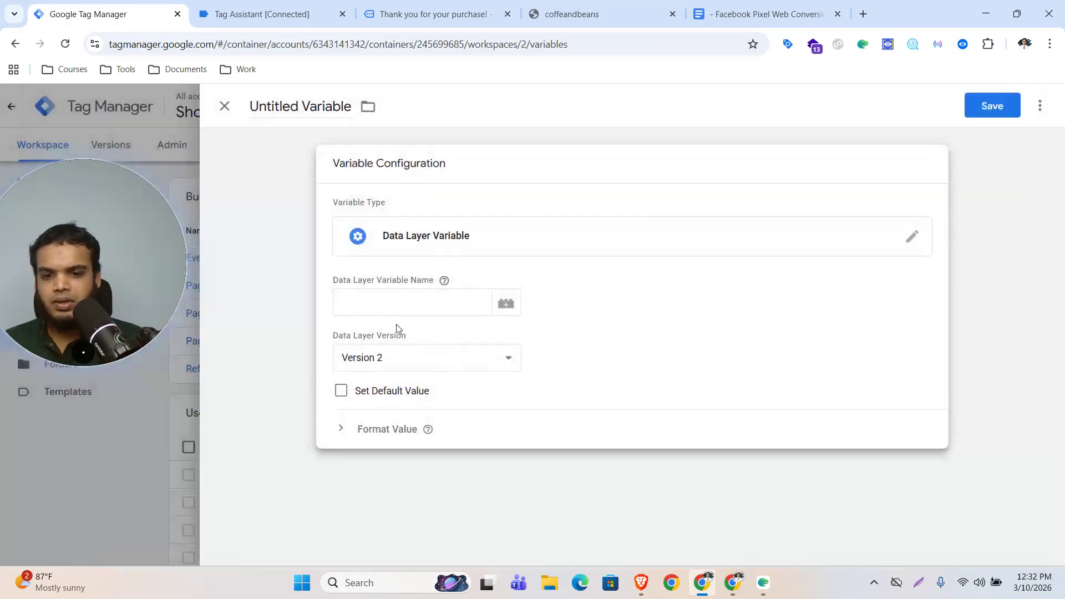
Step: Set the new variable's data layer variable name to ecommerce.value
{"action": "left_click", "coordinate": [400, 305]}
{"action": "key", "text": "super+v"}
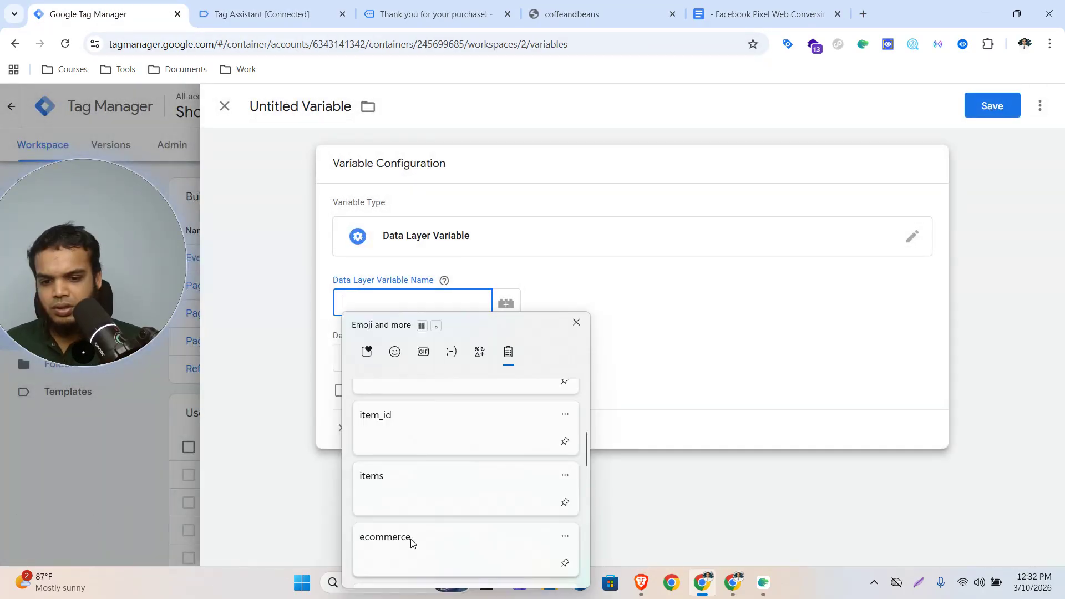
{"action": "left_click", "coordinate": [410, 541]}
{"action": "left_click", "coordinate": [415, 309]}
{"action": "type", "text": "."}
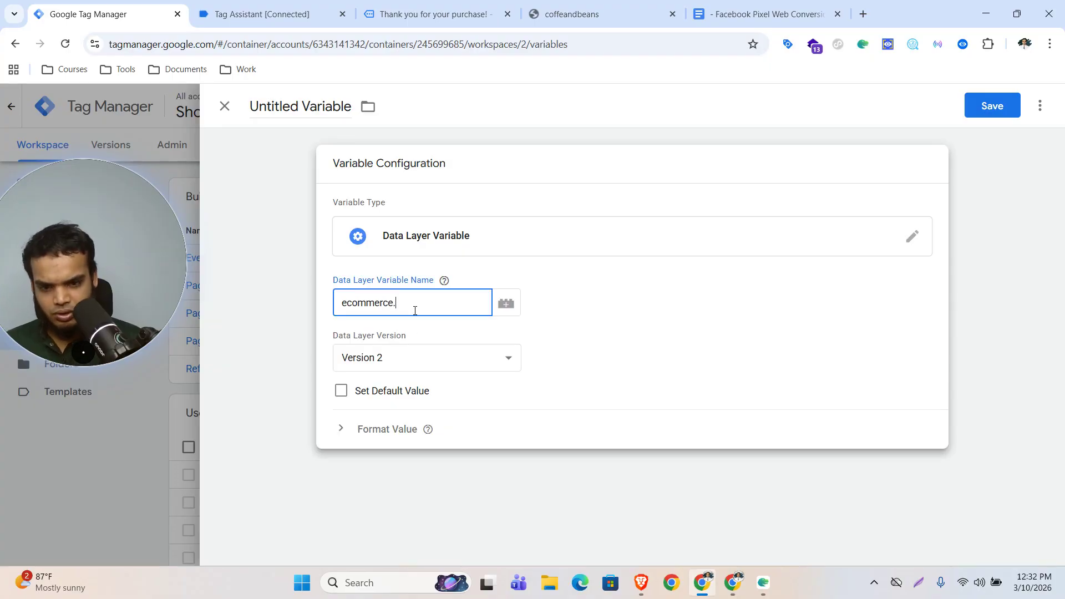
{"action": "key", "text": "super+v"}
{"action": "left_click", "coordinate": [473, 444]}
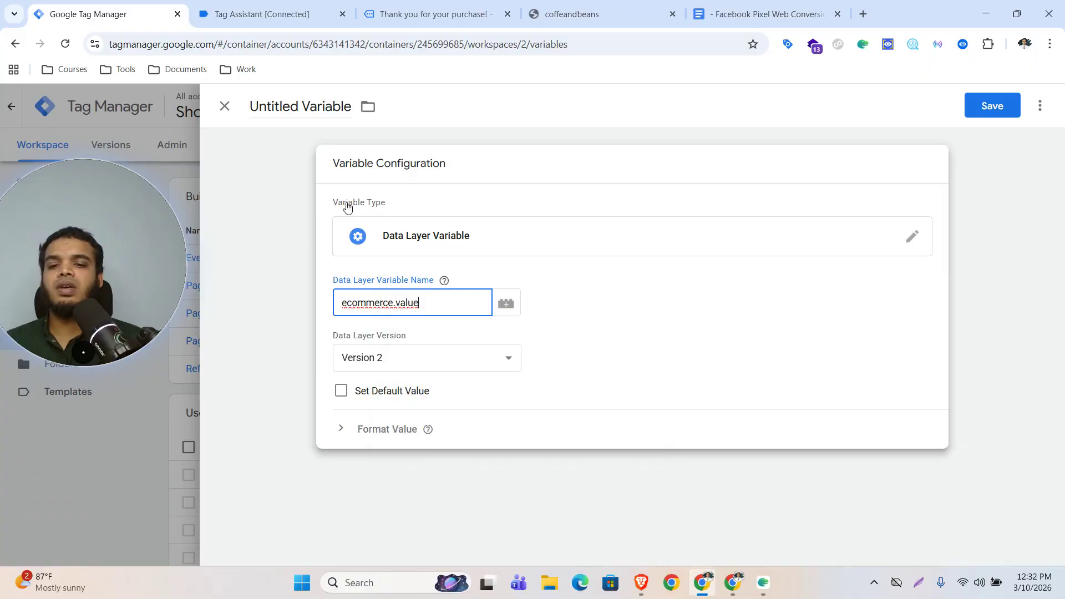
Step: Name the ecommerce.value variable dlv - value and save it
{"action": "left_click", "coordinate": [311, 109]}
{"action": "key", "text": "ctrl+a"}
{"action": "type", "text": "dl"}
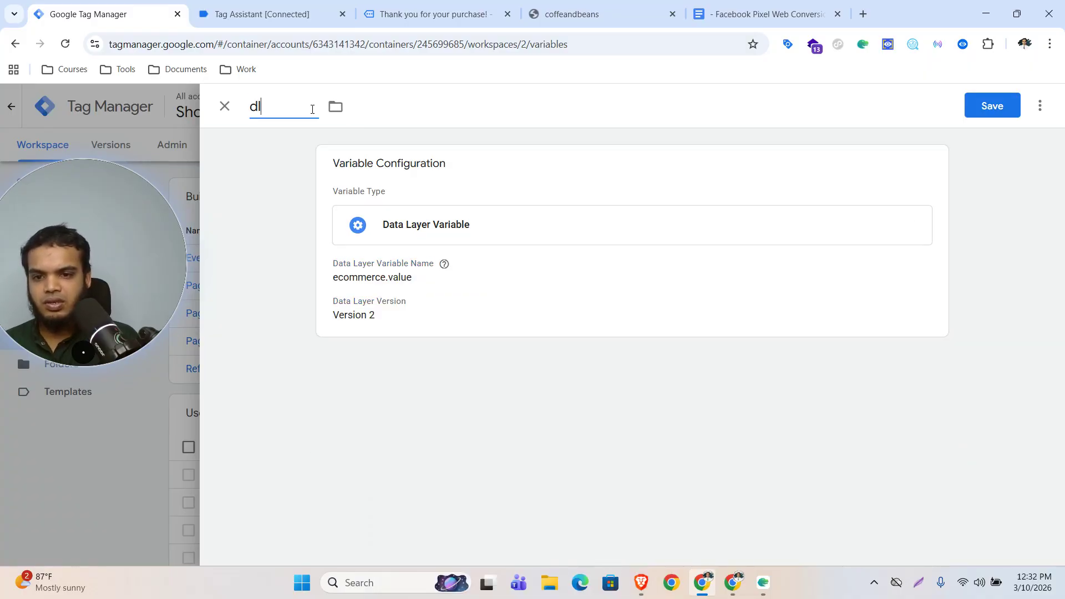
{"action": "type", "text": "v - ecommer"}
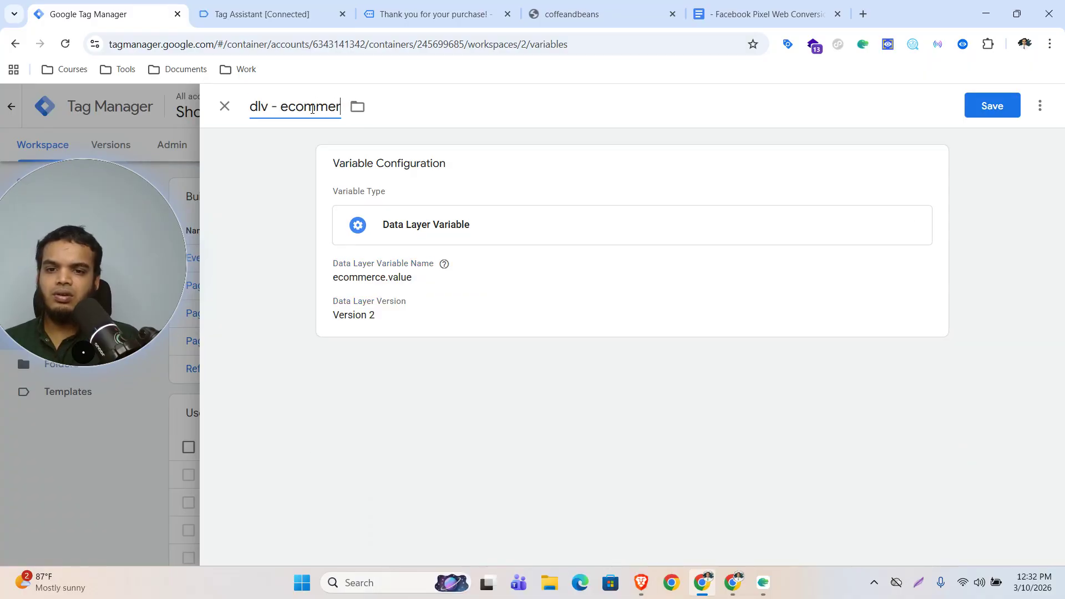
{"action": "type", "text": "ce value"}
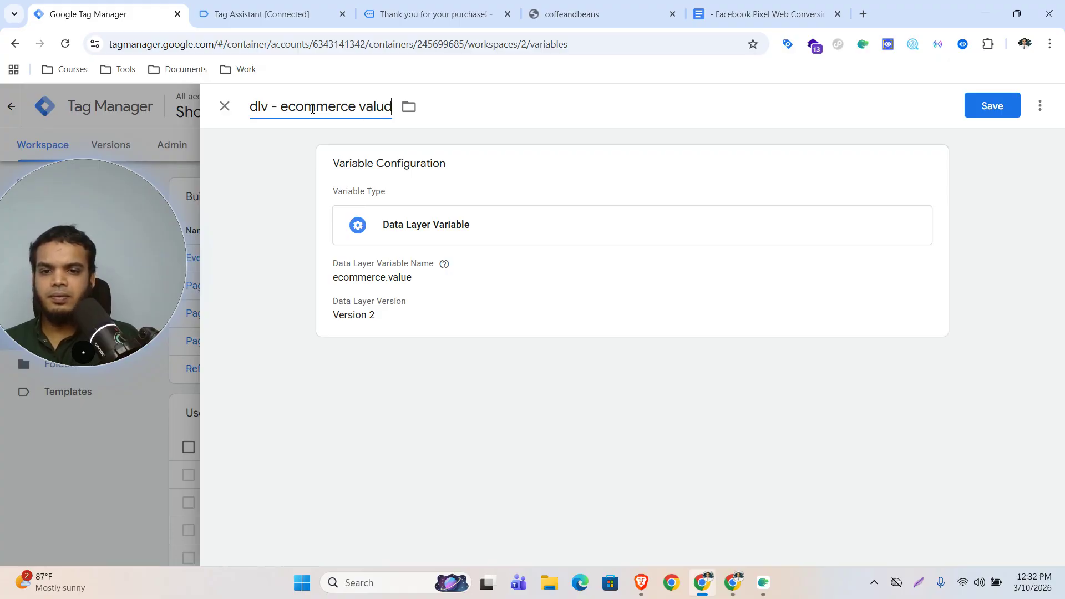
{"action": "left_click_drag", "start_coordinate": [360, 109], "coordinate": [280, 109]}
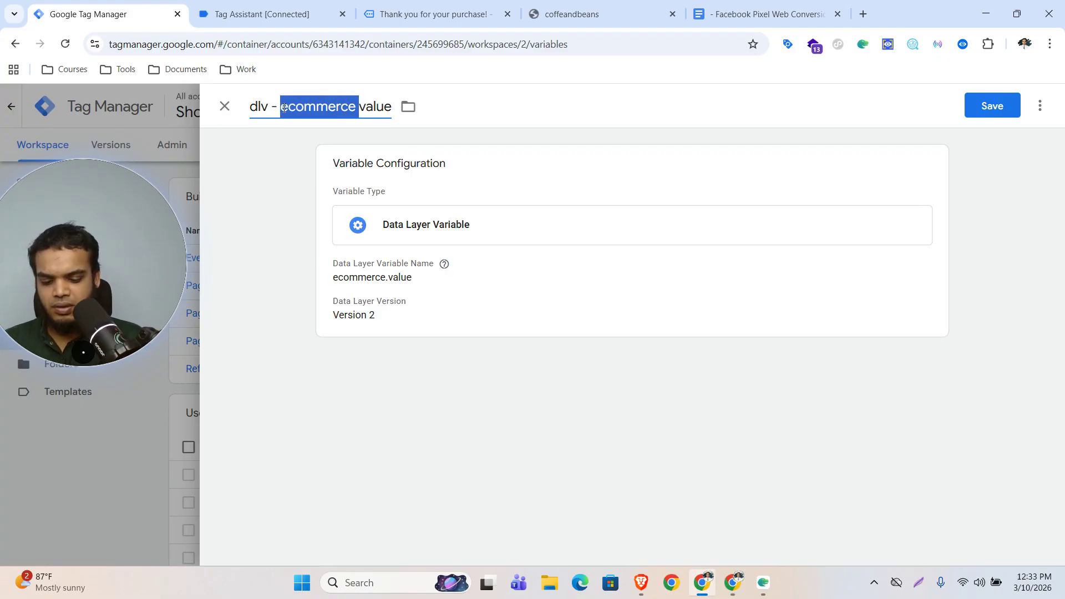
{"action": "key", "text": "BackSpace"}
{"action": "left_click", "coordinate": [989, 107]}
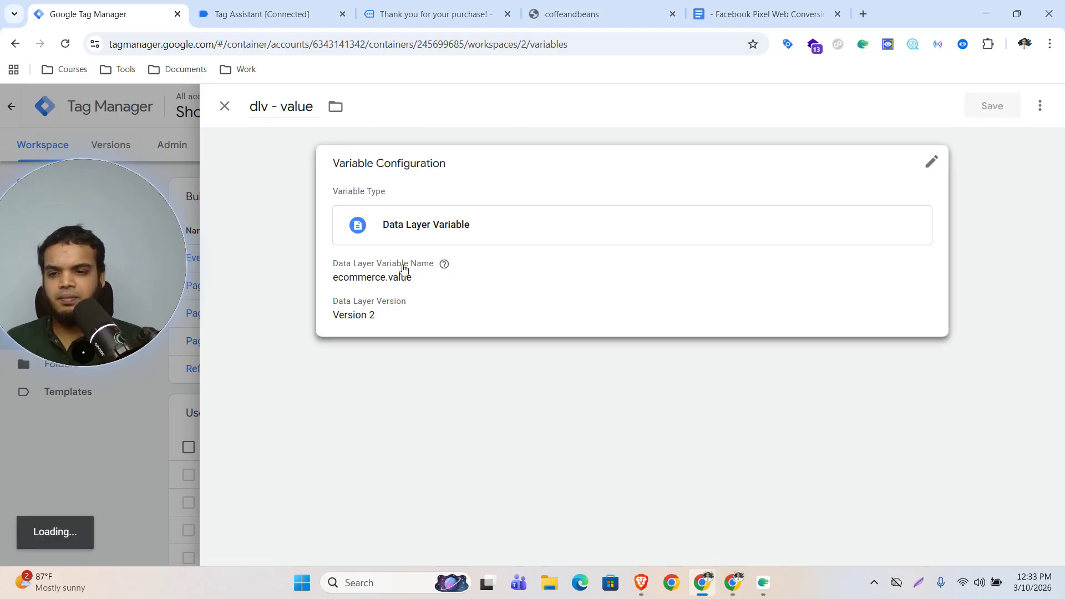
Step: Switch to Tag Assistant and examine the ecommerce data pushed by the add_to_cart event, from currency and items to value
{"action": "left_click", "coordinate": [247, 4]}
{"action": "left_click_drag", "start_coordinate": [71, 245], "coordinate": [822, 379]}
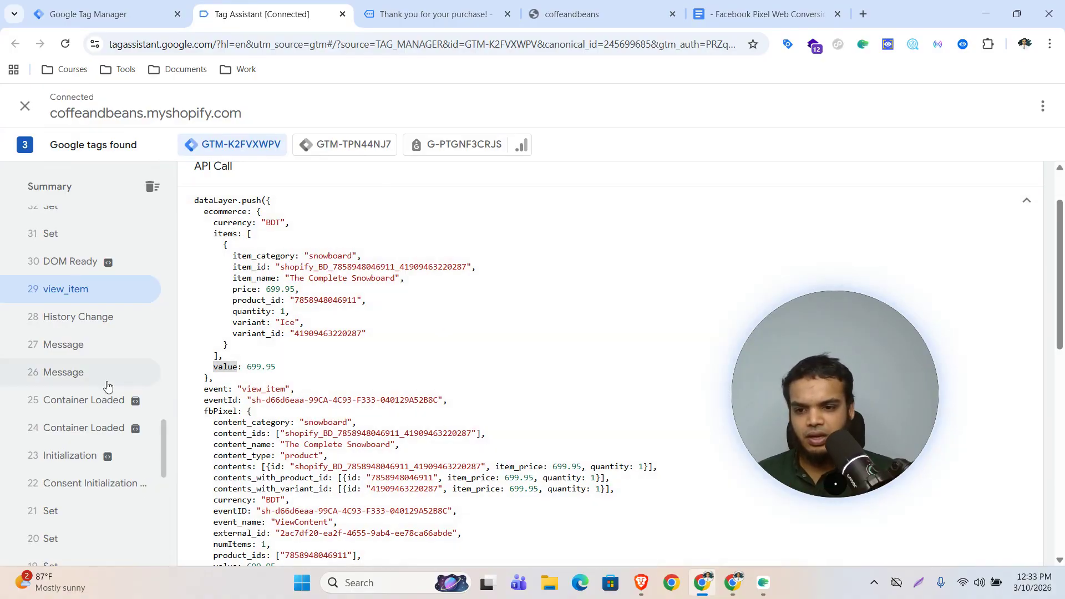
{"action": "scroll", "coordinate": [108, 388], "scroll_direction": "up", "scroll_amount": 6}
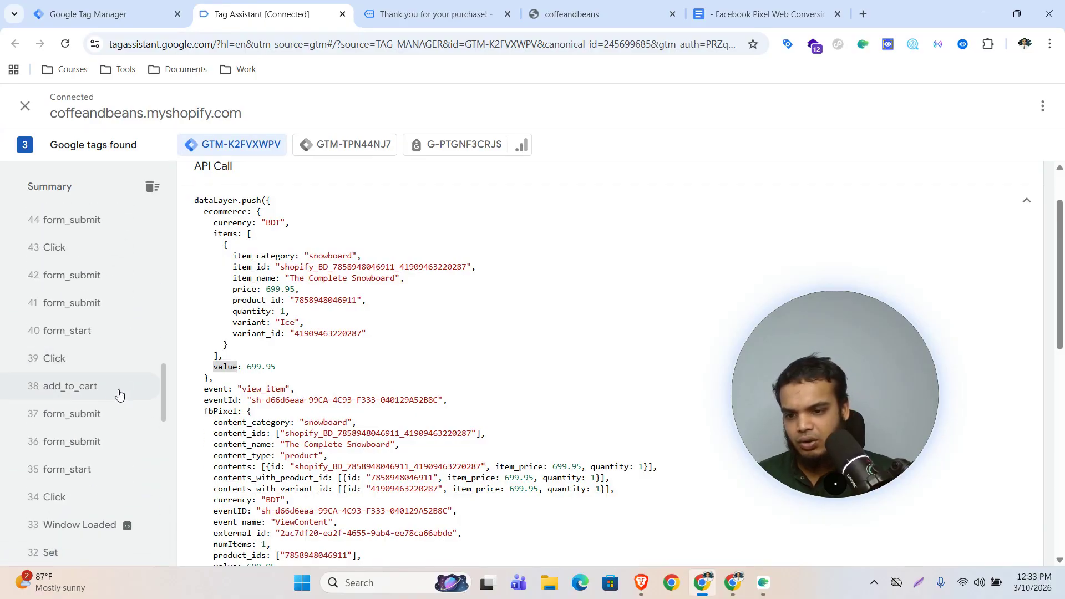
{"action": "left_click", "coordinate": [68, 386]}
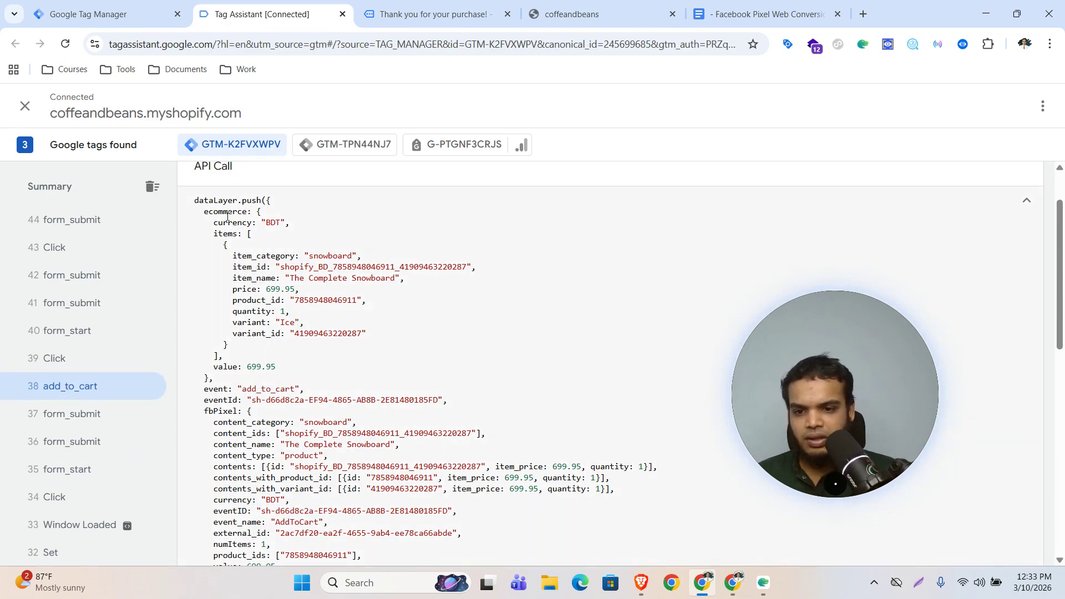
{"action": "left_click_drag", "start_coordinate": [195, 201], "coordinate": [330, 366]}
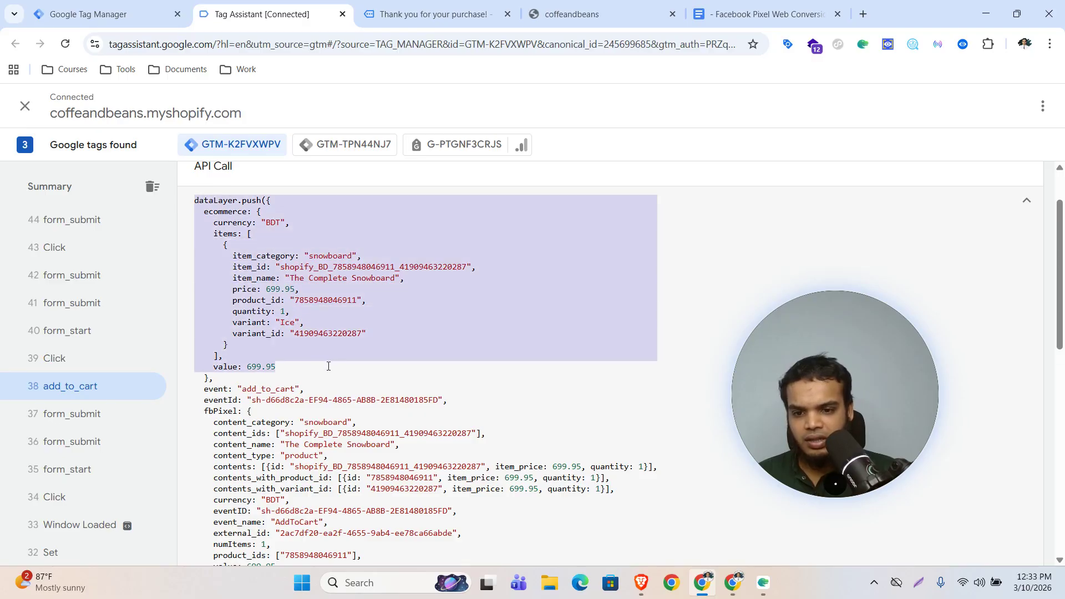
{"action": "left_click", "coordinate": [228, 212]}
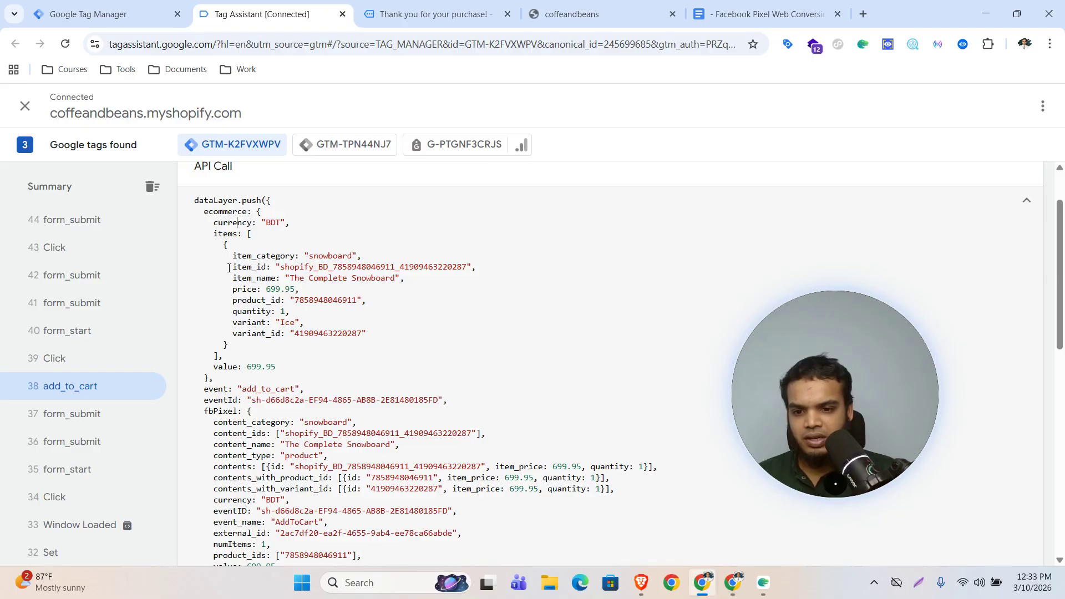
{"action": "left_click", "coordinate": [228, 371]}
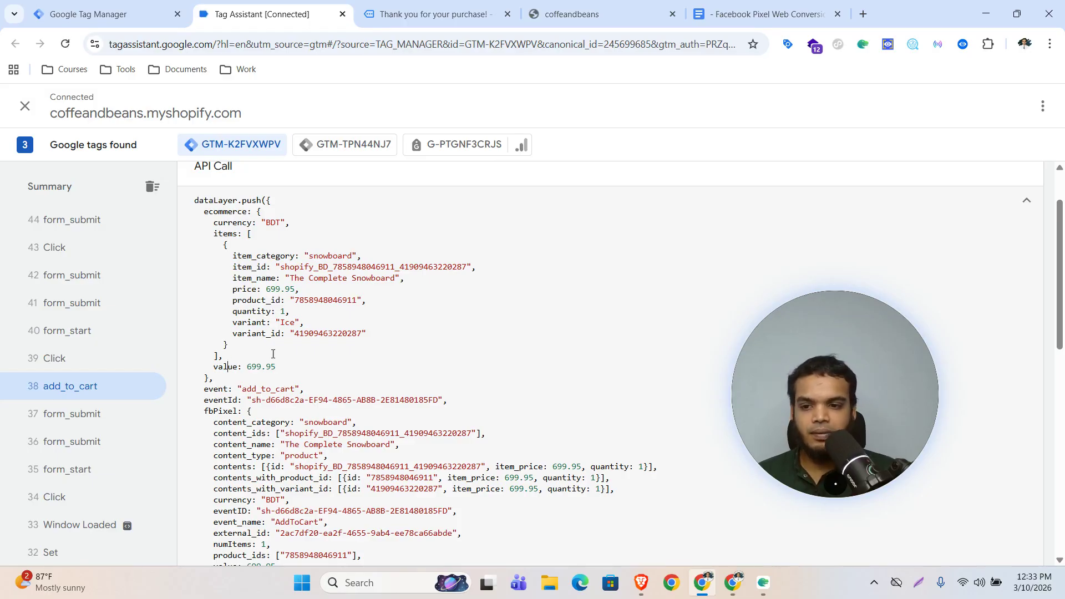
Step: Examine the begin_checkout event's ecommerce data, including its items array and the shipping, subTotal, value and vat keys
{"action": "scroll", "coordinate": [94, 387], "scroll_direction": "up", "scroll_amount": 4}
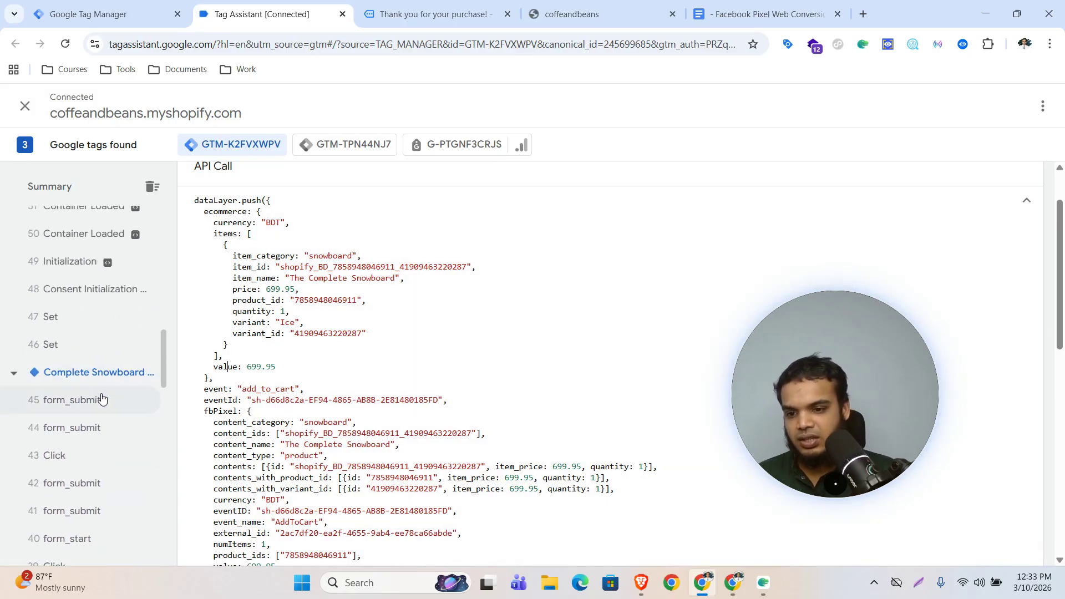
{"action": "scroll", "coordinate": [101, 398], "scroll_direction": "up", "scroll_amount": 3}
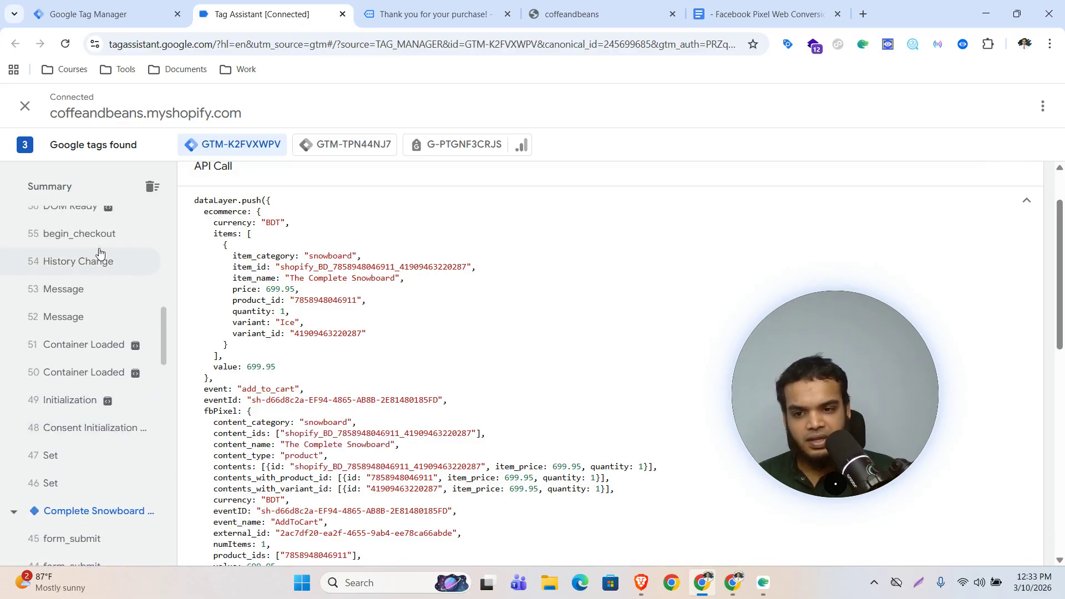
{"action": "left_click", "coordinate": [79, 235]}
{"action": "scroll", "coordinate": [406, 410], "scroll_direction": "down", "scroll_amount": 1}
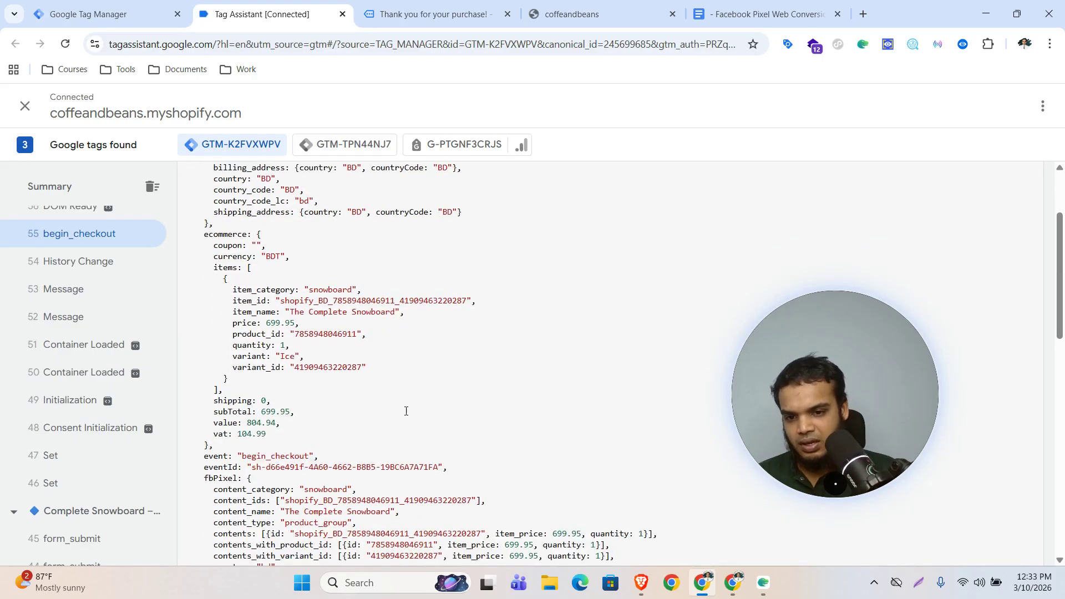
{"action": "scroll", "coordinate": [406, 411], "scroll_direction": "down", "scroll_amount": 1}
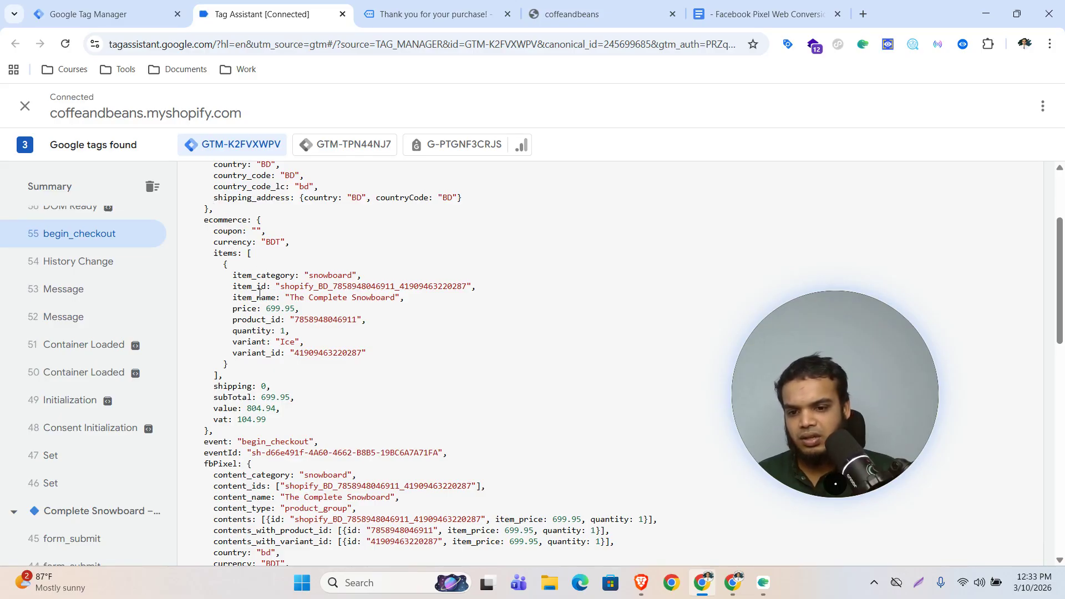
{"action": "left_click_drag", "start_coordinate": [276, 425], "coordinate": [213, 388]}
{"action": "left_click", "coordinate": [368, 429]}
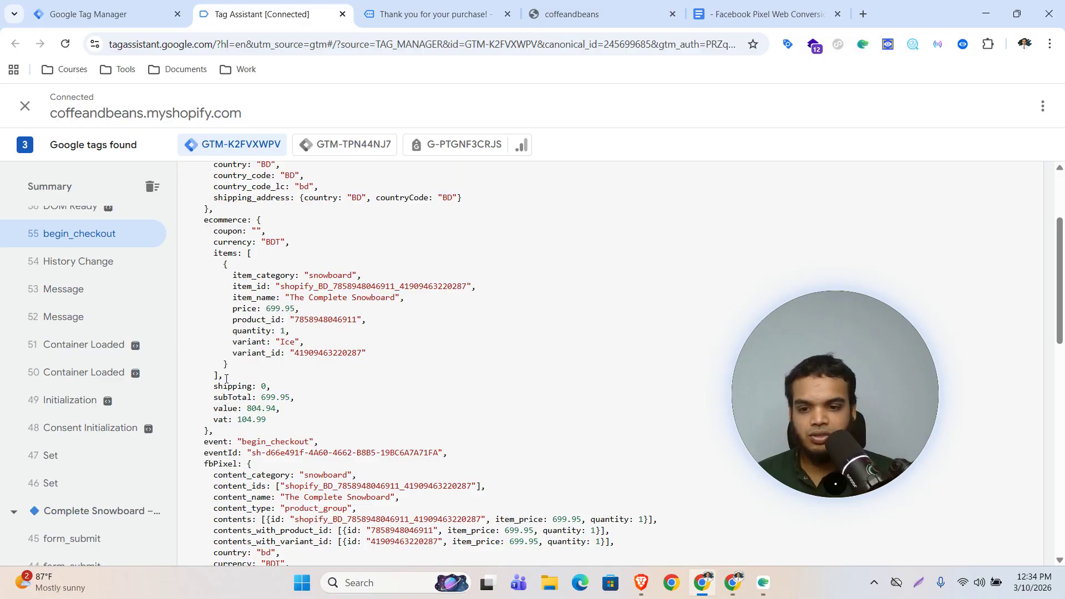
{"action": "left_click_drag", "start_coordinate": [233, 375], "coordinate": [206, 221]}
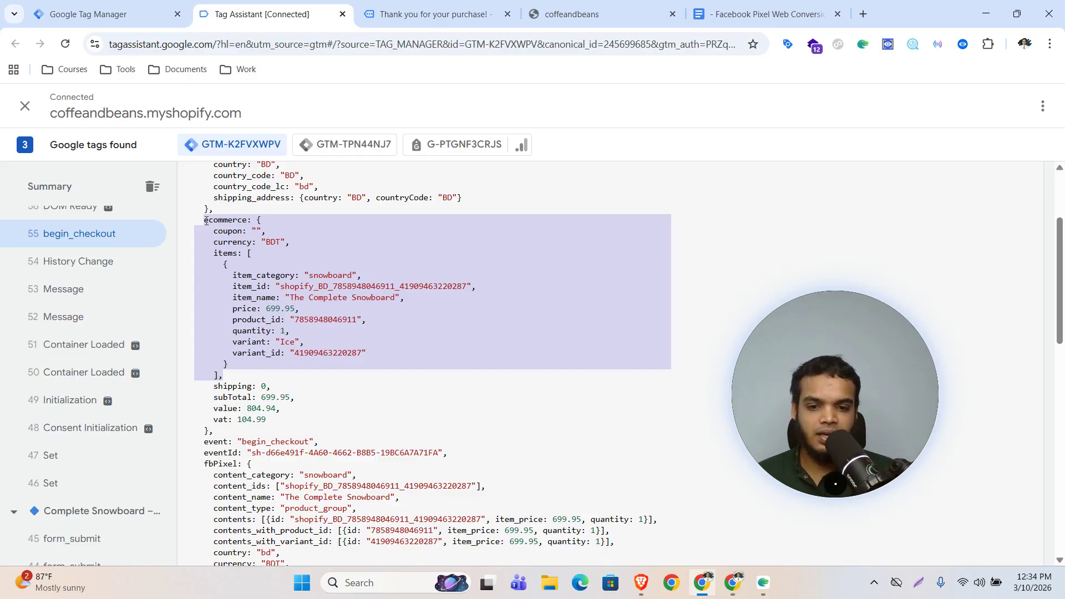
Step: Switch to Google Tag Manager and start a new user-defined variable of type Custom JavaScript
{"action": "left_click", "coordinate": [83, 14]}
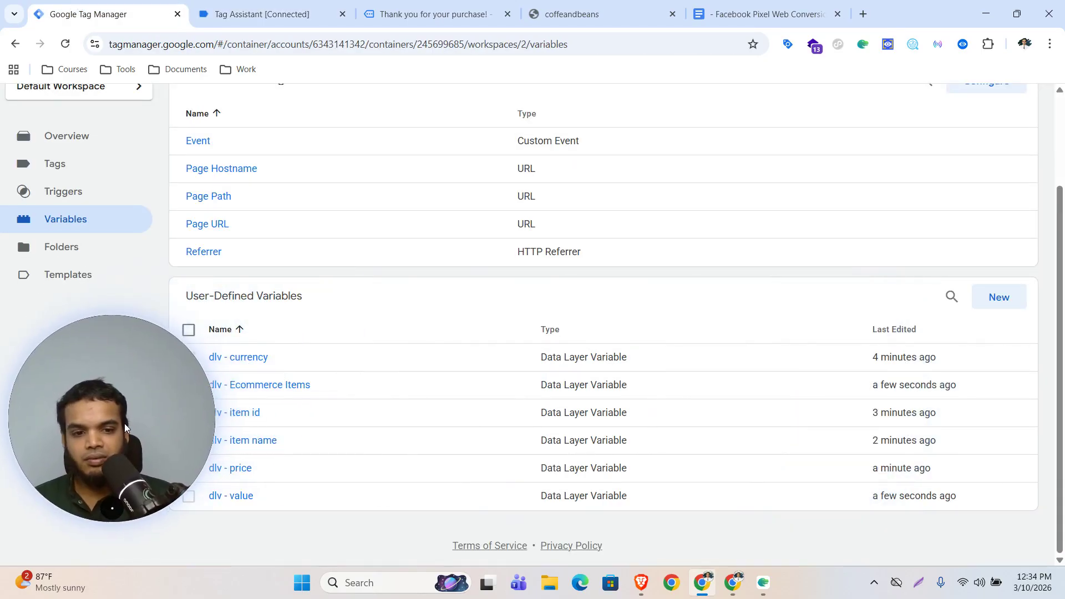
{"action": "left_click", "coordinate": [1003, 301]}
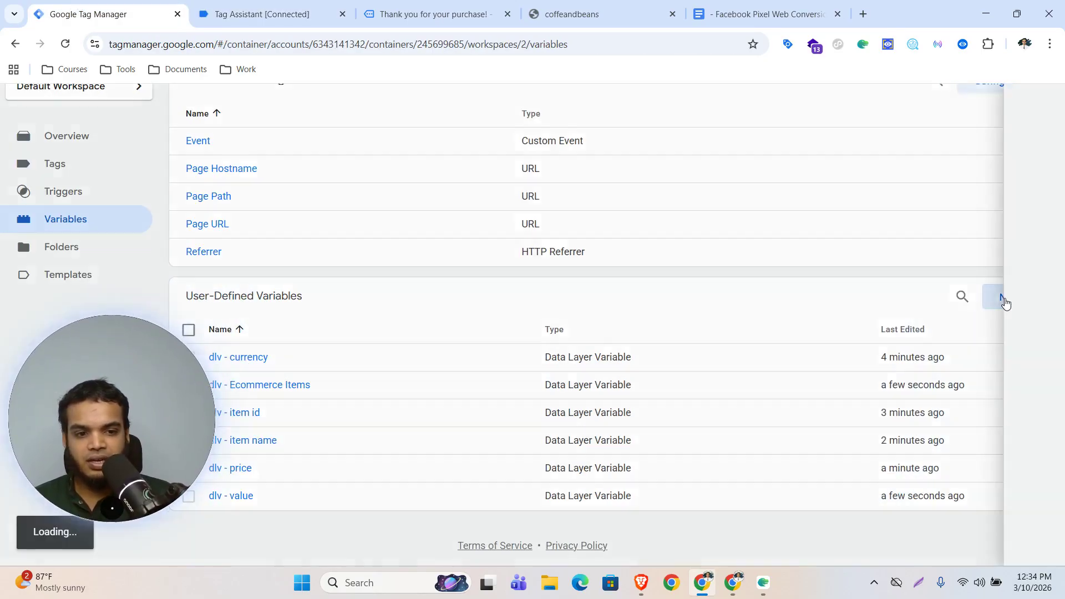
{"action": "left_click", "coordinate": [721, 298]}
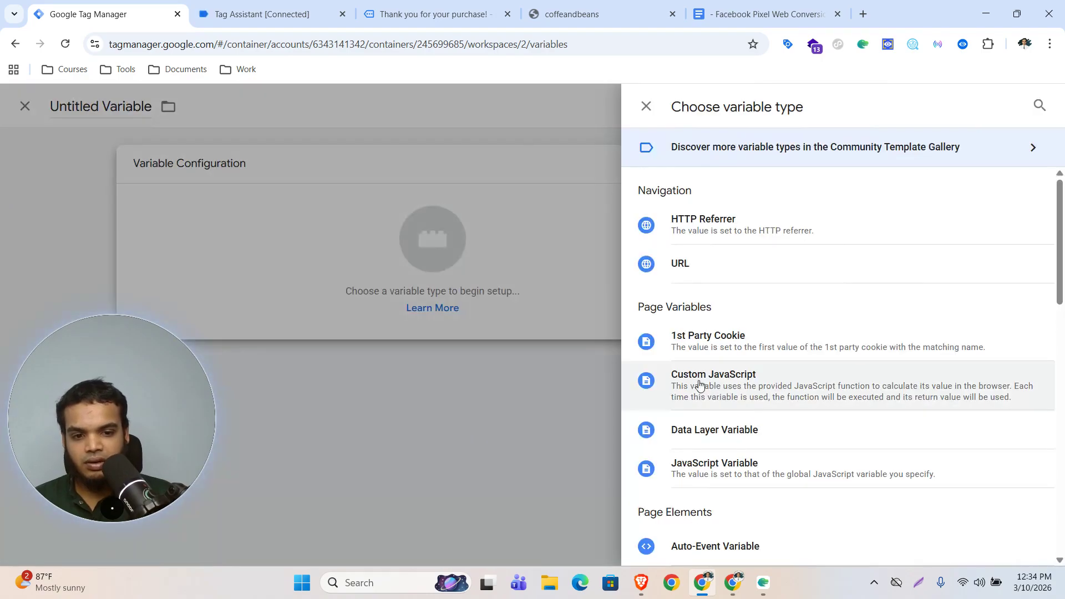
{"action": "left_click", "coordinate": [751, 389]}
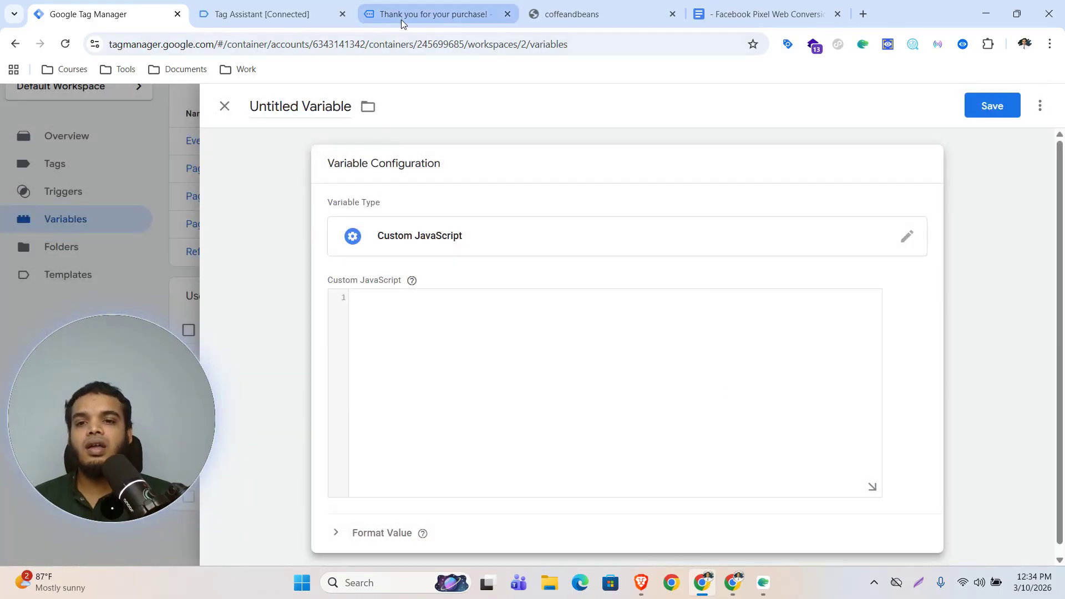
Step: Copy the Method-1 item_name function from the Facebook Pixel tracking document into the new variable's Custom JavaScript code
{"action": "left_click", "coordinate": [735, 14]}
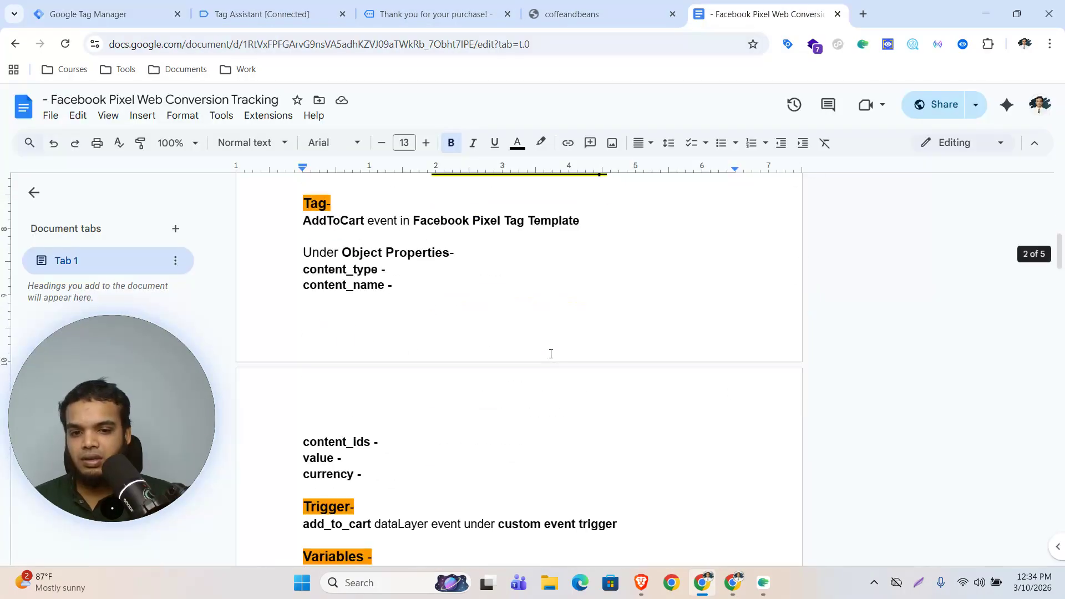
{"action": "scroll", "coordinate": [552, 353], "scroll_direction": "down", "scroll_amount": 15}
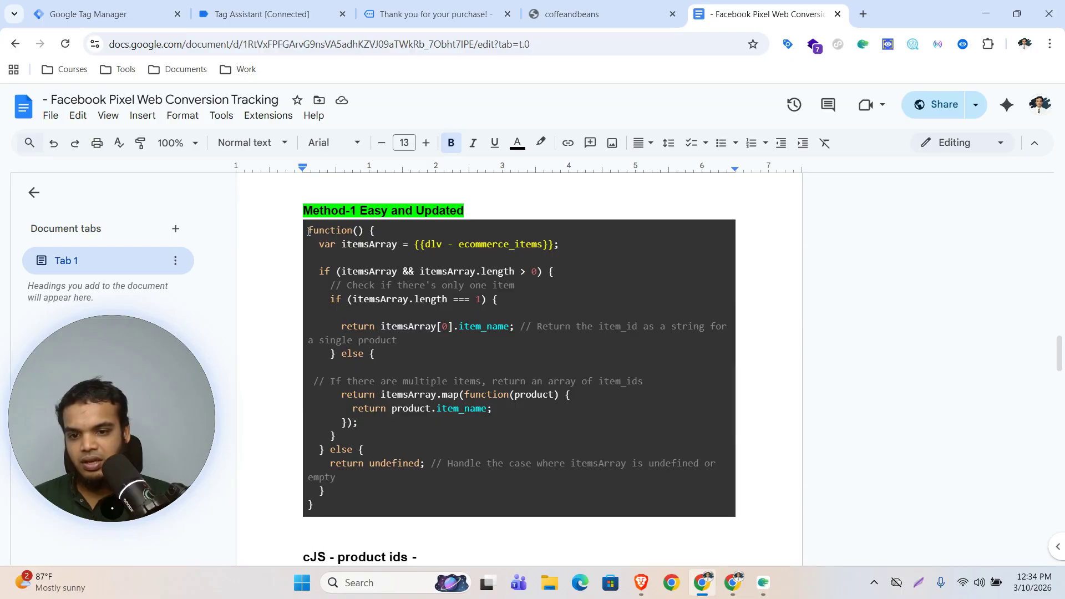
{"action": "left_click_drag", "start_coordinate": [308, 230], "coordinate": [316, 506]}
{"action": "key", "text": "ctrl+c"}
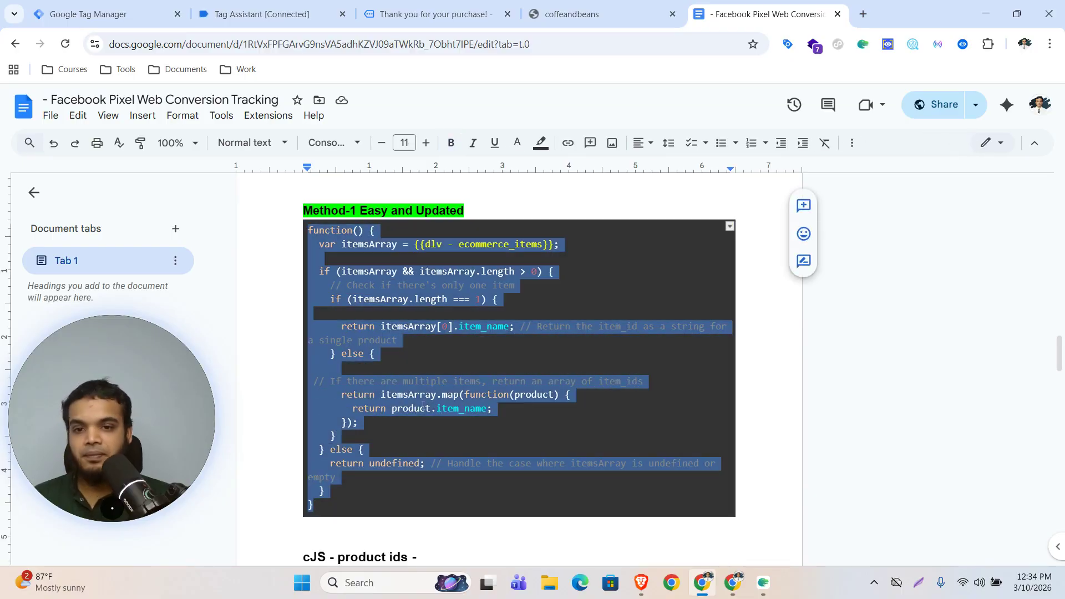
{"action": "left_click", "coordinate": [272, 8]}
{"action": "left_click", "coordinate": [118, 6]}
{"action": "key", "text": "ctrl+v"}
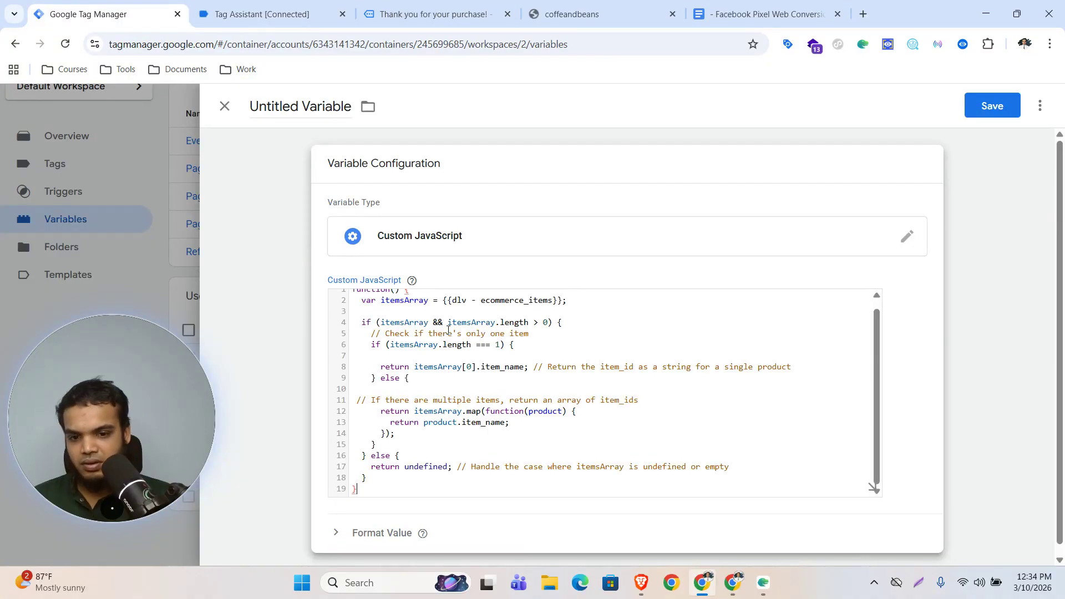
Step: Replace the itemsArray variable reference in the item_name function with {{dlv - Ecommerce Items}}
{"action": "left_click_drag", "start_coordinate": [562, 301], "coordinate": [456, 302]}
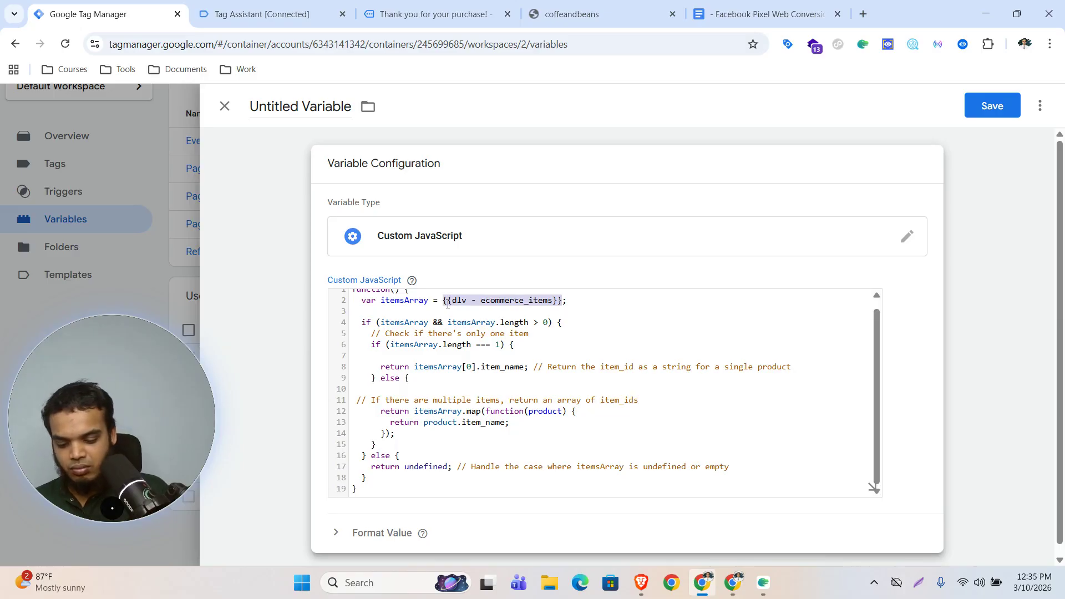
{"action": "type", "text": "{{"}
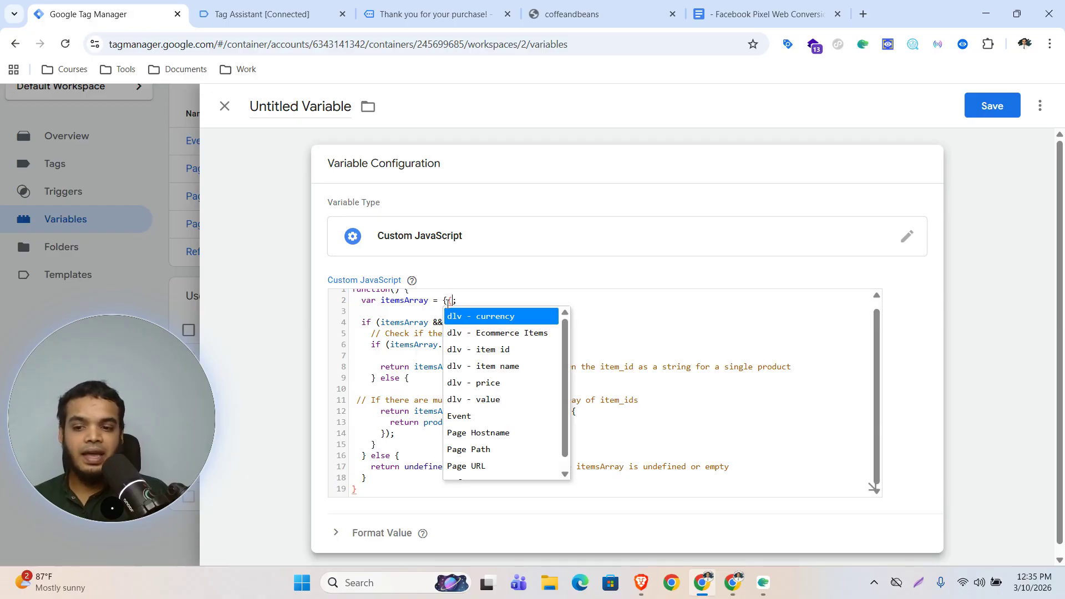
{"action": "type", "text": "eco"}
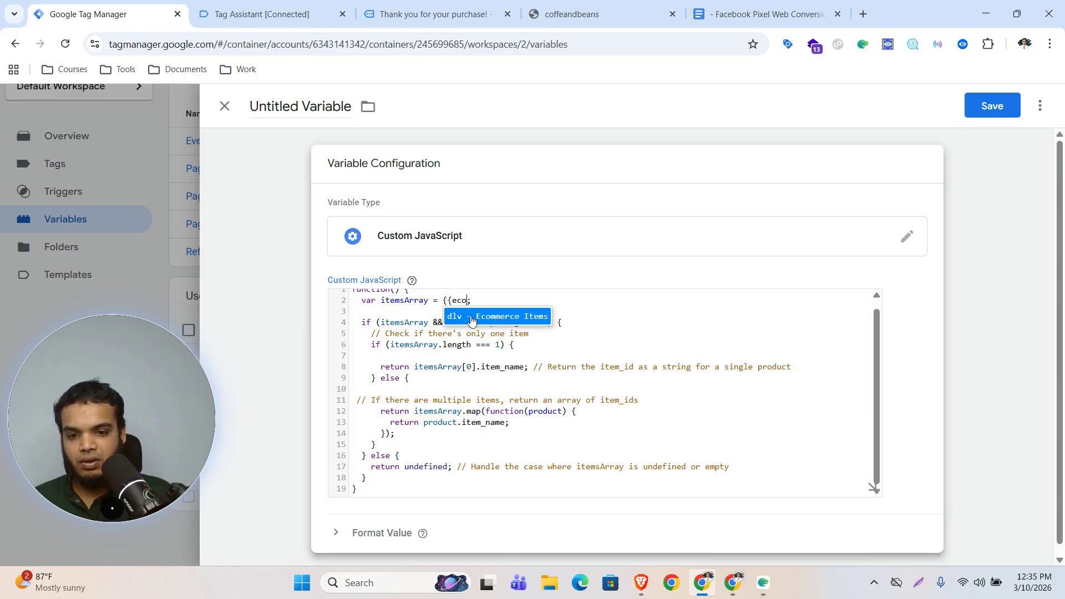
{"action": "left_click", "coordinate": [471, 321]}
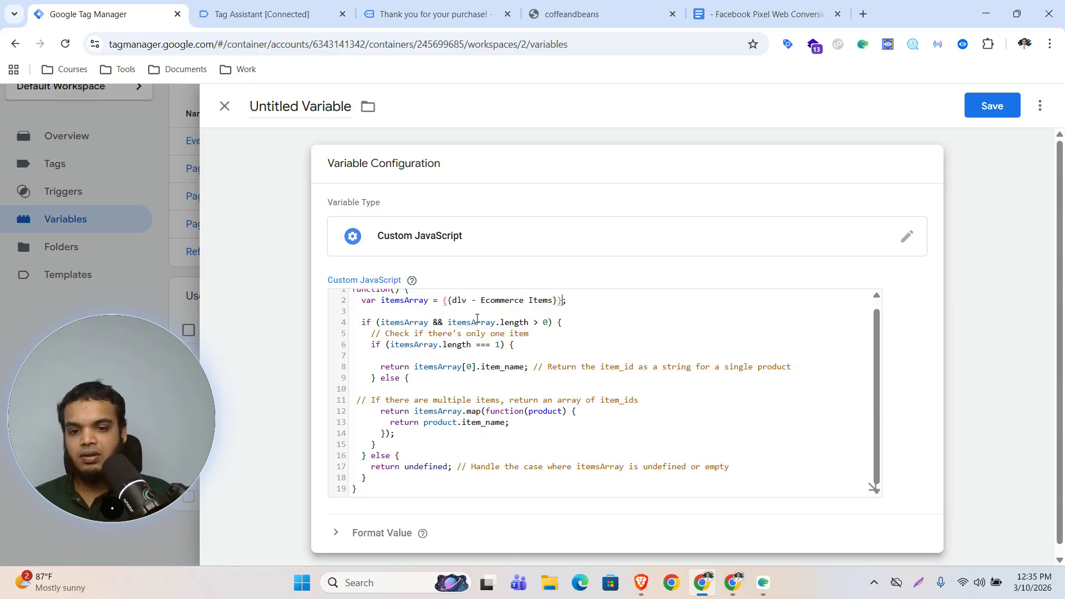
Step: Name the item_name JavaScript variable cjs - item name and save it
{"action": "left_click", "coordinate": [283, 115]}
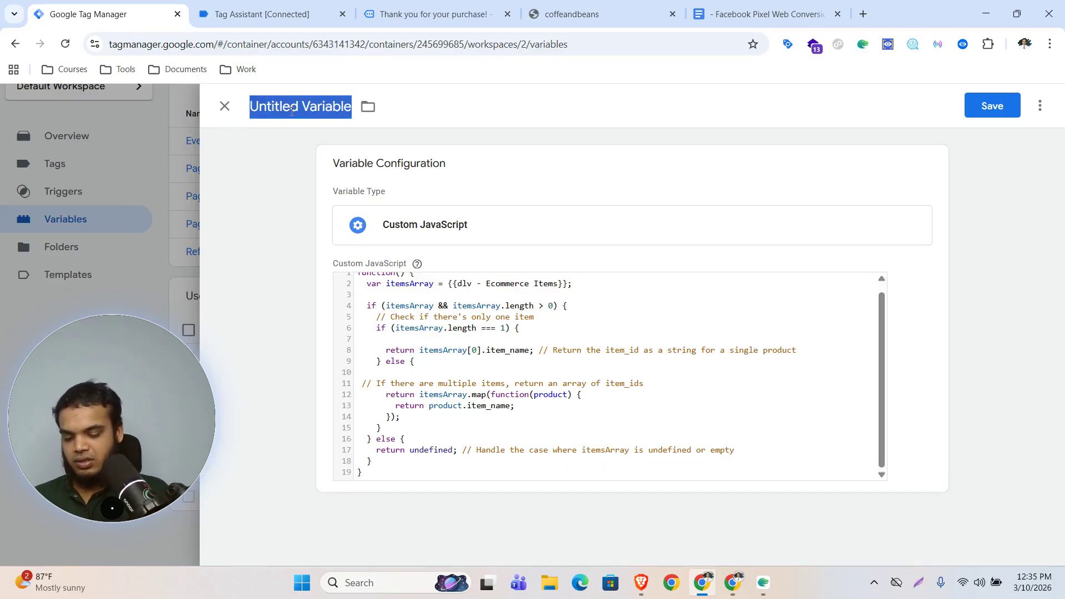
{"action": "type", "text": "C"}
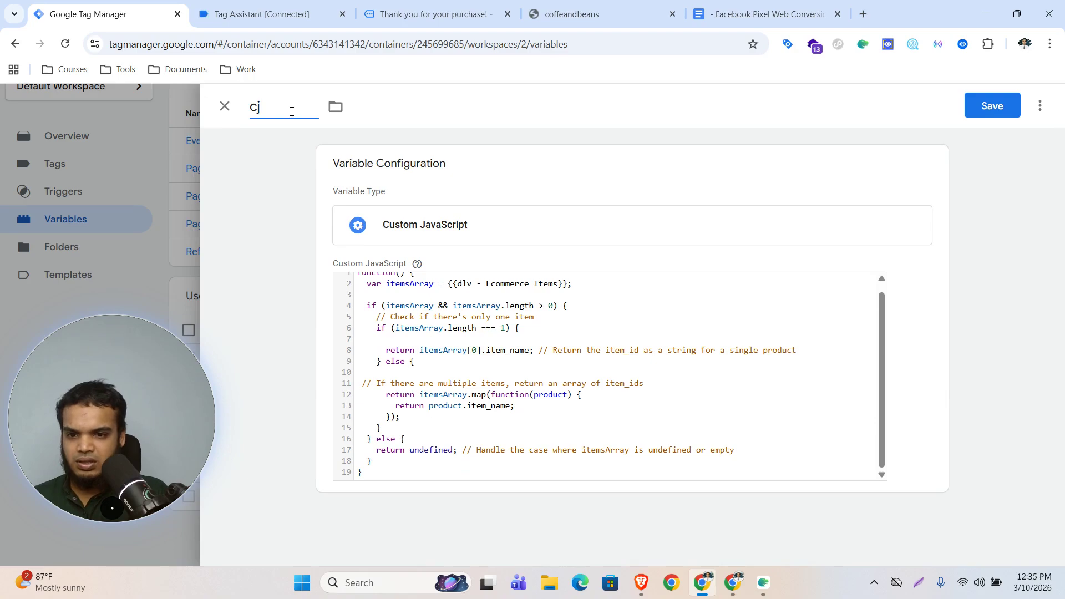
{"action": "type", "text": "js - i"}
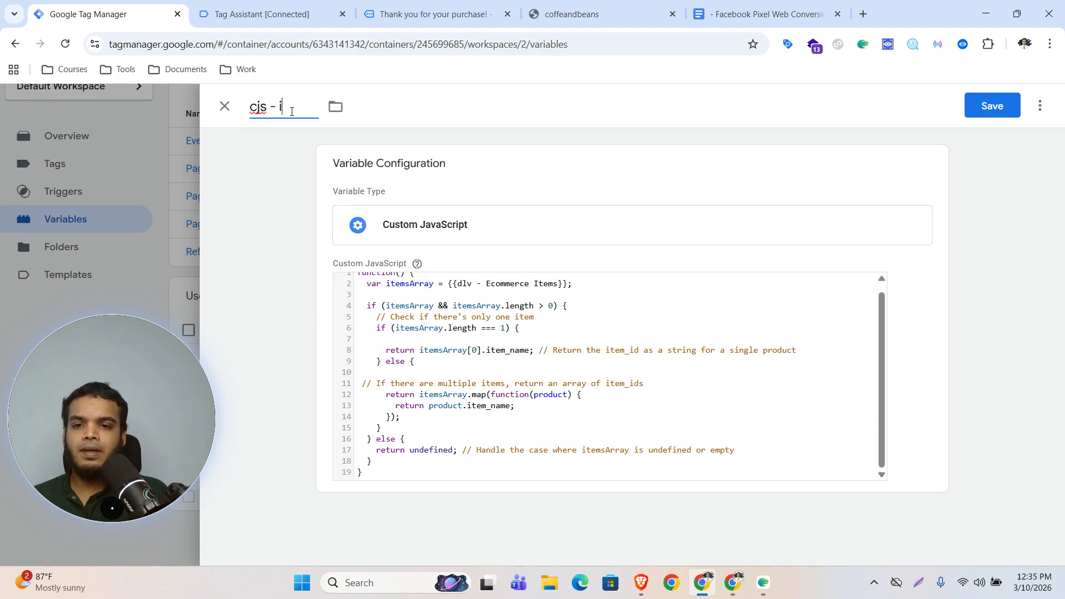
{"action": "type", "text": "tem name"}
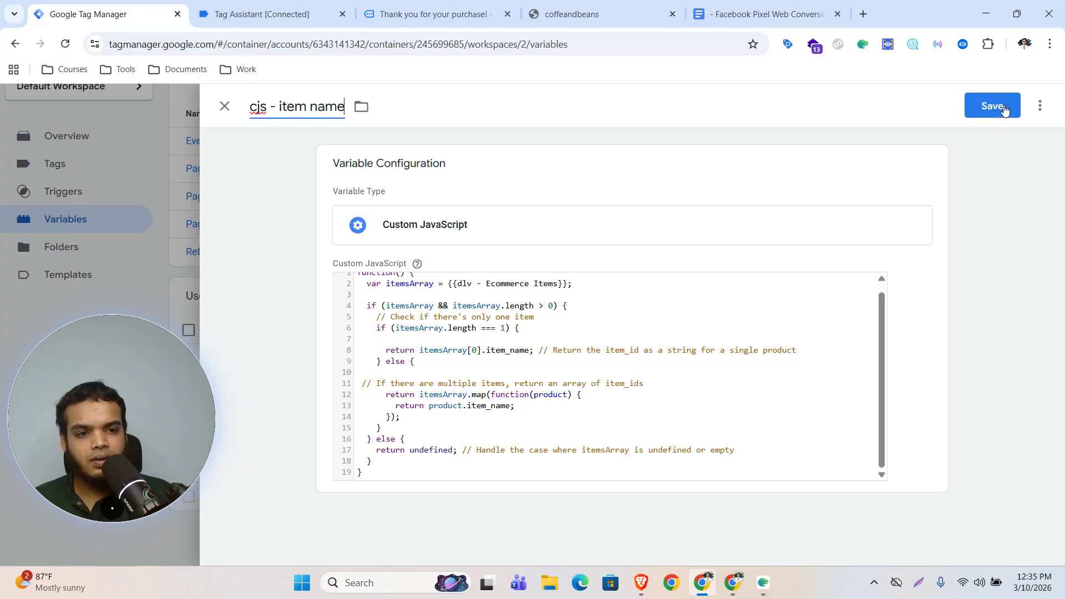
{"action": "left_click", "coordinate": [993, 106]}
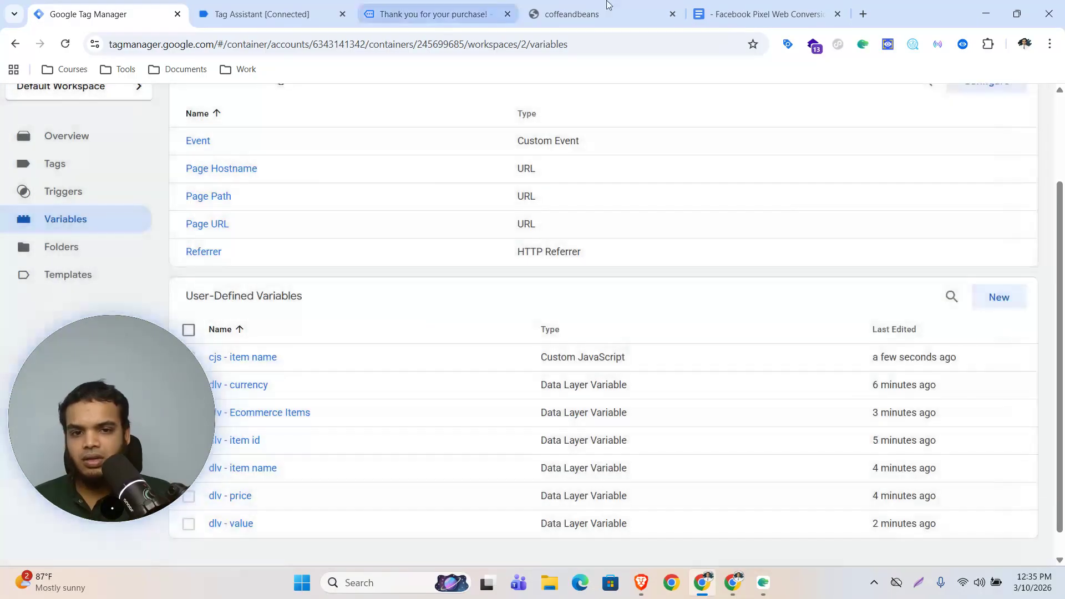
Step: Switch to the tracking document and copy the whole Method-1 function under cJS - product ids
{"action": "left_click", "coordinate": [777, 14]}
{"action": "scroll", "coordinate": [518, 383], "scroll_direction": "down", "scroll_amount": 5}
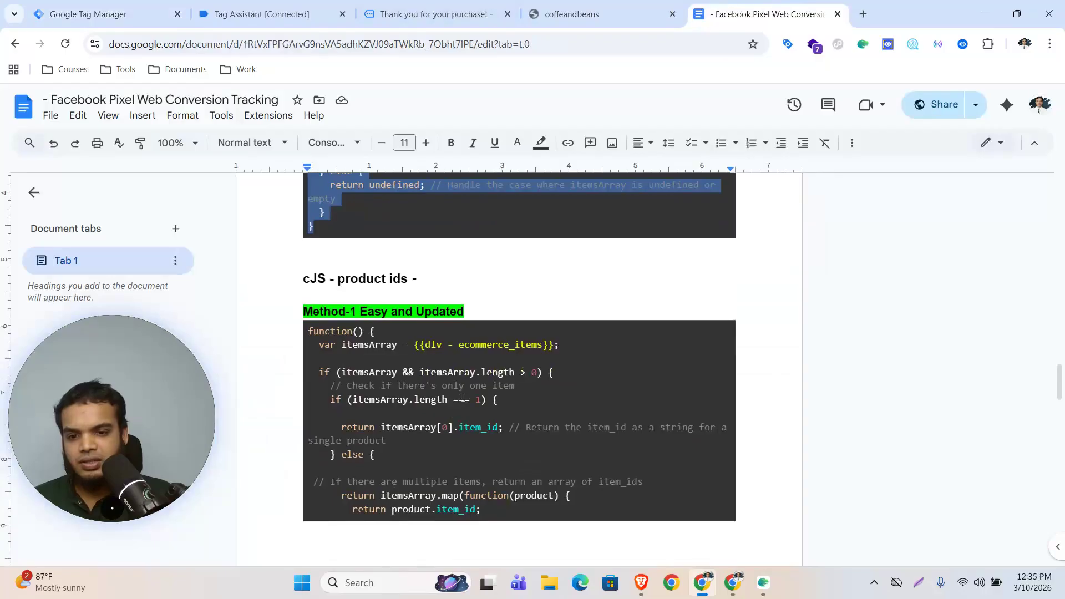
{"action": "scroll", "coordinate": [471, 395], "scroll_direction": "down", "scroll_amount": 1}
{"action": "scroll", "coordinate": [410, 272], "scroll_direction": "down", "scroll_amount": 1}
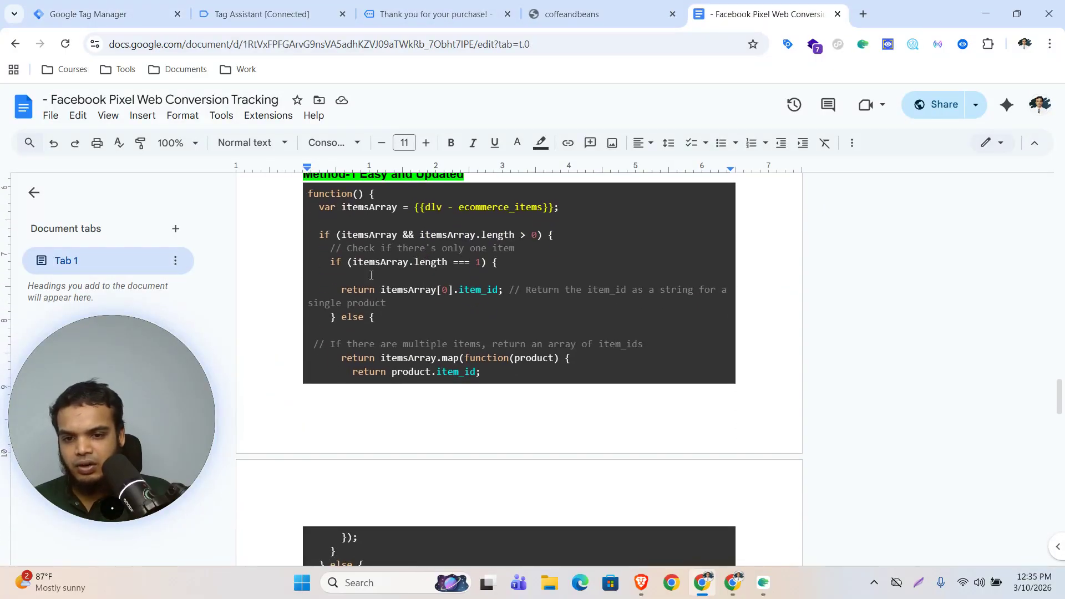
{"action": "left_click_drag", "start_coordinate": [316, 195], "coordinate": [404, 411]}
{"action": "scroll", "coordinate": [431, 388], "scroll_direction": "down", "scroll_amount": 3}
{"action": "key", "text": "ctrl+c"}
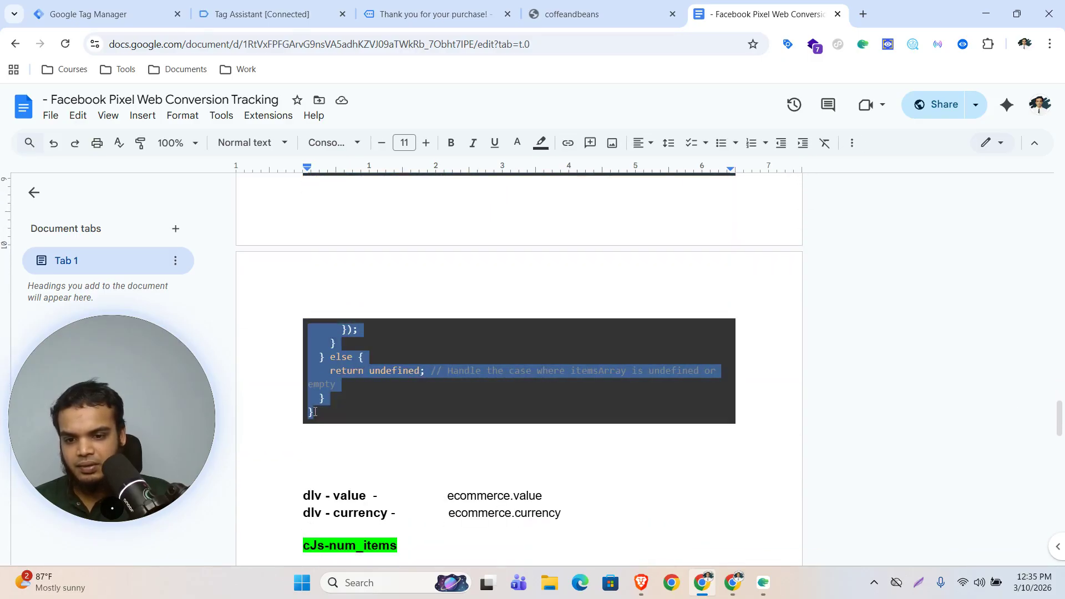
Step: Create another Custom JavaScript variable in Google Tag Manager and paste the copied item_id function into it
{"action": "left_click", "coordinate": [103, 12]}
{"action": "left_click", "coordinate": [999, 297]}
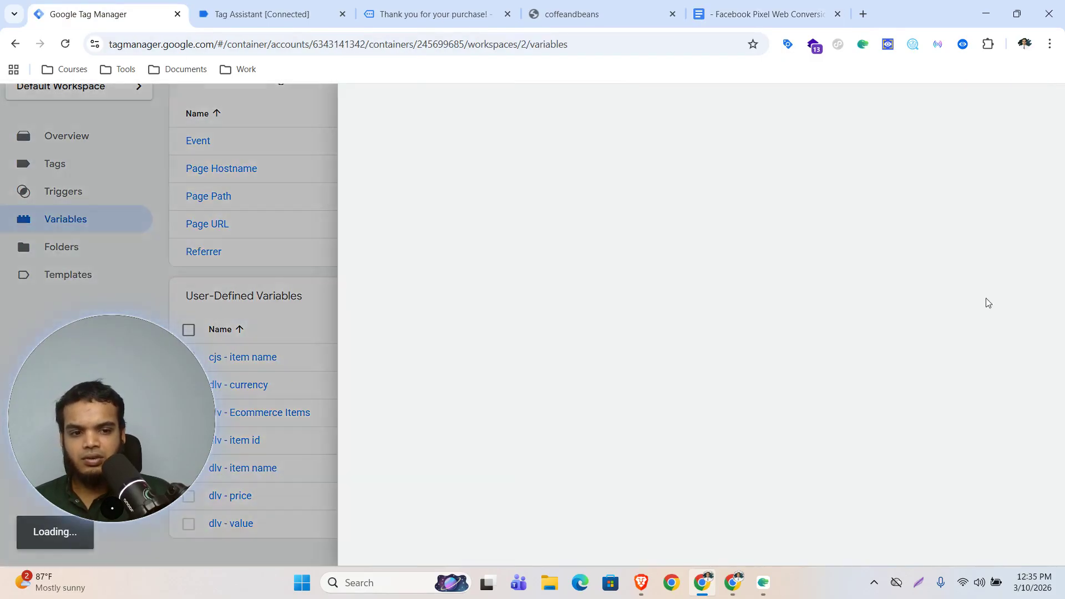
{"action": "left_click", "coordinate": [607, 270]}
{"action": "left_click", "coordinate": [725, 393]}
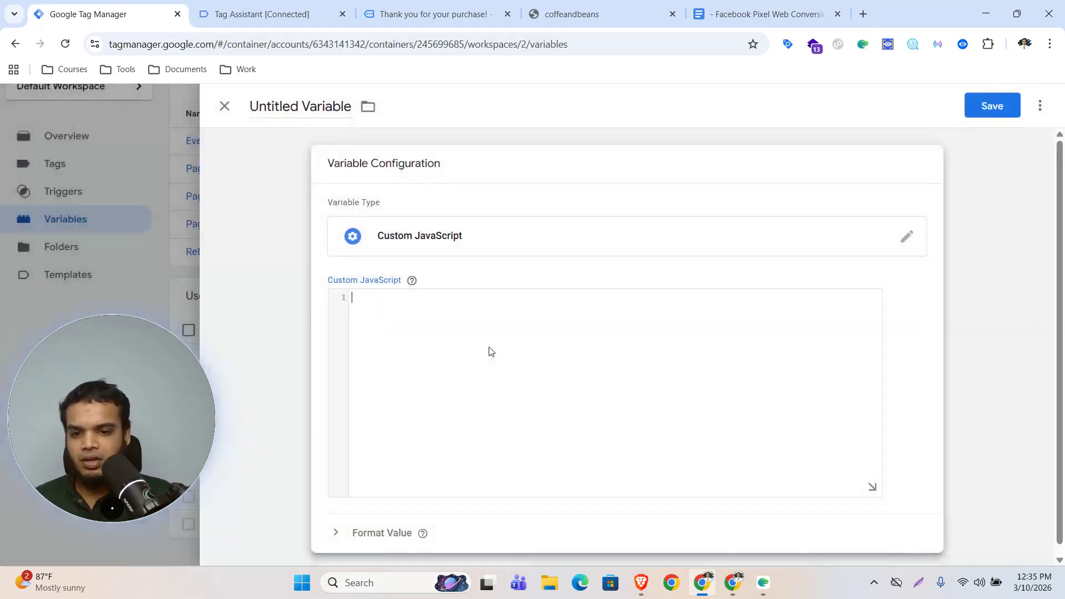
{"action": "left_click", "coordinate": [490, 351]}
{"action": "key", "text": "ctrl+v"}
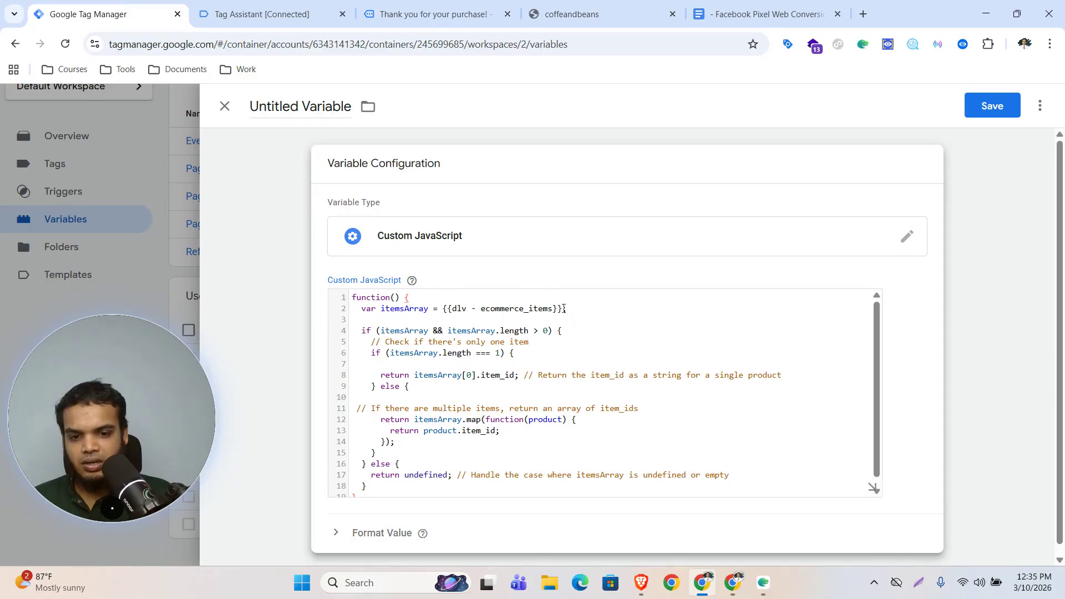
Step: Point itemsArray in the item_id function to {{dlv - Ecommerce Items}}
{"action": "left_click_drag", "start_coordinate": [564, 309], "coordinate": [460, 309]}
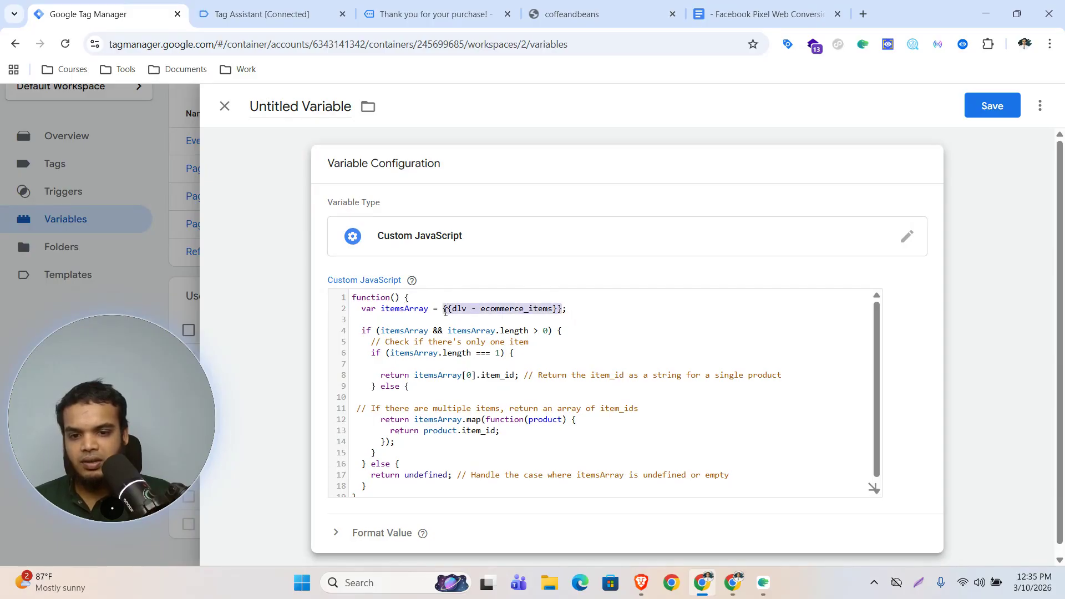
{"action": "type", "text": "{{"}
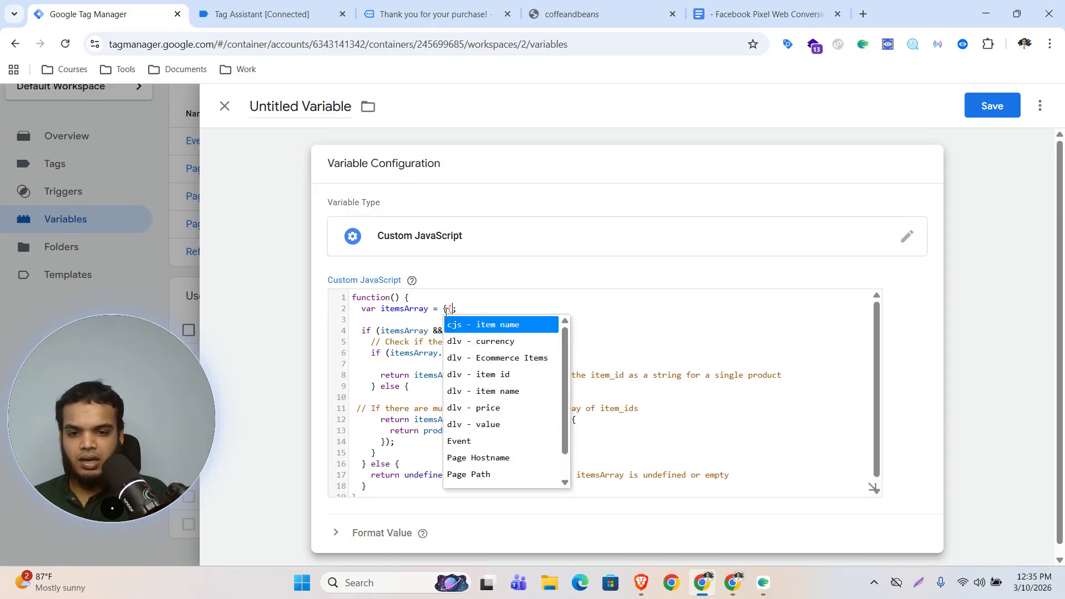
{"action": "type", "text": "it"}
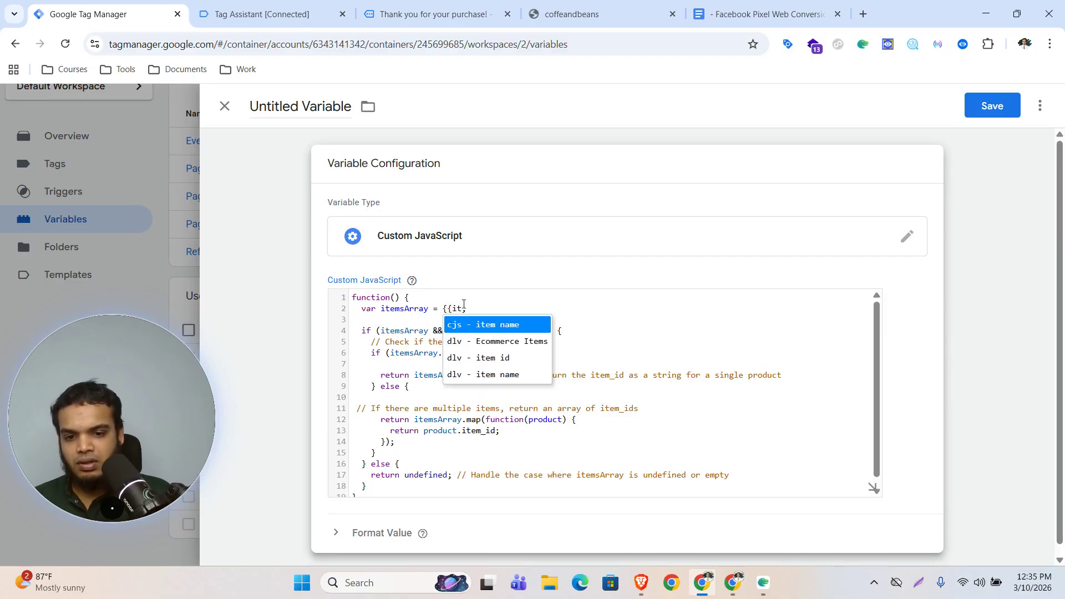
{"action": "left_click", "coordinate": [492, 347]}
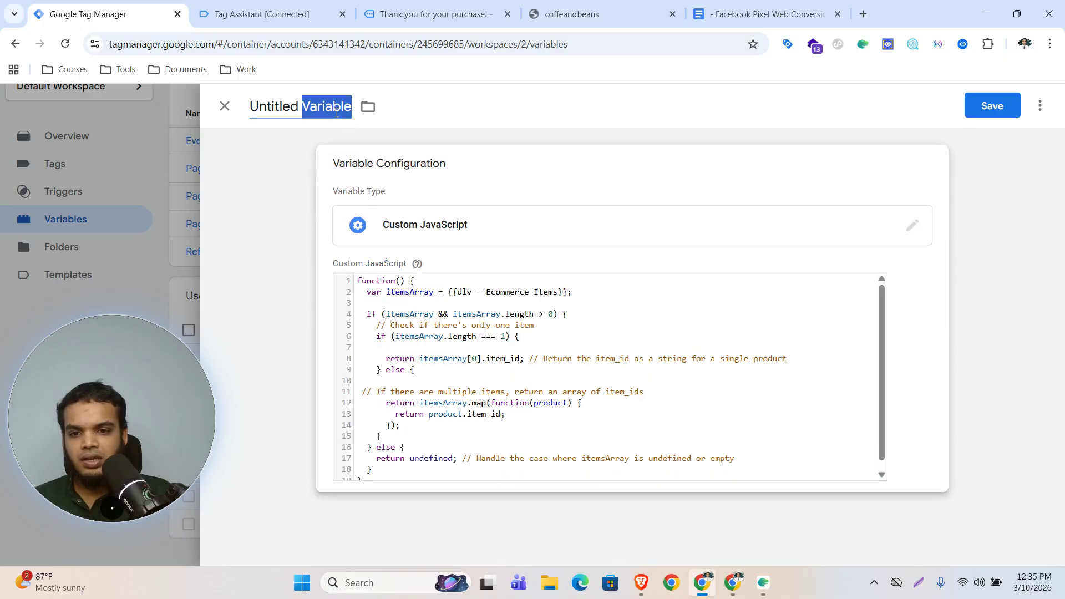
Step: Name the item_id JavaScript variable cjs - item id and save it
{"action": "triple_click", "coordinate": [333, 107]}
{"action": "type", "text": "cjs - ite"}
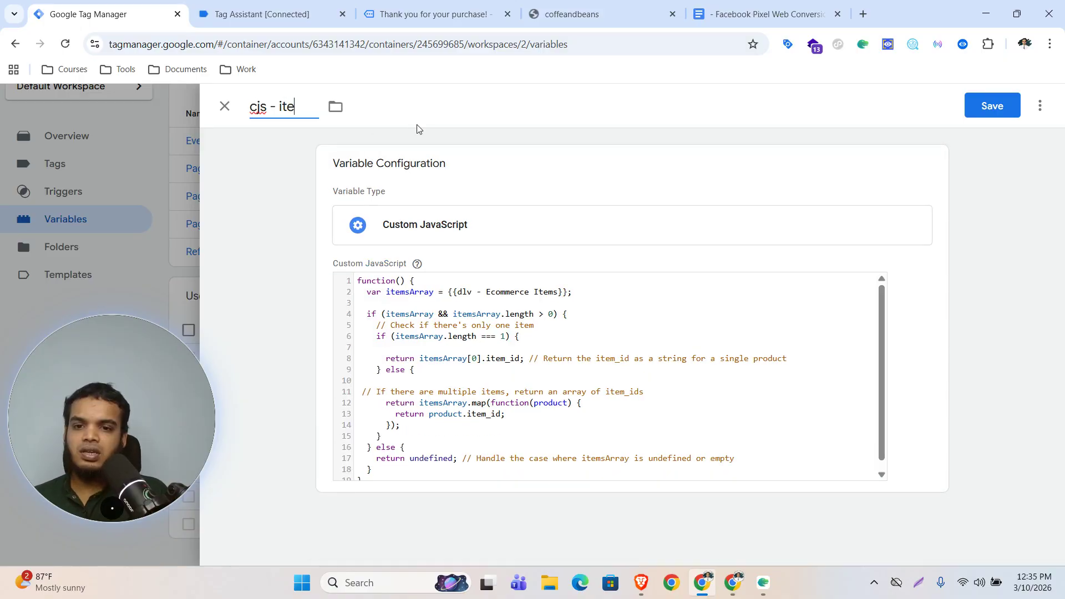
{"action": "type", "text": "m id"}
{"action": "left_click", "coordinate": [991, 106]}
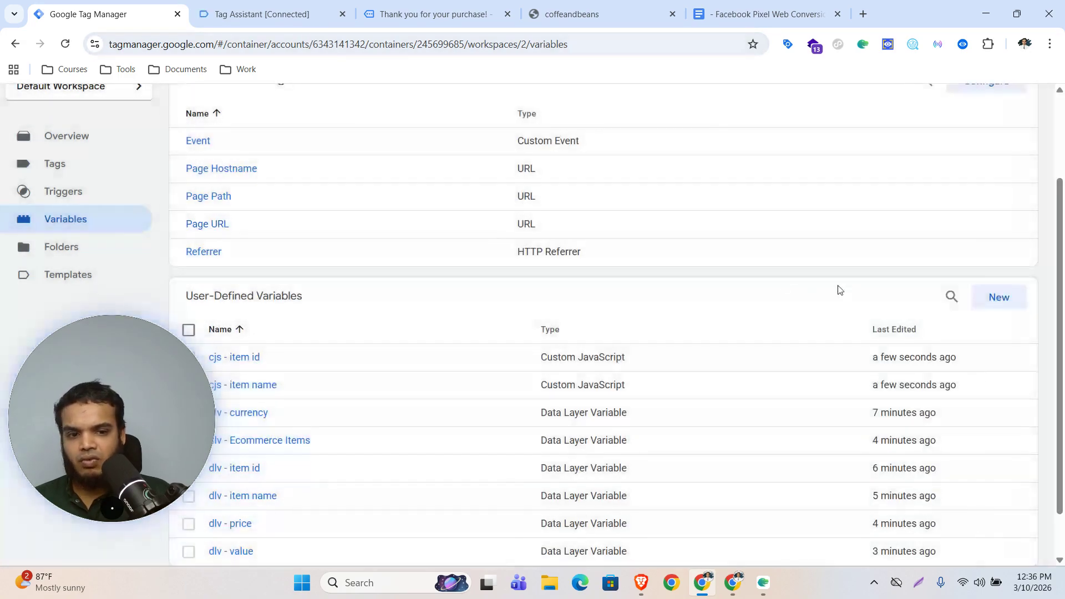
Step: Start a third Custom JavaScript variable among the user-defined variables
{"action": "left_click", "coordinate": [997, 302]}
{"action": "left_click", "coordinate": [704, 292]}
{"action": "left_click", "coordinate": [757, 246]}
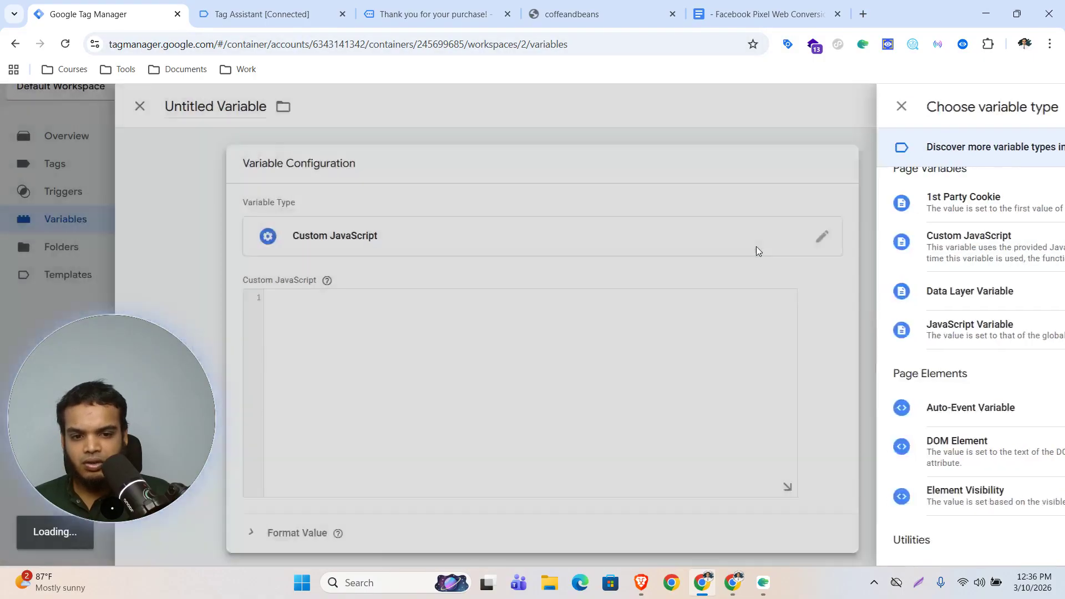
Step: Copy the cJs-num_items function from the tracking document into the new variable's Custom JavaScript code
{"action": "left_click", "coordinate": [253, 10]}
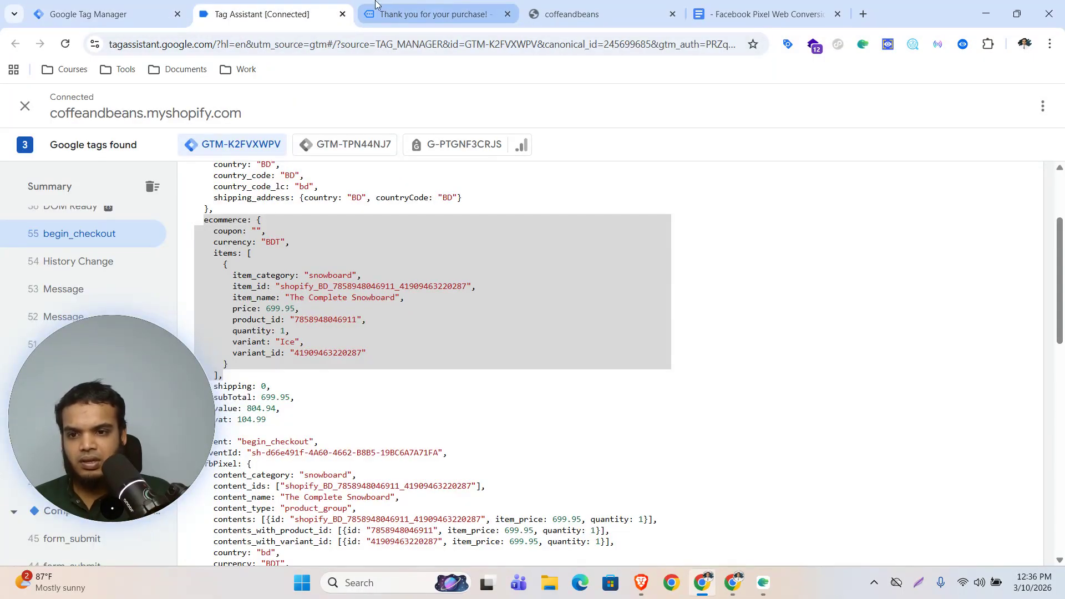
{"action": "left_click", "coordinate": [761, 13]}
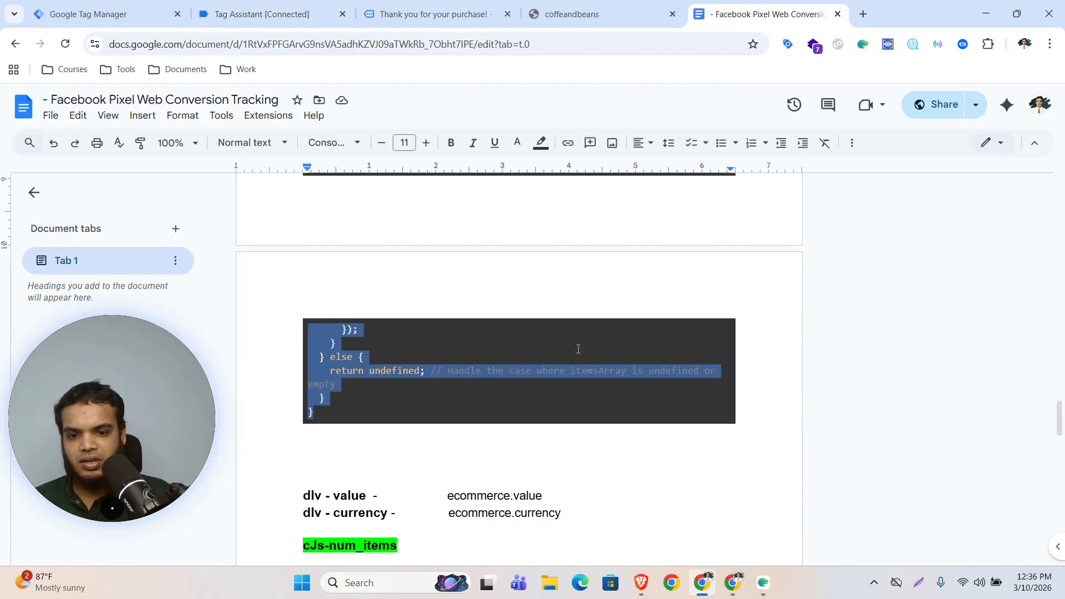
{"action": "scroll", "coordinate": [577, 349], "scroll_direction": "down", "scroll_amount": 3}
{"action": "scroll", "coordinate": [567, 362], "scroll_direction": "down", "scroll_amount": 1}
{"action": "left_click_drag", "start_coordinate": [308, 302], "coordinate": [318, 417]}
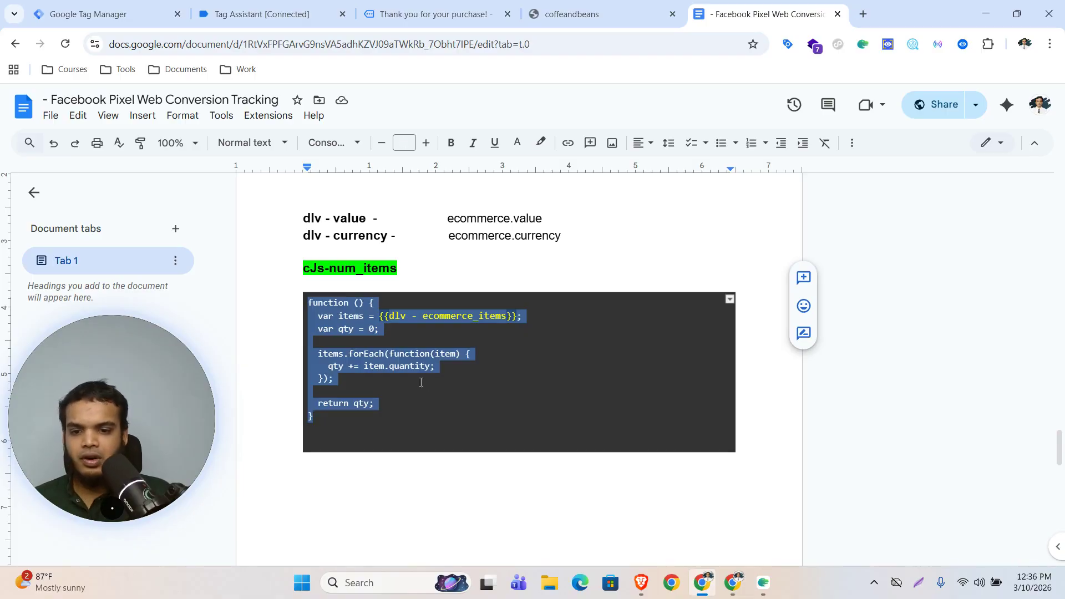
{"action": "left_click", "coordinate": [142, 4]}
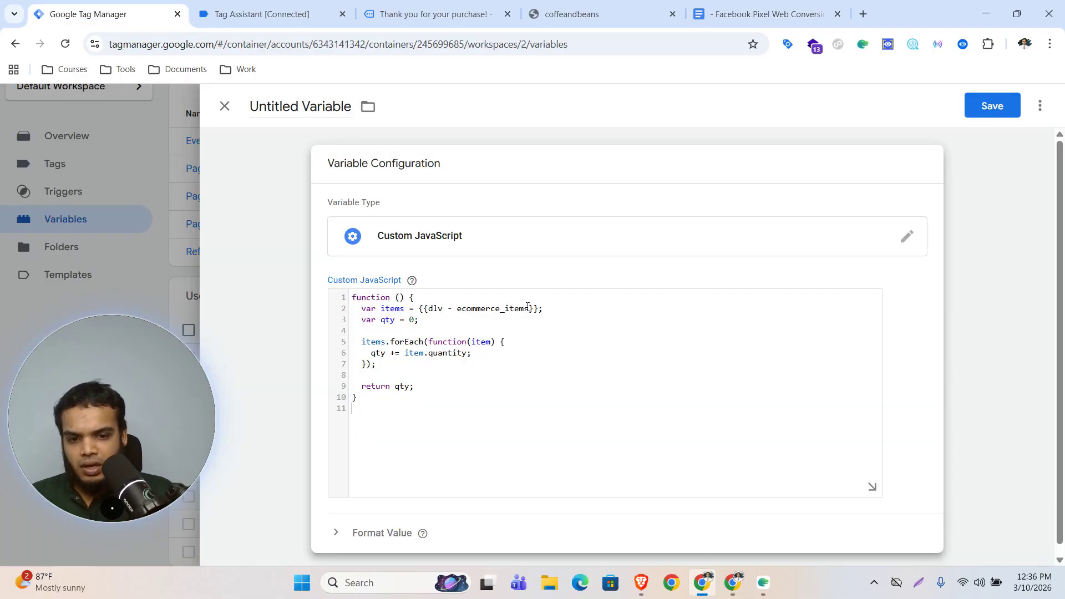
Step: Point items in the quantity function to {{dlv - Ecommerce Items}}
{"action": "left_click_drag", "start_coordinate": [540, 308], "coordinate": [502, 312]}
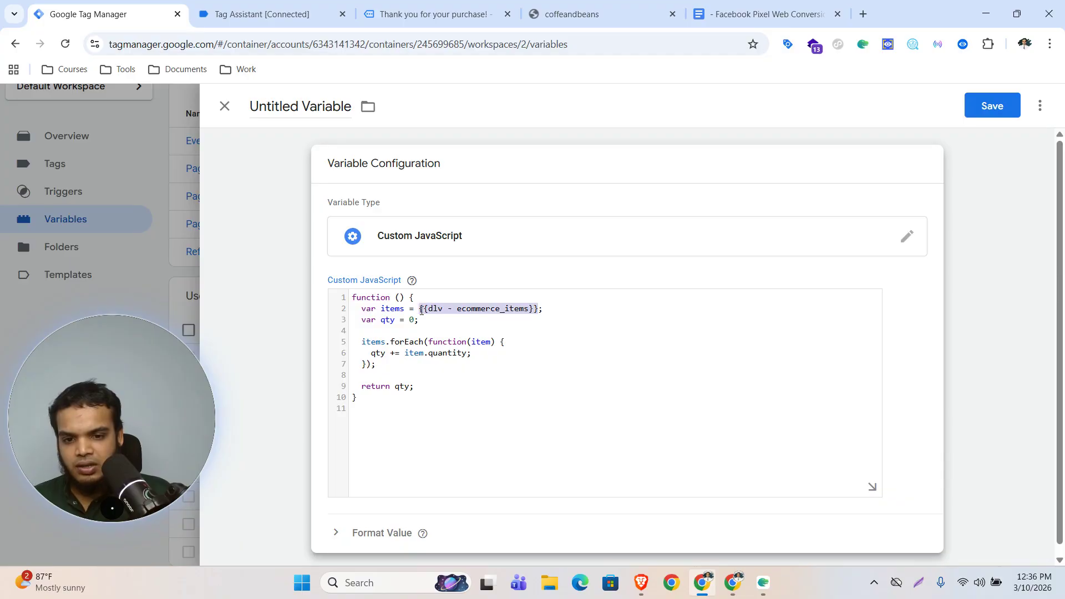
{"action": "type", "text": "{{"}
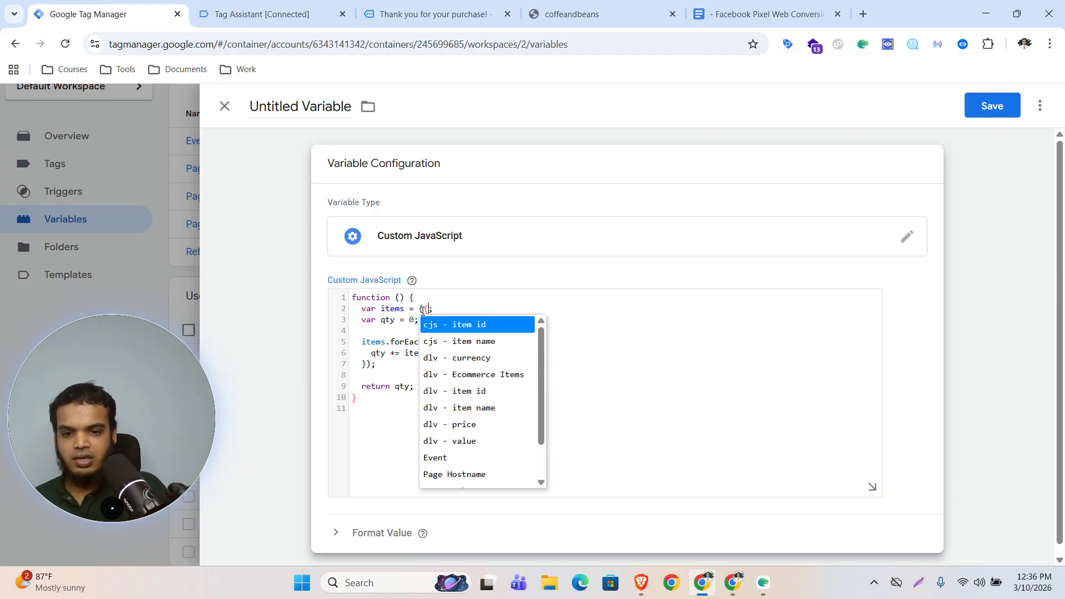
{"action": "type", "text": "i"}
{"action": "left_click", "coordinate": [473, 354]}
Step: Name the quantity JavaScript variable cjs - quantity and save it
{"action": "left_click", "coordinate": [300, 109]}
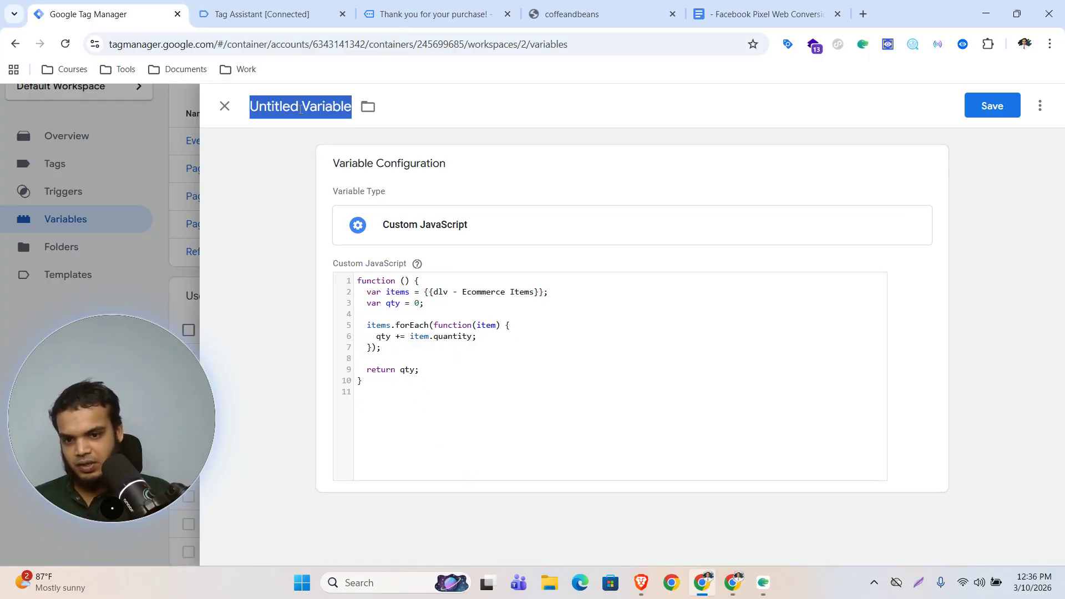
{"action": "type", "text": "quantity"}
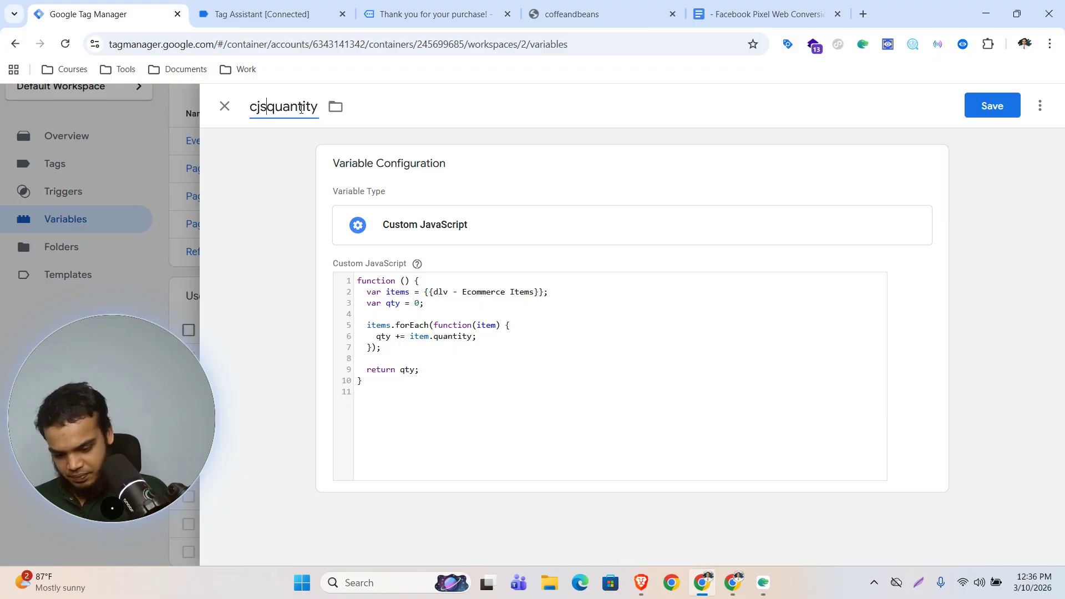
{"action": "left_click", "coordinate": [1002, 106]}
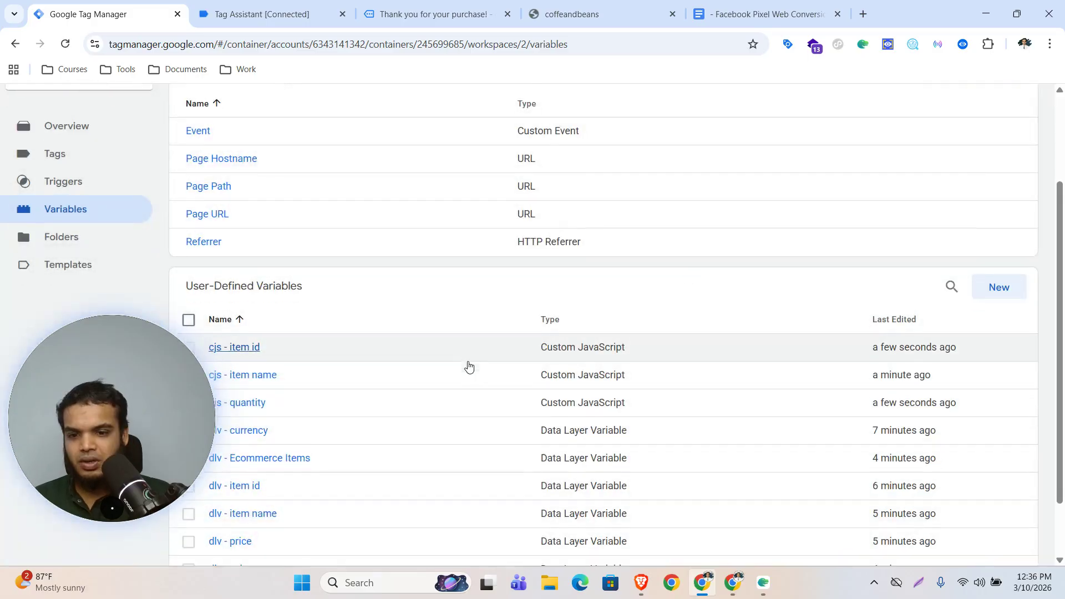
Step: Compare the estimated taxes on the store's order confirmation page with the vat key in Tag Assistant's begin_checkout ecommerce data
{"action": "scroll", "coordinate": [468, 367], "scroll_direction": "up", "scroll_amount": 2}
{"action": "left_click", "coordinate": [261, 14]}
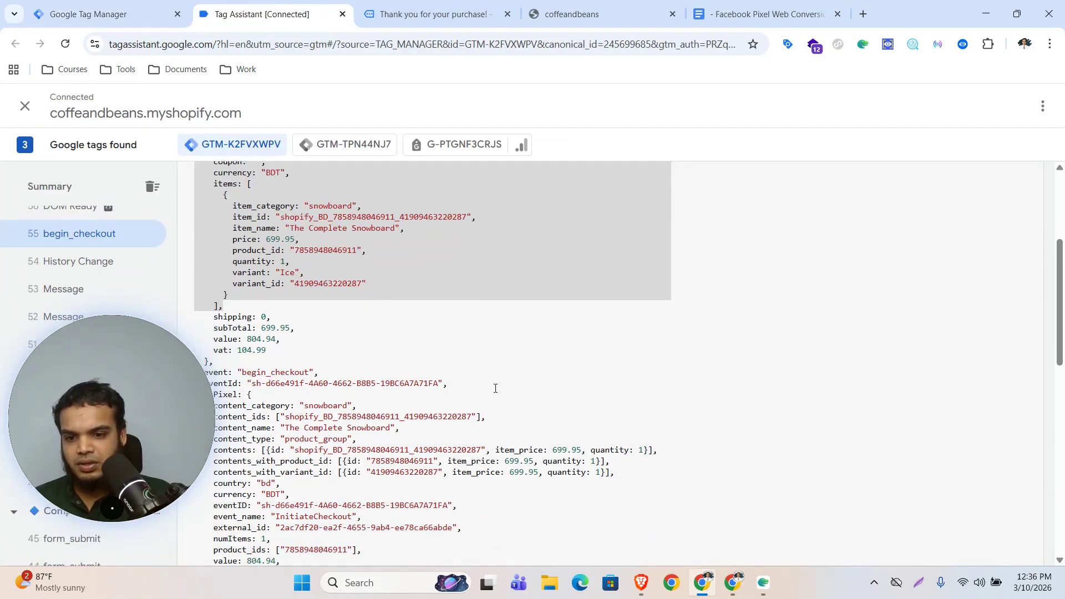
{"action": "key", "text": "ctrl+Tab"}
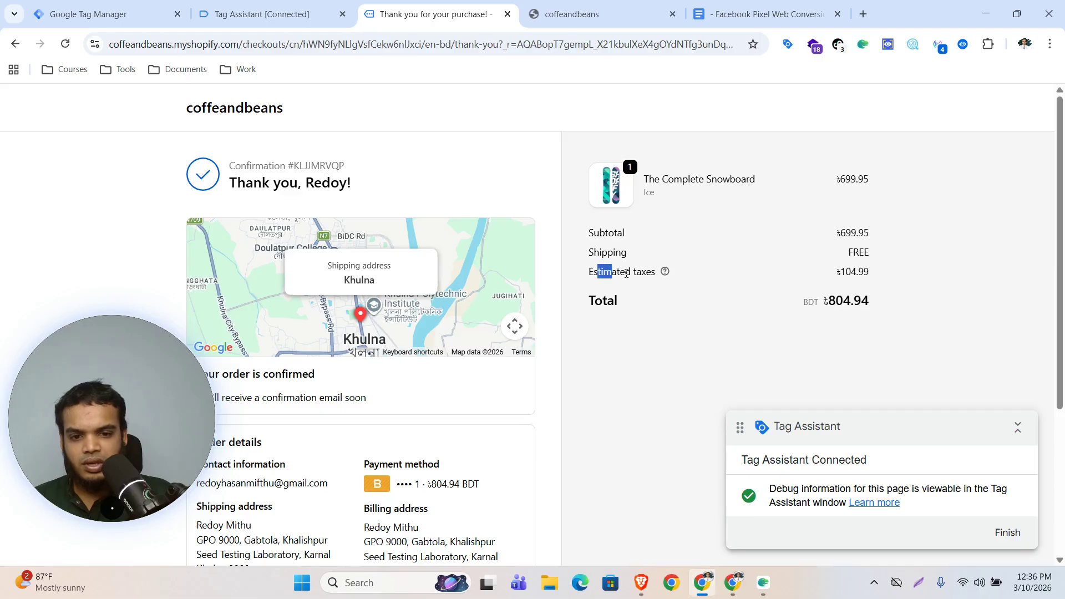
{"action": "mouse_move", "coordinate": [626, 273]}
{"action": "left_mouse_down"}
{"action": "mouse_move", "coordinate": [658, 274]}
{"action": "mouse_move", "coordinate": [644, 276]}
{"action": "left_mouse_up"}
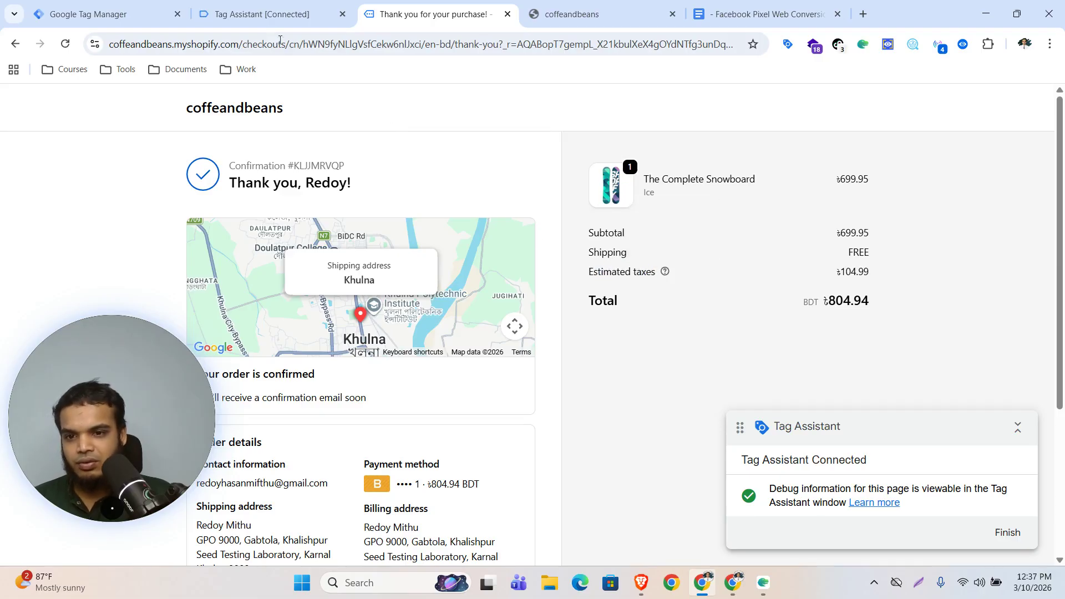
{"action": "left_click", "coordinate": [244, 13]}
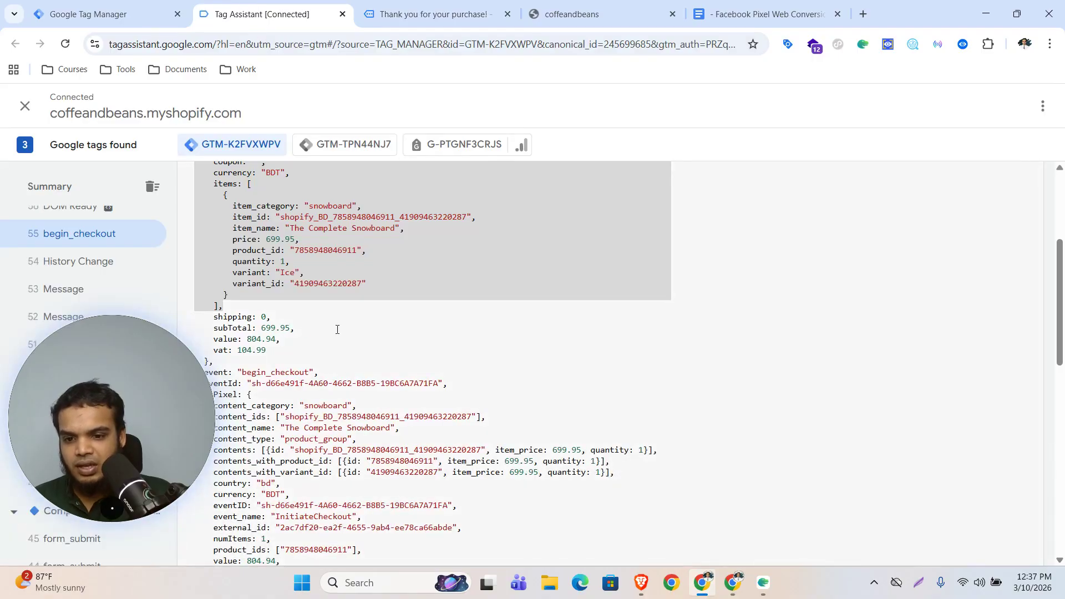
{"action": "scroll", "coordinate": [478, 347], "scroll_direction": "down", "scroll_amount": 1}
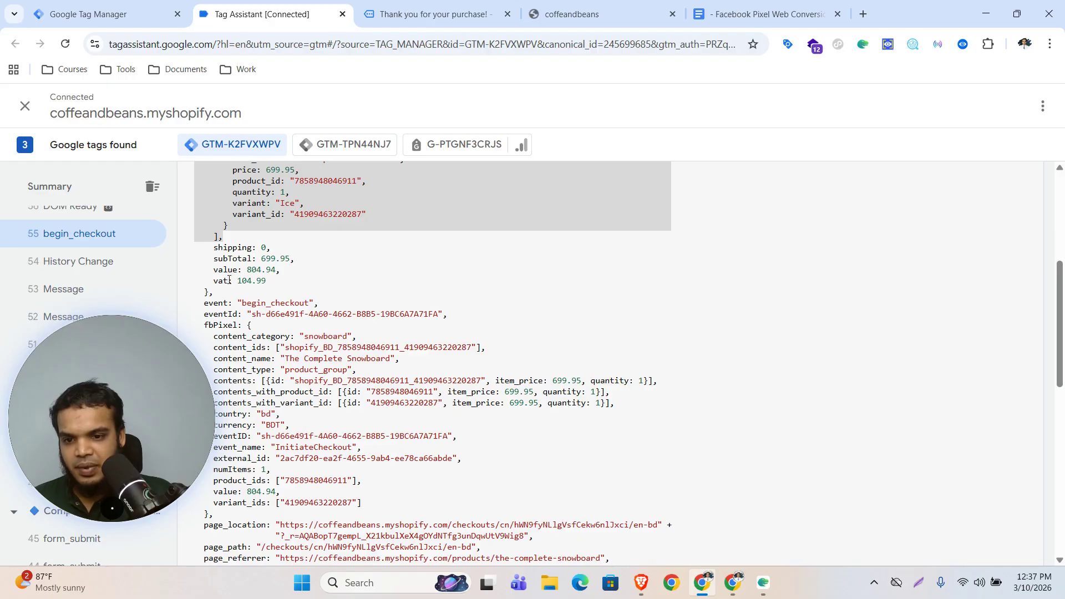
{"action": "left_click_drag", "start_coordinate": [228, 280], "coordinate": [216, 281]}
{"action": "scroll", "coordinate": [417, 292], "scroll_direction": "up", "scroll_amount": 2}
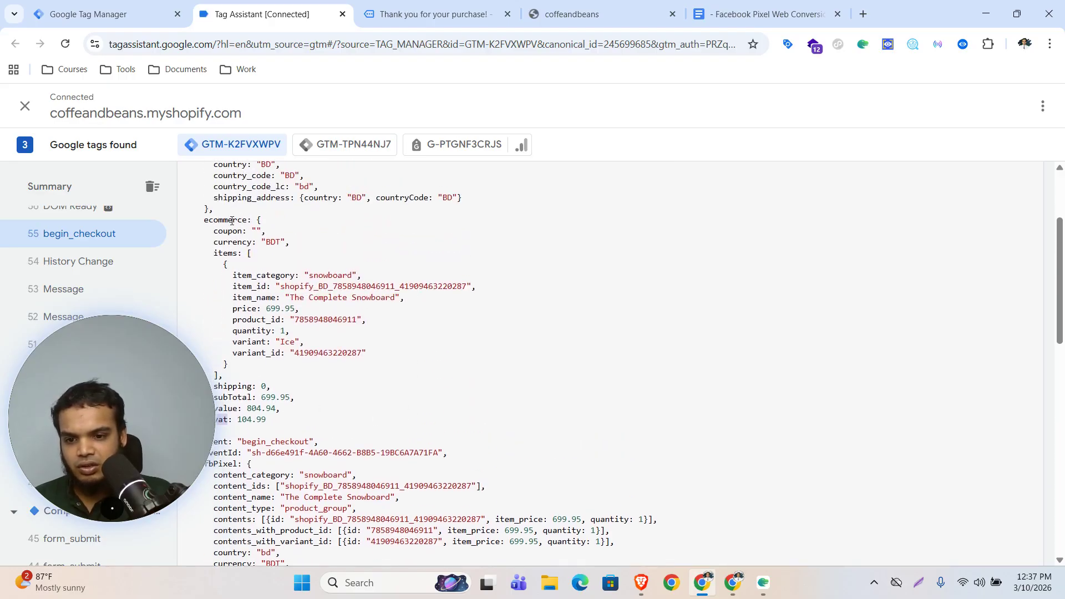
{"action": "scroll", "coordinate": [260, 440], "scroll_direction": "down", "scroll_amount": 1}
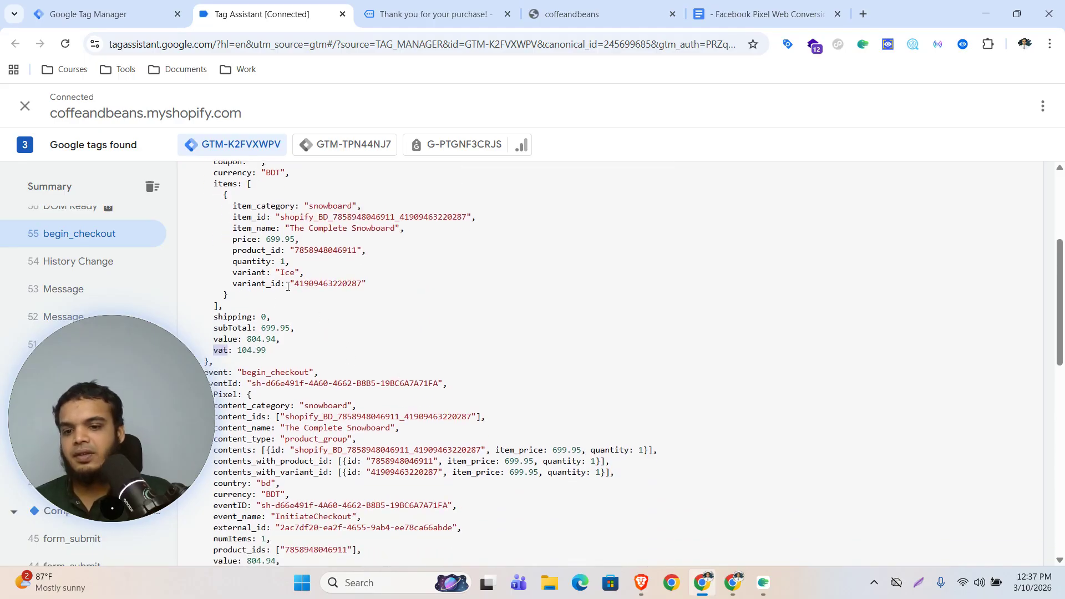
{"action": "left_click", "coordinate": [116, 17]}
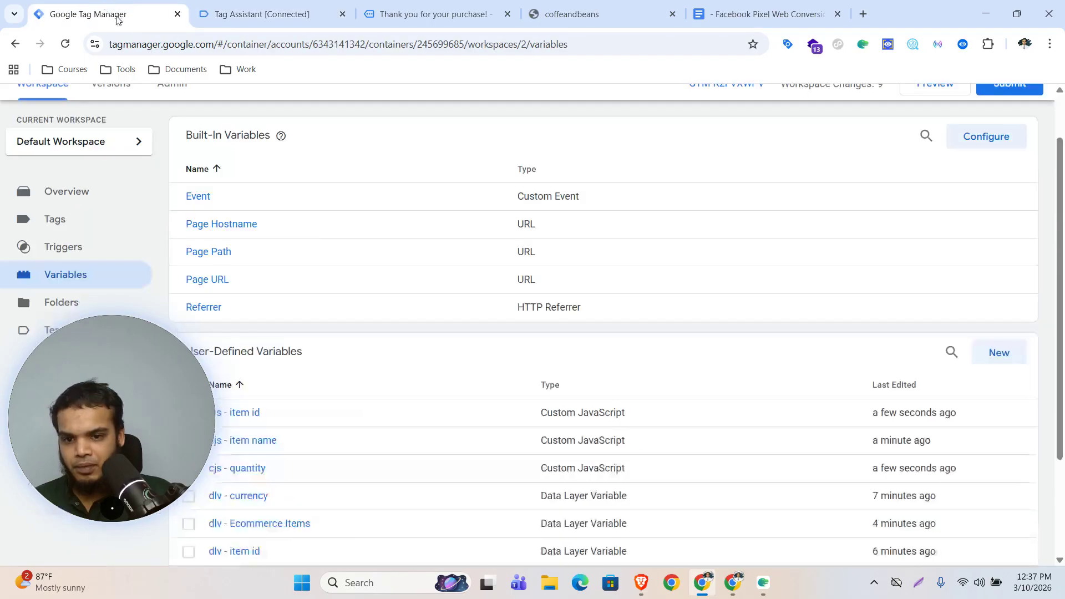
{"action": "left_click", "coordinate": [296, 7]}
Step: Open the purchase event in Tag Assistant and copy the vat key from its ecommerce object
{"action": "scroll", "coordinate": [126, 288], "scroll_direction": "up", "scroll_amount": 3}
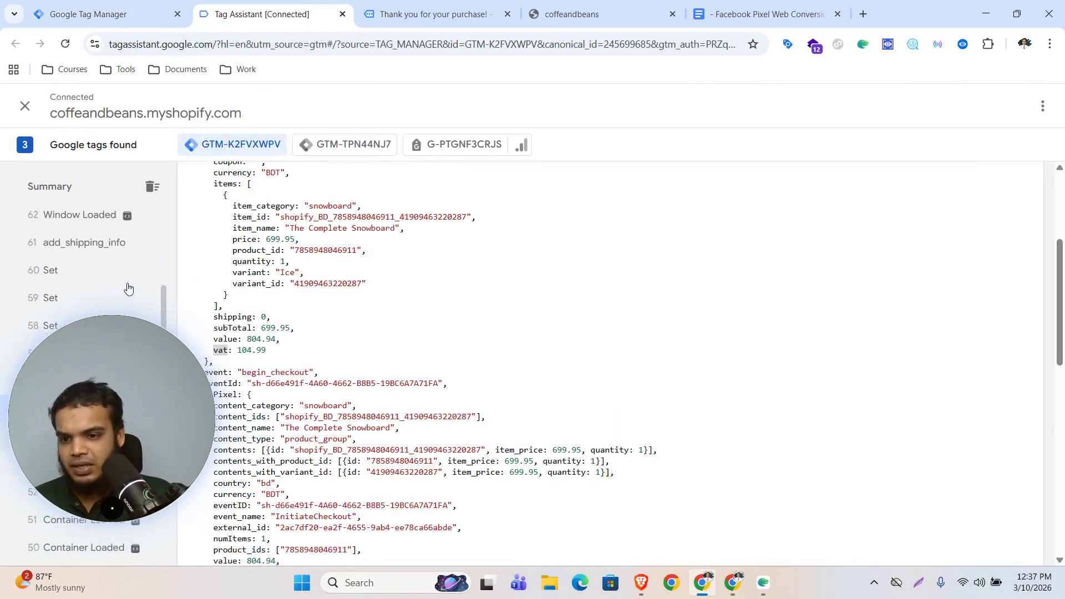
{"action": "scroll", "coordinate": [91, 324], "scroll_direction": "up", "scroll_amount": 5}
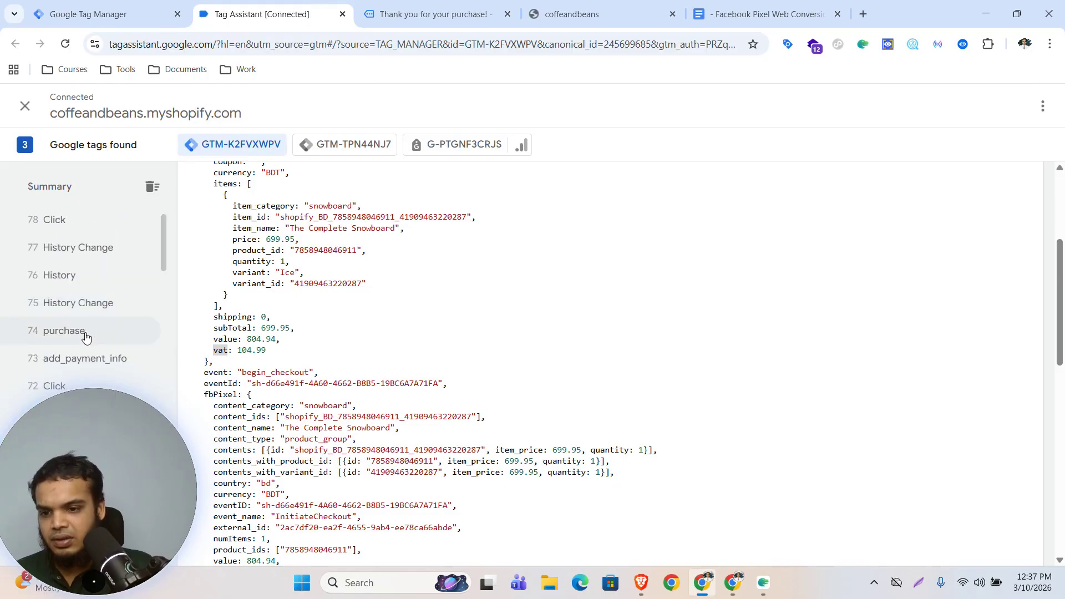
{"action": "left_click", "coordinate": [83, 332]}
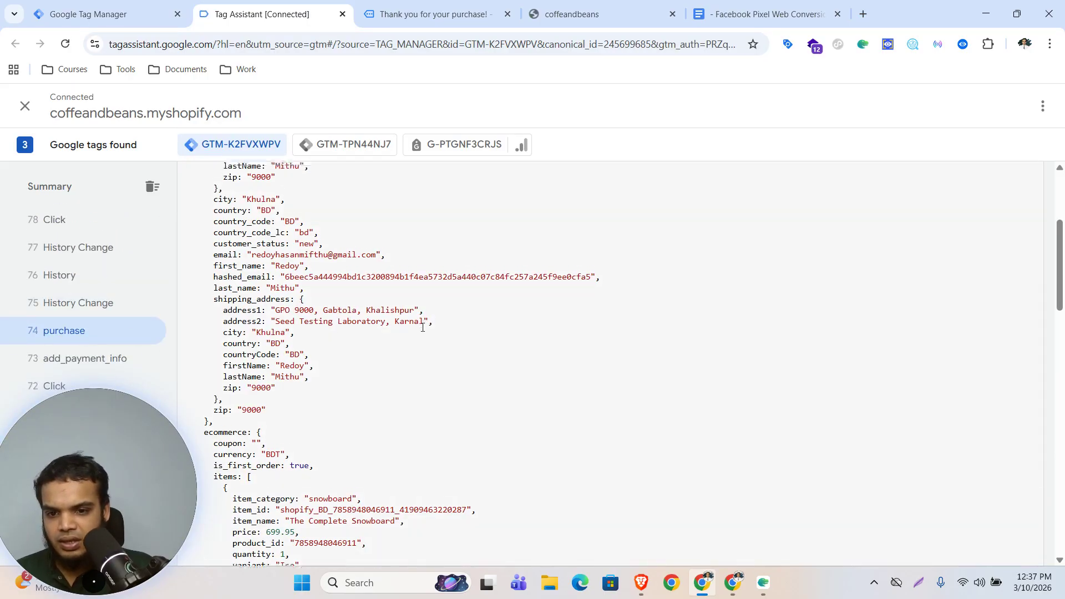
{"action": "scroll", "coordinate": [428, 345], "scroll_direction": "up", "scroll_amount": 4}
{"action": "scroll", "coordinate": [425, 333], "scroll_direction": "down", "scroll_amount": 6}
{"action": "scroll", "coordinate": [407, 332], "scroll_direction": "down", "scroll_amount": 1}
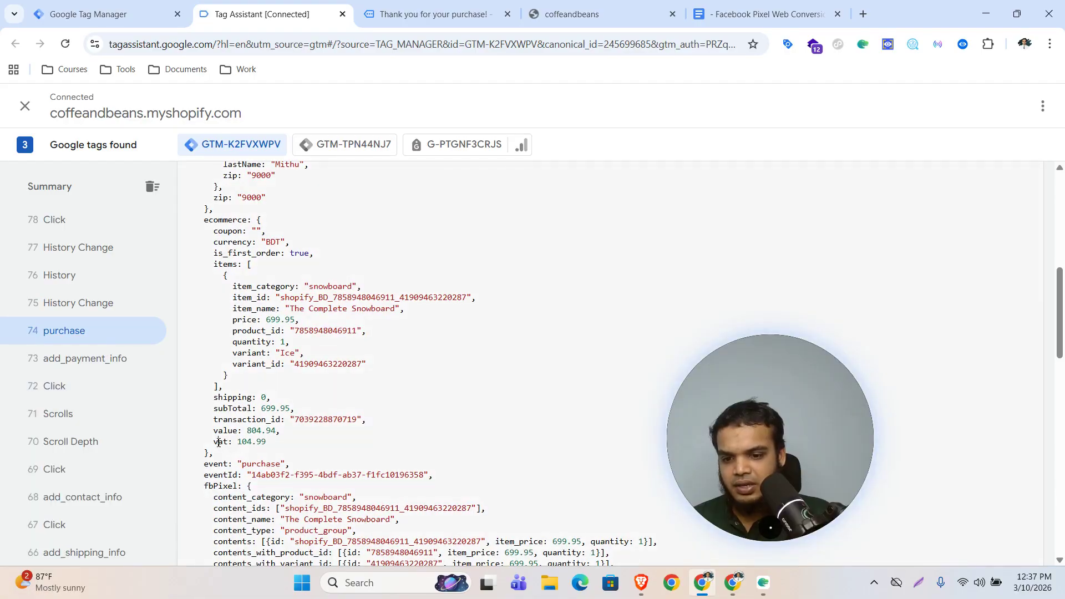
{"action": "double_click", "coordinate": [219, 443]}
{"action": "key", "text": "super+c"}
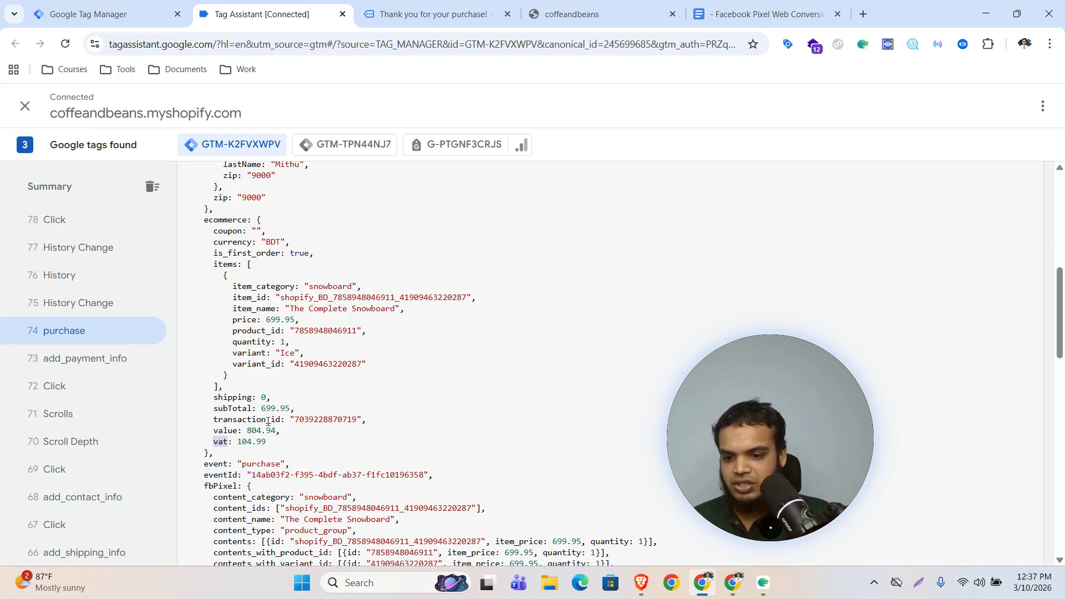
Step: Return to Google Tag Manager and start a new user-defined variable of type Data Layer Variable
{"action": "key", "text": "ctrl+shift+Tab"}
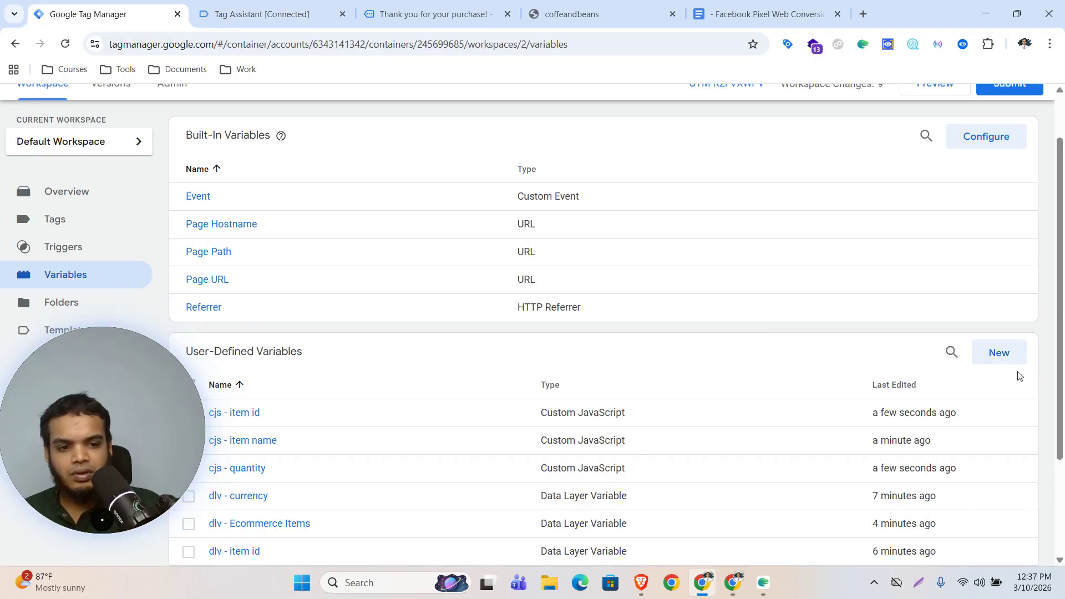
{"action": "left_click", "coordinate": [996, 360]}
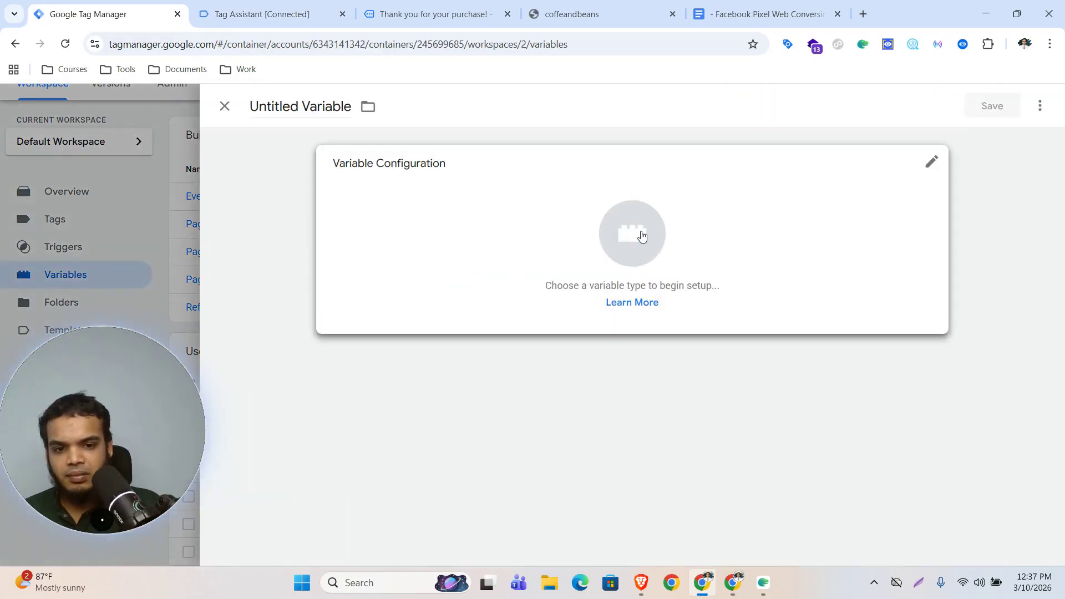
{"action": "left_click", "coordinate": [638, 233]}
{"action": "scroll", "coordinate": [805, 369], "scroll_direction": "down", "scroll_amount": 1}
{"action": "left_click", "coordinate": [730, 371]}
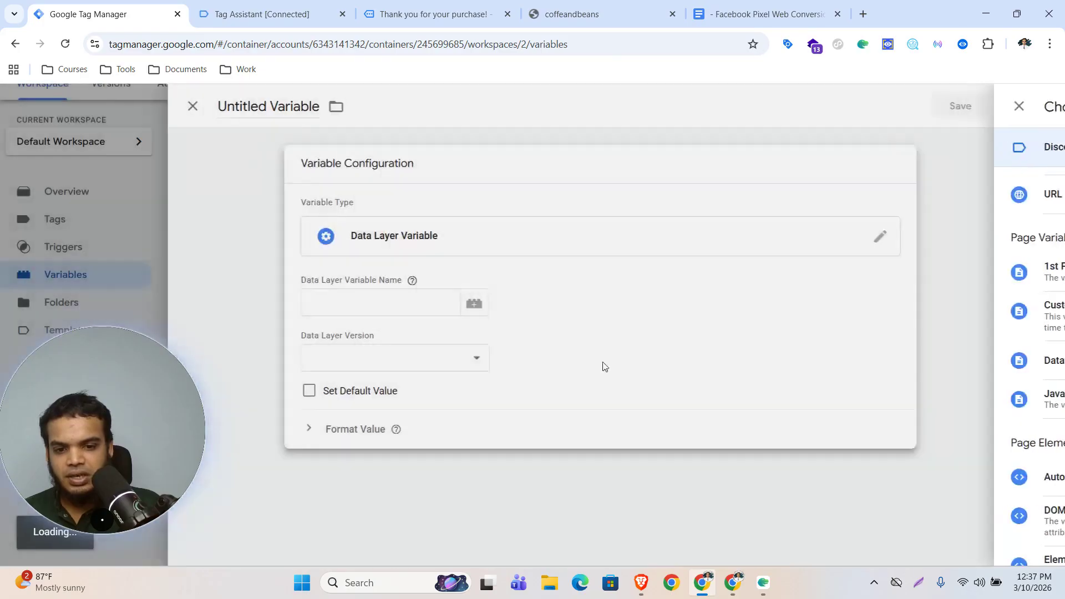
Step: Set the Data Layer Variable Name to ecommerce.vat, and name and save the variable
{"action": "key", "text": "super+v"}
{"action": "scroll", "coordinate": [467, 487], "scroll_direction": "down", "scroll_amount": 5}
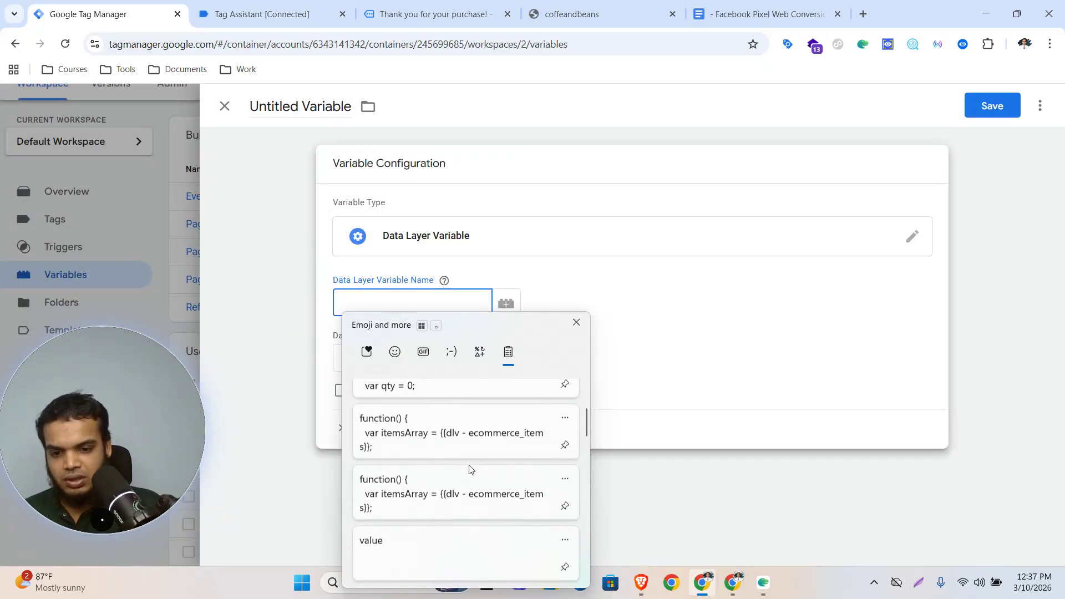
{"action": "scroll", "coordinate": [466, 495], "scroll_direction": "down", "scroll_amount": 2}
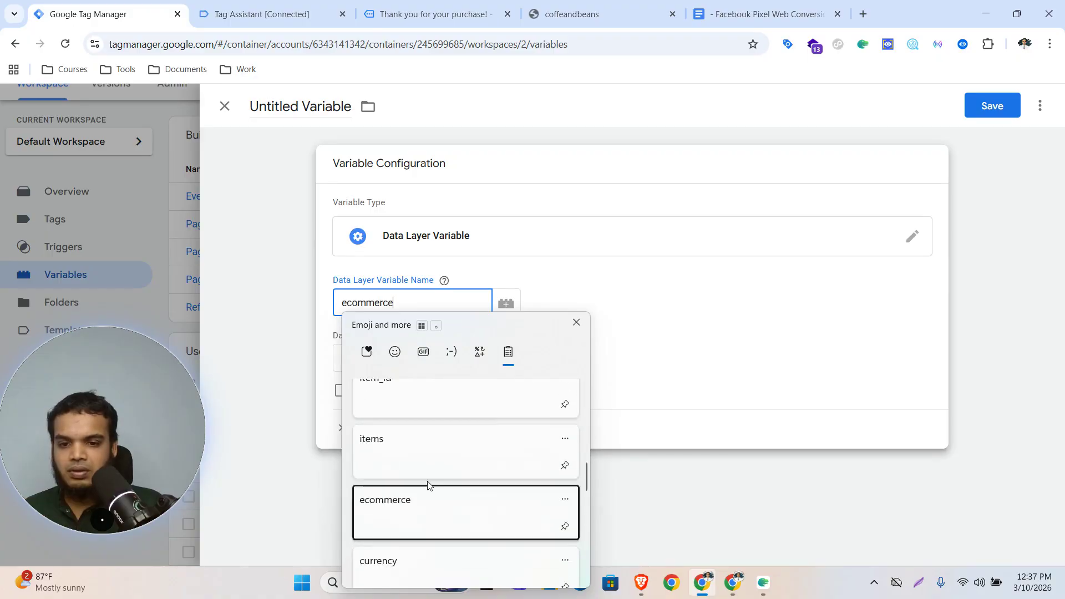
{"action": "left_click", "coordinate": [431, 488]}
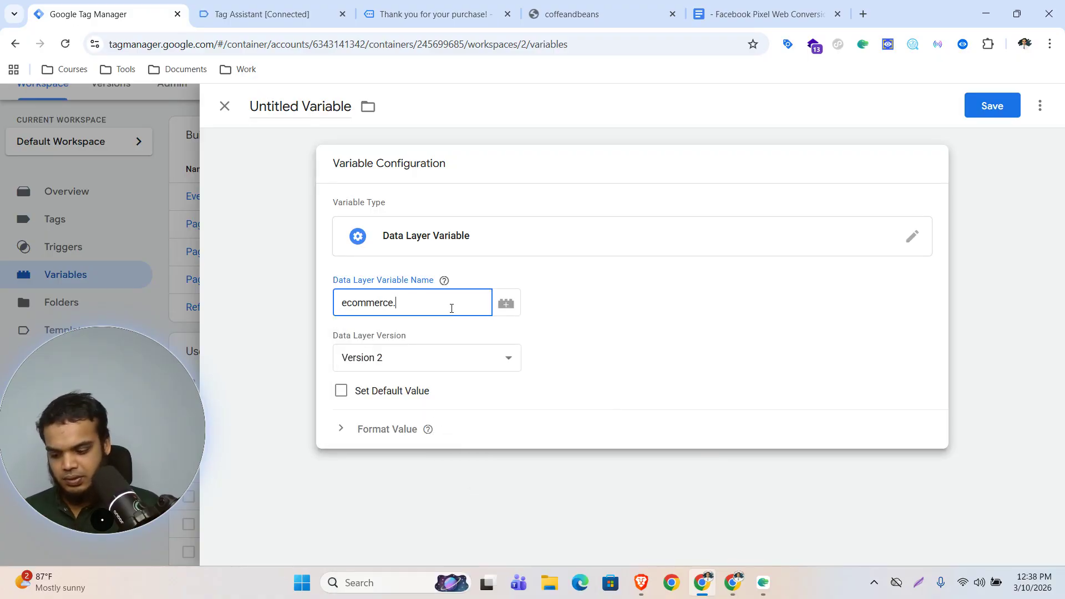
{"action": "type", "text": "."}
{"action": "key", "text": "super+v"}
{"action": "left_click", "coordinate": [455, 444]}
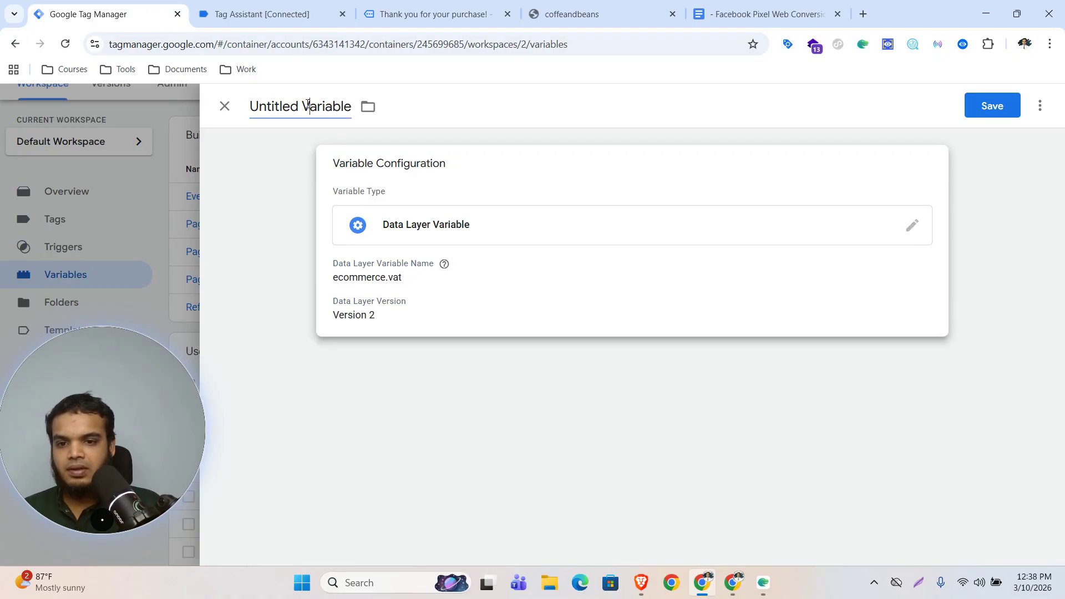
{"action": "double_click", "coordinate": [307, 105]}
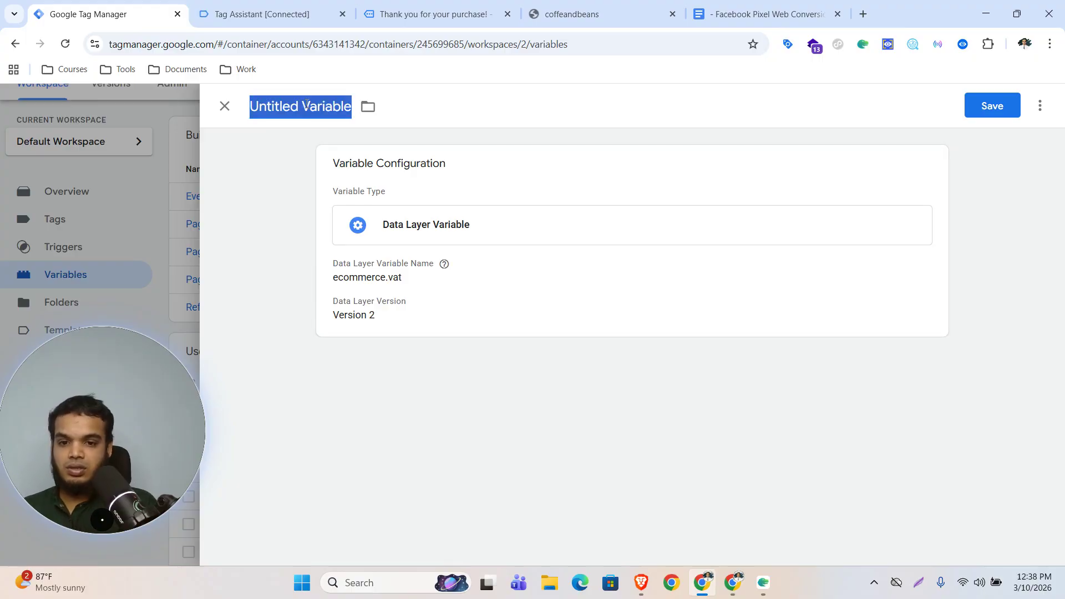
{"action": "type", "text": "d"}
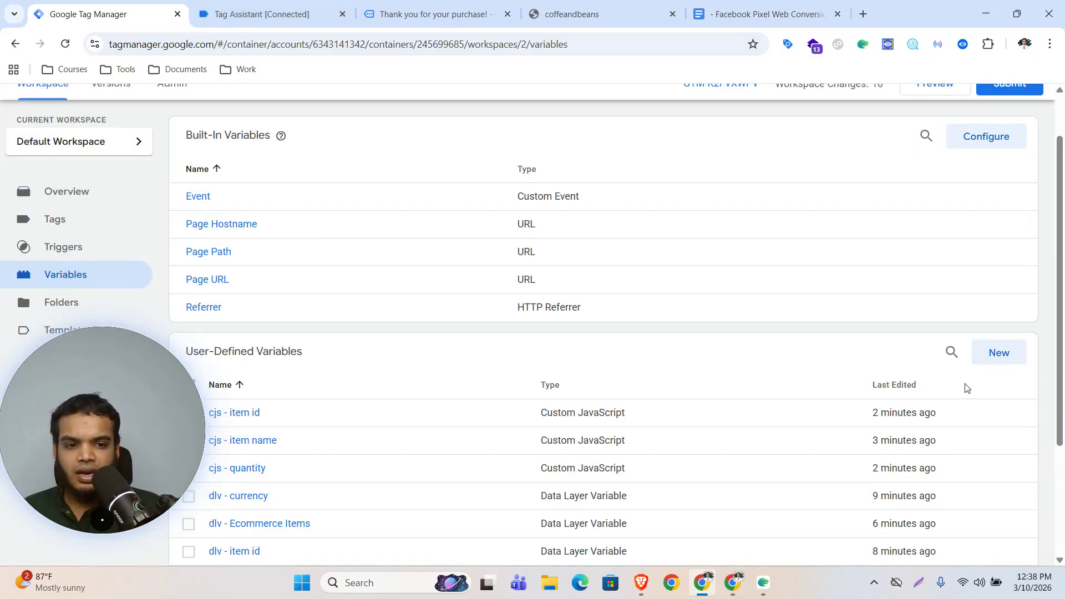
Step: Start another Data Layer Variable and copy the ecommerce and transaction_id keys from the purchase event in Tag Assistant
{"action": "left_click", "coordinate": [996, 360]}
{"action": "left_click", "coordinate": [634, 234]}
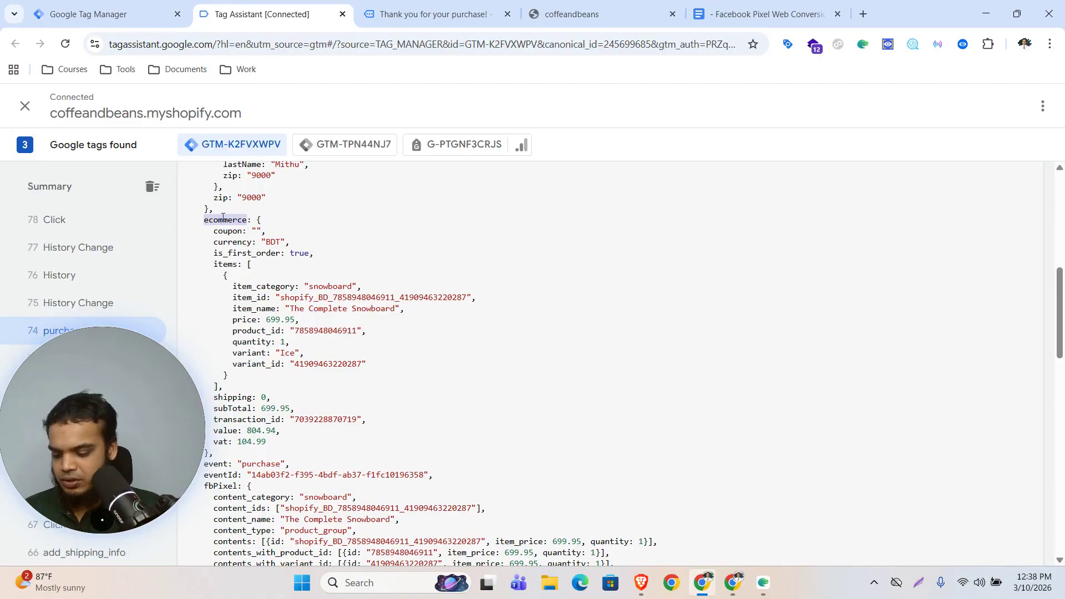
{"action": "scroll", "coordinate": [282, 374], "scroll_direction": "down", "scroll_amount": 2}
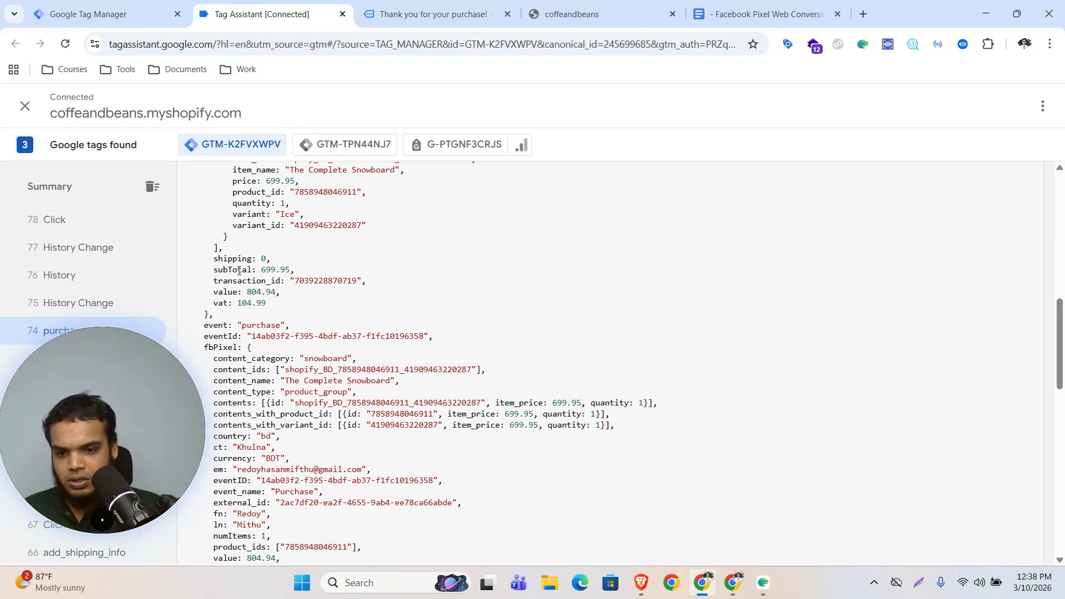
{"action": "key", "text": "ctrl+c"}
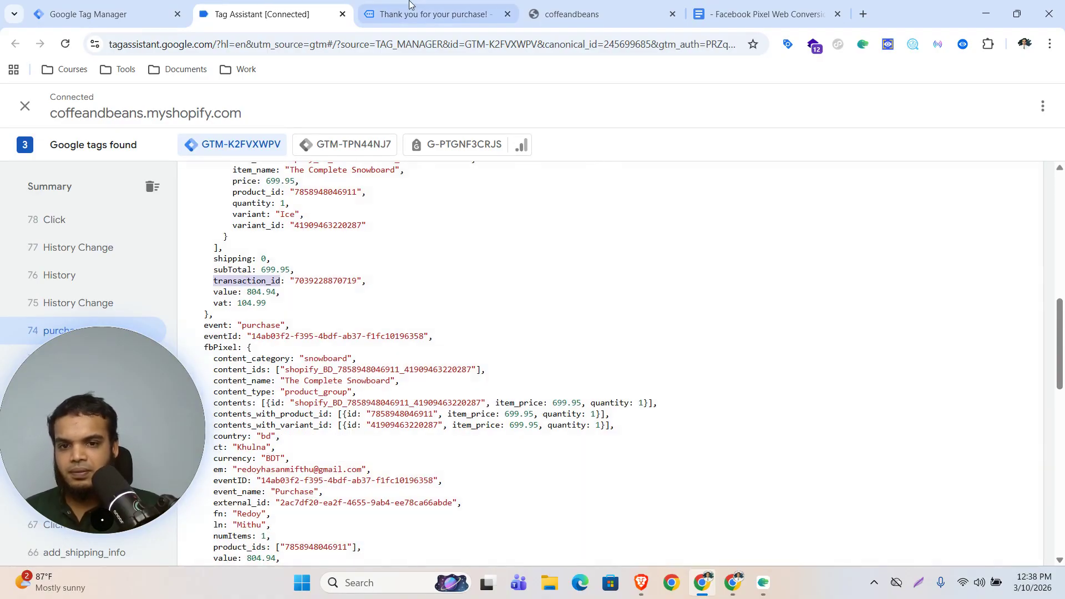
Step: Back in Google Tag Manager, set the new variable's Data Layer Variable Name to ecommerce.transaction_id
{"action": "left_click", "coordinate": [105, 14]}
{"action": "key", "text": "super+v"}
{"action": "left_click", "coordinate": [394, 482]}
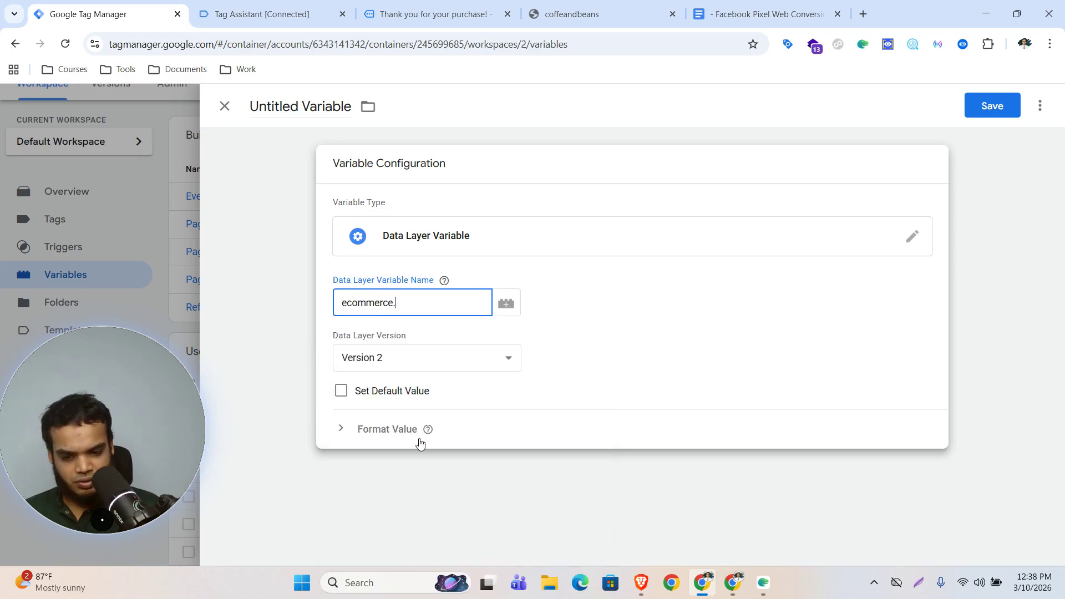
{"action": "type", "text": "."}
{"action": "key", "text": "super+v"}
{"action": "left_click", "coordinate": [428, 433]}
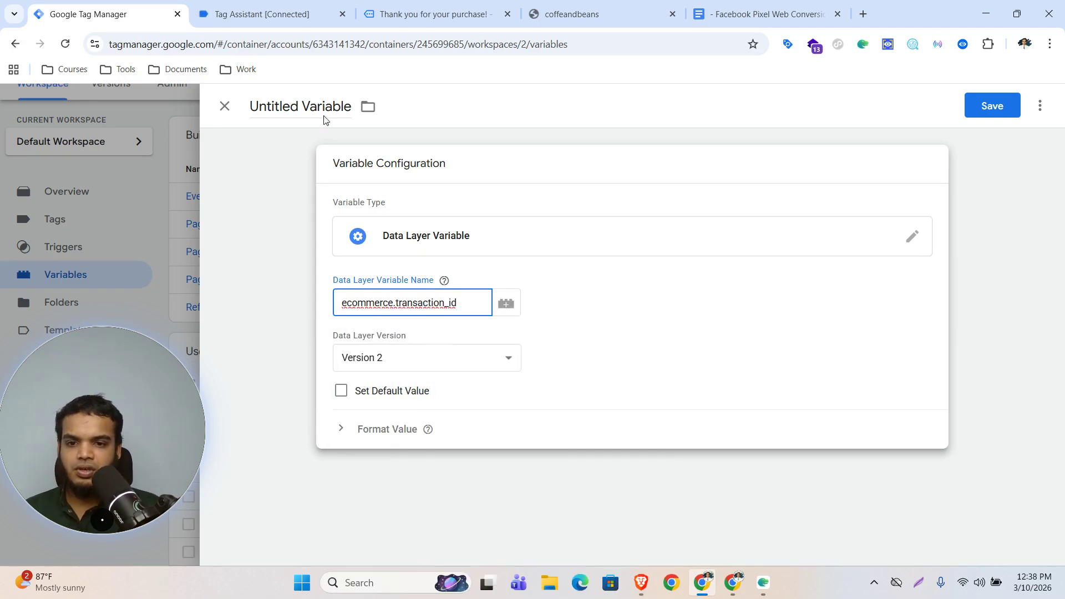
Step: Name the variable dlv - transaction id, correcting the spelling of transaction, and save it
{"action": "left_click", "coordinate": [292, 105]}
{"action": "type", "text": "dlv -"}
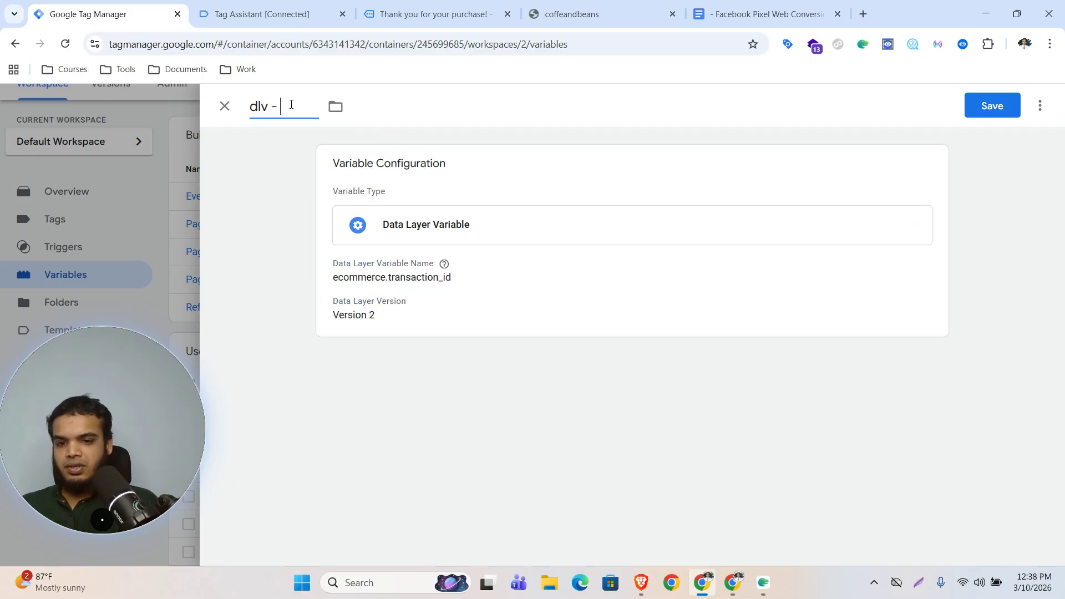
{"action": "type", "text": " tran"}
{"action": "right_click", "coordinate": [291, 106]}
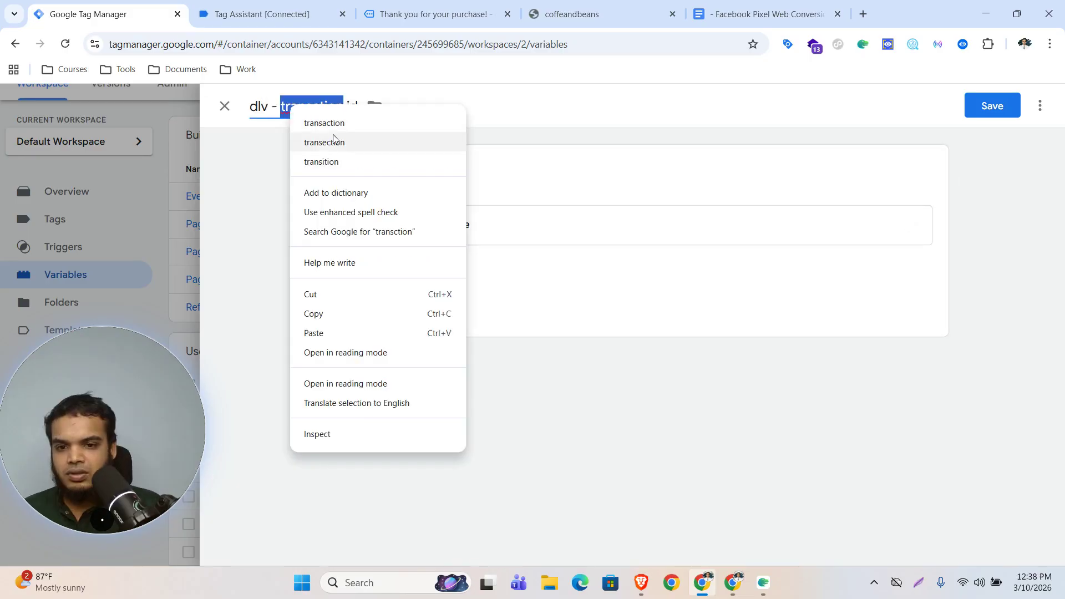
{"action": "left_click", "coordinate": [340, 128]}
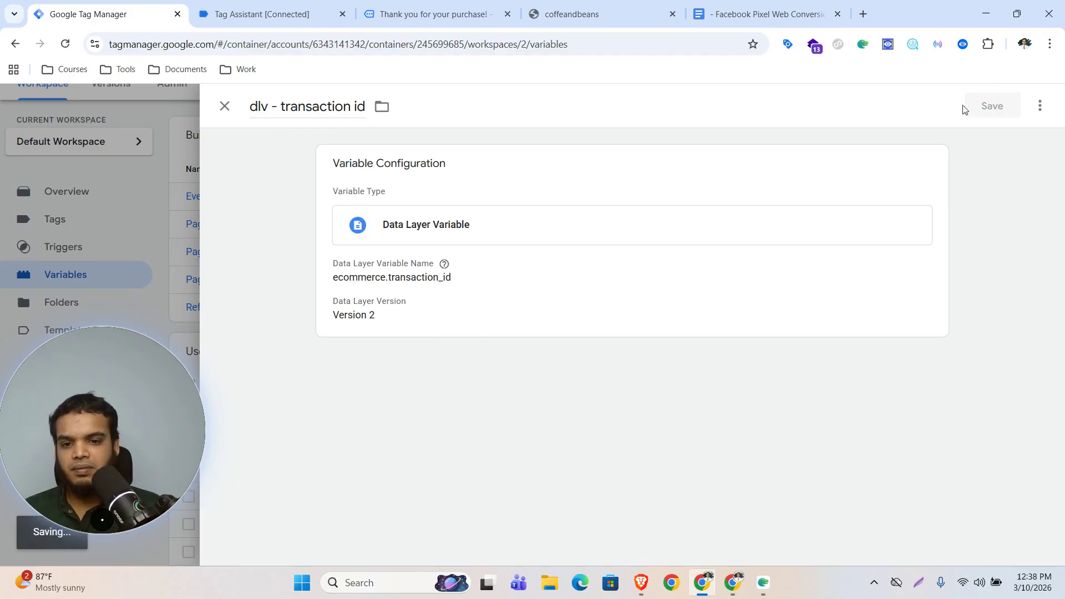
Step: Review the Purchase Event Setup section in the Google Docs tracking document for its tag, object properties, trigger and variables
{"action": "scroll", "coordinate": [381, 384], "scroll_direction": "down", "scroll_amount": 3}
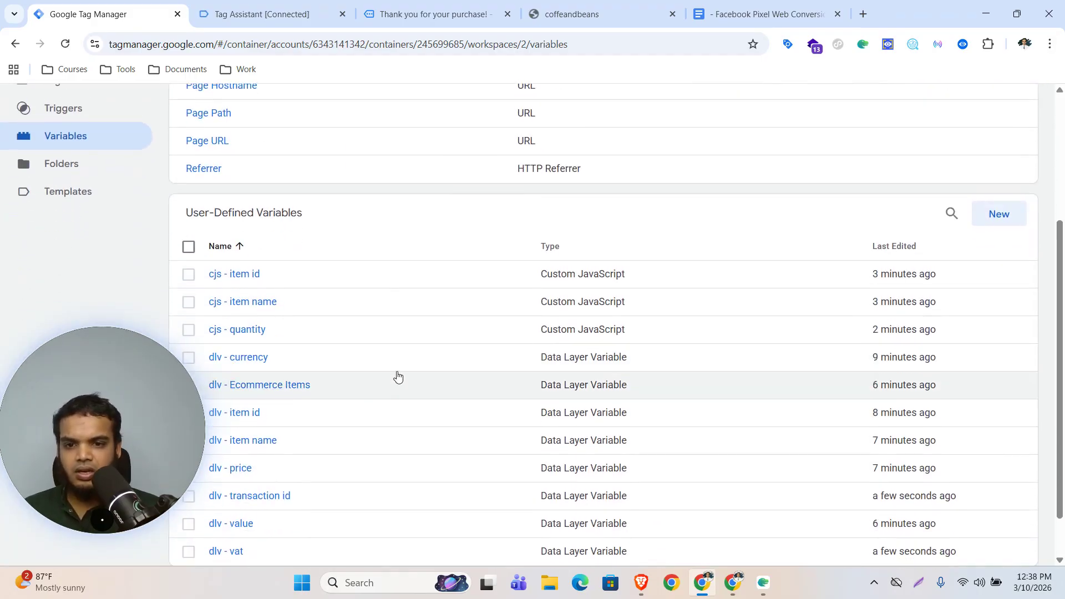
{"action": "left_click", "coordinate": [236, 4]}
{"action": "left_click", "coordinate": [730, 6]}
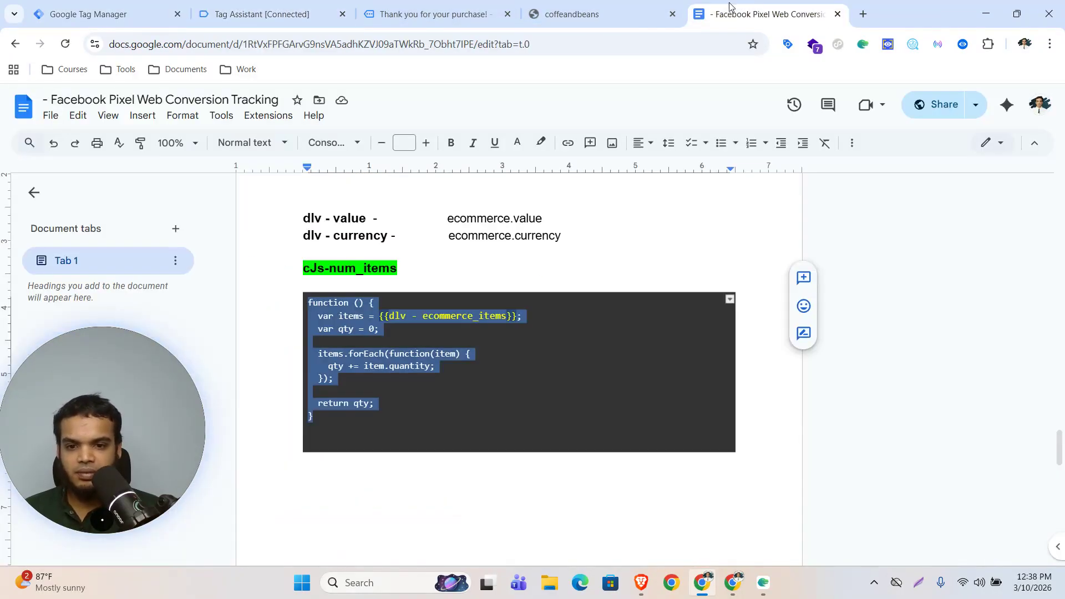
{"action": "scroll", "coordinate": [430, 338], "scroll_direction": "down", "scroll_amount": 6}
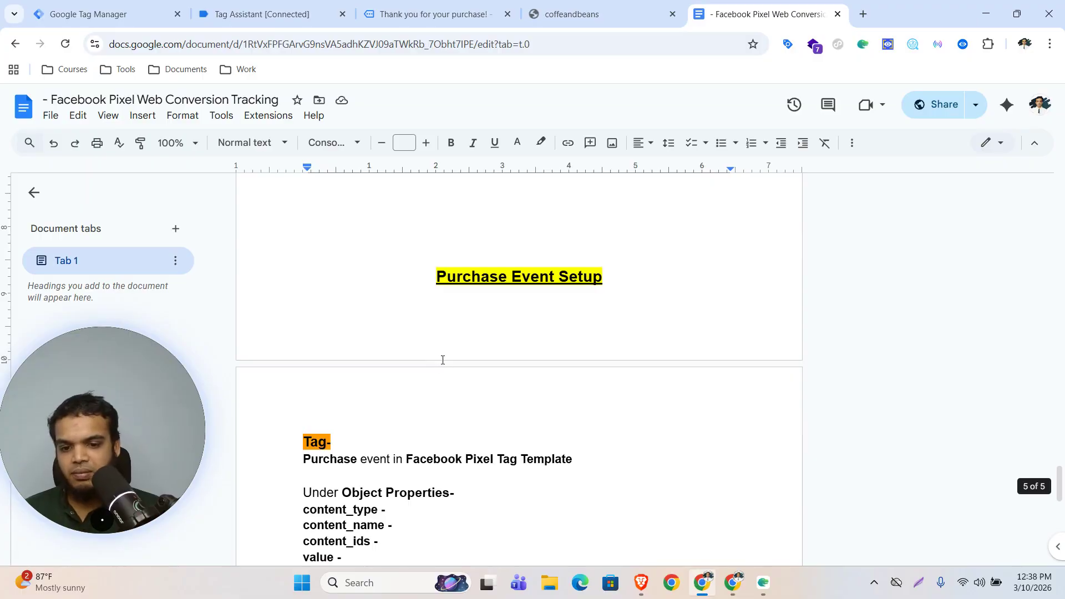
{"action": "scroll", "coordinate": [445, 358], "scroll_direction": "down", "scroll_amount": 3}
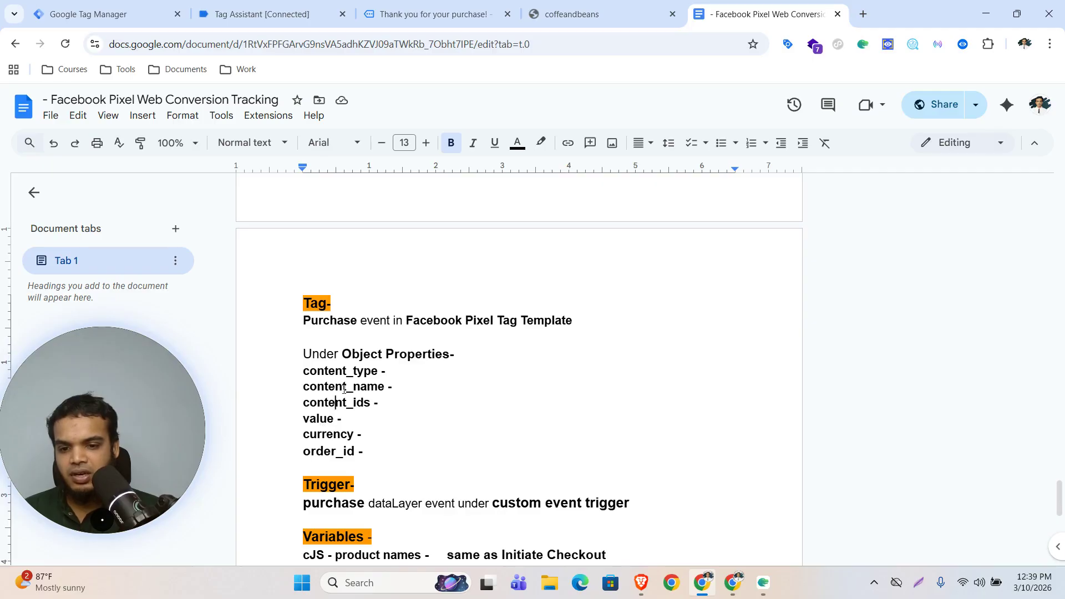
{"action": "scroll", "coordinate": [516, 457], "scroll_direction": "down", "scroll_amount": 4}
{"action": "scroll", "coordinate": [473, 442], "scroll_direction": "up", "scroll_amount": 4}
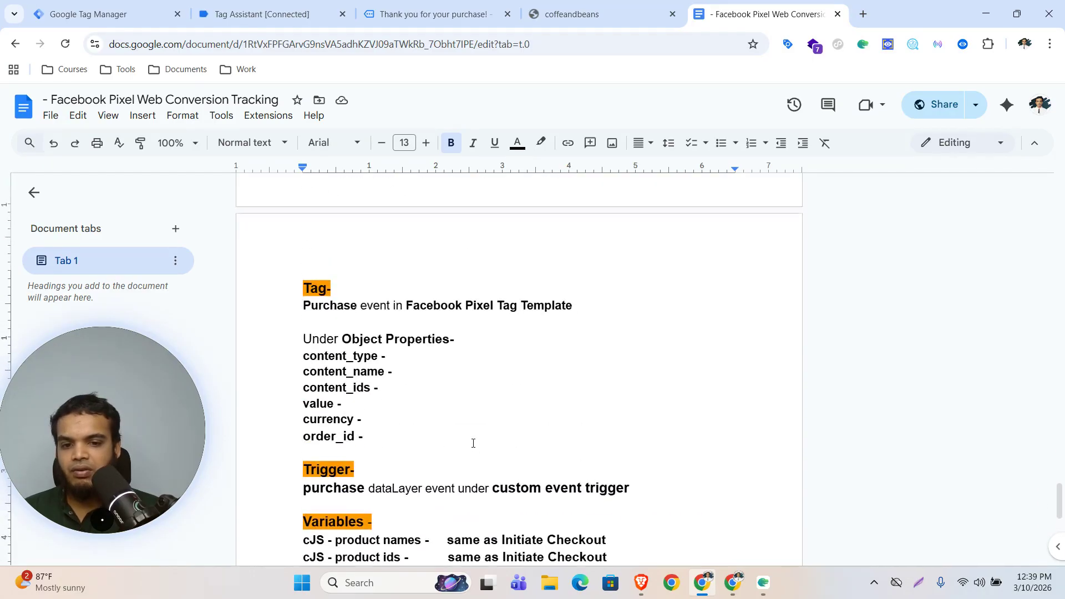
{"action": "left_click", "coordinate": [261, 14]}
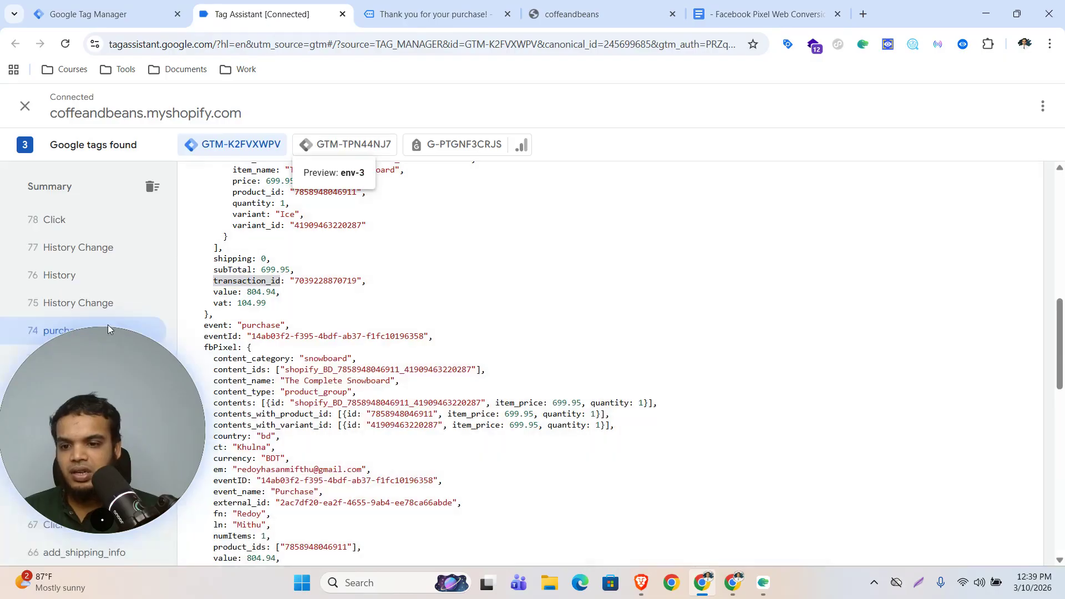
Step: In Google Tag Manager, start a new trigger of type Custom Event
{"action": "left_click", "coordinate": [106, 14]}
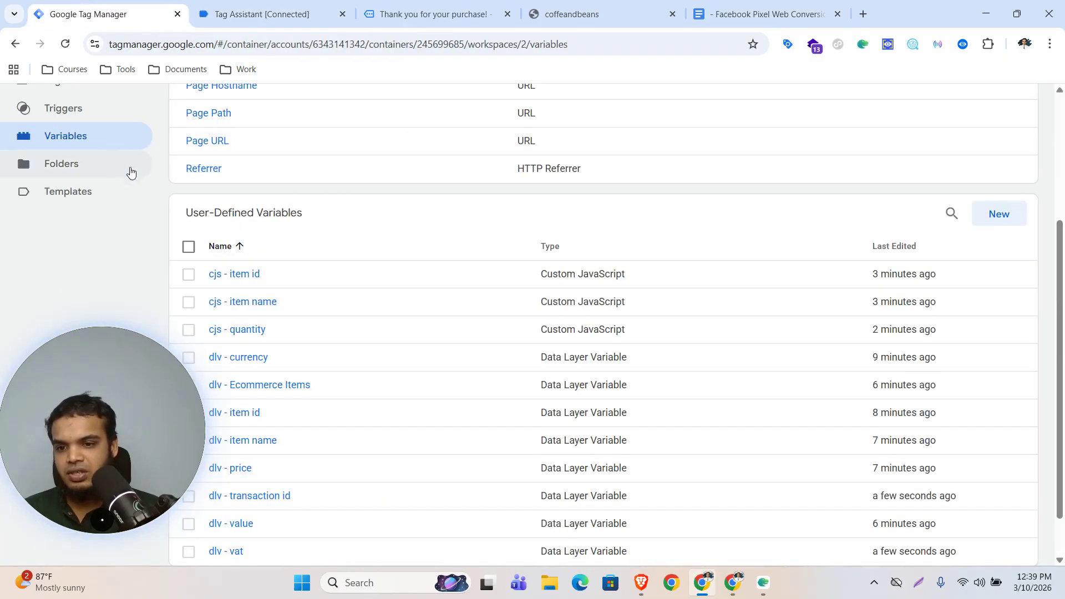
{"action": "scroll", "coordinate": [487, 270], "scroll_direction": "up", "scroll_amount": 1}
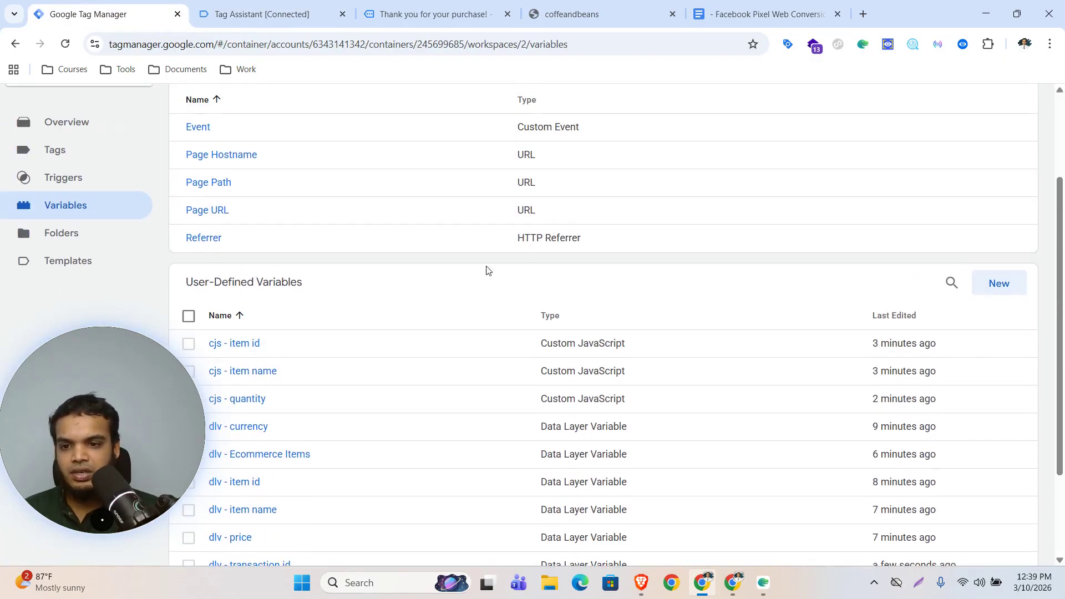
{"action": "left_click", "coordinate": [55, 178]}
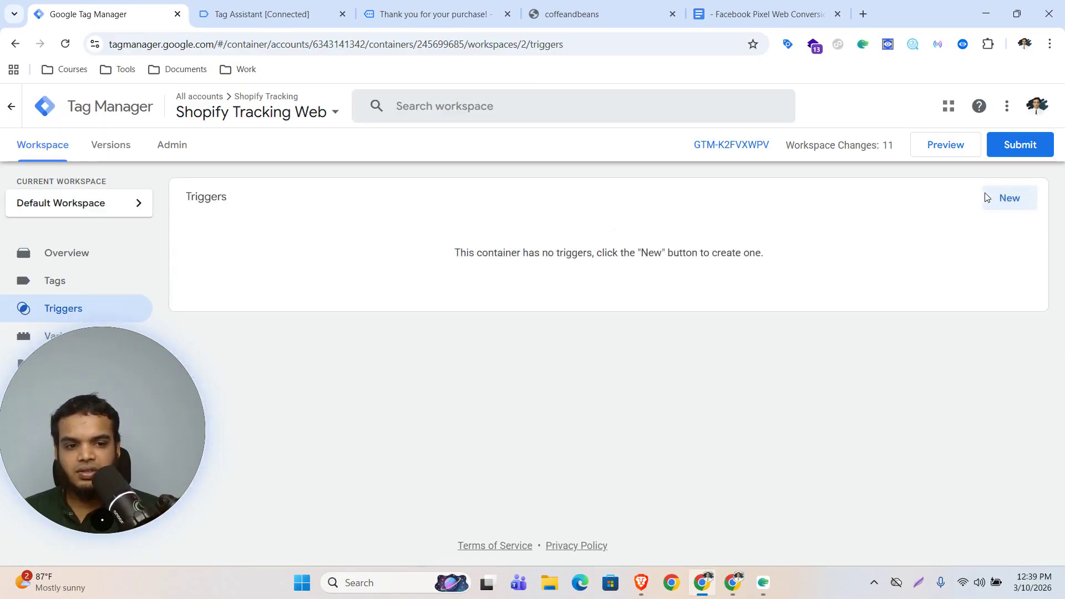
{"action": "left_click", "coordinate": [1007, 199]}
{"action": "left_click", "coordinate": [771, 255]}
{"action": "scroll", "coordinate": [674, 403], "scroll_direction": "down", "scroll_amount": 10}
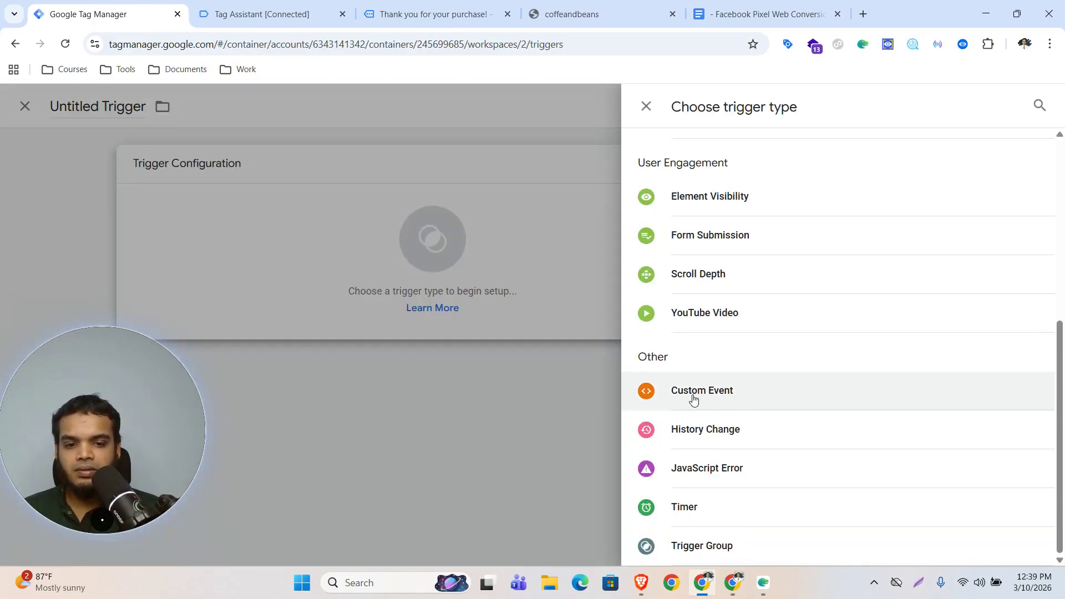
{"action": "left_click", "coordinate": [700, 397]}
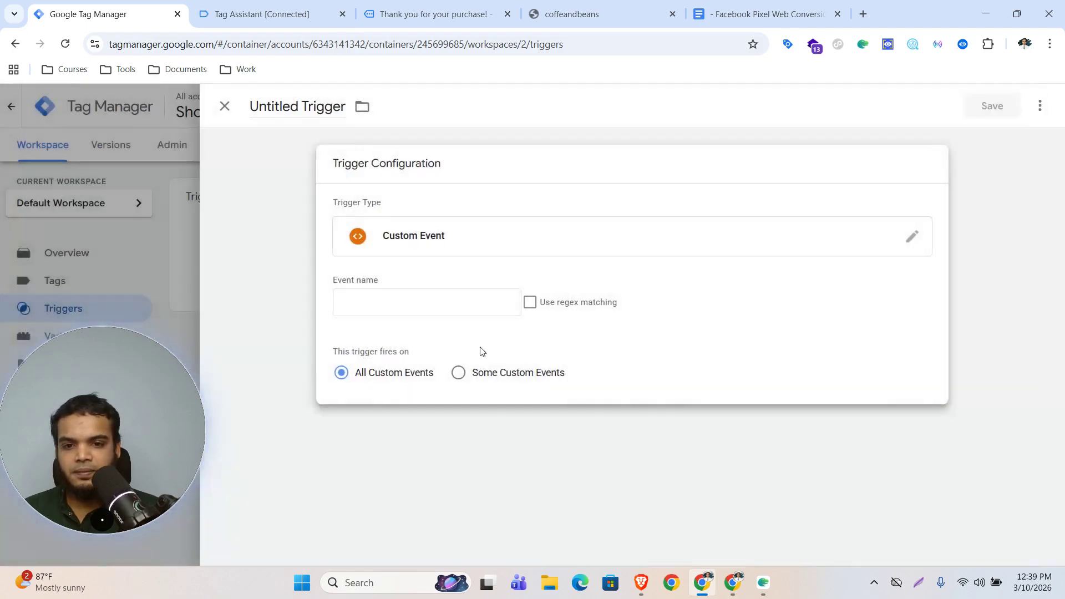
Step: In Tag Assistant, search the purchase event's data for event and copy its value purchase
{"action": "left_click", "coordinate": [272, 14]}
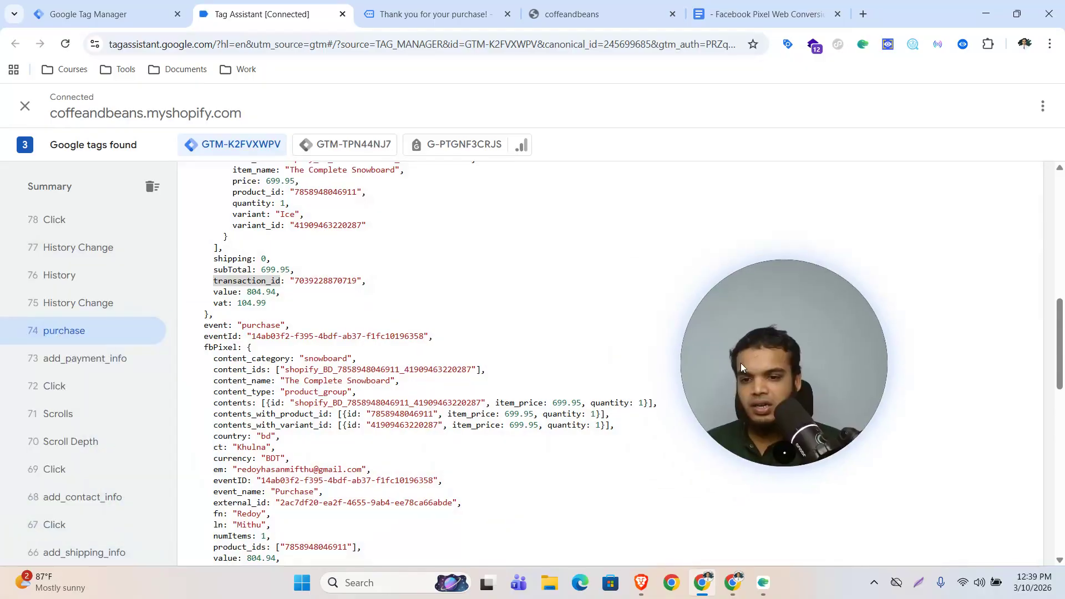
{"action": "scroll", "coordinate": [341, 297], "scroll_direction": "up", "scroll_amount": 10}
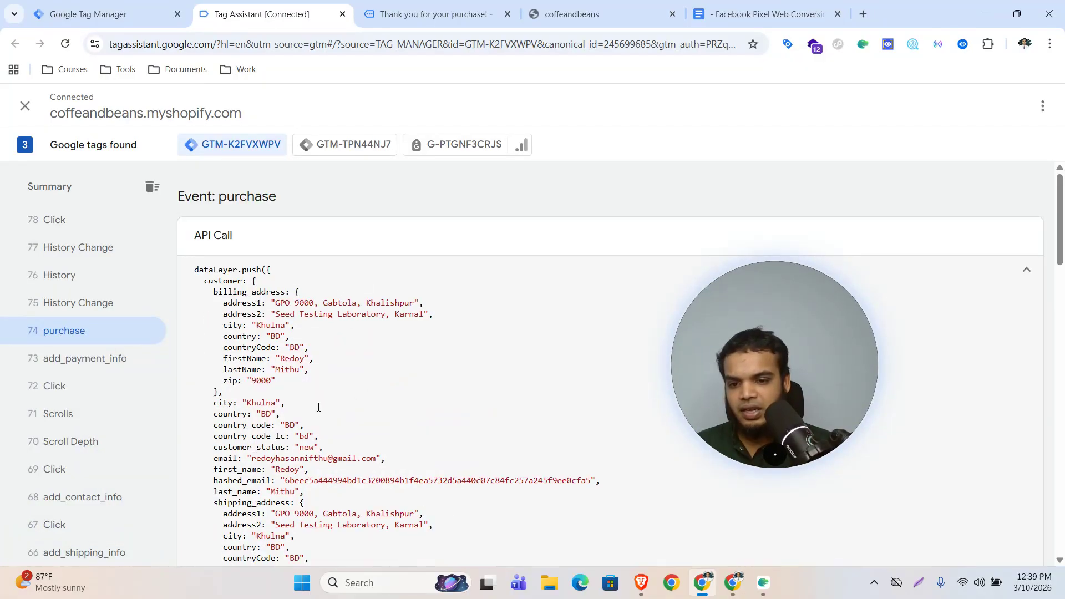
{"action": "key", "text": "ctrl+f"}
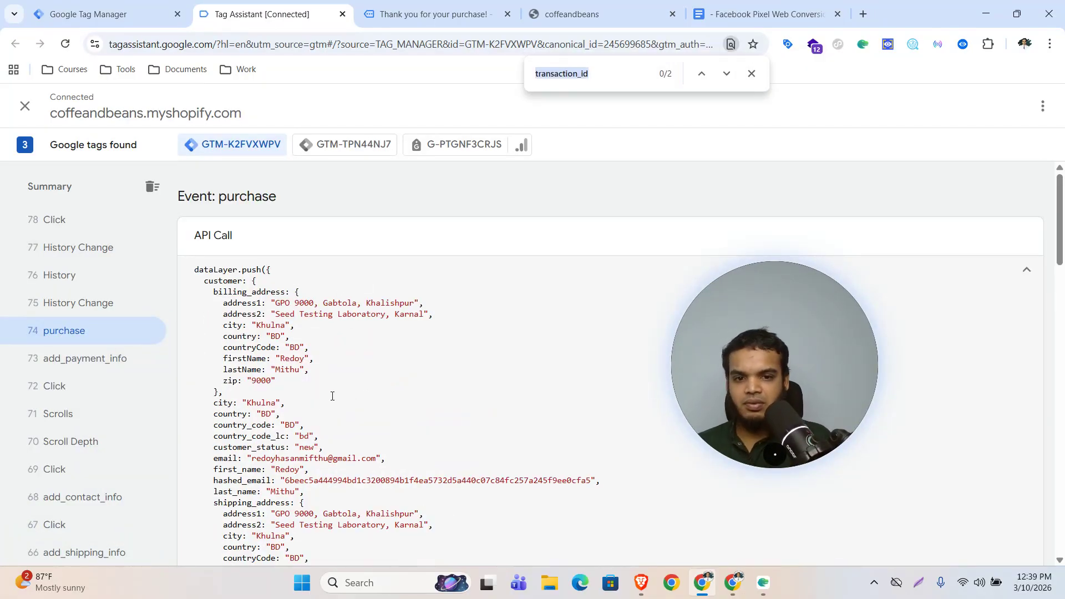
{"action": "type", "text": "event"}
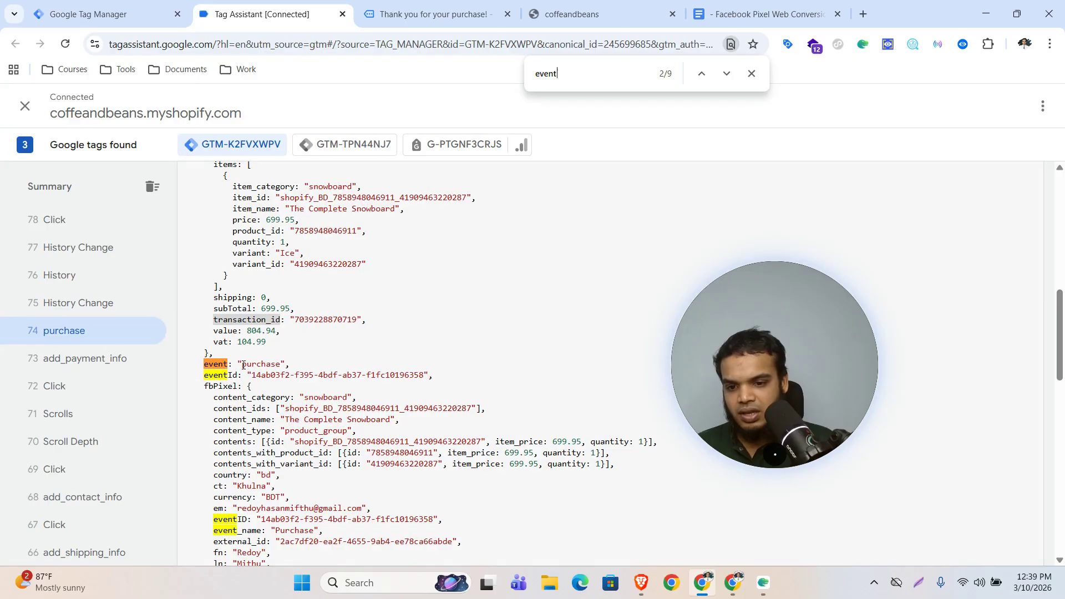
{"action": "left_click_drag", "start_coordinate": [271, 364], "coordinate": [281, 364]}
{"action": "key", "text": "ctrl+c"}
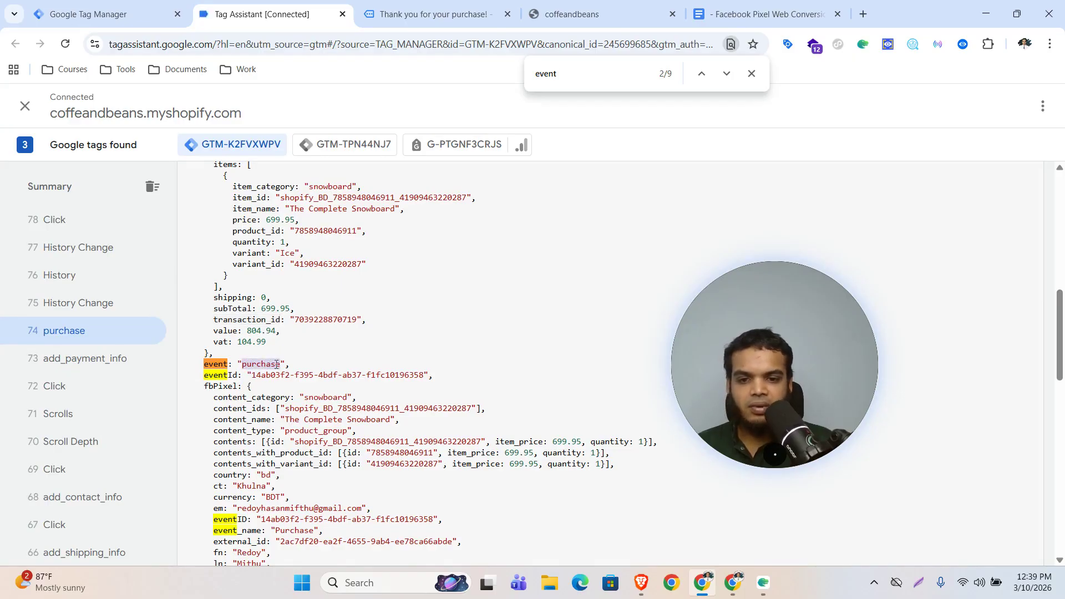
Step: Back in Google Tag Manager, set the trigger's event name to purchase, name the trigger purchase and save it
{"action": "left_click", "coordinate": [78, 3]}
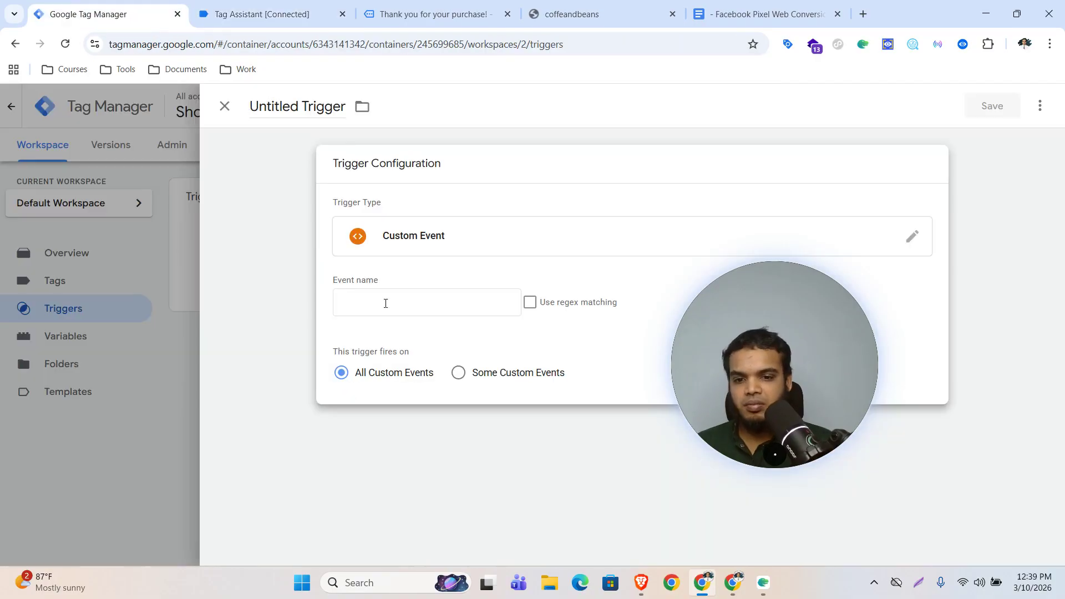
{"action": "left_click", "coordinate": [385, 302]}
{"action": "key", "text": "ctrl+v"}
{"action": "left_click", "coordinate": [294, 109]}
{"action": "key", "text": "ctrl+a"}
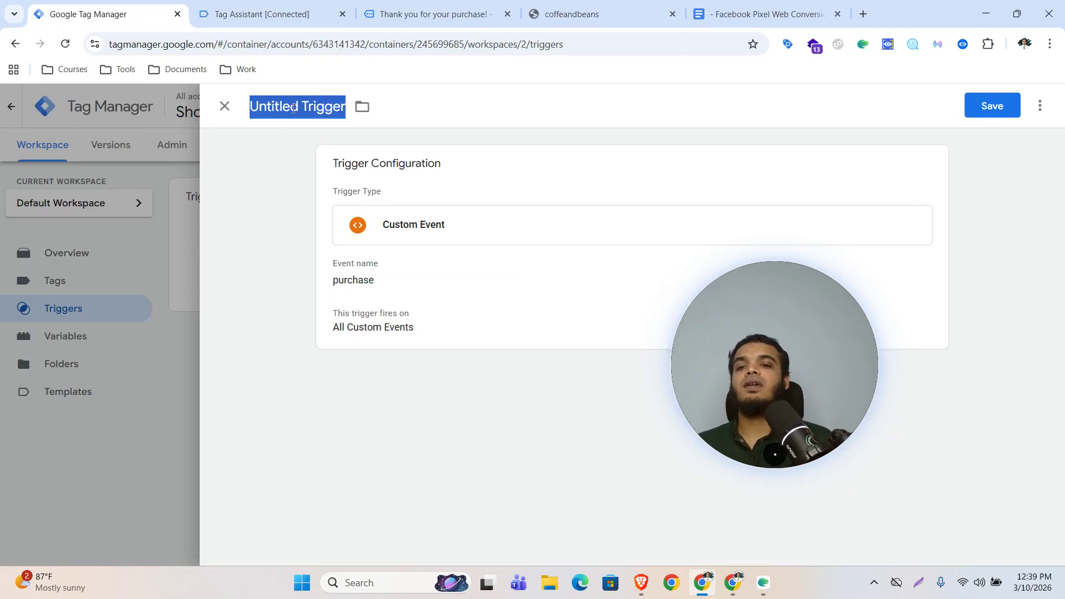
{"action": "key", "text": "ctrl+v"}
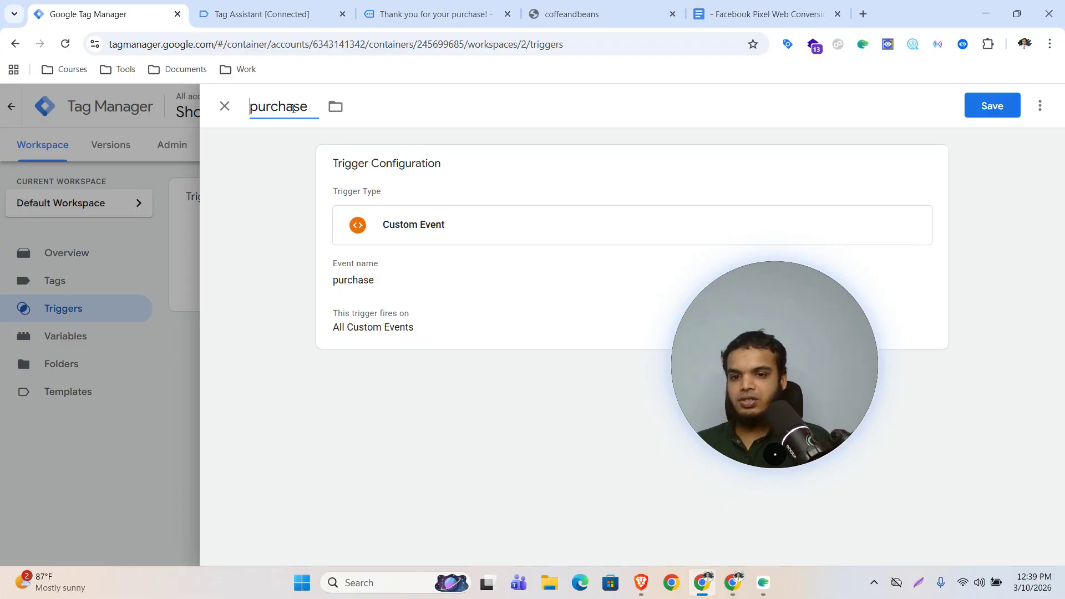
{"action": "left_click", "coordinate": [999, 111]}
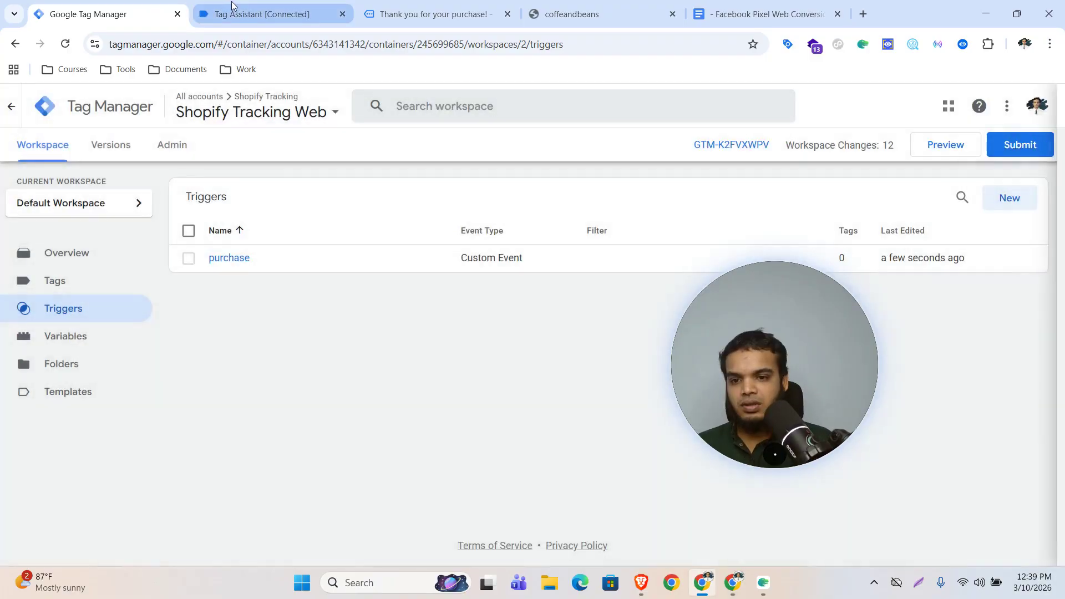
Step: In Tag Assistant, open the begin_checkout event and copy its event value from the data layer
{"action": "left_click", "coordinate": [236, 10]}
{"action": "scroll", "coordinate": [83, 383], "scroll_direction": "down", "scroll_amount": 10}
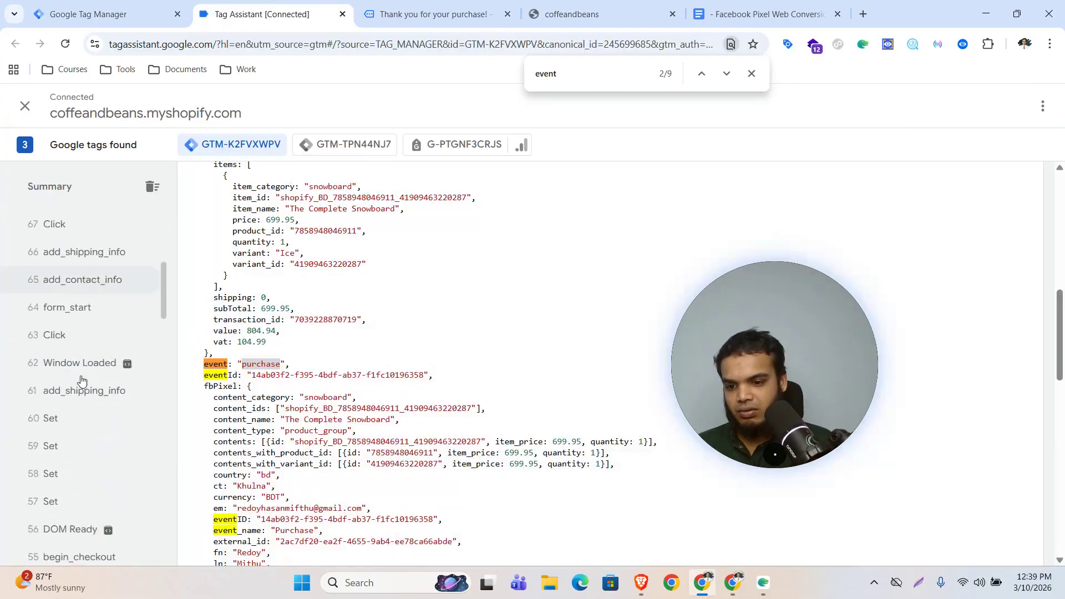
{"action": "left_click", "coordinate": [95, 235]}
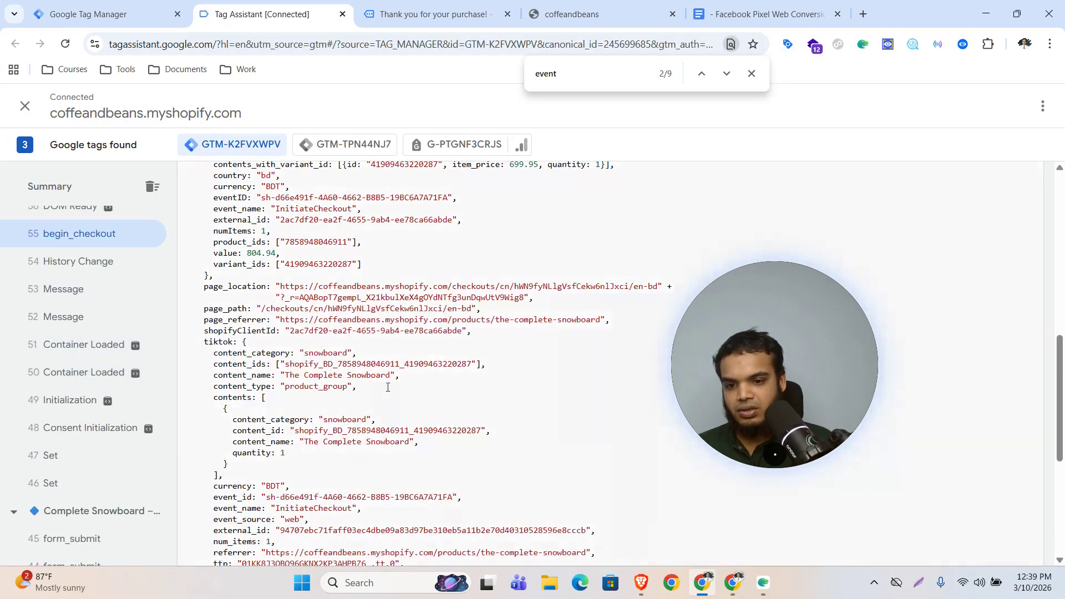
{"action": "left_click", "coordinate": [610, 72]}
{"action": "key", "text": "Return"}
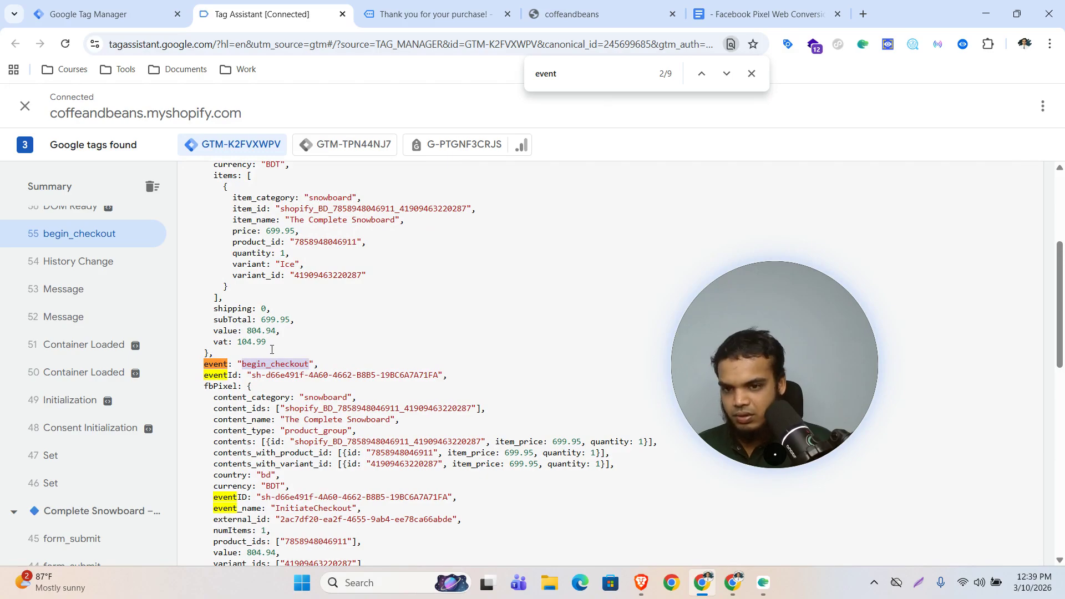
Step: In Google Tag Manager, create a Custom Event trigger with event name begin_checkout, name it begin_checkout and save it
{"action": "left_click", "coordinate": [104, 12]}
{"action": "left_click", "coordinate": [1011, 200]}
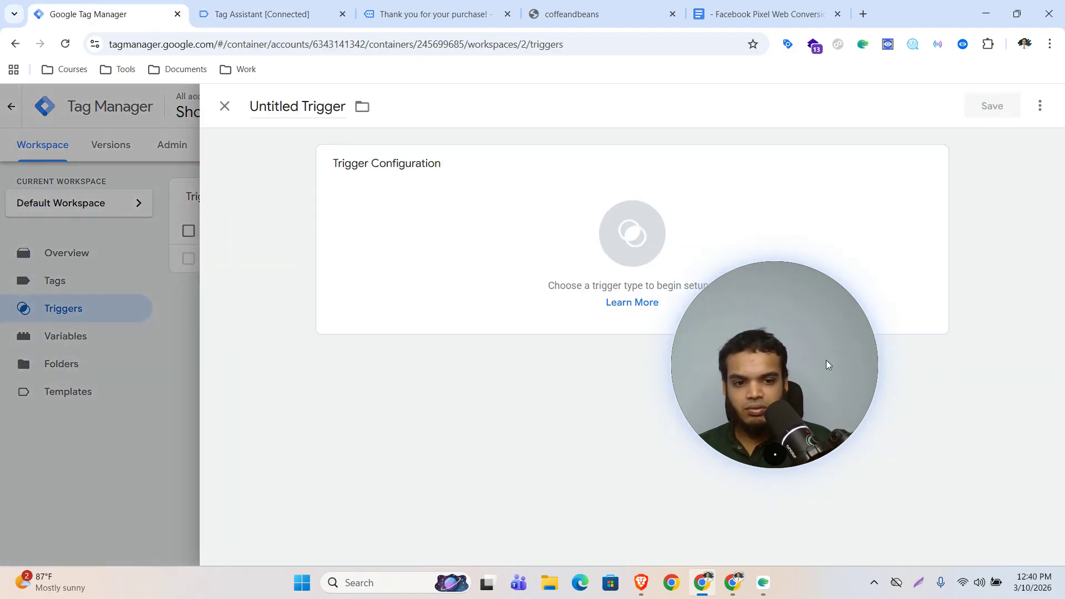
{"action": "left_click", "coordinate": [660, 257]}
{"action": "left_click", "coordinate": [709, 531]}
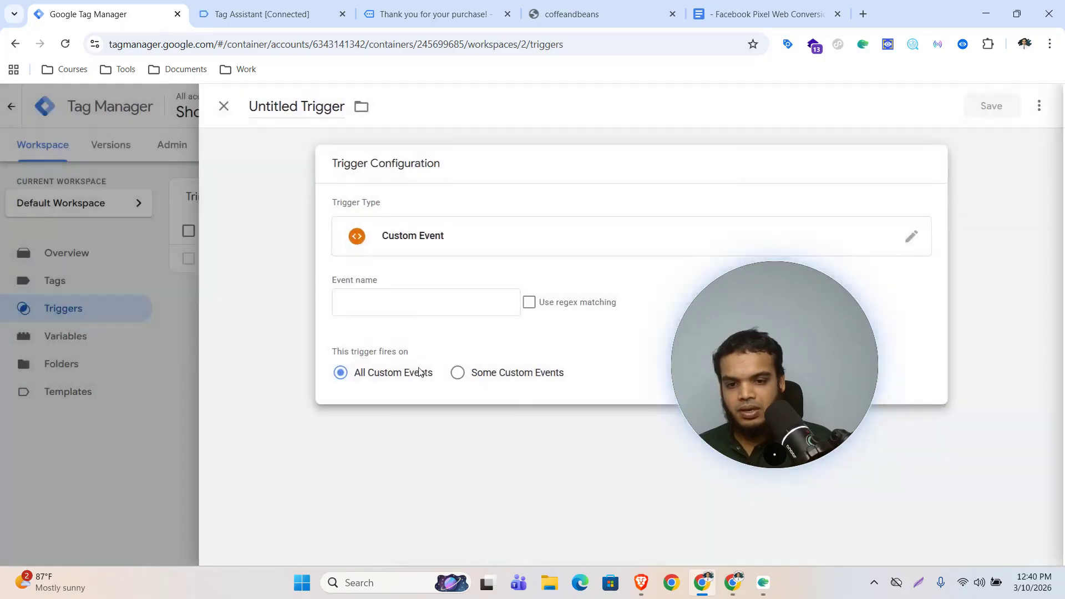
{"action": "left_click", "coordinate": [461, 298]}
{"action": "type", "text": "begin_checkout"}
{"action": "left_click", "coordinate": [298, 107]}
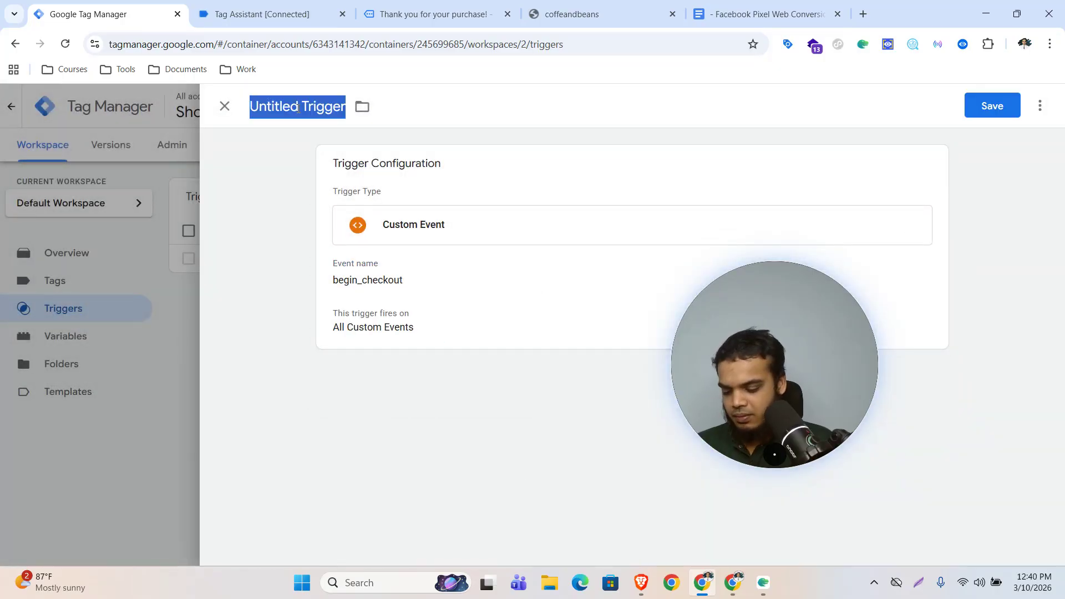
{"action": "type", "text": "begin_checkout"}
{"action": "left_click", "coordinate": [995, 109]}
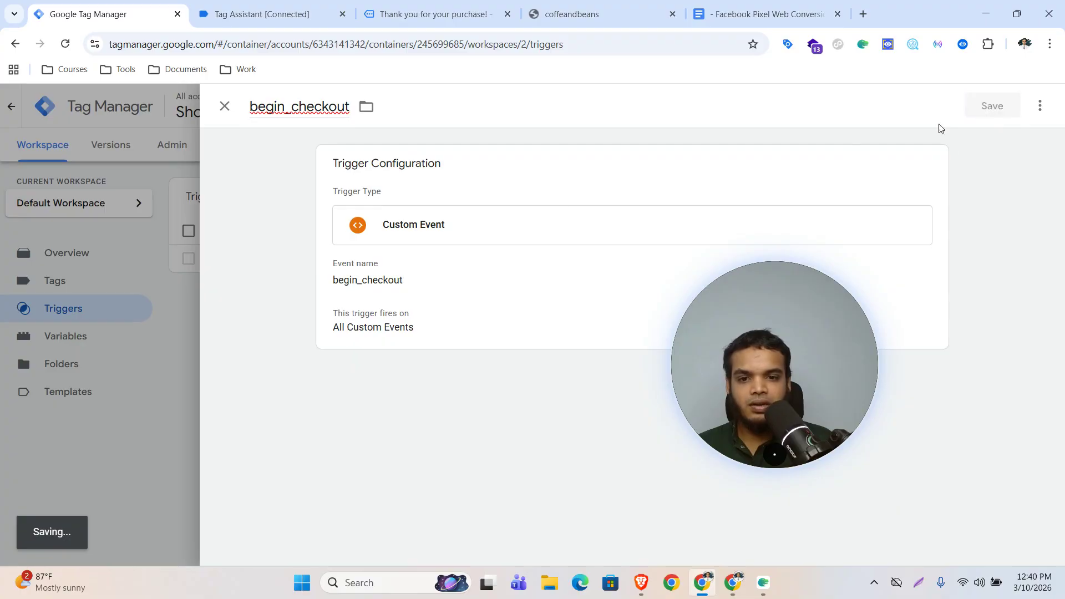
Step: In Tag Assistant, open the add_to_cart event and copy its event value from the data layer
{"action": "left_click", "coordinate": [265, 15]}
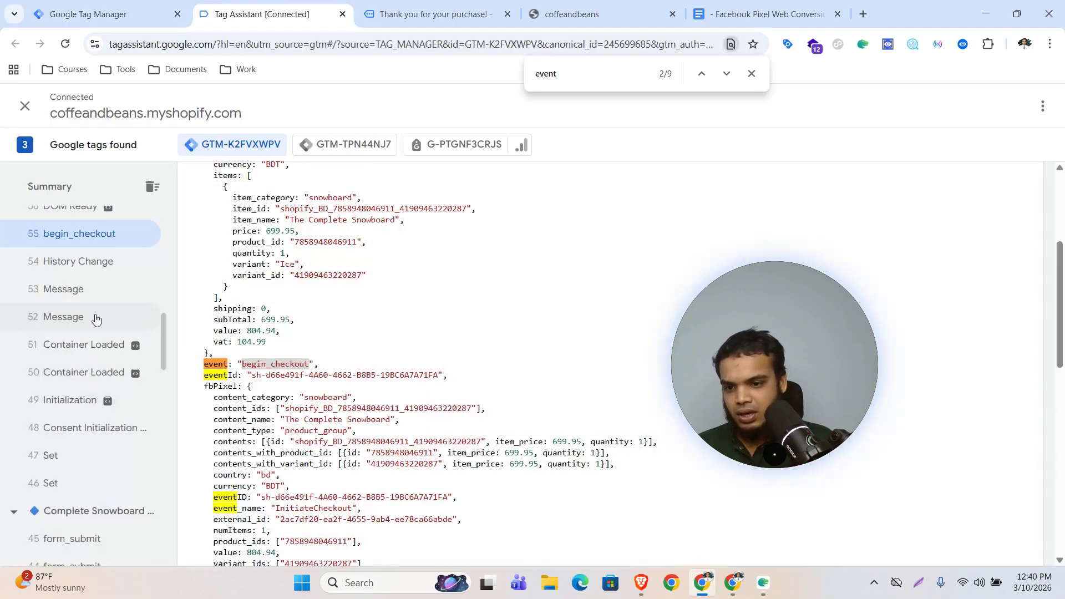
{"action": "scroll", "coordinate": [95, 319], "scroll_direction": "down", "scroll_amount": 4}
{"action": "scroll", "coordinate": [101, 475], "scroll_direction": "down", "scroll_amount": 1}
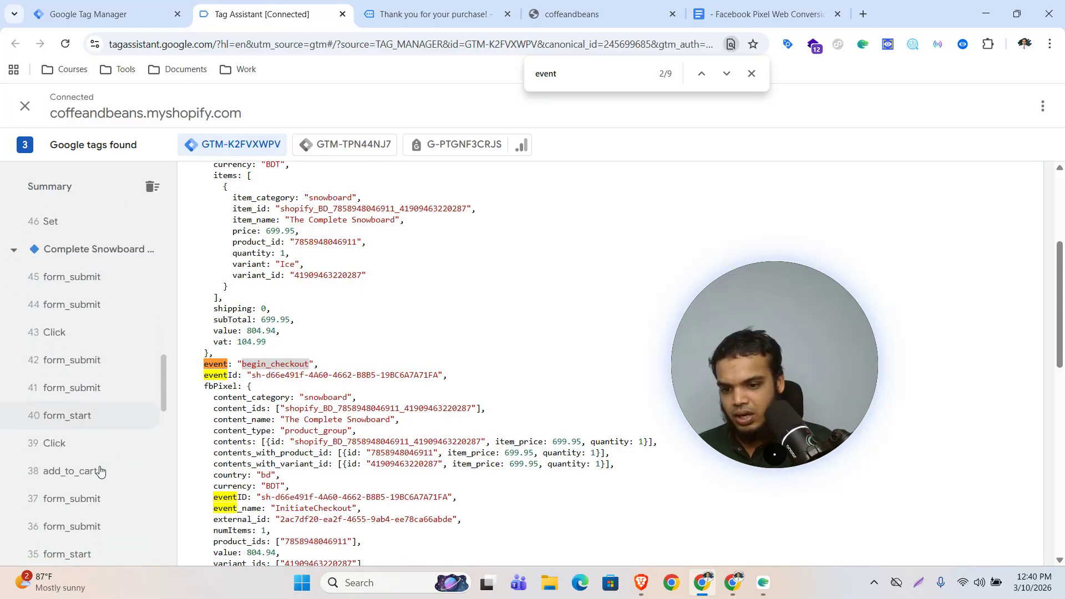
{"action": "left_click", "coordinate": [74, 464]}
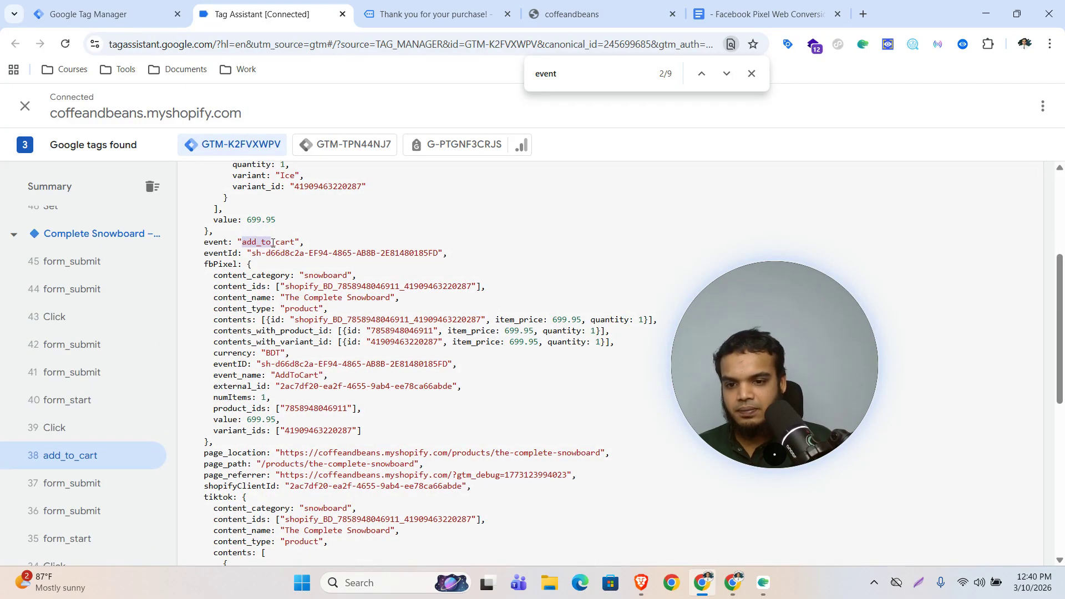
Step: In Google Tag Manager, create a Custom Event trigger with event name add_to_cart and name it add_to_cart
{"action": "left_click", "coordinate": [105, 14]}
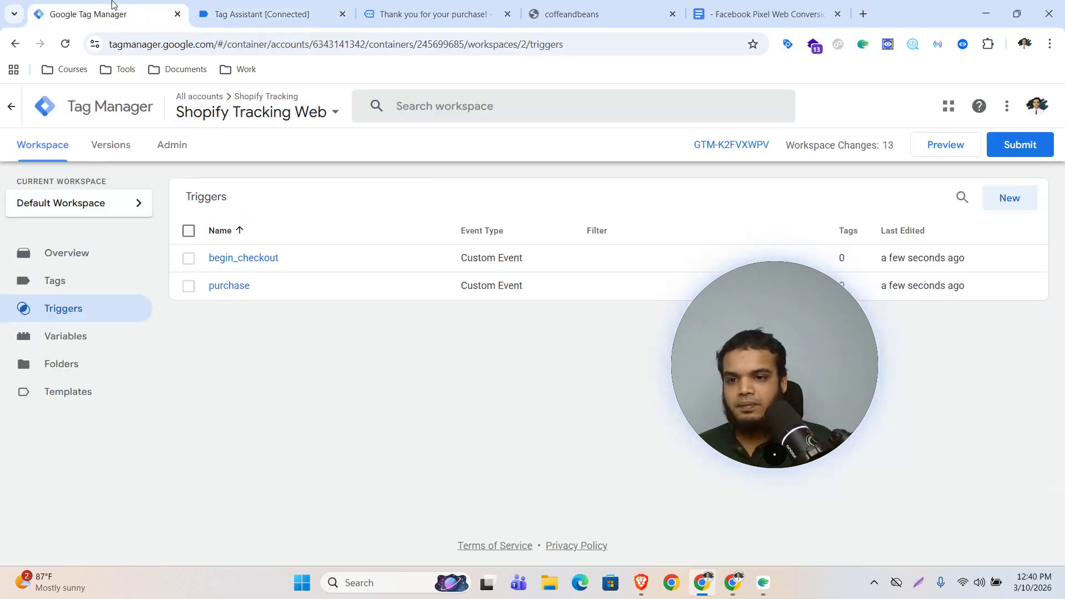
{"action": "left_click", "coordinate": [997, 201]}
{"action": "left_click", "coordinate": [564, 219]}
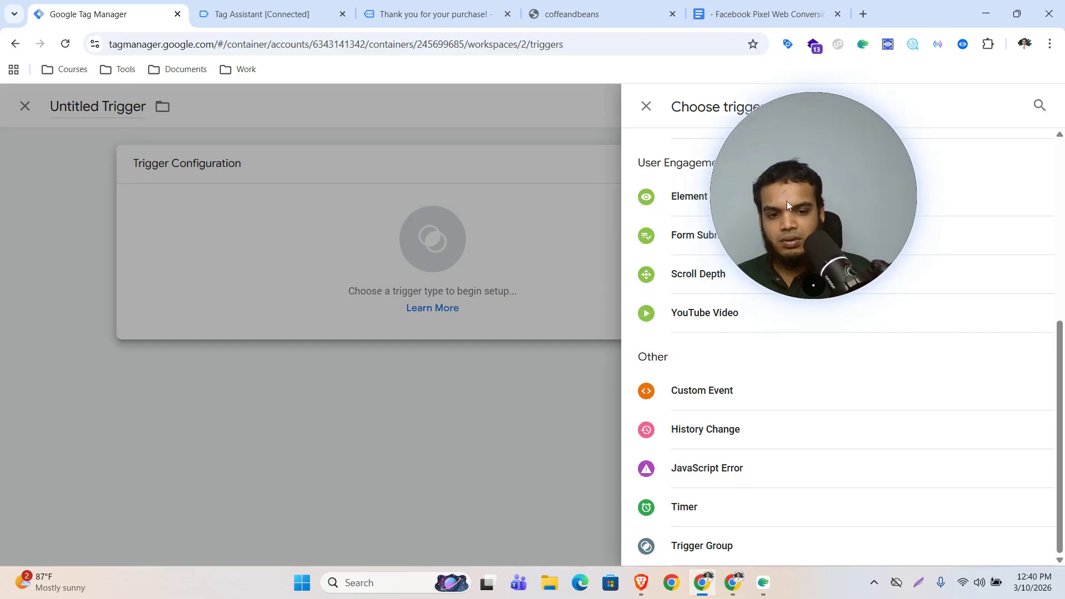
{"action": "left_click", "coordinate": [699, 398]}
{"action": "type", "text": "add_to_cart"}
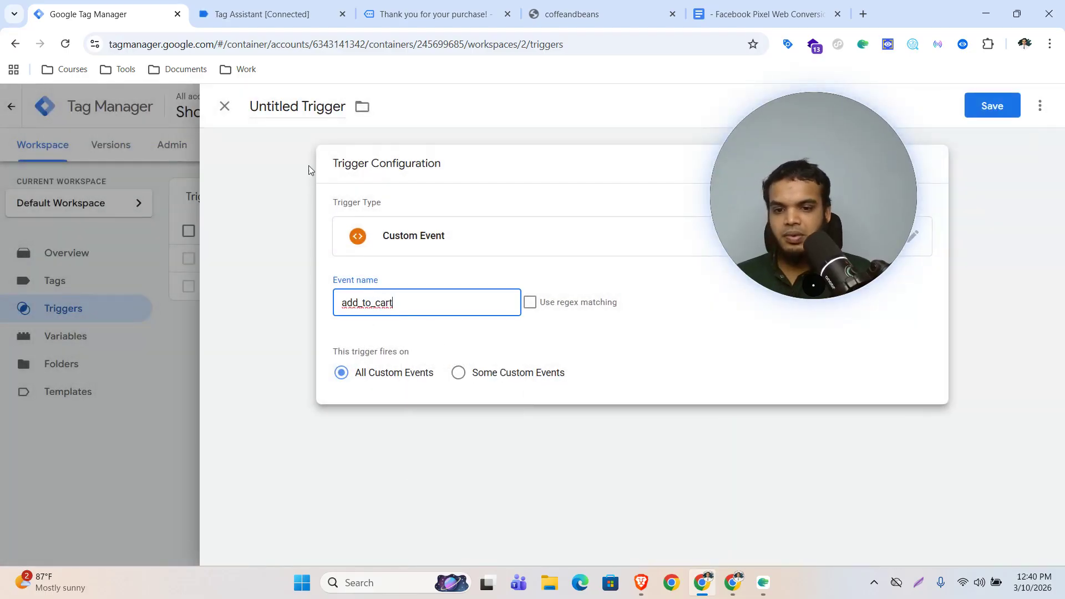
{"action": "left_click", "coordinate": [304, 106]}
{"action": "type", "text": "add_to_cart"}
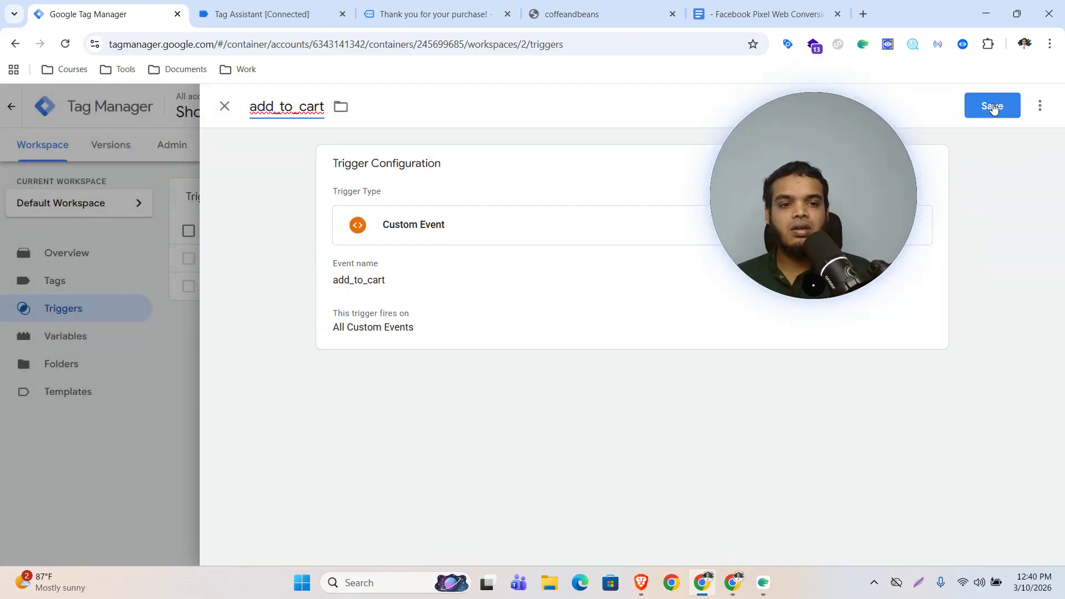
Step: Save the add_to_cart trigger and copy the view_item event name from its event data in Tag Assistant
{"action": "left_click", "coordinate": [993, 106]}
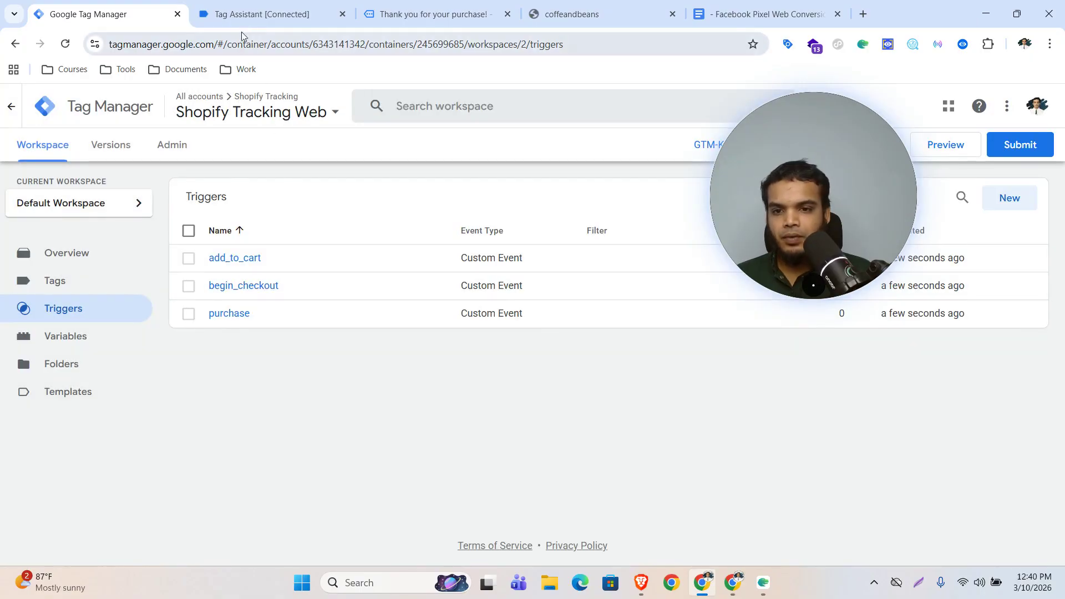
{"action": "left_click", "coordinate": [241, 17]}
{"action": "scroll", "coordinate": [500, 361], "scroll_direction": "down", "scroll_amount": 3}
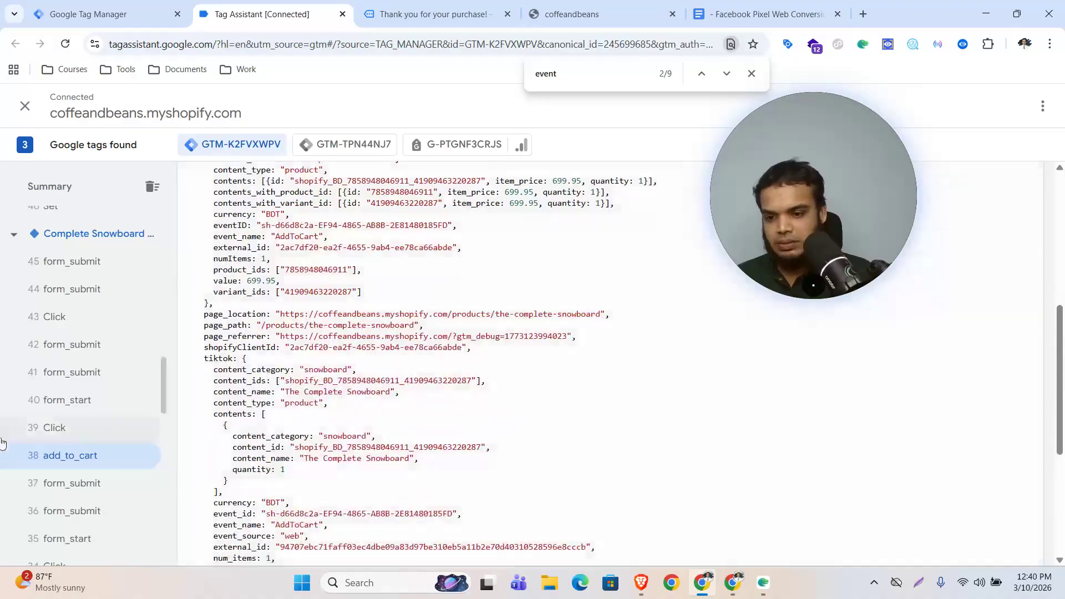
{"action": "scroll", "coordinate": [83, 427], "scroll_direction": "down", "scroll_amount": 6}
{"action": "left_click", "coordinate": [108, 358]}
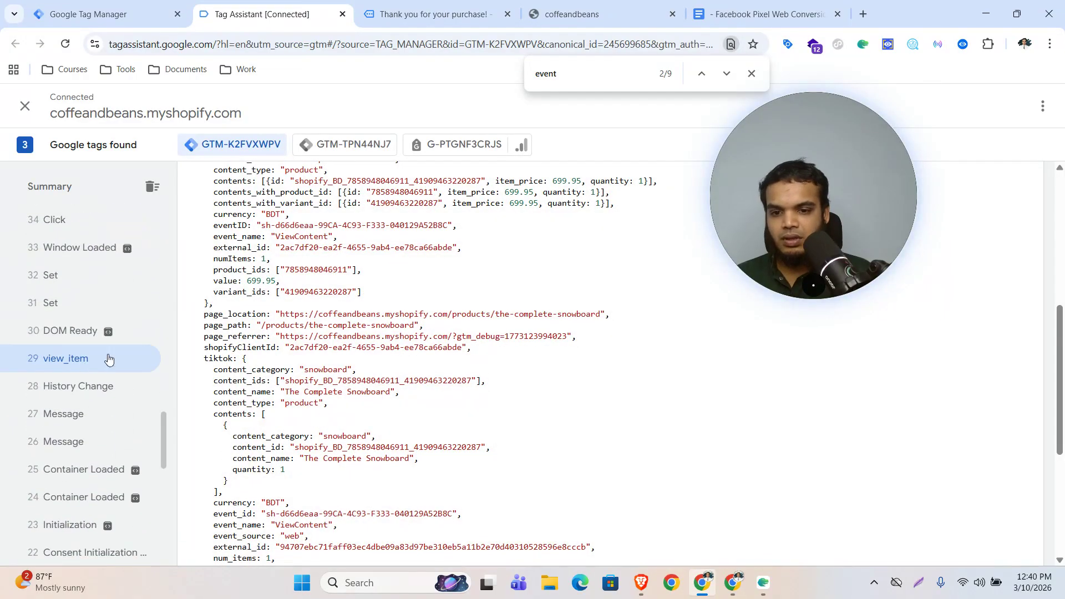
{"action": "scroll", "coordinate": [266, 241], "scroll_direction": "up", "scroll_amount": 2}
{"action": "double_click", "coordinate": [266, 242]}
{"action": "key", "text": "ctrl+c"}
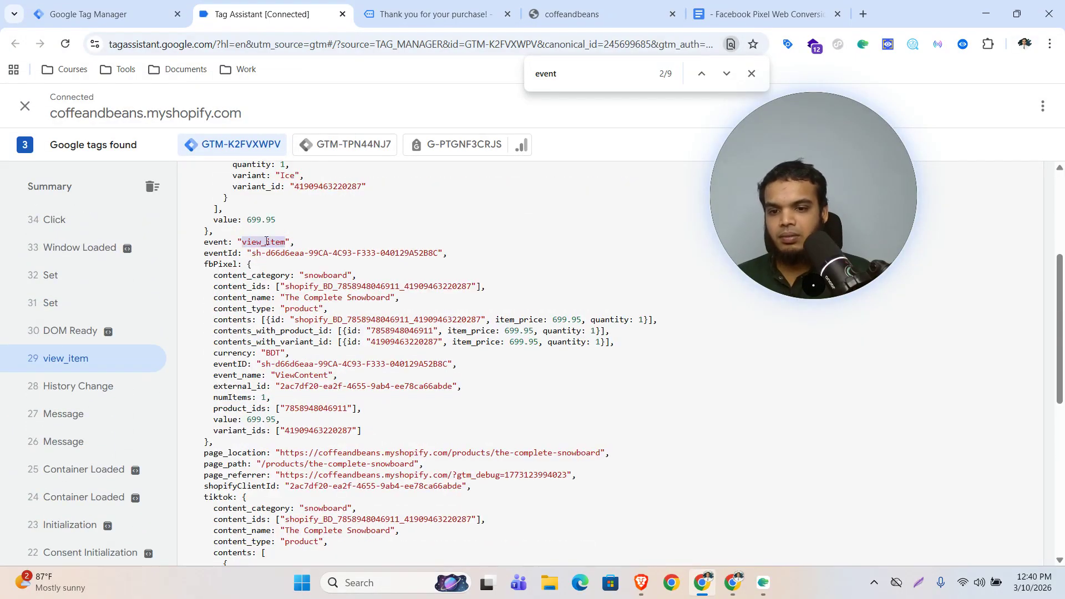
Step: Create and save a Custom Event trigger in Tag Manager, using view_item as both event name and trigger name
{"action": "left_click", "coordinate": [53, 11]}
{"action": "left_click", "coordinate": [1024, 200]}
{"action": "left_click", "coordinate": [436, 308]}
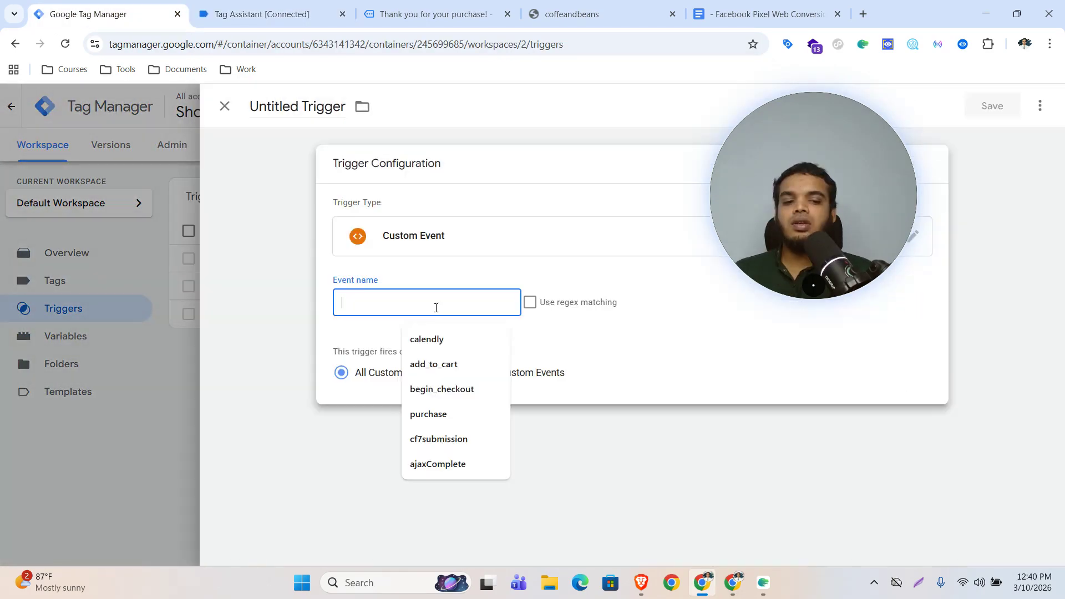
{"action": "key", "text": "ctrl+v"}
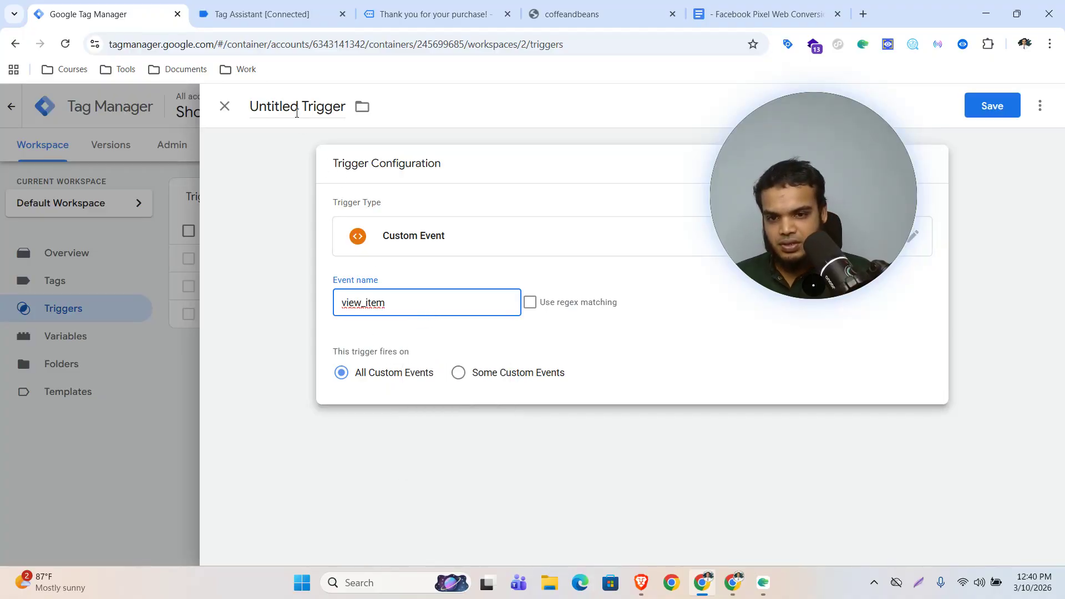
{"action": "left_click", "coordinate": [297, 113]}
{"action": "key", "text": "ctrl+v"}
{"action": "left_click", "coordinate": [993, 106]}
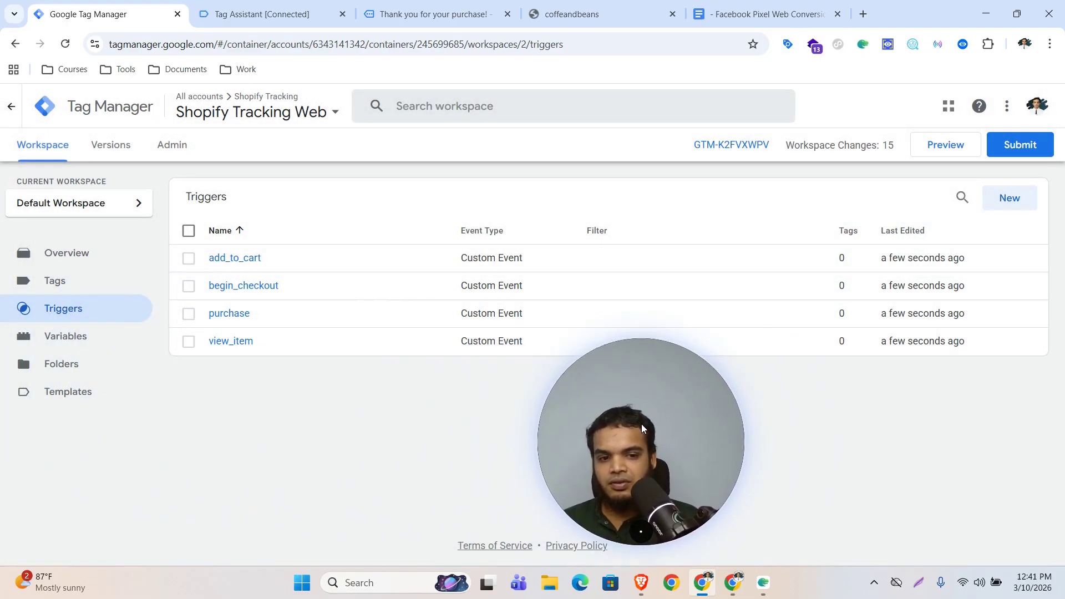
Step: Start a new tag and open the Community Template Gallery to choose its tag type
{"action": "left_click_drag", "start_coordinate": [641, 427], "coordinate": [886, 433]}
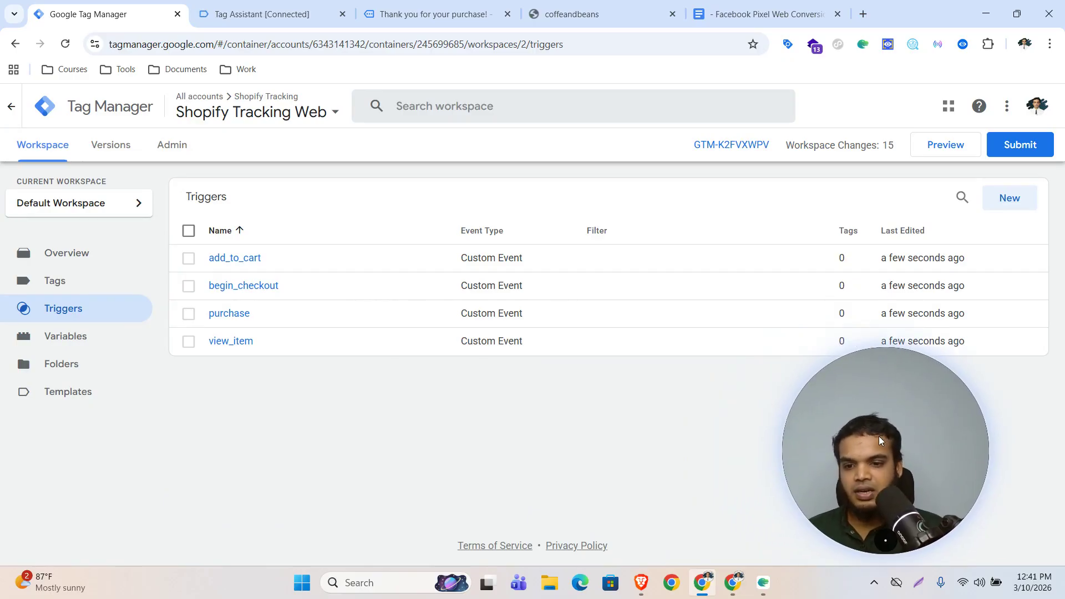
{"action": "left_click", "coordinate": [75, 291]}
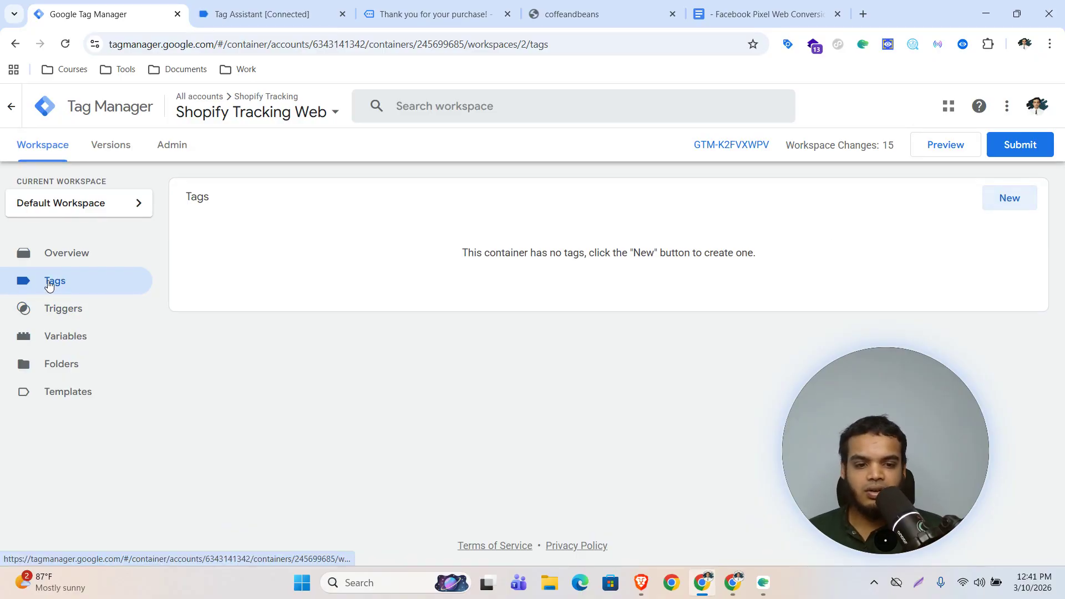
{"action": "left_click", "coordinate": [1022, 209]}
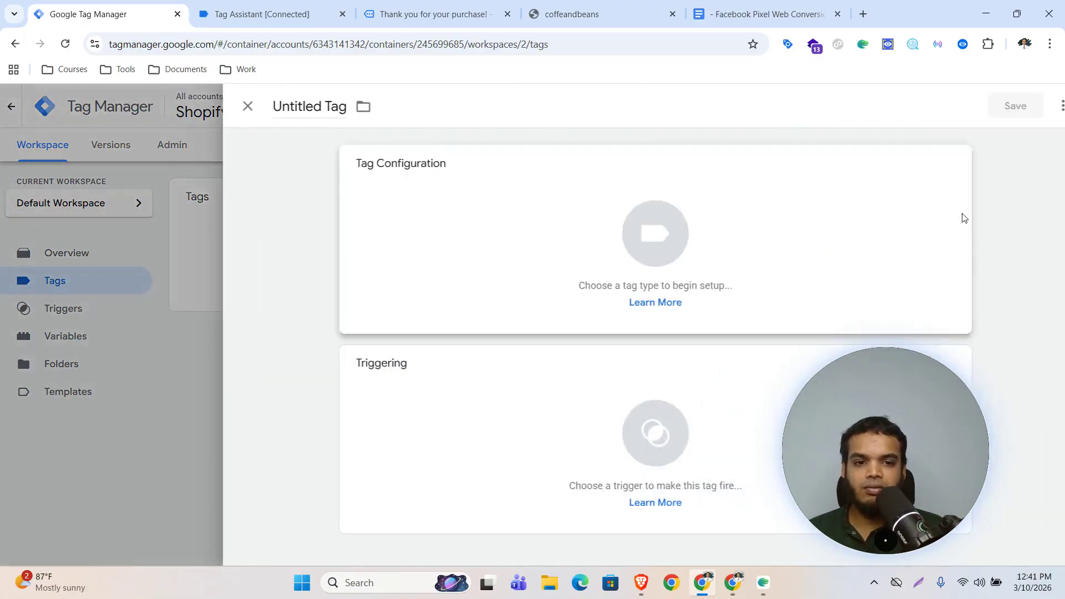
{"action": "left_click", "coordinate": [613, 230]}
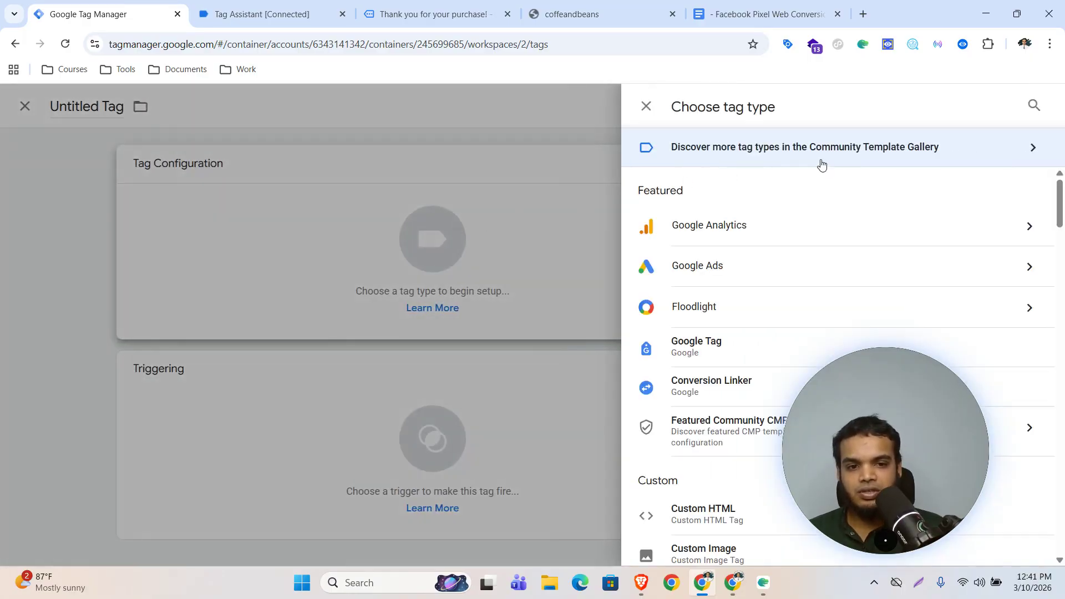
{"action": "left_click", "coordinate": [763, 147]}
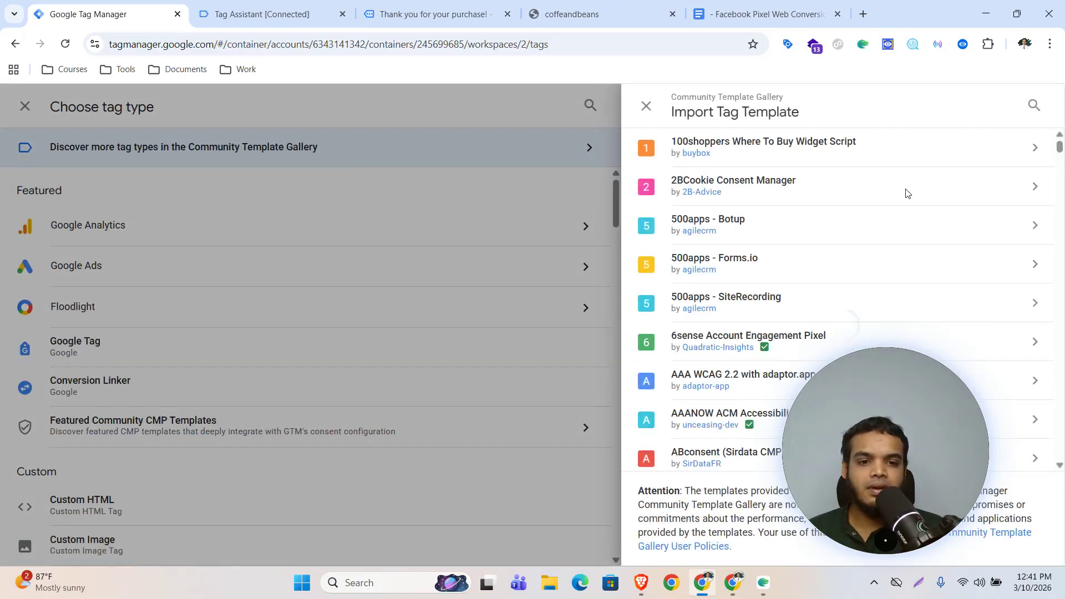
Step: Search the gallery for the Facebook Pixel template by facebook and add it to the workspace
{"action": "left_click", "coordinate": [1034, 105]}
{"action": "type", "text": "f"}
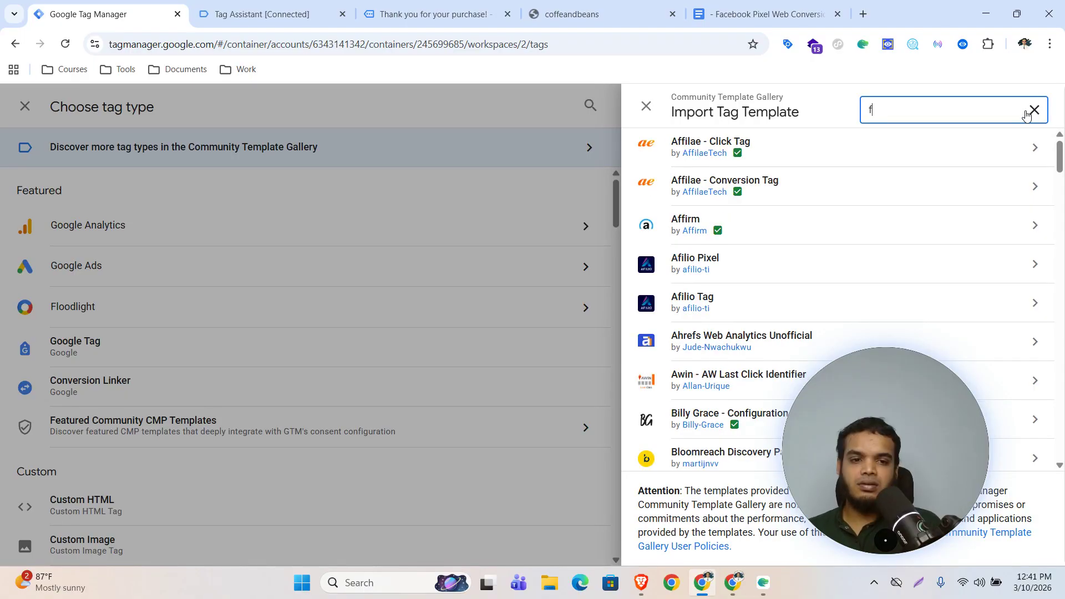
{"action": "type", "text": "acebook"}
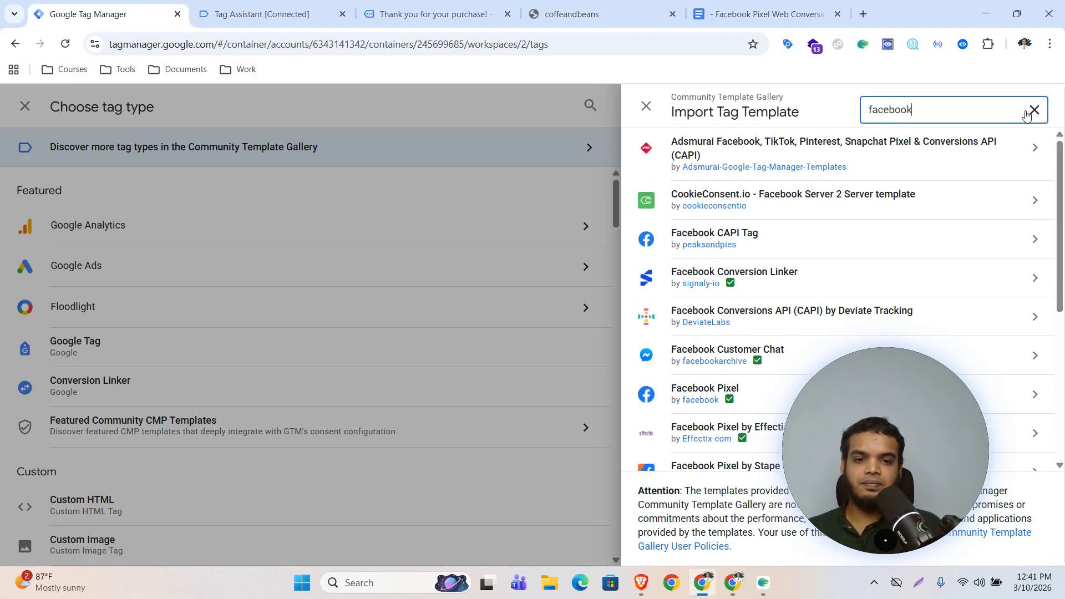
{"action": "type", "text": " pix"}
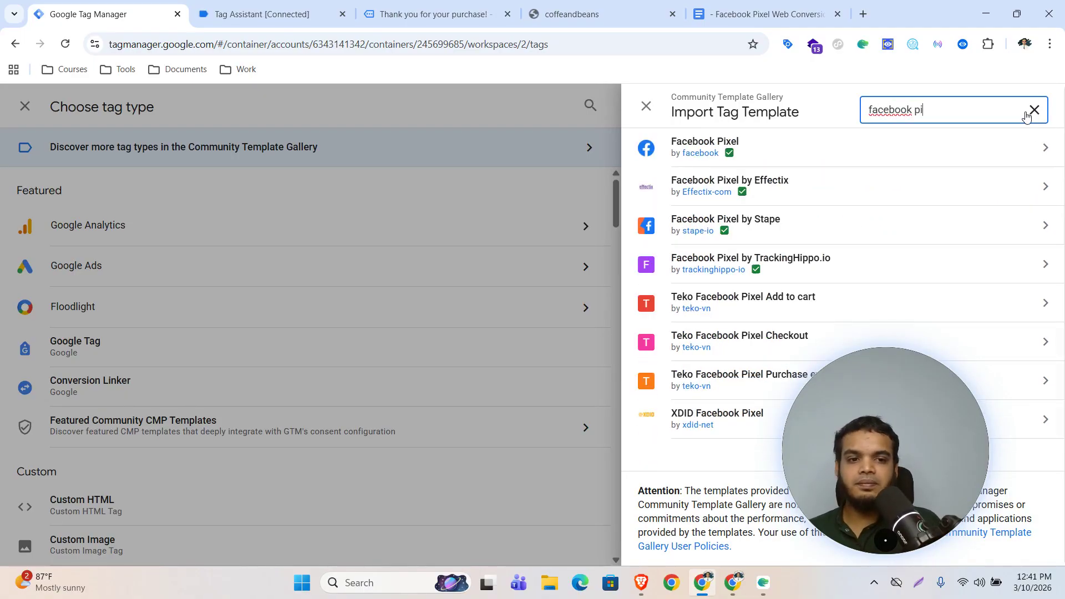
{"action": "left_click", "coordinate": [793, 147]}
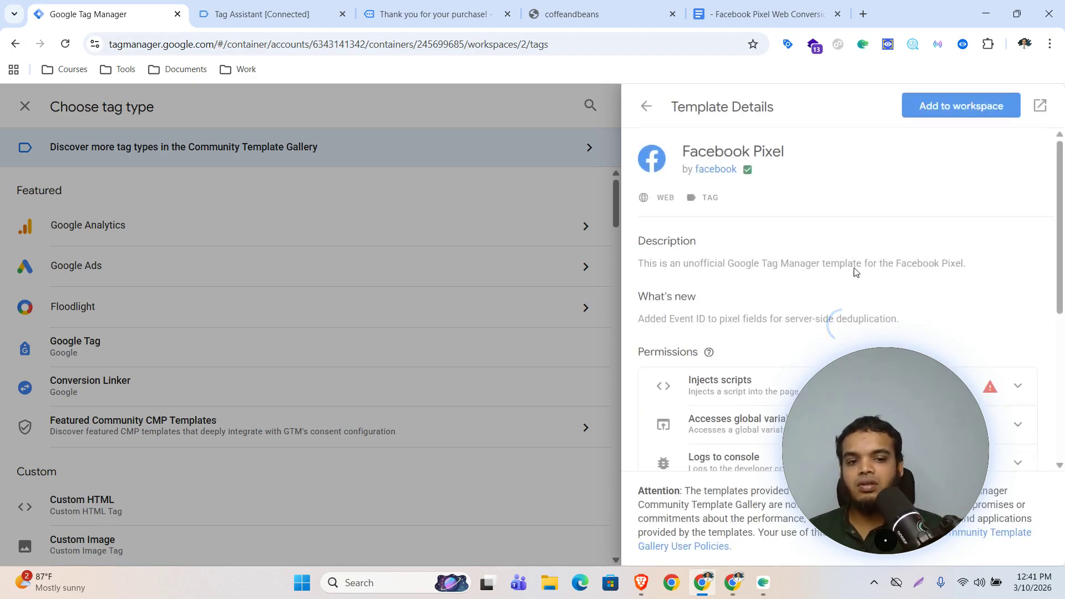
{"action": "left_click", "coordinate": [949, 112]}
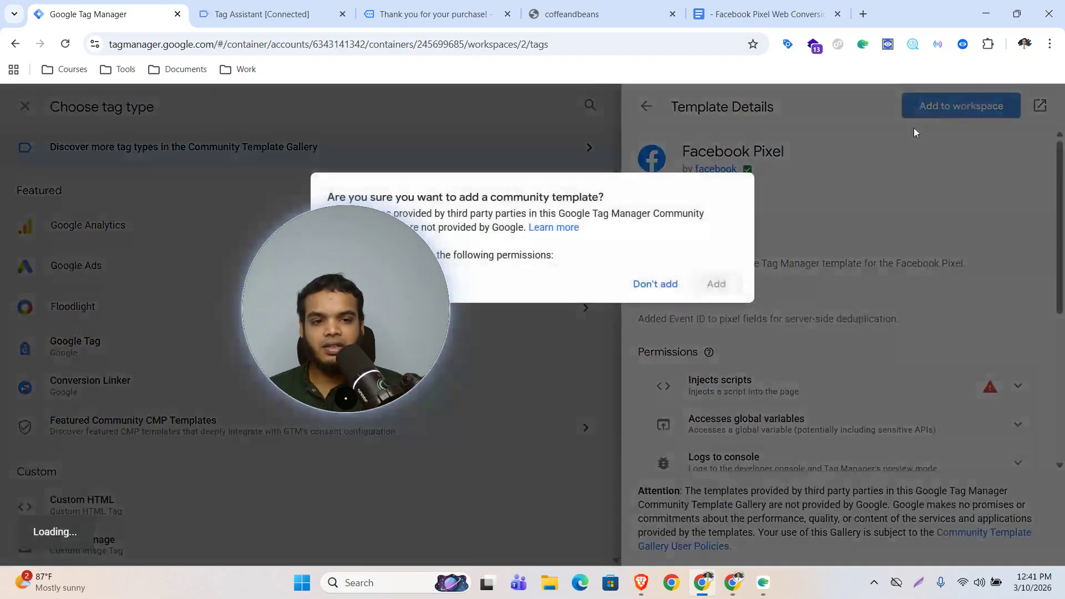
{"action": "left_click", "coordinate": [713, 438]}
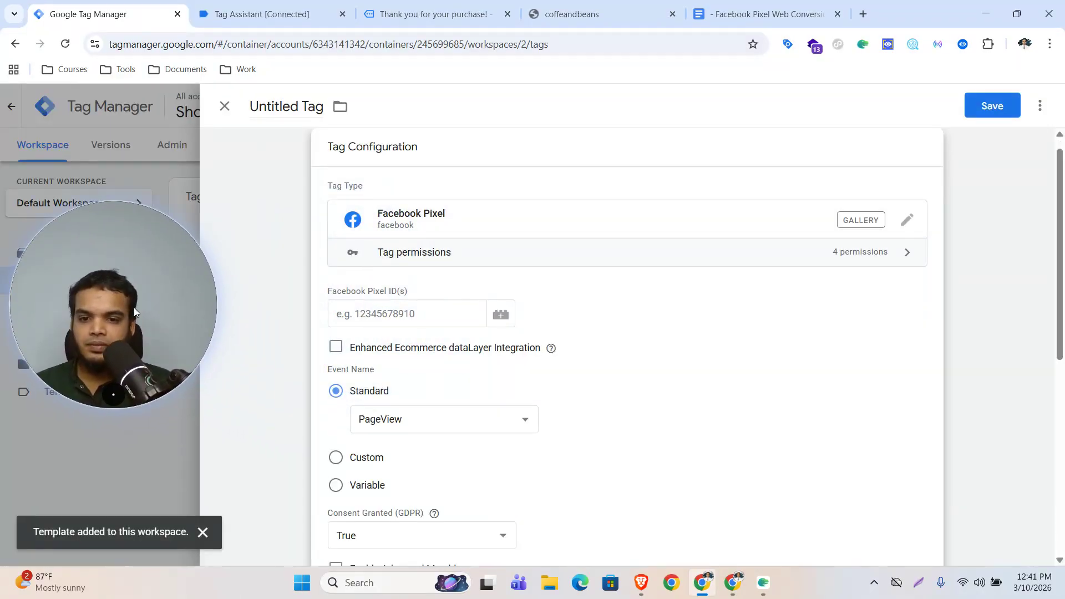
Step: Copy the Website Test Shopify dataset's ID from Meta Events Manager and paste it as the tag's Facebook Pixel ID
{"action": "left_click", "coordinate": [405, 315]}
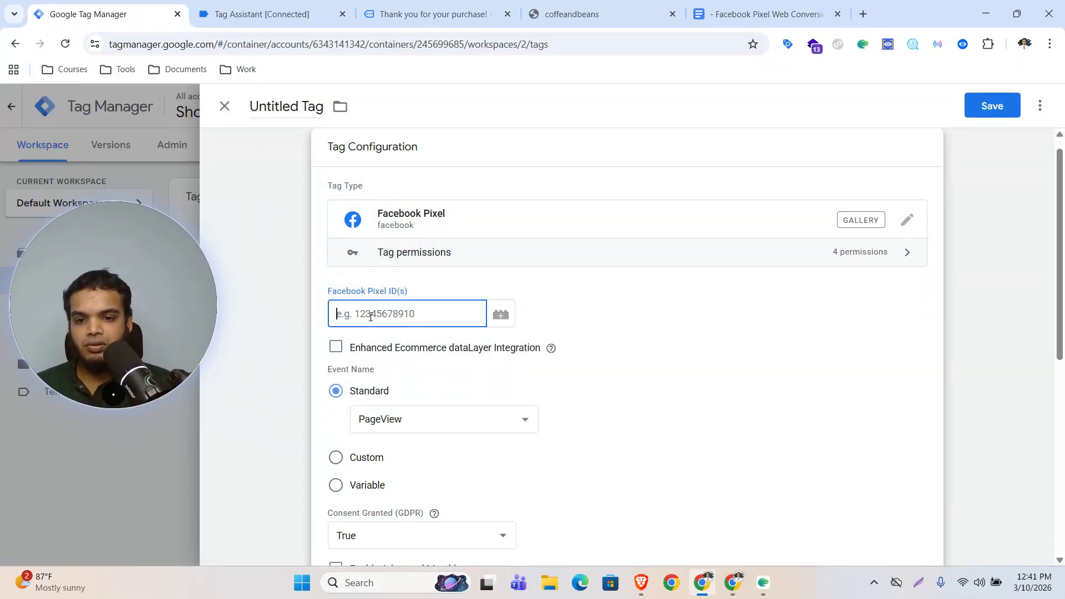
{"action": "left_click", "coordinate": [864, 13]}
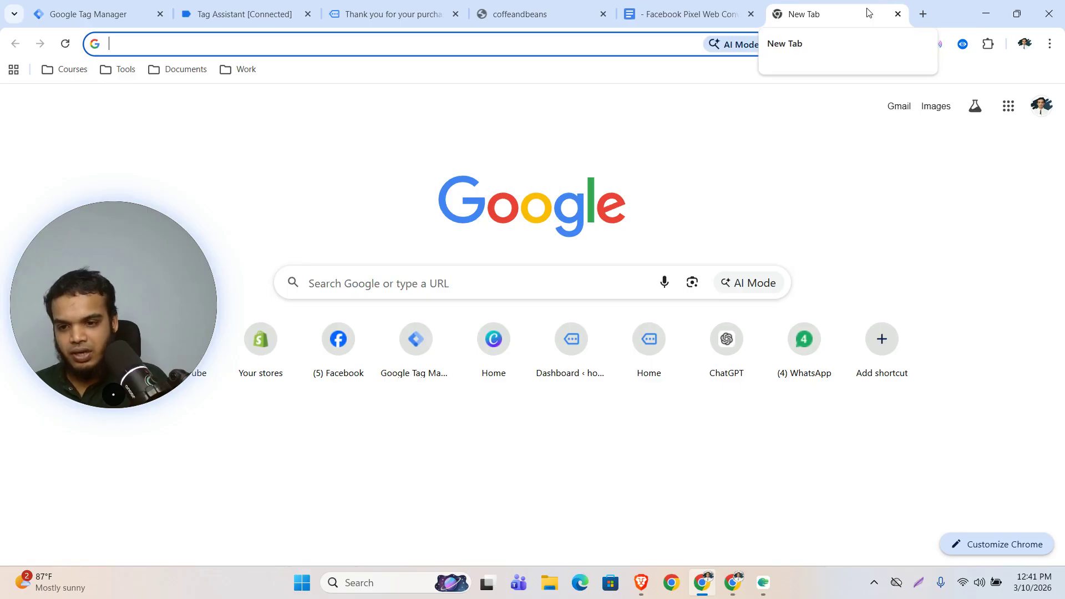
{"action": "type", "text": "eve"}
{"action": "key", "text": "Return"}
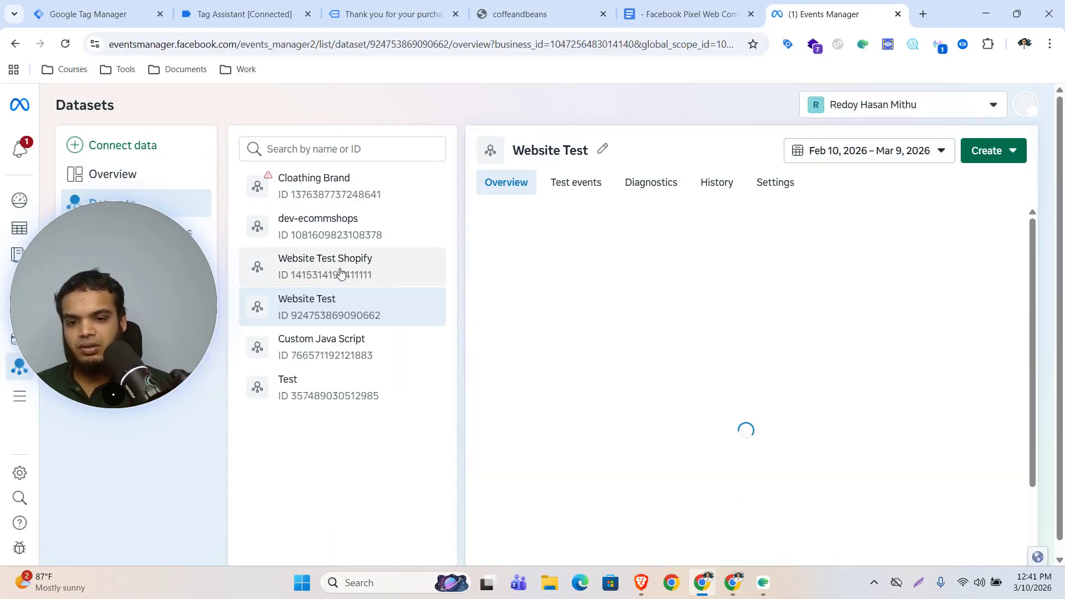
{"action": "left_click", "coordinate": [340, 274]}
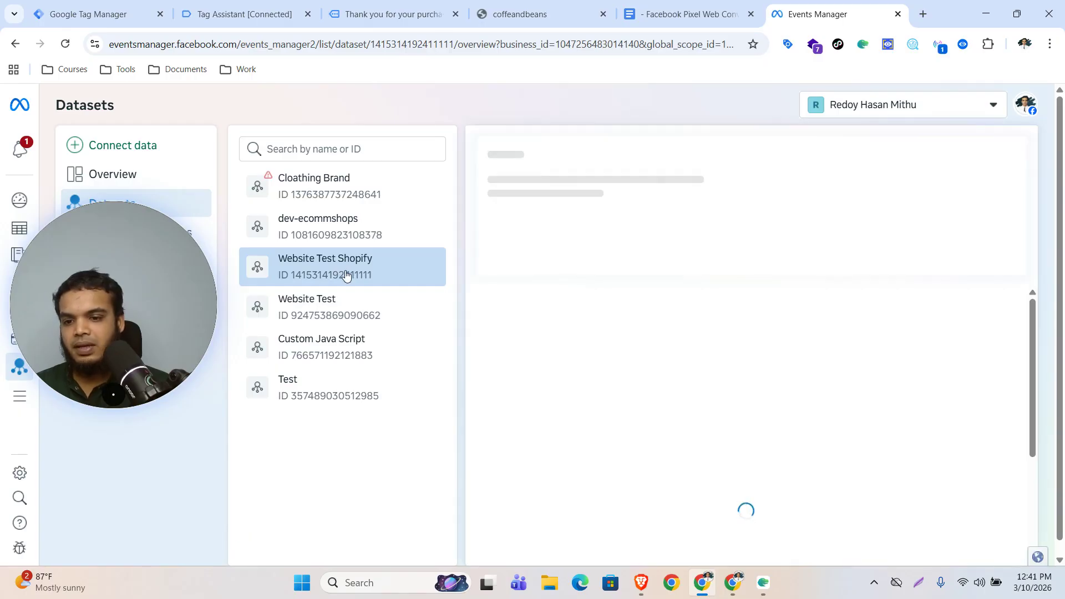
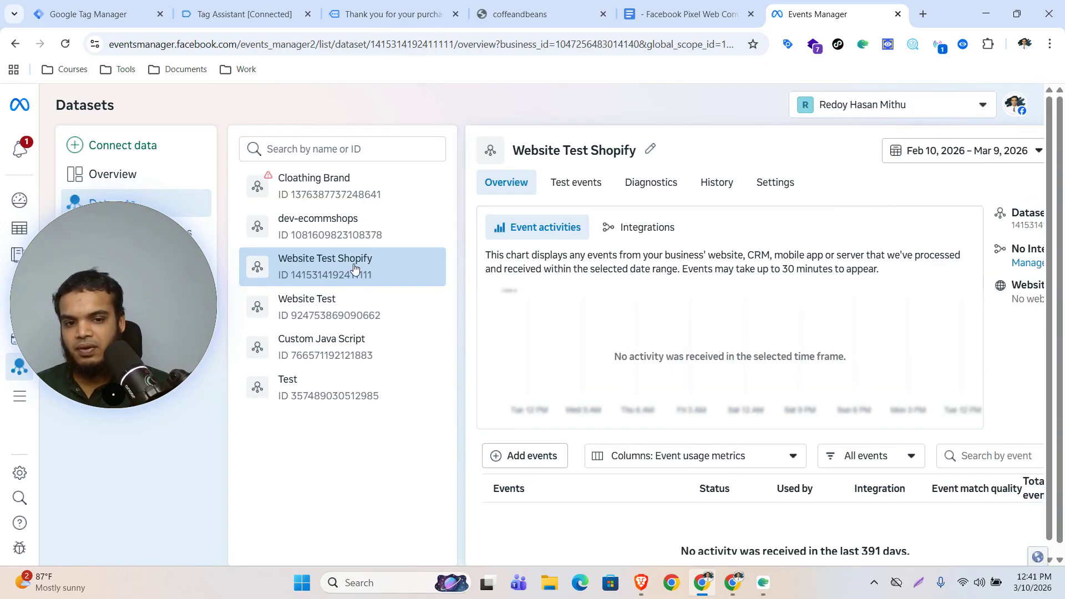
{"action": "left_click", "coordinate": [787, 185]}
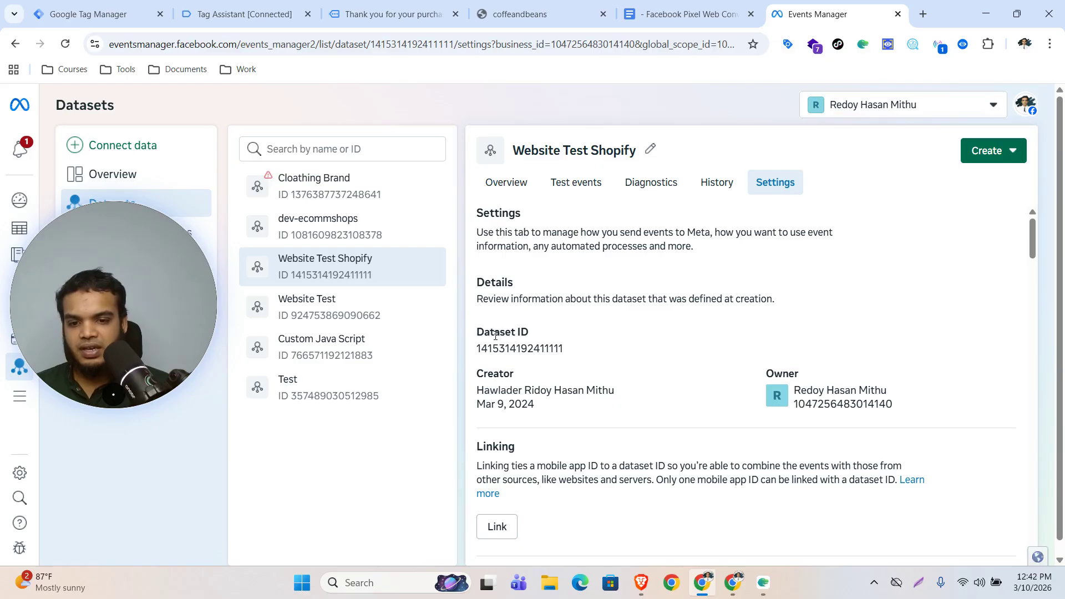
{"action": "left_click", "coordinate": [518, 349]}
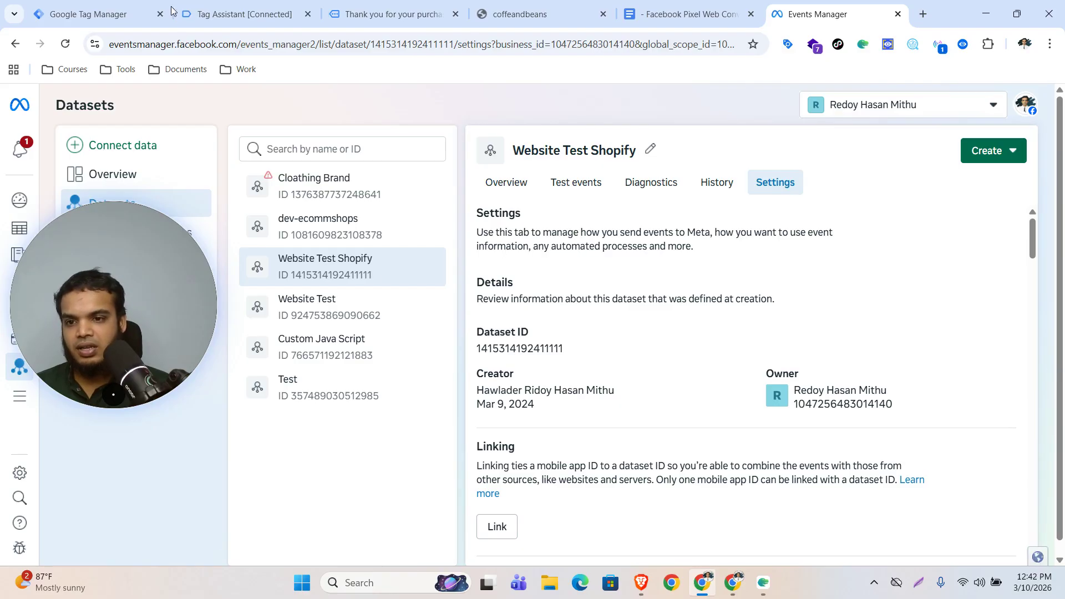
{"action": "left_click", "coordinate": [79, 5]}
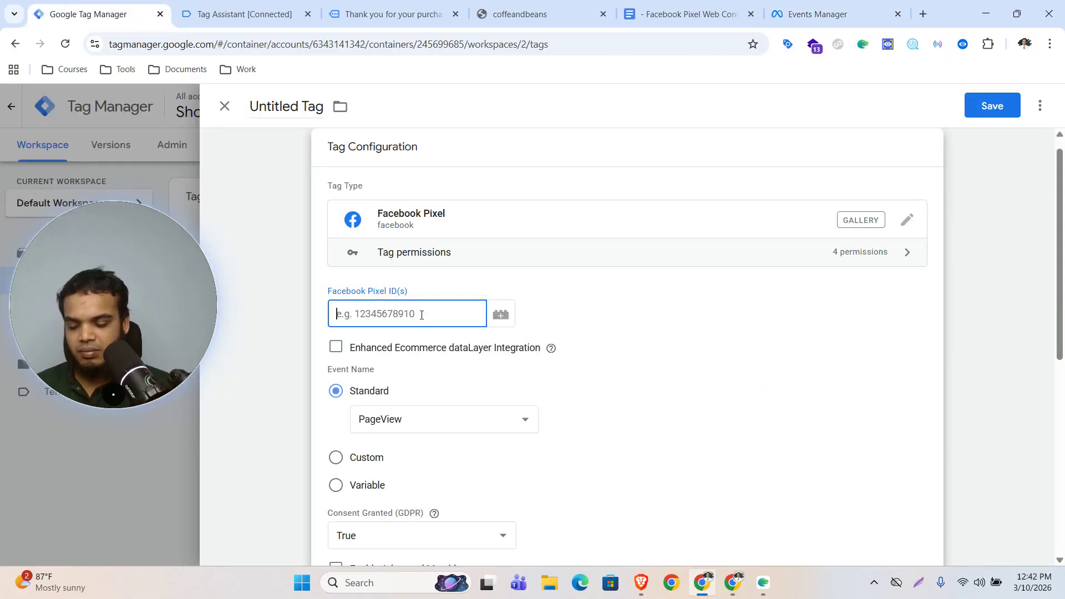
{"action": "key", "text": "ctrl+v"}
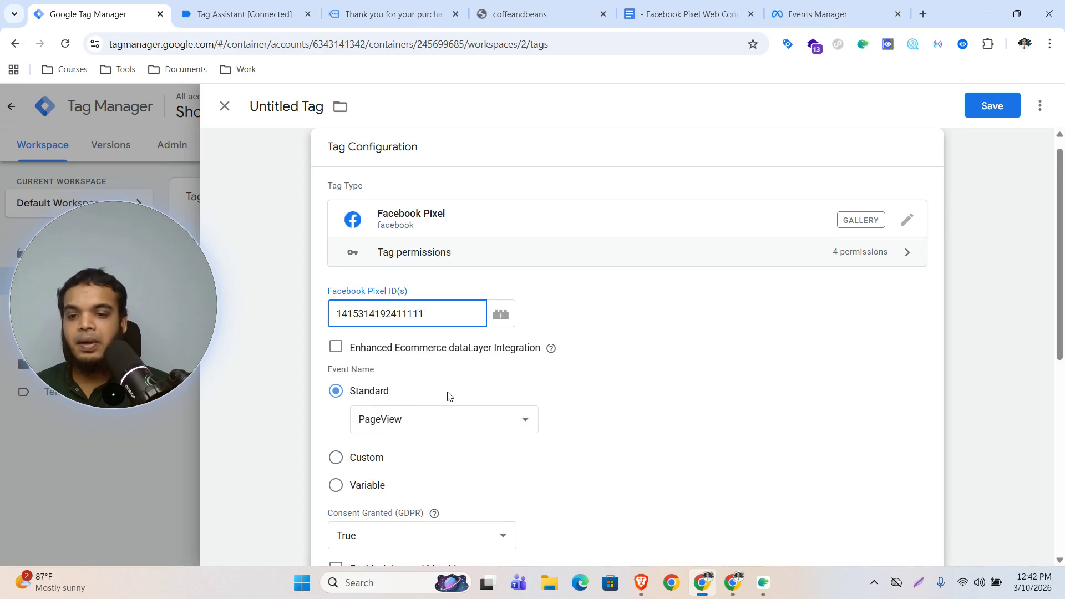
Step: Set the tag firing option to Once per page in the Facebook Pixel tag's advanced settings
{"action": "scroll", "coordinate": [355, 351], "scroll_direction": "down", "scroll_amount": 1}
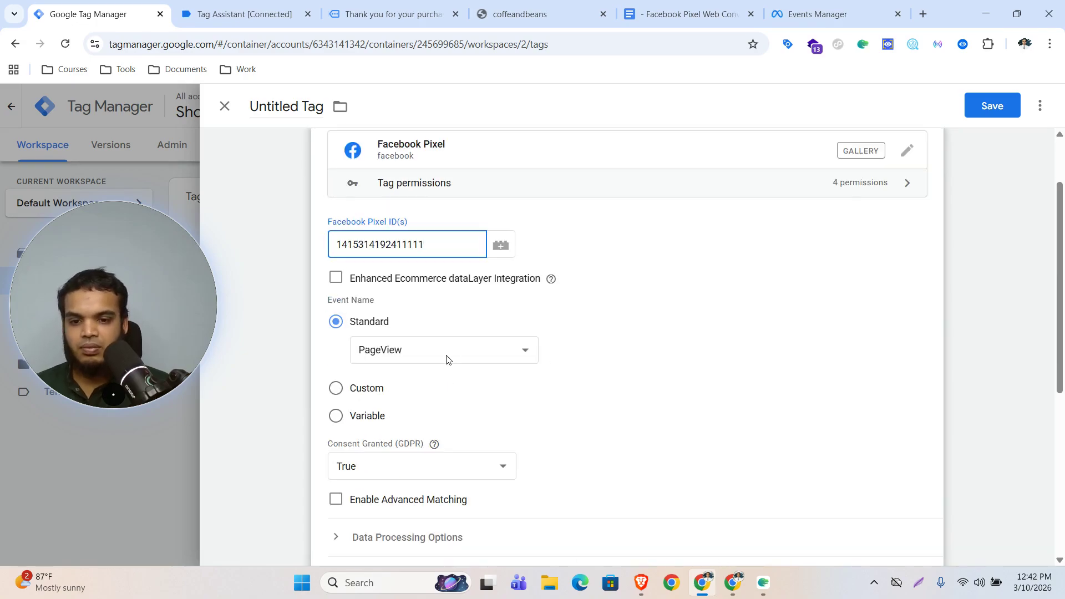
{"action": "scroll", "coordinate": [708, 358], "scroll_direction": "down", "scroll_amount": 3}
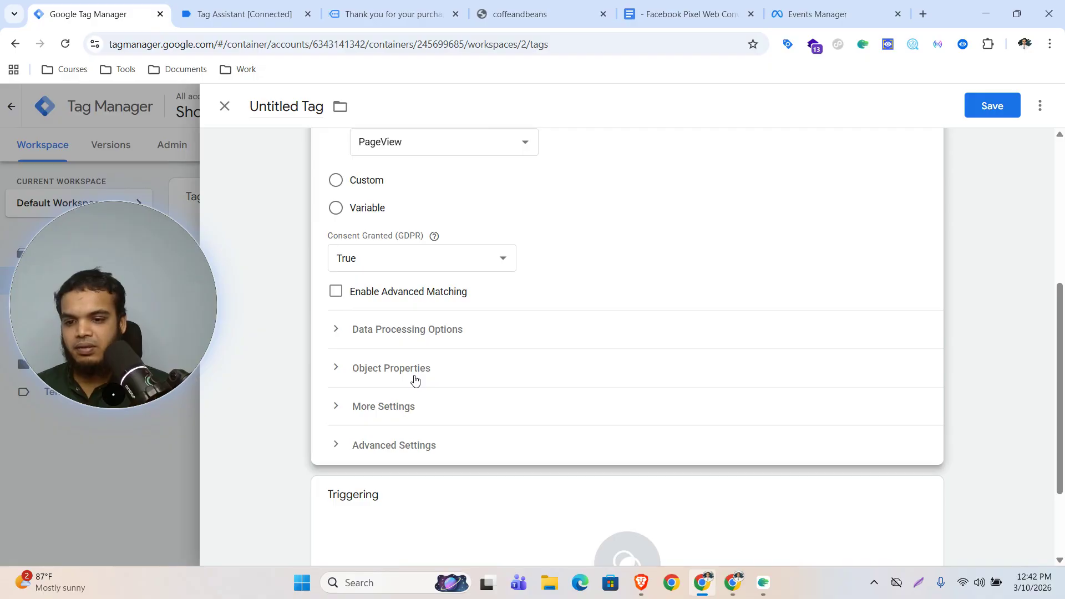
{"action": "scroll", "coordinate": [564, 317], "scroll_direction": "down", "scroll_amount": 2}
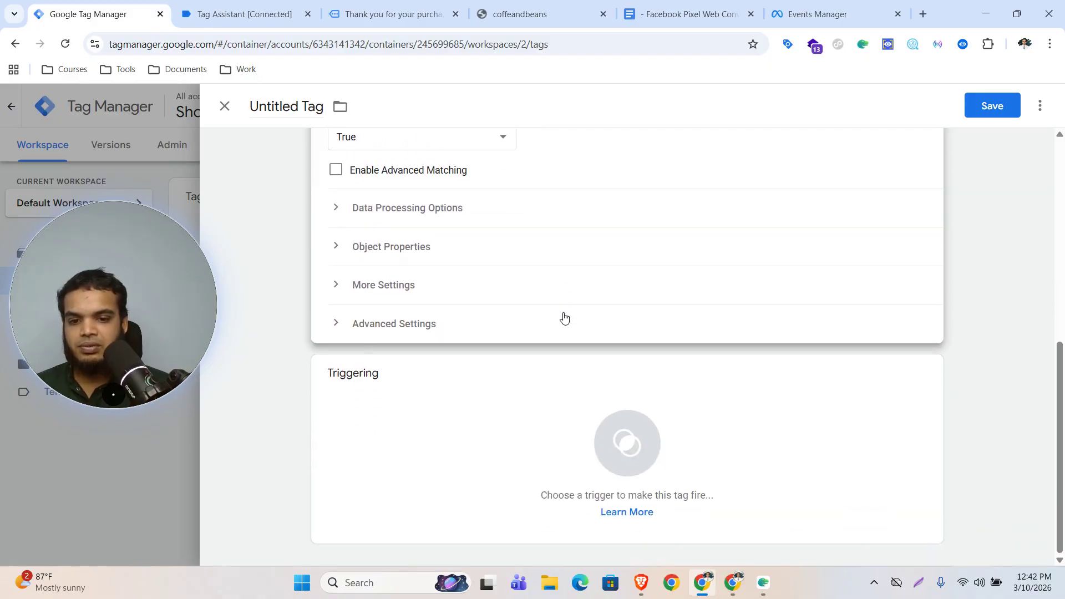
{"action": "left_click", "coordinate": [416, 326]}
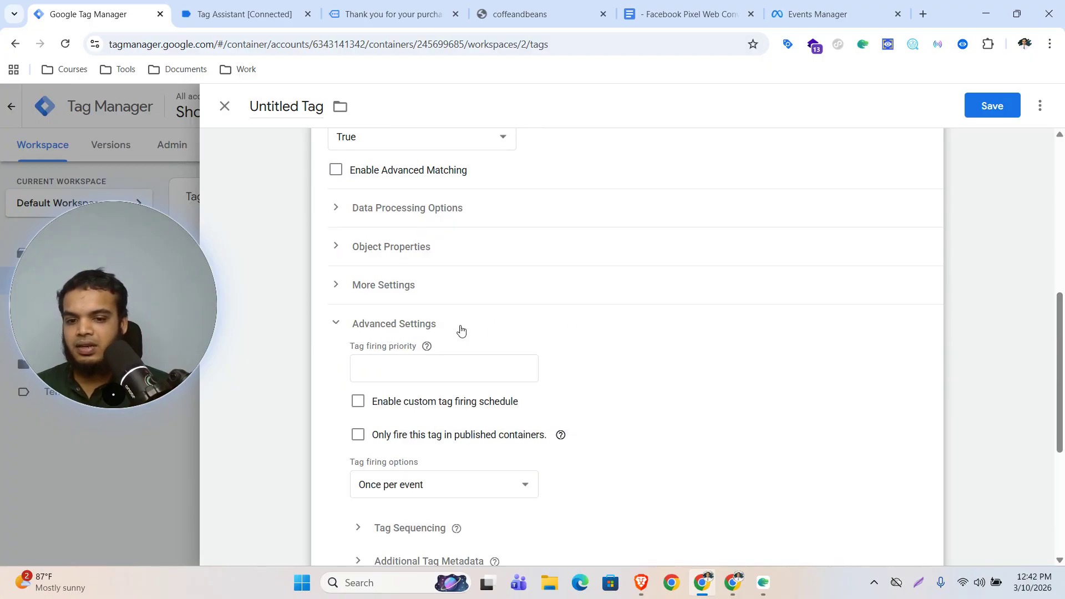
{"action": "scroll", "coordinate": [527, 355], "scroll_direction": "down", "scroll_amount": 2}
{"action": "left_click", "coordinate": [495, 350]}
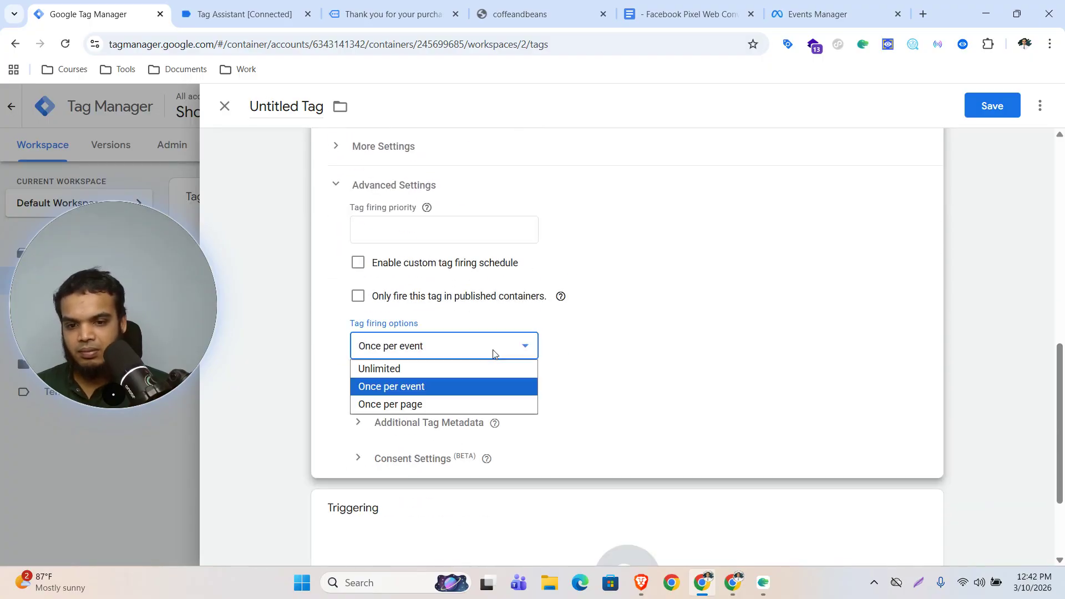
{"action": "left_click", "coordinate": [394, 405]}
Step: Assign the All Pages page view trigger to the Facebook Pixel tag
{"action": "scroll", "coordinate": [511, 418], "scroll_direction": "down", "scroll_amount": 2}
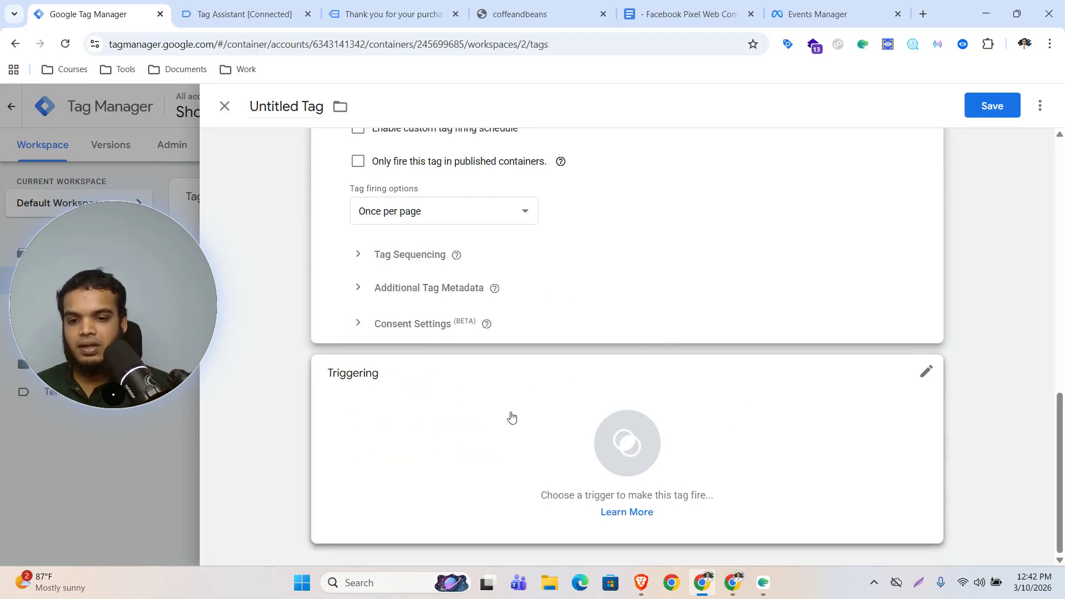
{"action": "left_click", "coordinate": [636, 428]}
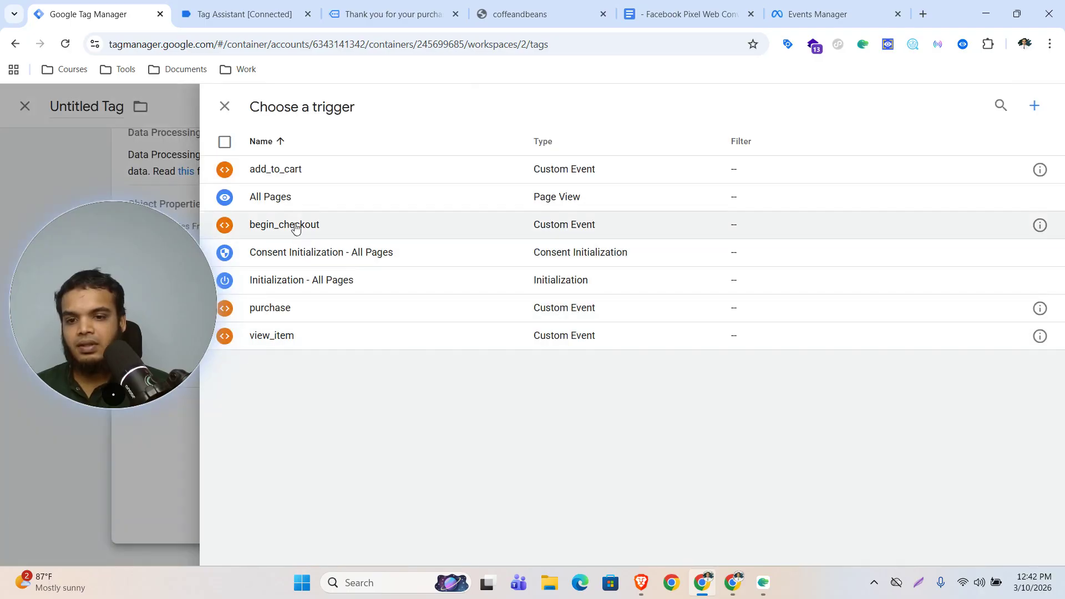
{"action": "left_click", "coordinate": [306, 201]}
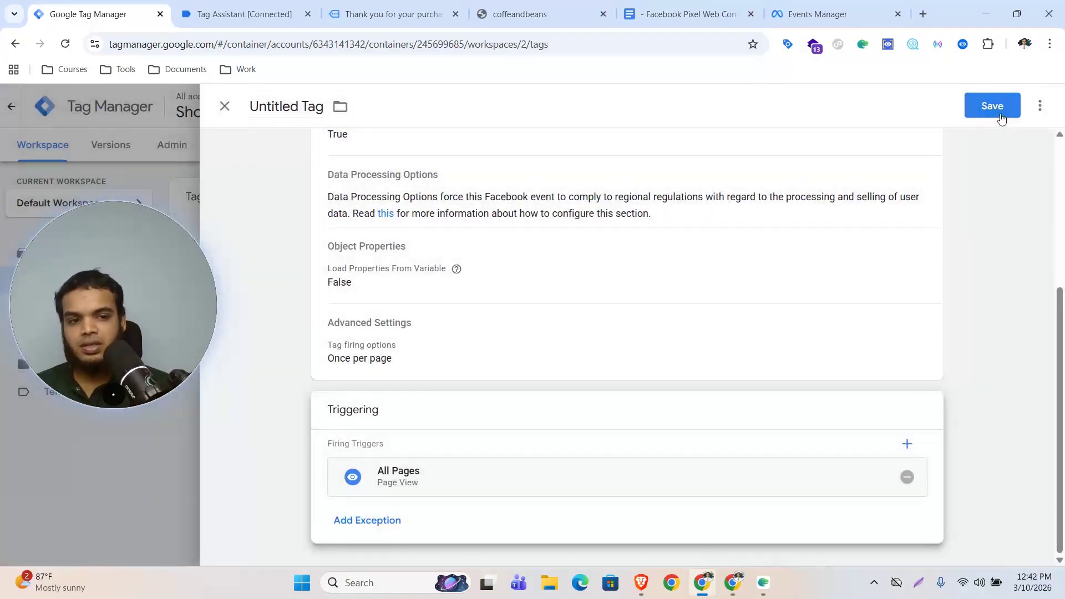
Step: Save the PageView tag under the name Facebook Pixel || PageView
{"action": "left_click", "coordinate": [993, 106]}
{"action": "left_click", "coordinate": [530, 275]}
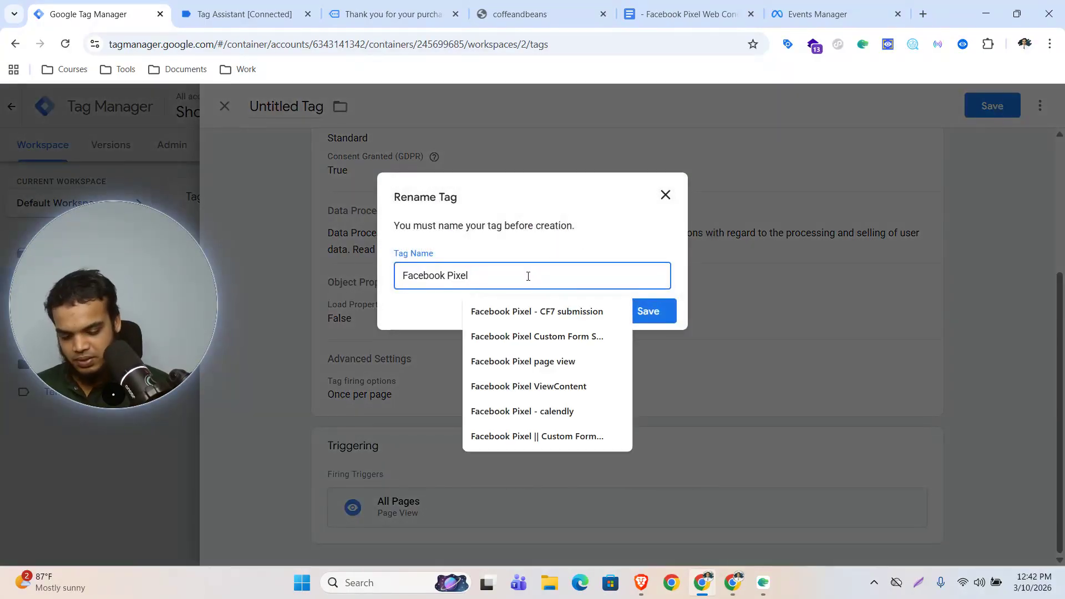
{"action": "type", "text": "|| P"}
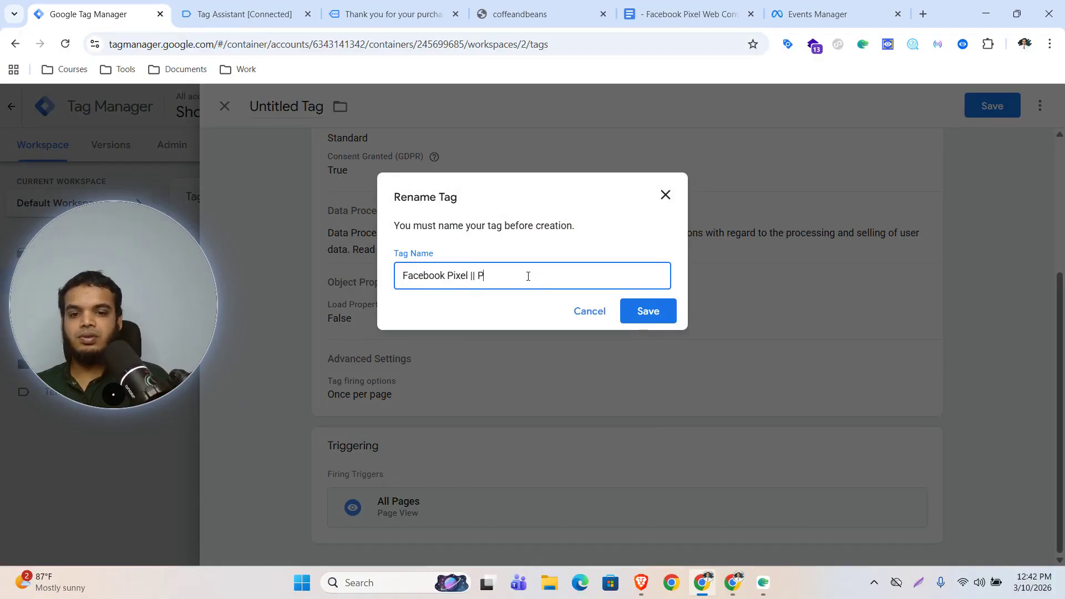
{"action": "type", "text": "ageView"}
{"action": "left_click", "coordinate": [644, 311]}
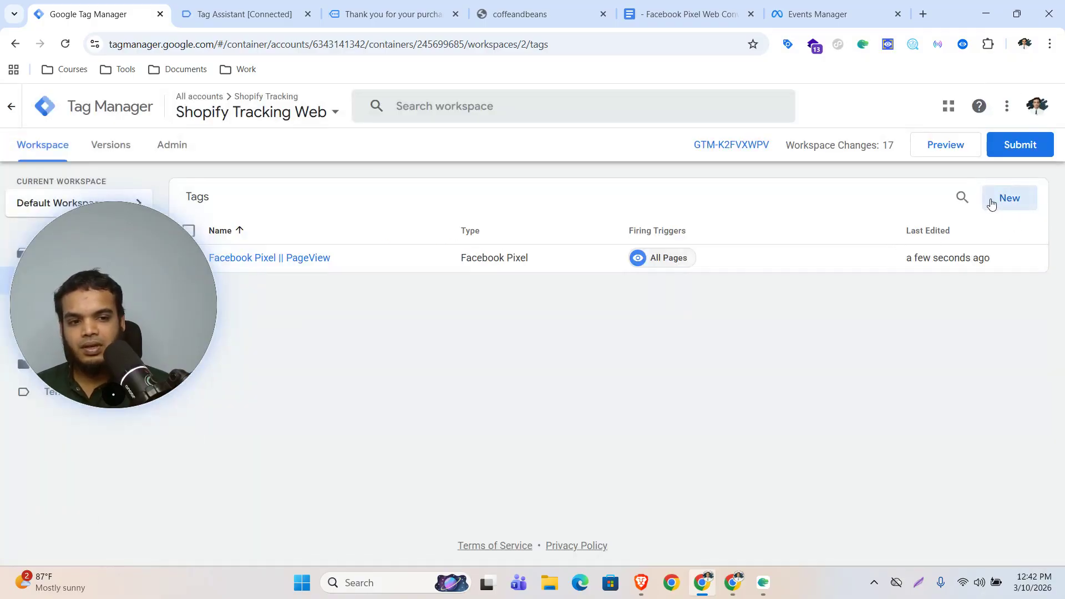
Step: Create a new tag of the Facebook Pixel template type and paste the copied dataset ID as its Facebook Pixel ID
{"action": "left_click", "coordinate": [1017, 207]}
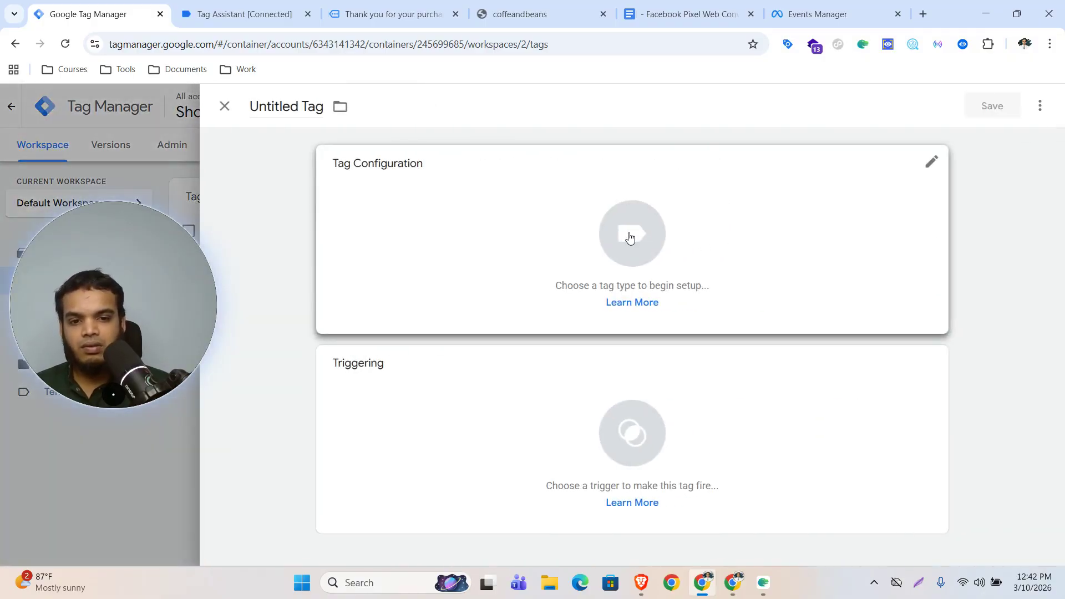
{"action": "left_click", "coordinate": [630, 232]}
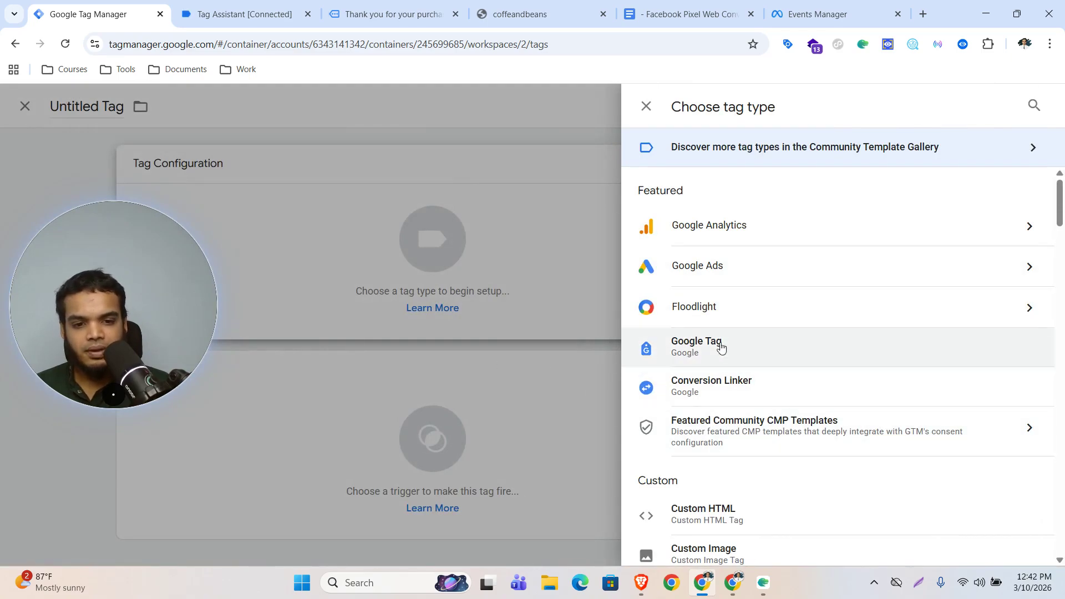
{"action": "scroll", "coordinate": [721, 347], "scroll_direction": "down", "scroll_amount": 3}
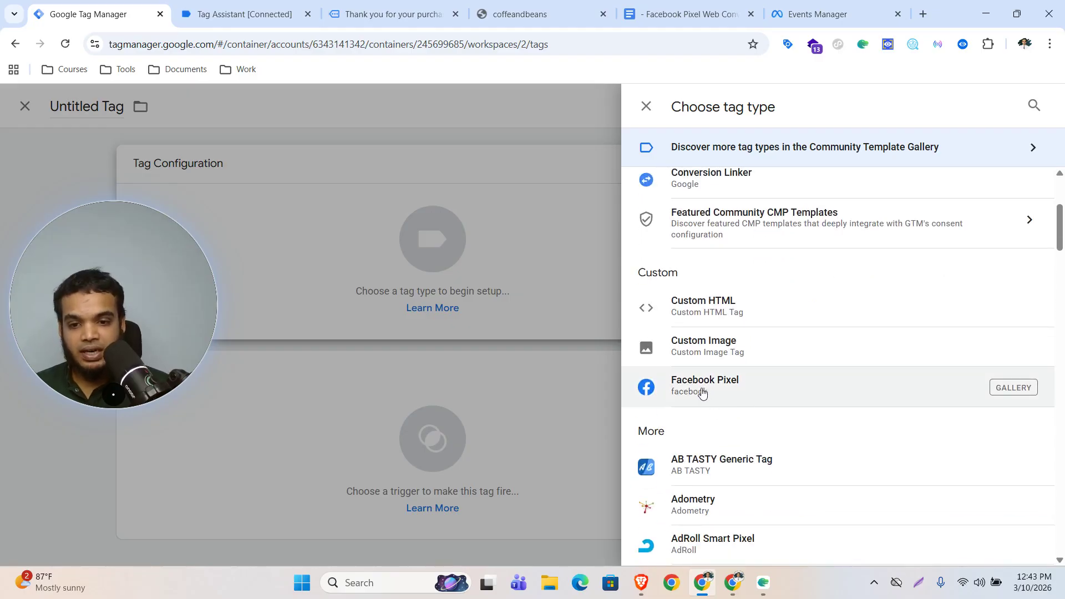
{"action": "left_click", "coordinate": [706, 387]}
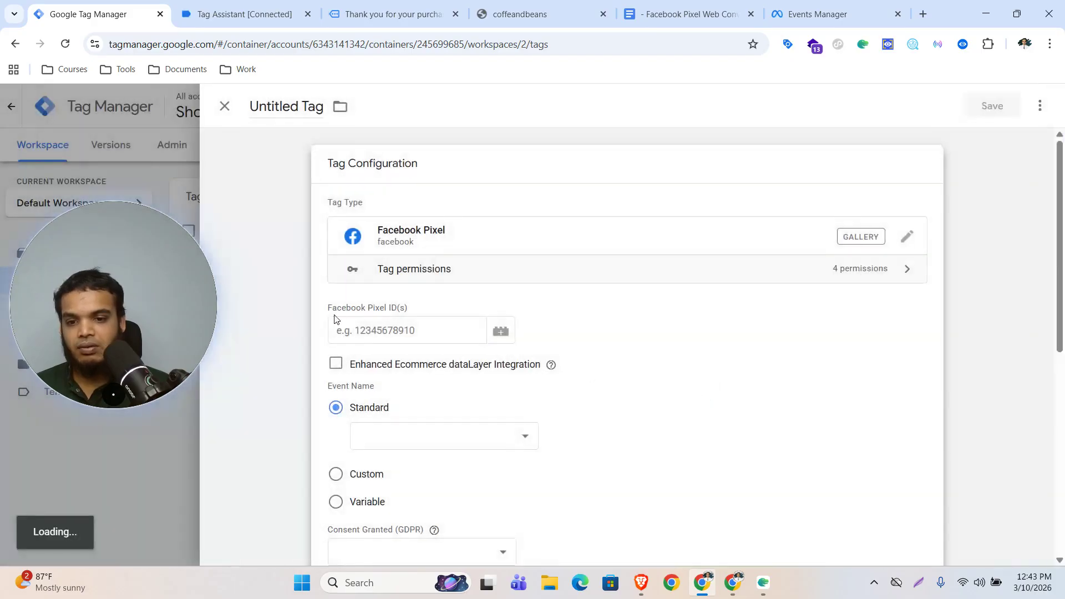
{"action": "left_click", "coordinate": [398, 317]}
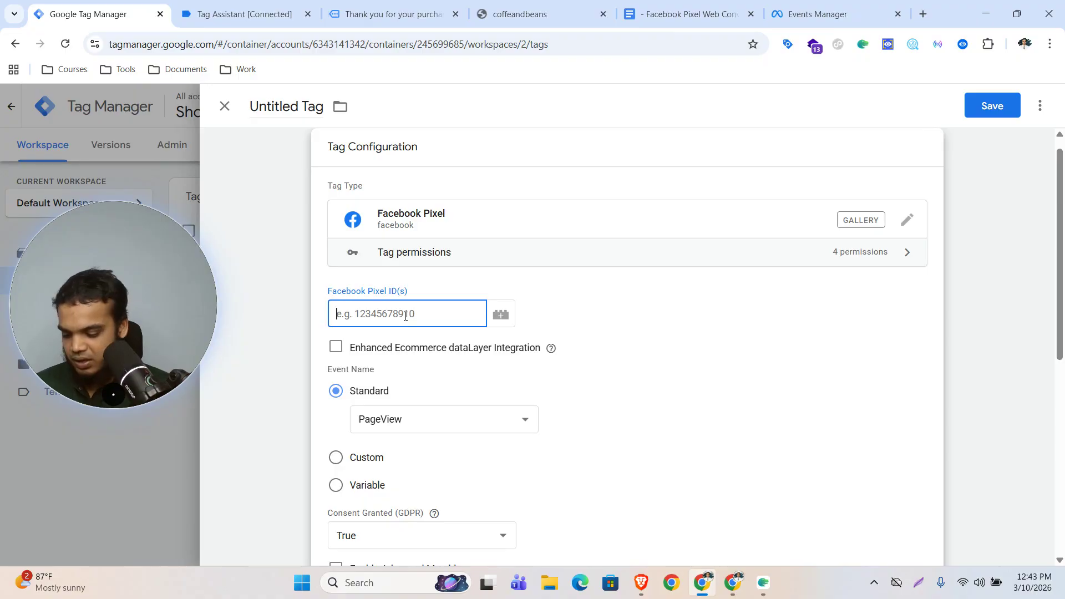
{"action": "key", "text": "super+v"}
{"action": "left_click", "coordinate": [417, 433]}
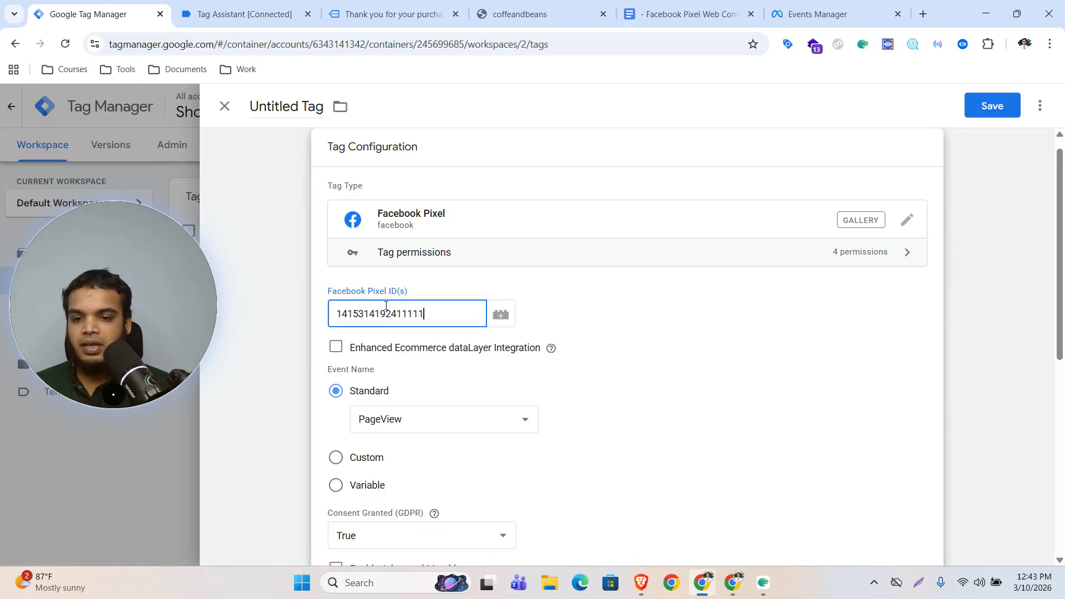
Step: Set the tag's standard event to ViewContent and consult the ViewContent Event Setup section in the Facebook Pixel Web Conversion Tracking document
{"action": "left_click", "coordinate": [516, 423]}
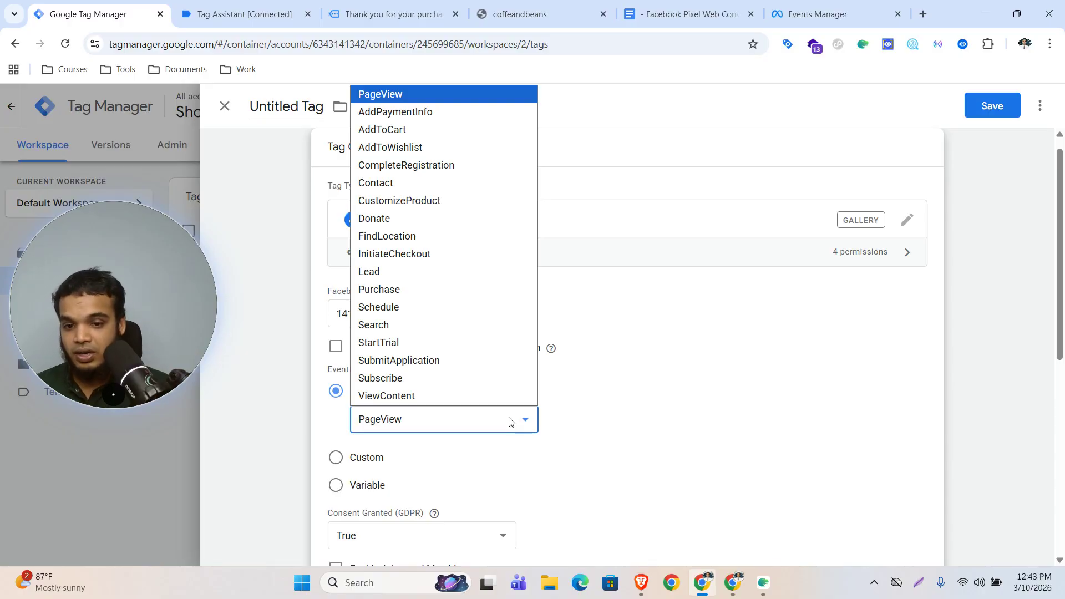
{"action": "left_click", "coordinate": [445, 395]}
{"action": "left_click", "coordinate": [685, 14]}
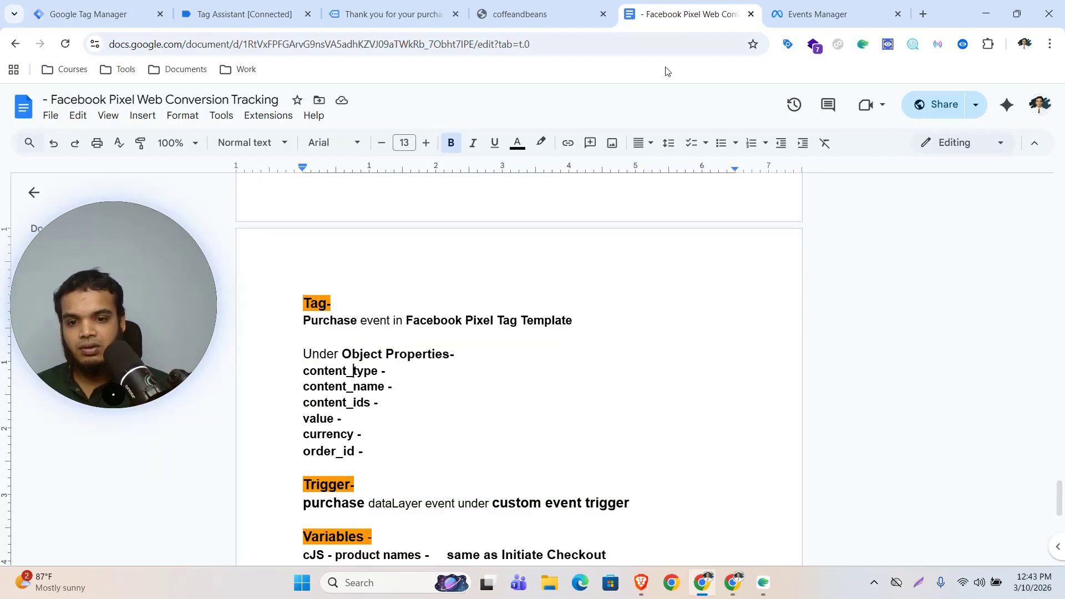
{"action": "scroll", "coordinate": [481, 395], "scroll_direction": "up", "scroll_amount": 20}
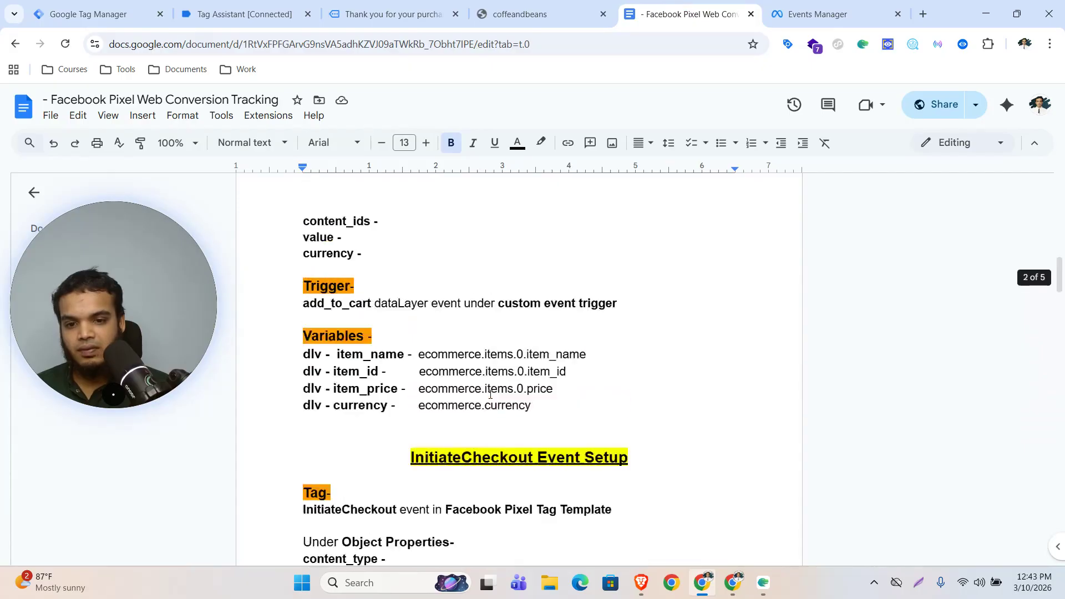
{"action": "scroll", "coordinate": [490, 395], "scroll_direction": "up", "scroll_amount": 15}
{"action": "left_click", "coordinate": [496, 408]}
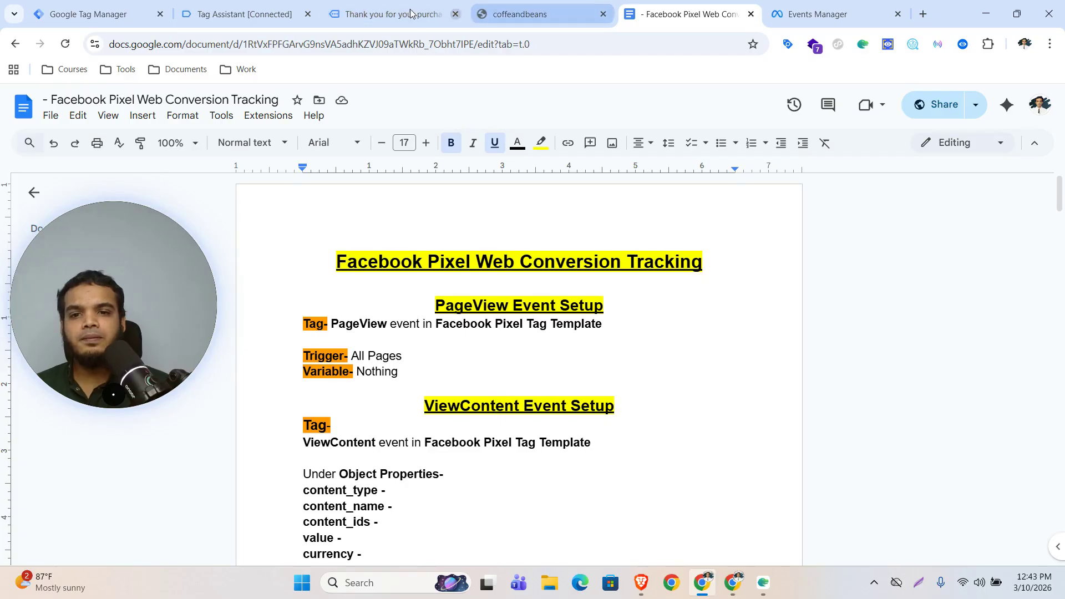
Step: Return to Tag Manager and add five empty rows under the tag's Object Properties
{"action": "key", "text": "ctrl+1"}
{"action": "scroll", "coordinate": [550, 350], "scroll_direction": "down", "scroll_amount": 3}
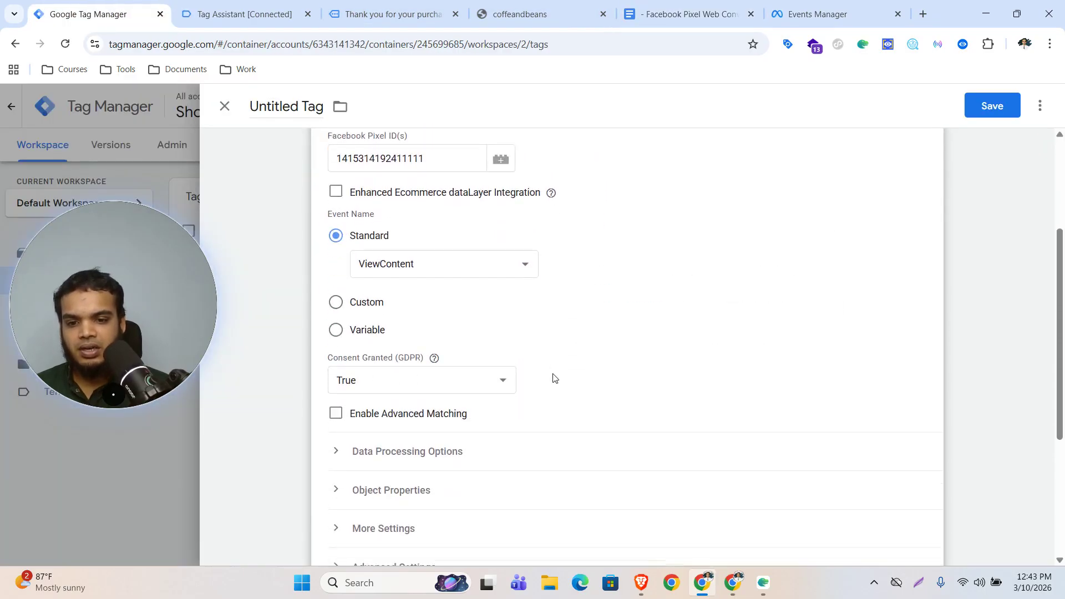
{"action": "scroll", "coordinate": [553, 378], "scroll_direction": "down", "scroll_amount": 2}
{"action": "left_click", "coordinate": [372, 375]}
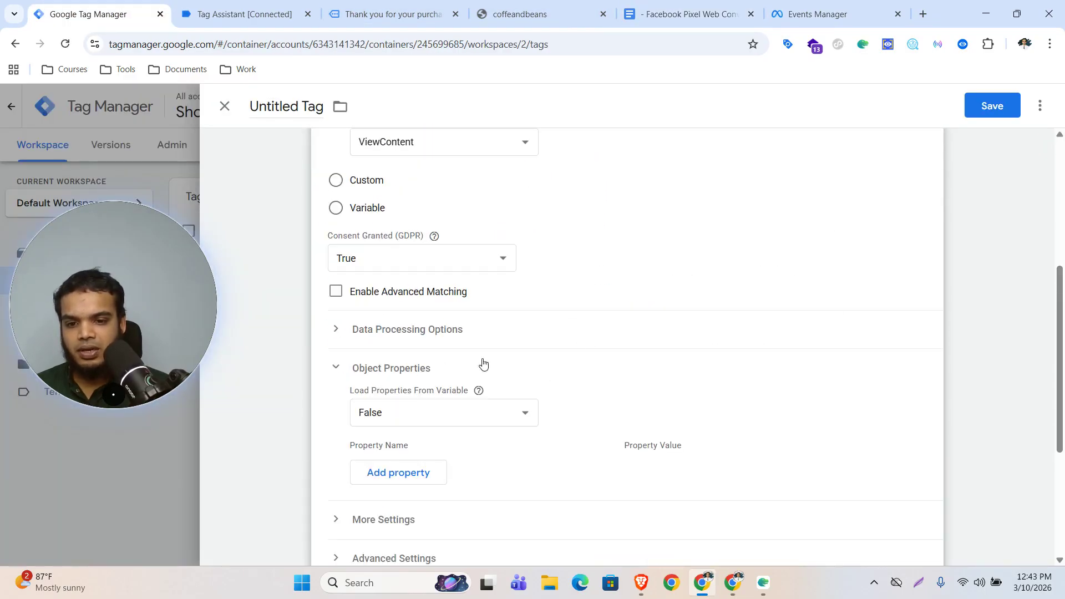
{"action": "scroll", "coordinate": [494, 360], "scroll_direction": "down", "scroll_amount": 3}
{"action": "left_click", "coordinate": [399, 264]}
{"action": "left_click", "coordinate": [409, 298]}
{"action": "left_click", "coordinate": [405, 338]}
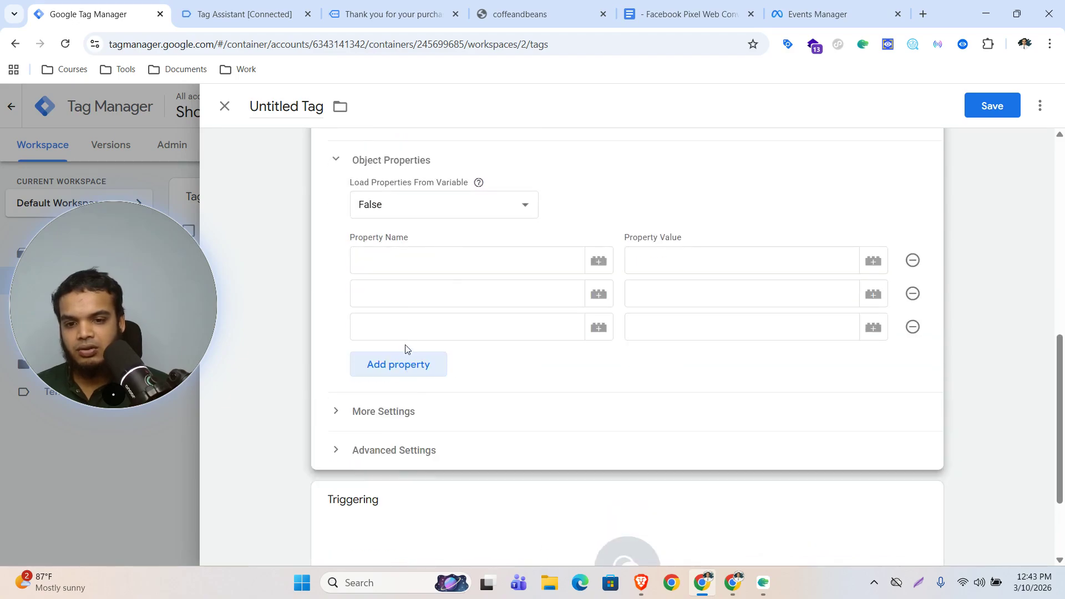
{"action": "left_click", "coordinate": [405, 367]}
{"action": "left_click", "coordinate": [405, 393]}
Step: Copy content_type from the tracking document's ViewContent section into the first object property's name
{"action": "left_click", "coordinate": [442, 277]}
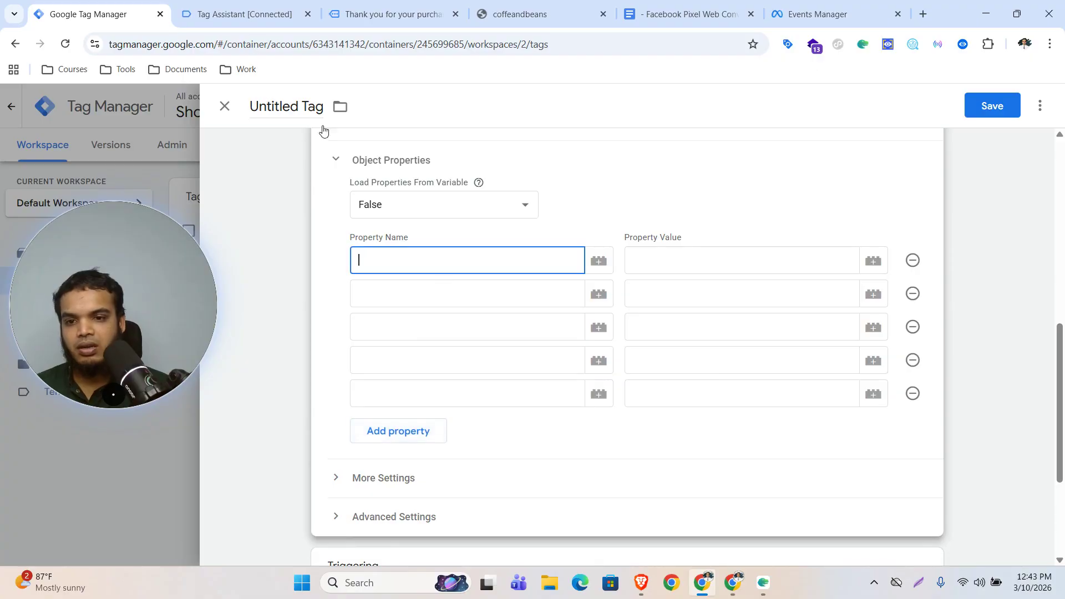
{"action": "left_click", "coordinate": [668, 4]}
{"action": "scroll", "coordinate": [479, 409], "scroll_direction": "down", "scroll_amount": 1}
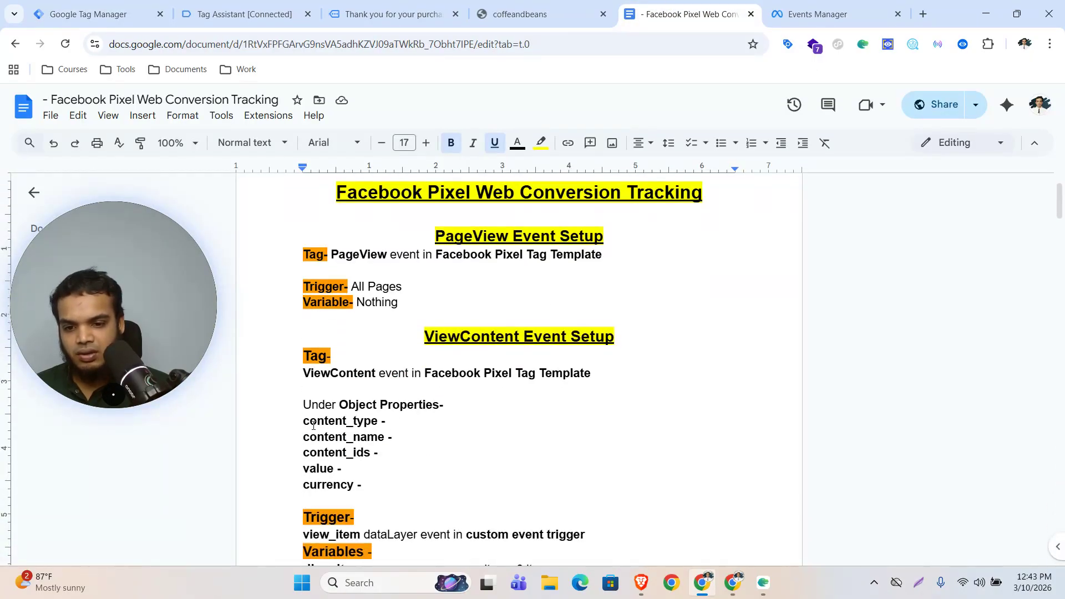
{"action": "left_click_drag", "start_coordinate": [305, 420], "coordinate": [379, 422]}
{"action": "key", "text": "ctrl+c"}
{"action": "left_click", "coordinate": [100, 14]}
{"action": "key", "text": "ctrl+v"}
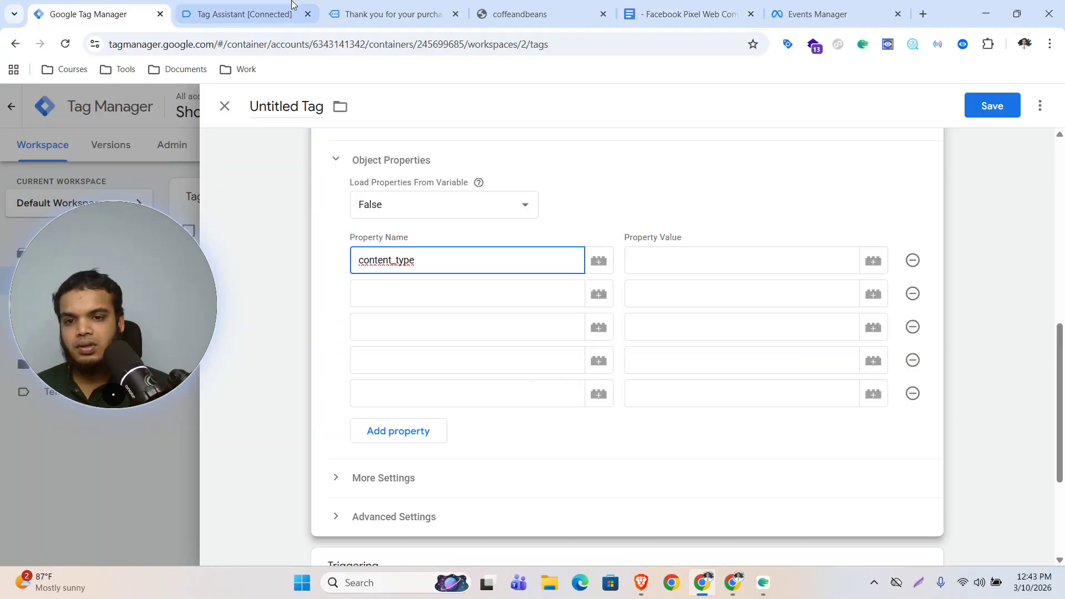
Step: Copy content_name, content_ids, value and currency from the tracking document into the next four object property names
{"action": "left_click", "coordinate": [682, 10]}
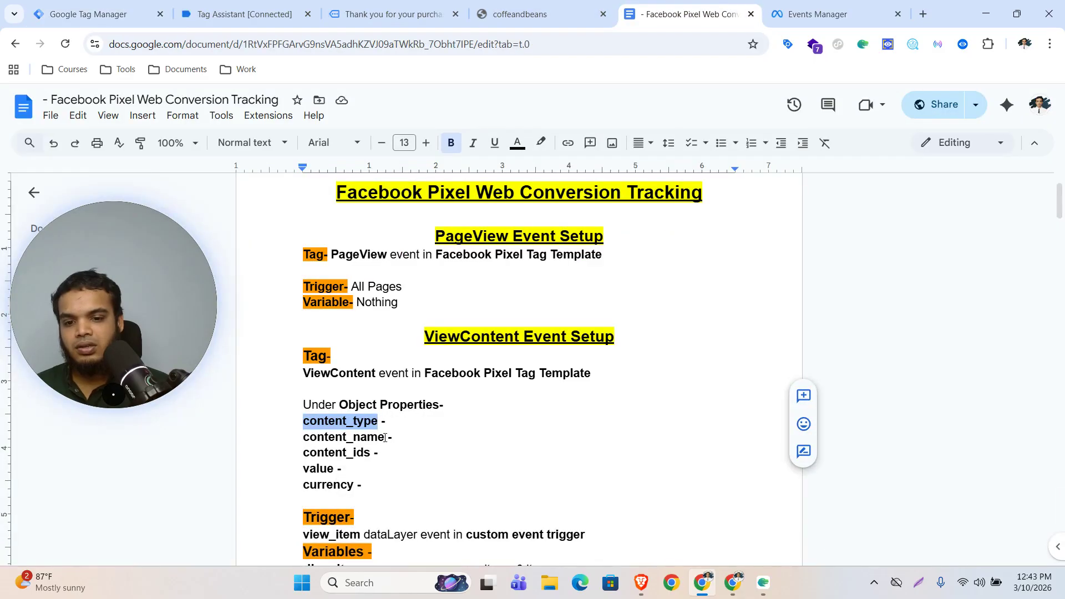
{"action": "left_click_drag", "start_coordinate": [385, 437], "coordinate": [306, 443]}
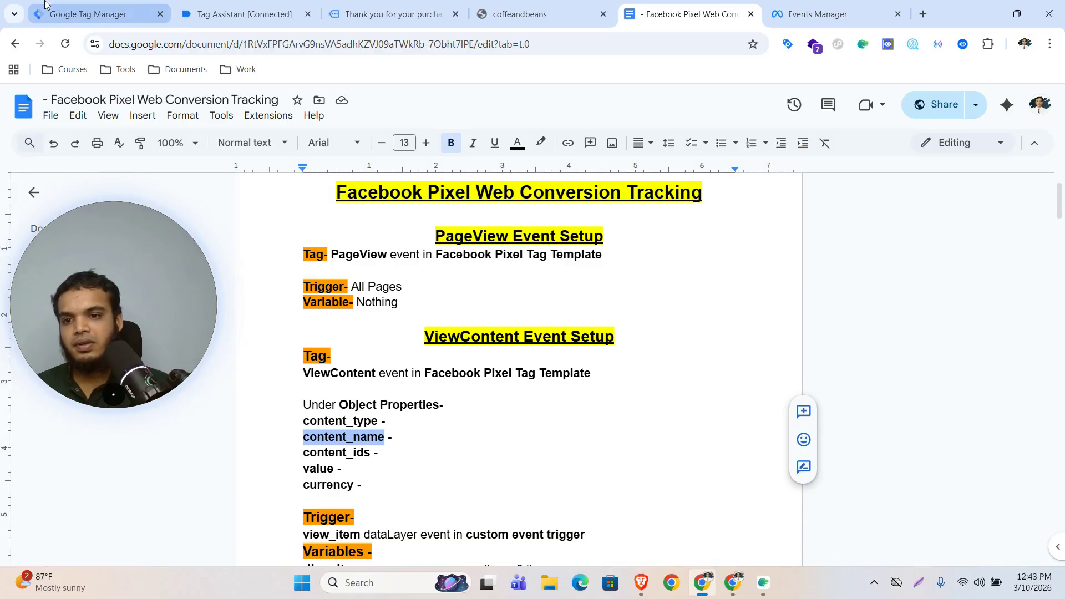
{"action": "left_click_drag", "start_coordinate": [370, 453], "coordinate": [301, 455]}
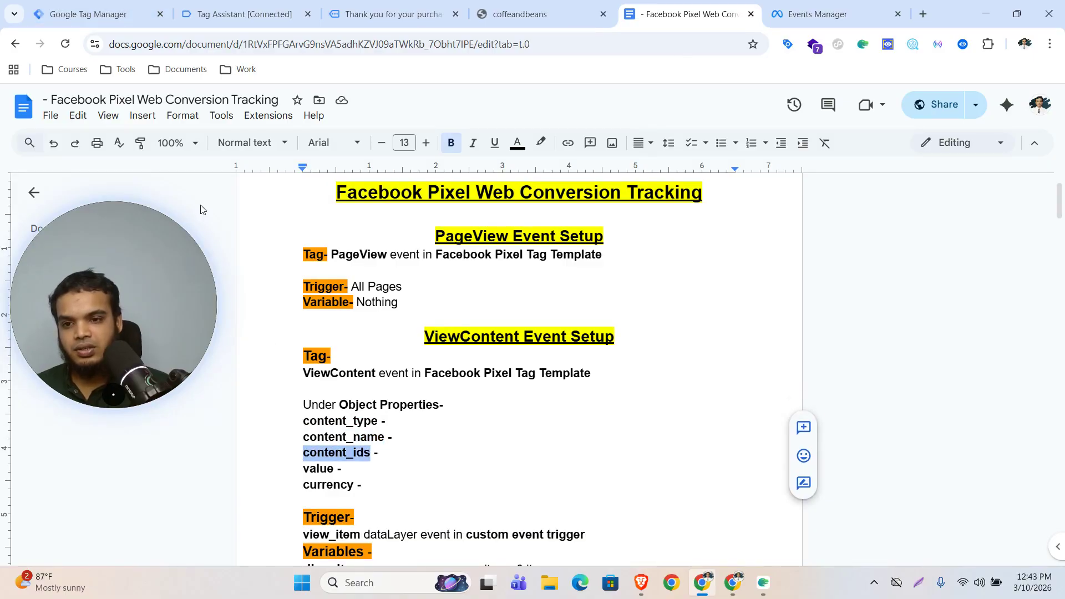
{"action": "left_click", "coordinate": [331, 470]}
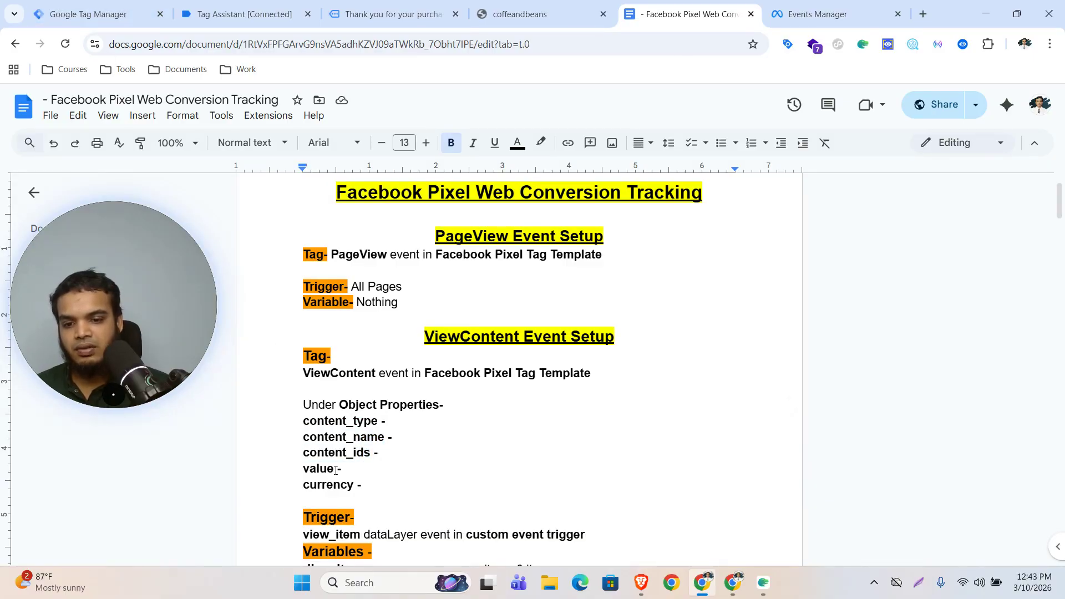
{"action": "left_click_drag", "start_coordinate": [335, 470], "coordinate": [305, 471]}
{"action": "key", "text": "ctrl+1"}
Step: Add a sixth object property and name it num_items, taking the name from the tracking document
{"action": "left_click", "coordinate": [404, 431]}
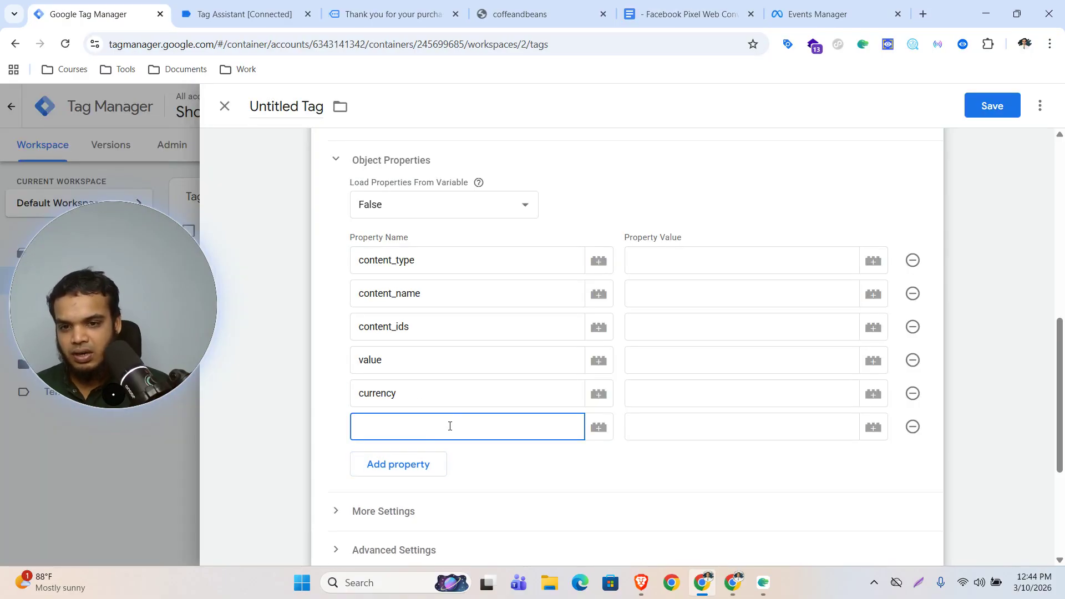
{"action": "left_click", "coordinate": [701, 14]}
{"action": "scroll", "coordinate": [533, 406], "scroll_direction": "down", "scroll_amount": 20}
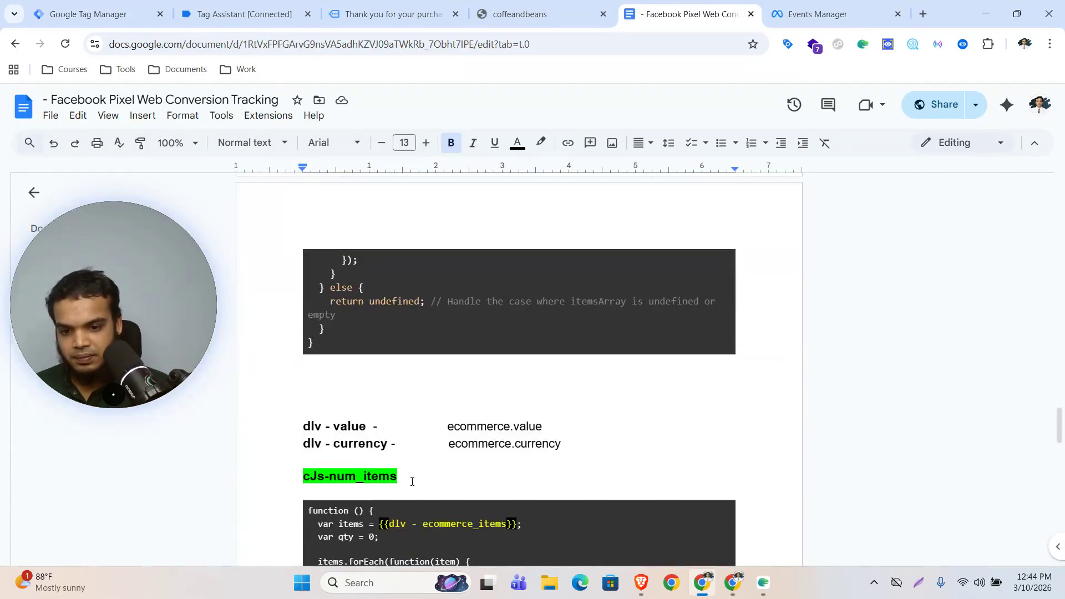
{"action": "key", "text": "ctrl+1"}
Step: Set the content_type property's value to product and content_name's value to the variable {{dlv - item name}}
{"action": "left_click", "coordinate": [684, 260]}
{"action": "type", "text": "{{"}
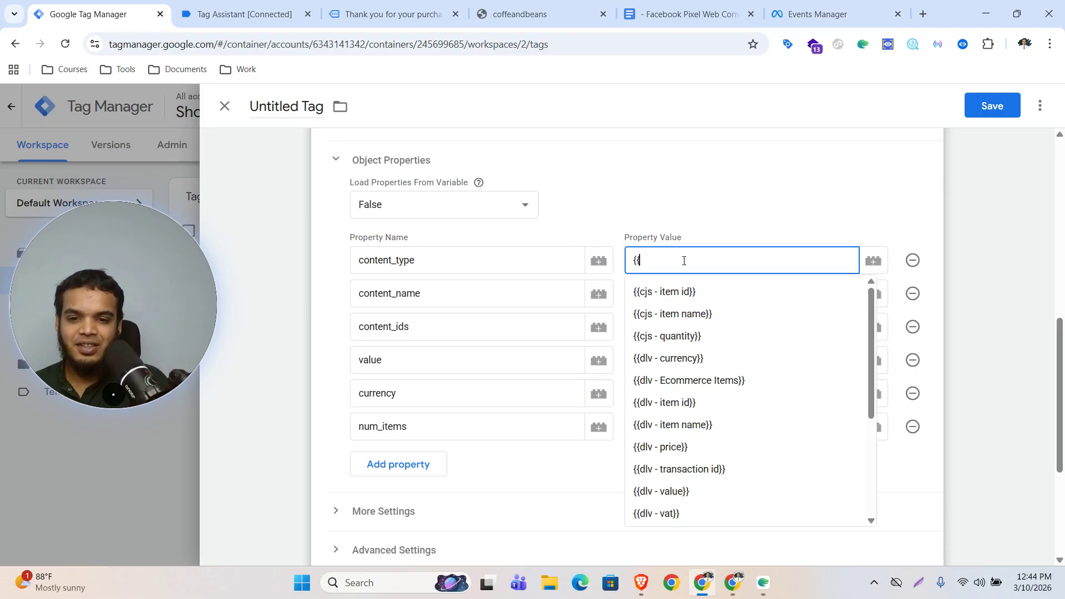
{"action": "key", "text": "BackSpace"}
{"action": "key", "text": "BackSpace"}
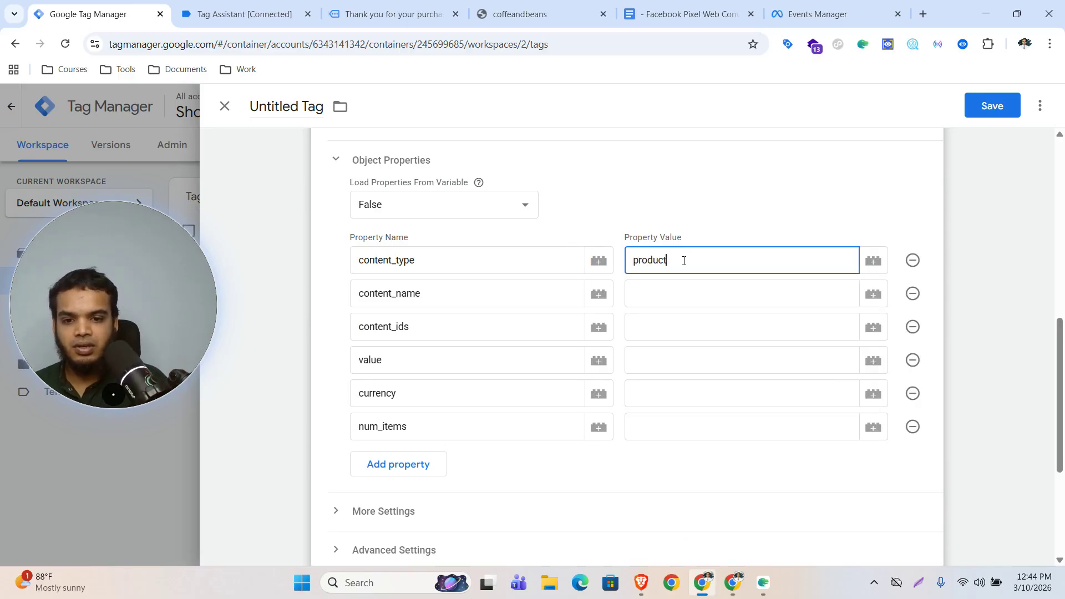
{"action": "left_click", "coordinate": [693, 286]}
{"action": "type", "text": "{"}
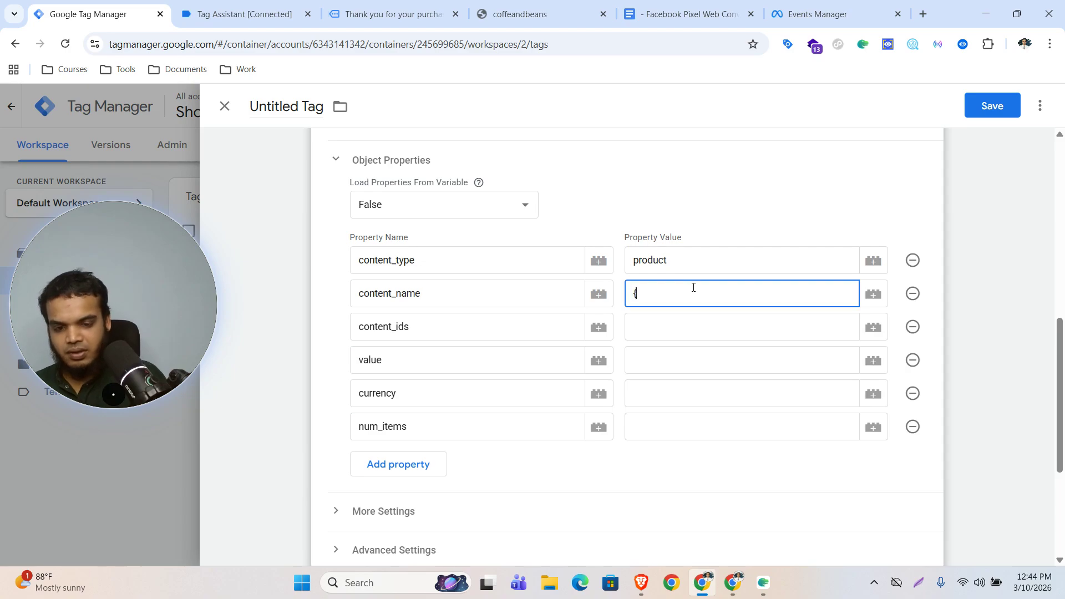
{"action": "type", "text": "{item"}
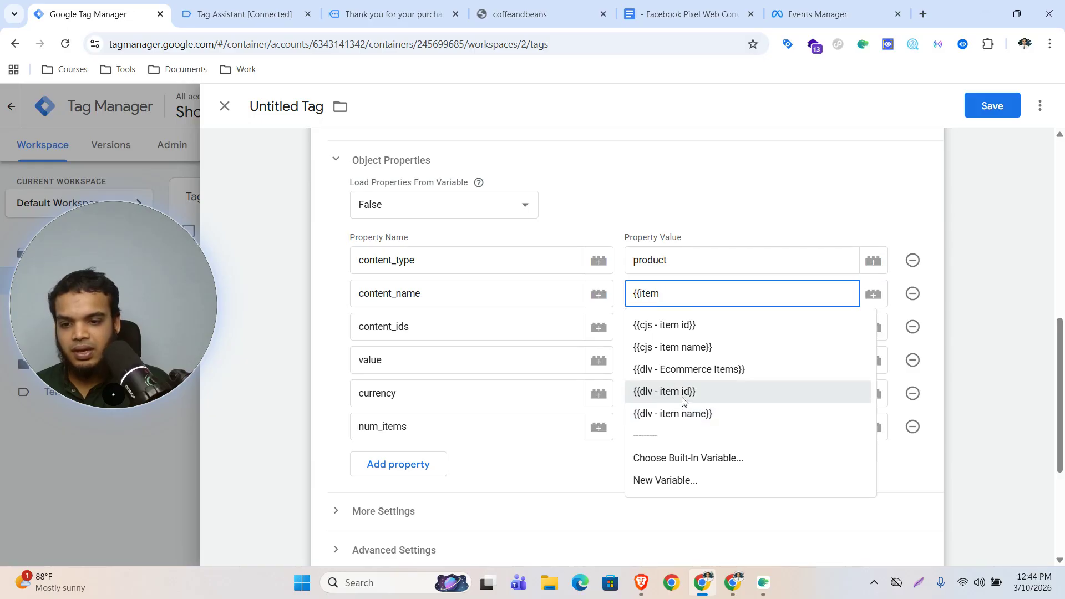
{"action": "left_click", "coordinate": [674, 414]}
Step: Set the content_ids property's value to {{dlv - item id}} and the value property's value to {{dlv - price}}
{"action": "left_click", "coordinate": [678, 333]}
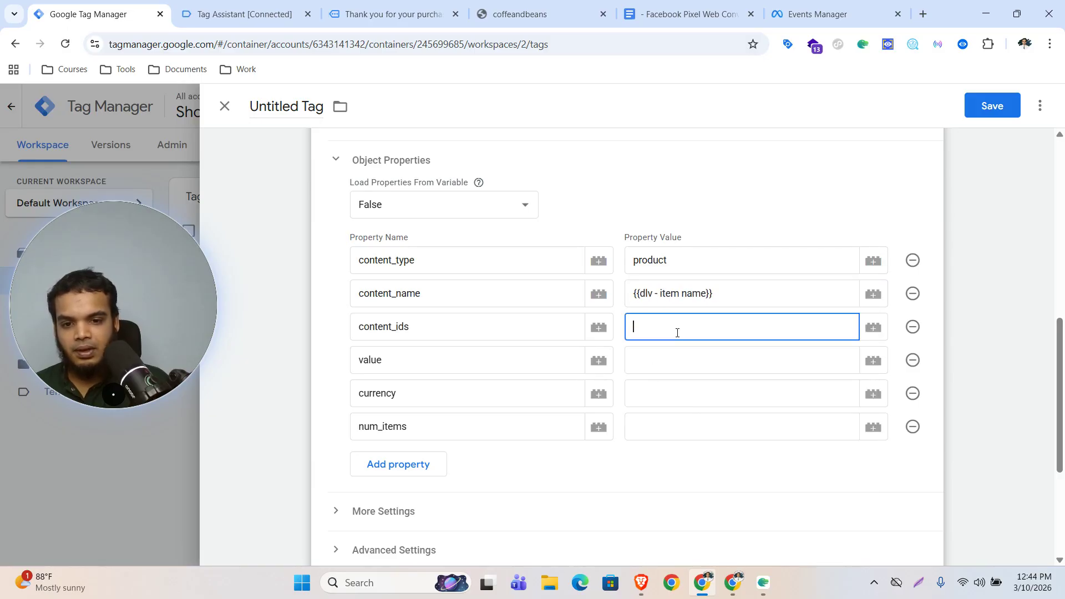
{"action": "type", "text": "{{dlv - "}
{"action": "type", "text": "item"}
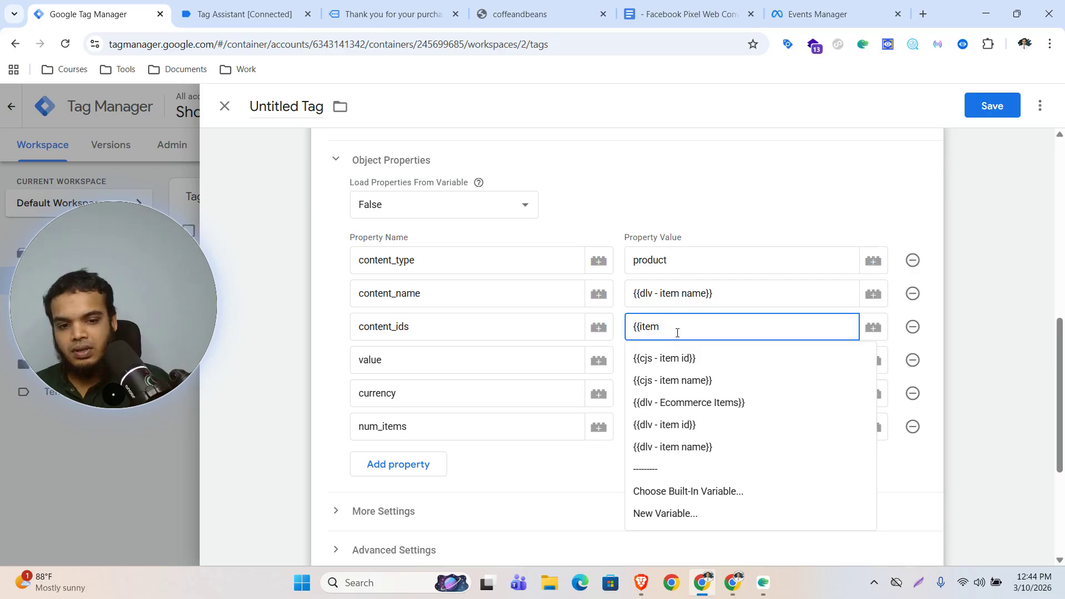
{"action": "left_click", "coordinate": [689, 430]}
{"action": "left_click", "coordinate": [683, 368]}
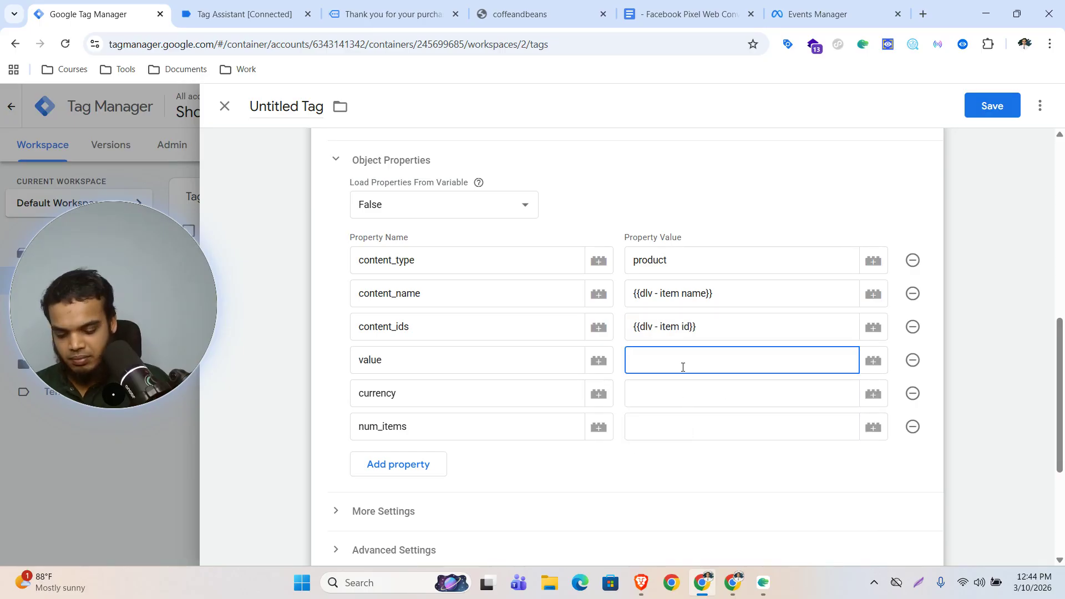
{"action": "type", "text": "{{pric"}
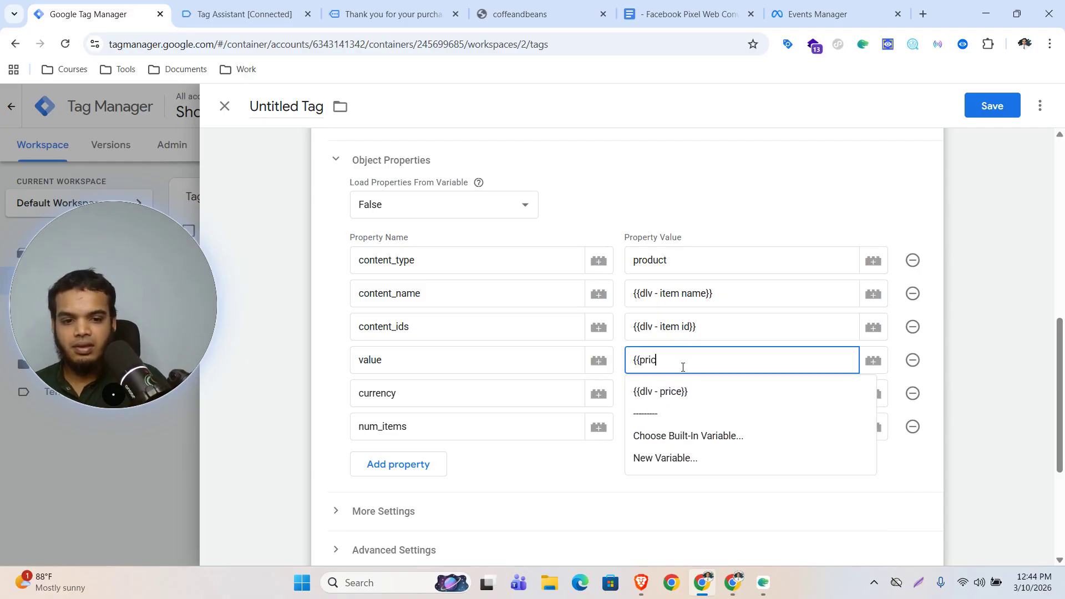
{"action": "left_click", "coordinate": [691, 391]}
Step: Set the currency property's value to the variable {{dlv - currency}}
{"action": "left_click", "coordinate": [690, 402]}
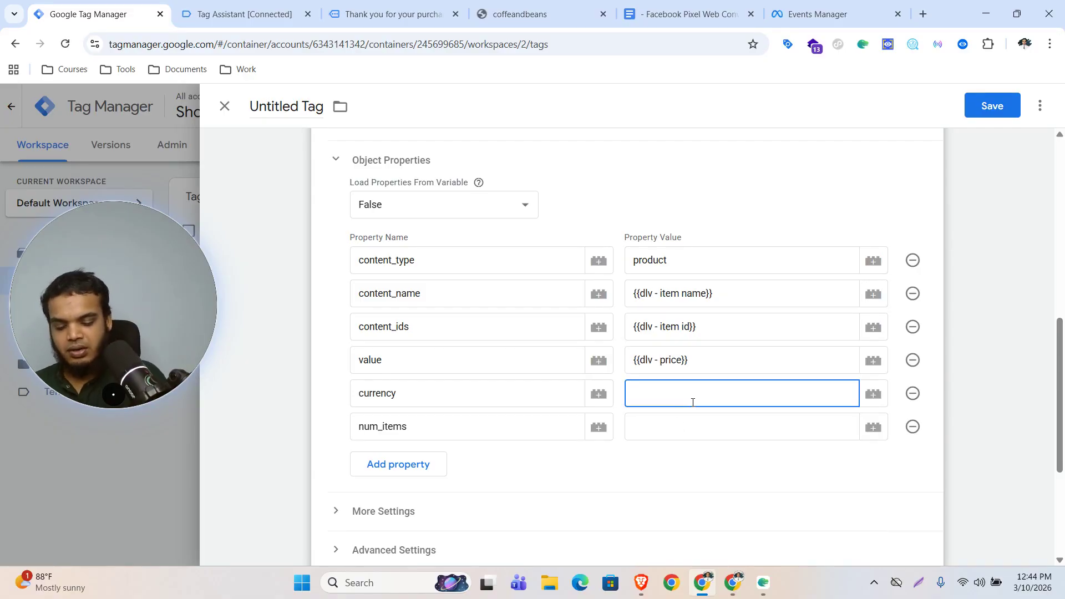
{"action": "type", "text": "{{cur"}
{"action": "left_click", "coordinate": [679, 431]}
{"action": "left_click", "coordinate": [679, 431]}
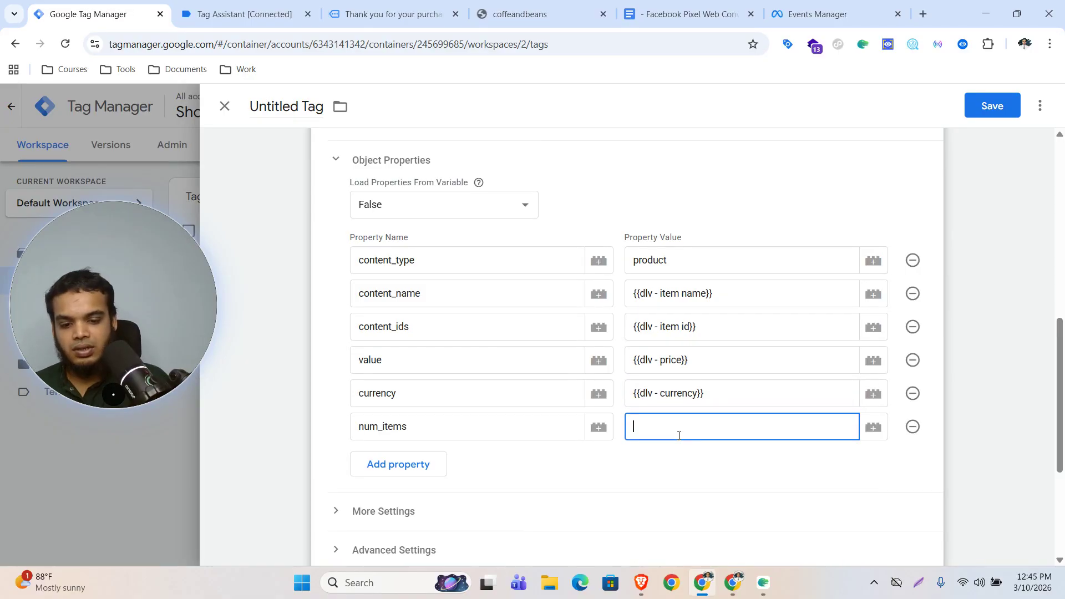
{"action": "type", "text": "{{"}
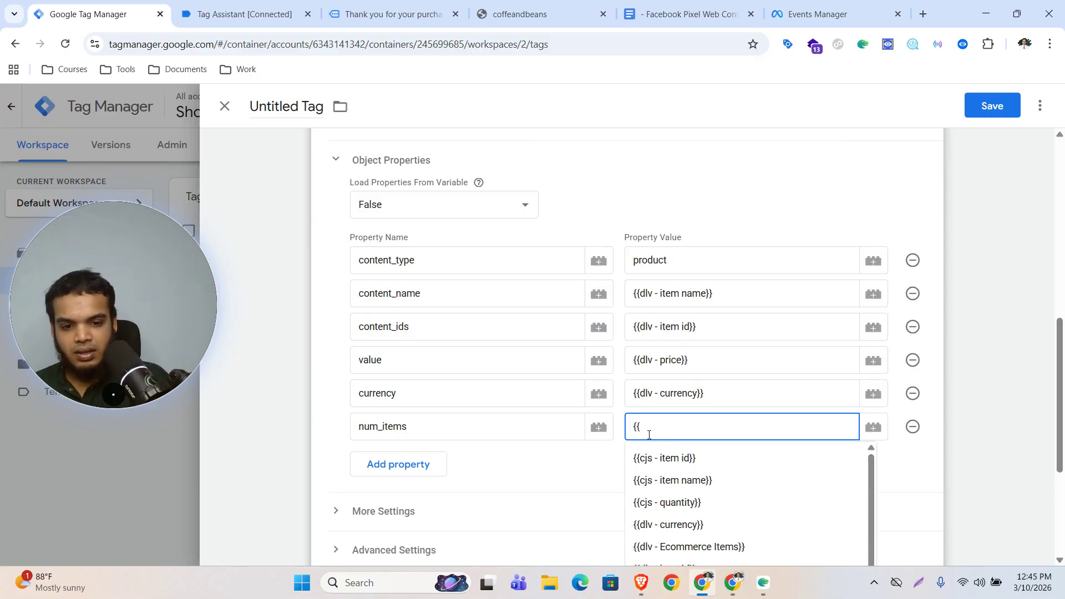
{"action": "left_click_drag", "start_coordinate": [642, 428], "coordinate": [635, 431]}
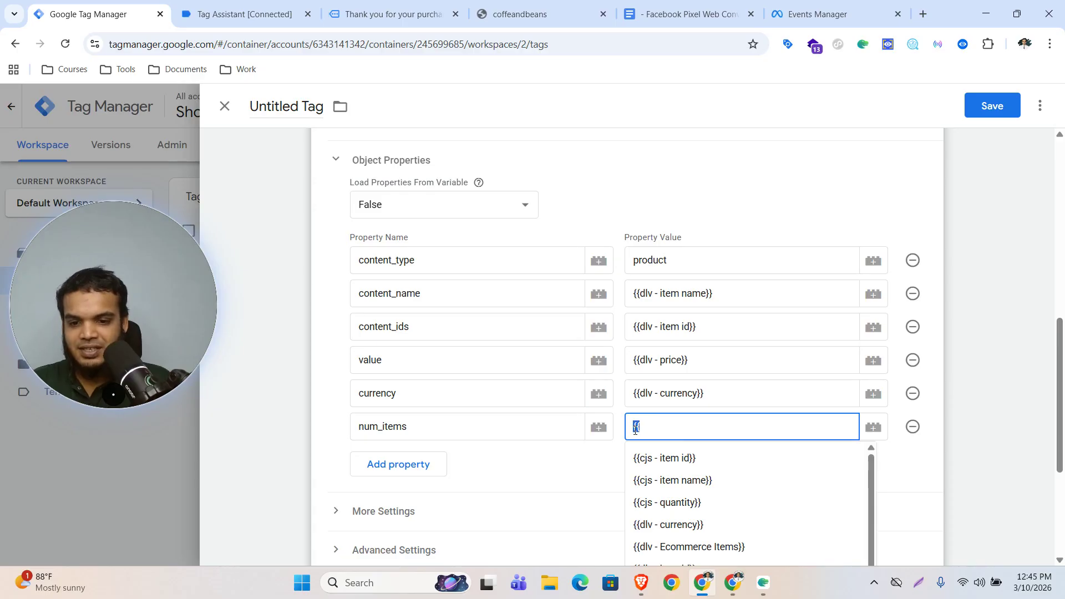
{"action": "key", "text": "BackSpace"}
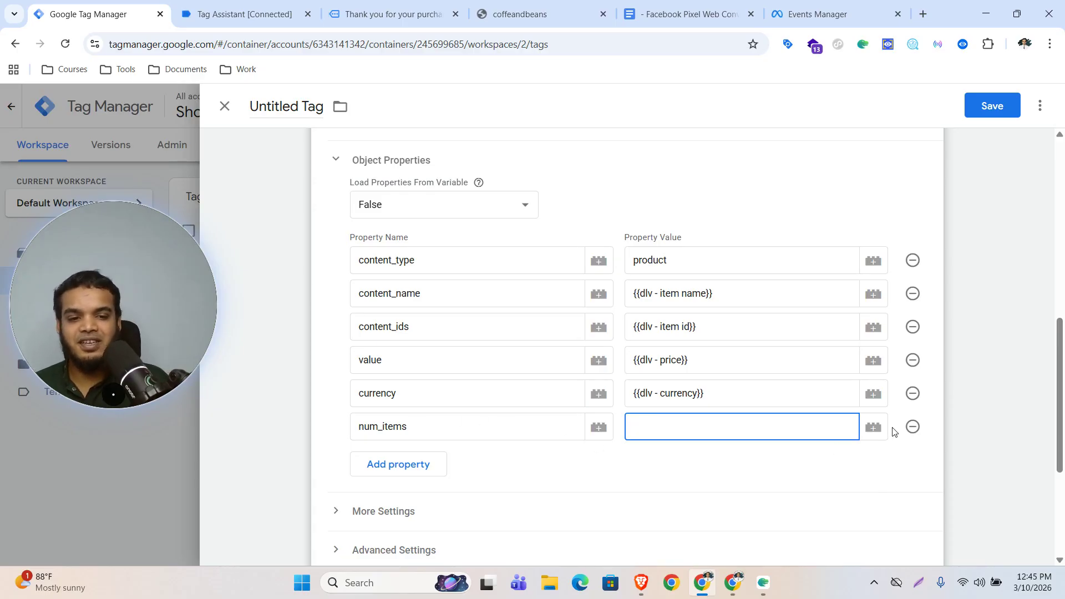
Step: Start a new variable for the num_items property's value and make it a Data Layer Variable
{"action": "left_click", "coordinate": [874, 427]}
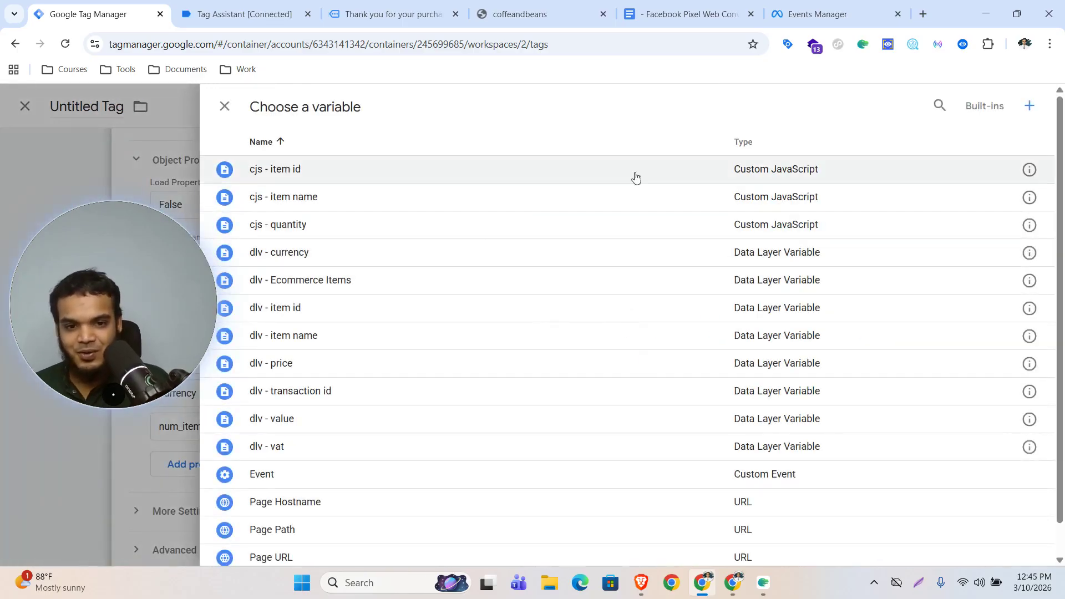
{"action": "left_click", "coordinate": [1030, 106]}
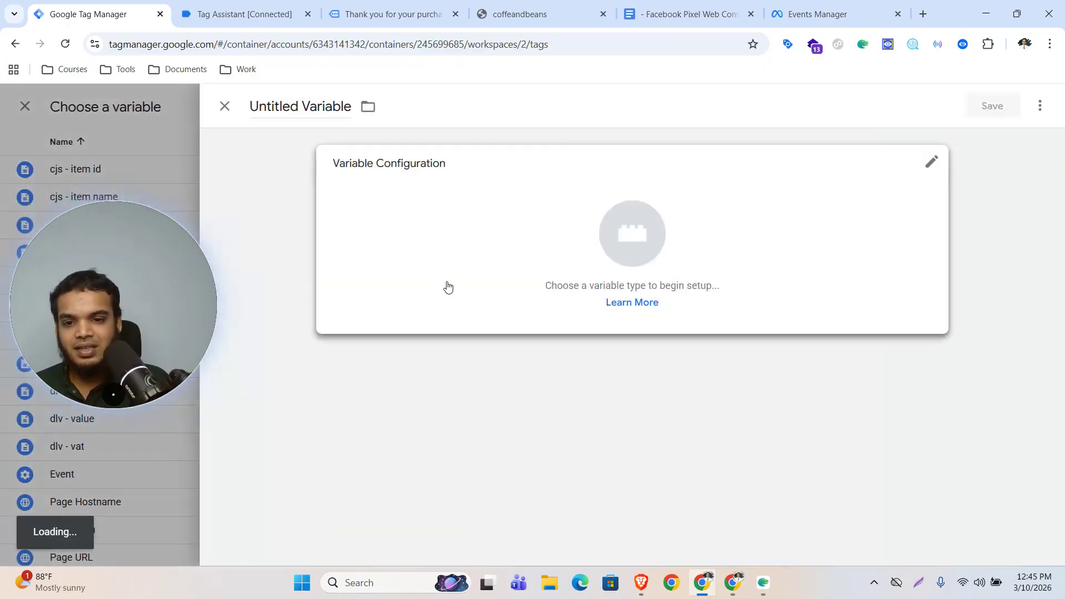
{"action": "left_click", "coordinate": [445, 285]}
{"action": "left_click", "coordinate": [704, 442]}
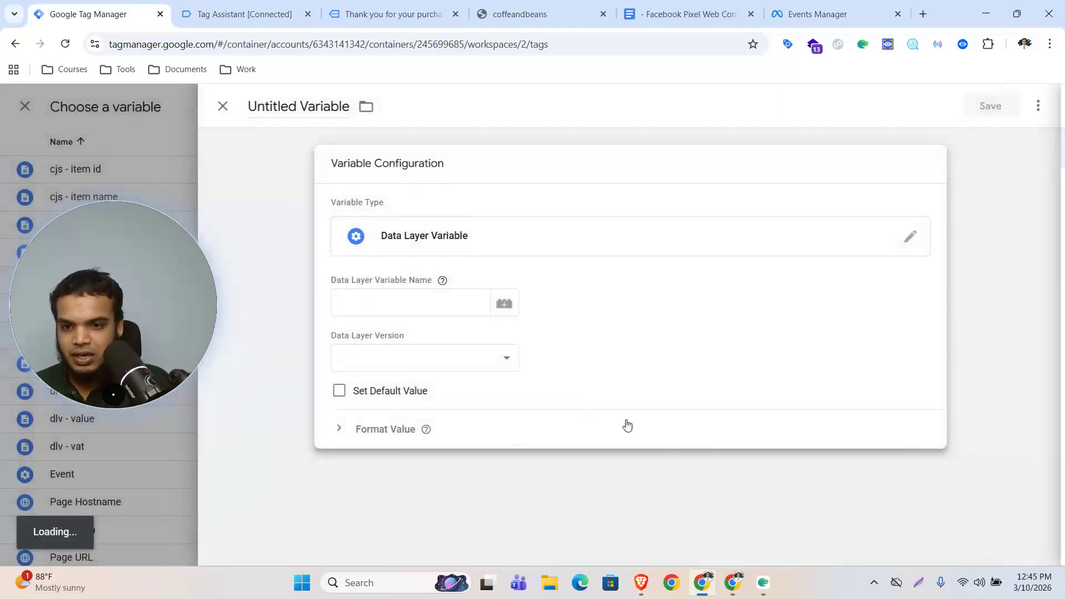
Step: Copy the key names ecommerce, items and quantity from the view_item data layer push in Tag Assistant
{"action": "key", "text": "ctrl+Tab"}
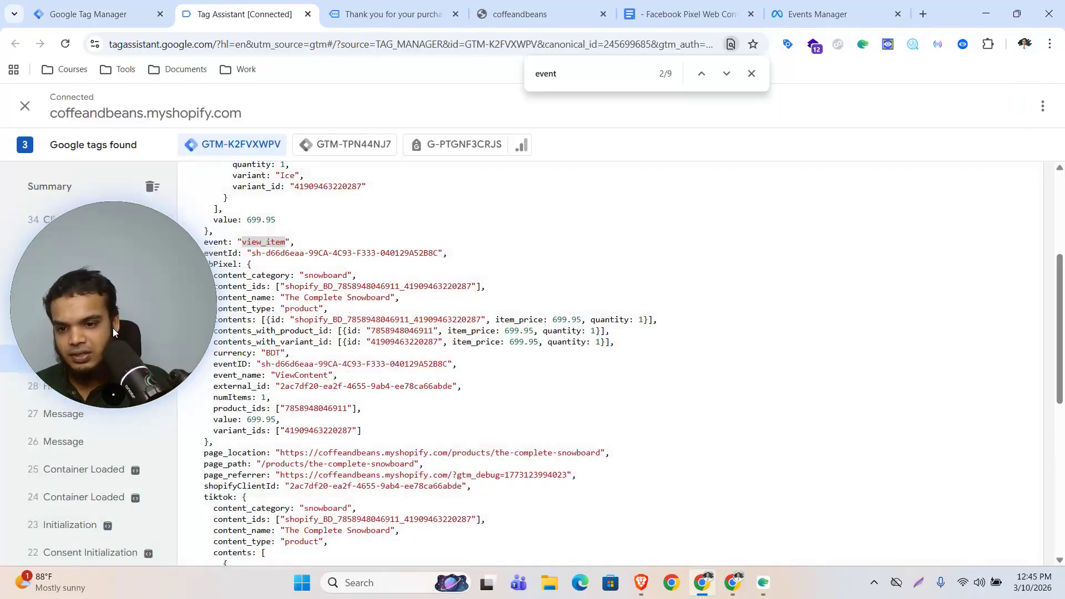
{"action": "scroll", "coordinate": [527, 371], "scroll_direction": "up", "scroll_amount": 1}
{"action": "scroll", "coordinate": [526, 371], "scroll_direction": "up", "scroll_amount": 2}
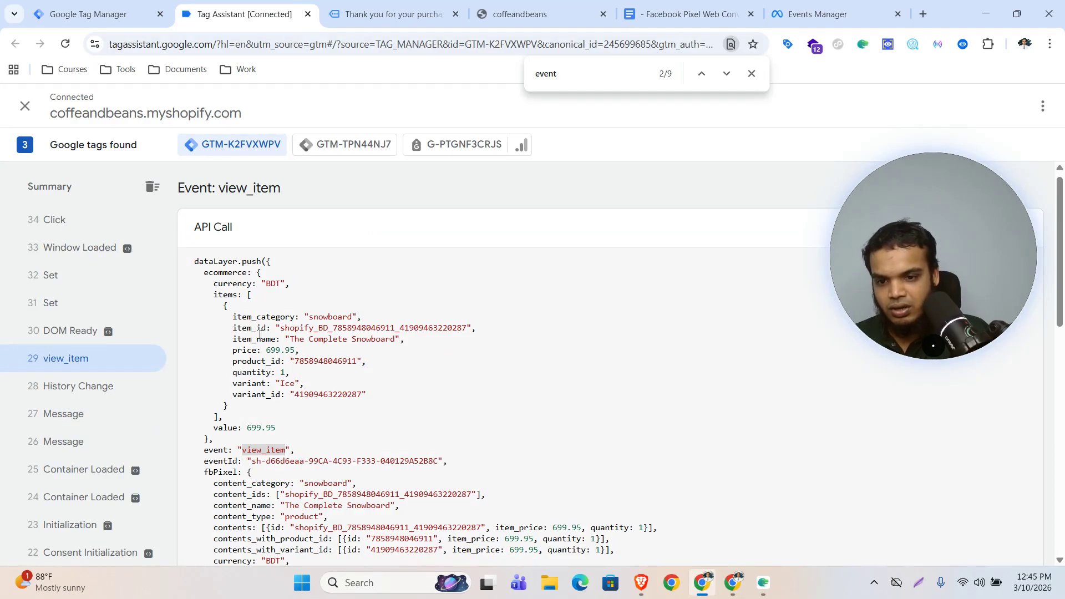
{"action": "left_click", "coordinate": [225, 298]}
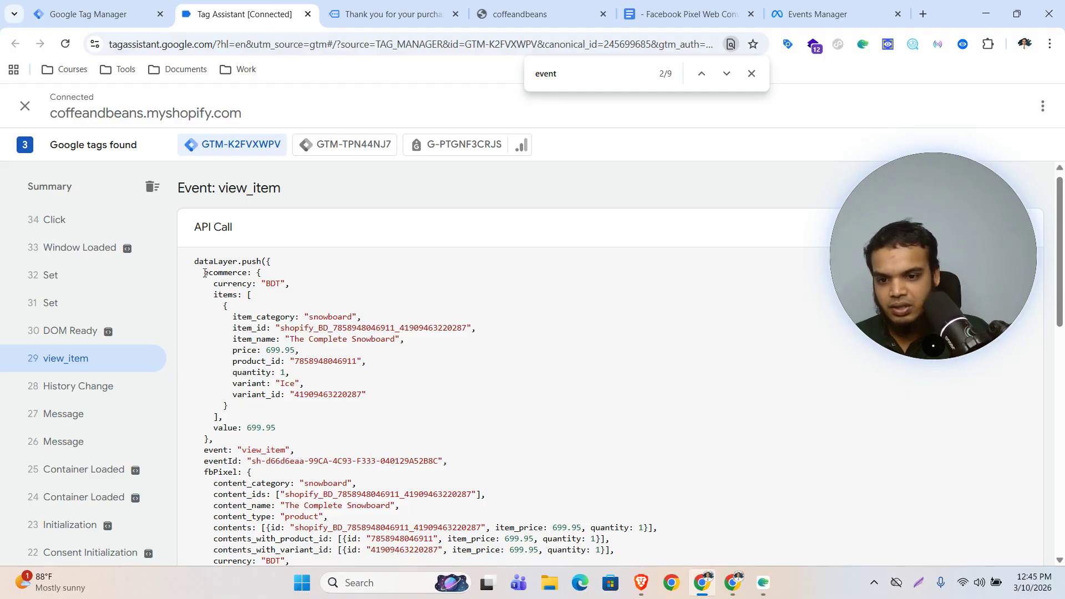
{"action": "left_click_drag", "start_coordinate": [205, 273], "coordinate": [229, 294]}
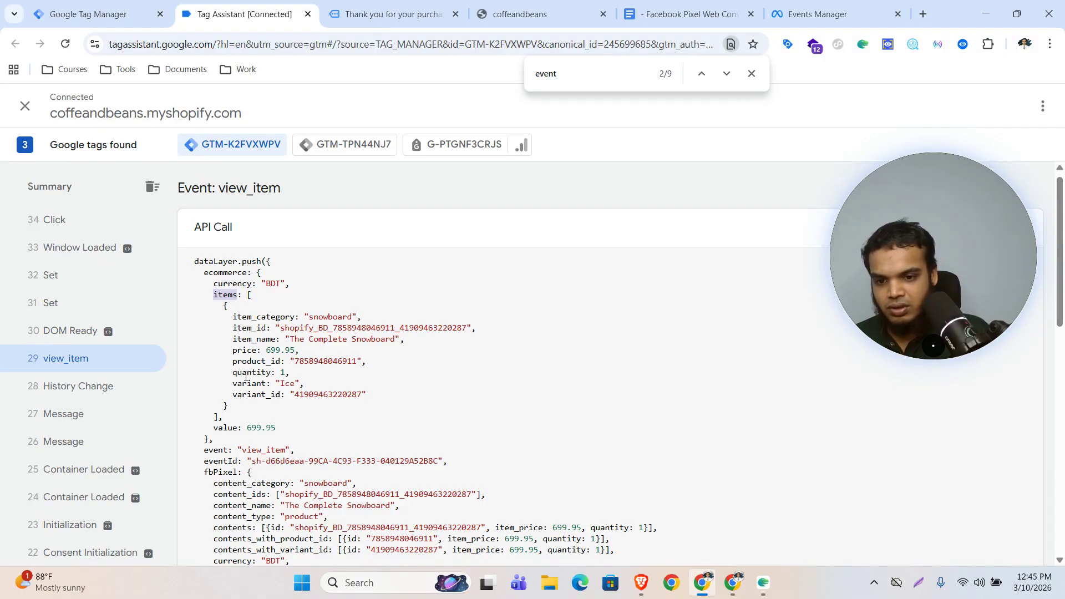
{"action": "left_click_drag", "start_coordinate": [233, 373], "coordinate": [271, 374]}
{"action": "key", "text": "super+c"}
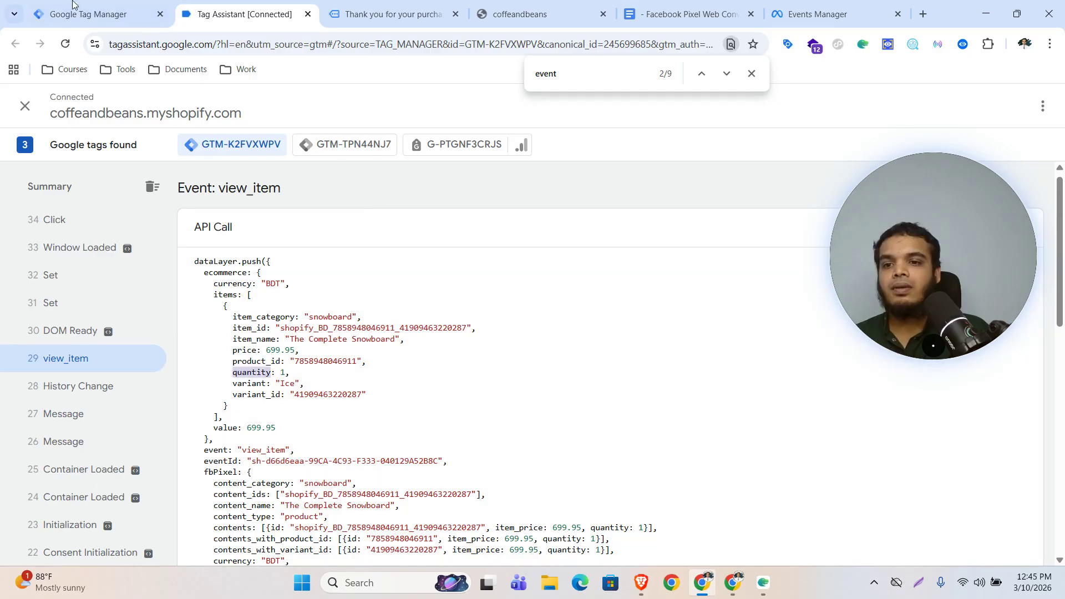
Step: Back in Tag Manager, set the Data Layer Variable Name to ecommerce.items.0.quantity using the copied keys
{"action": "left_click", "coordinate": [91, 14]}
{"action": "left_click", "coordinate": [409, 306]}
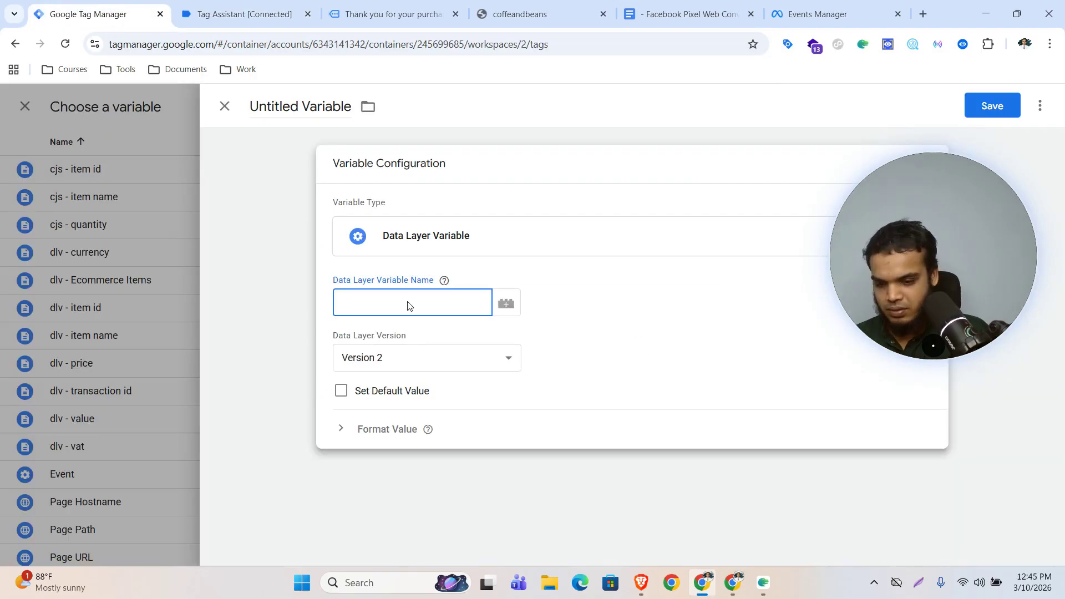
{"action": "key", "text": "super+v"}
{"action": "left_click", "coordinate": [391, 538]}
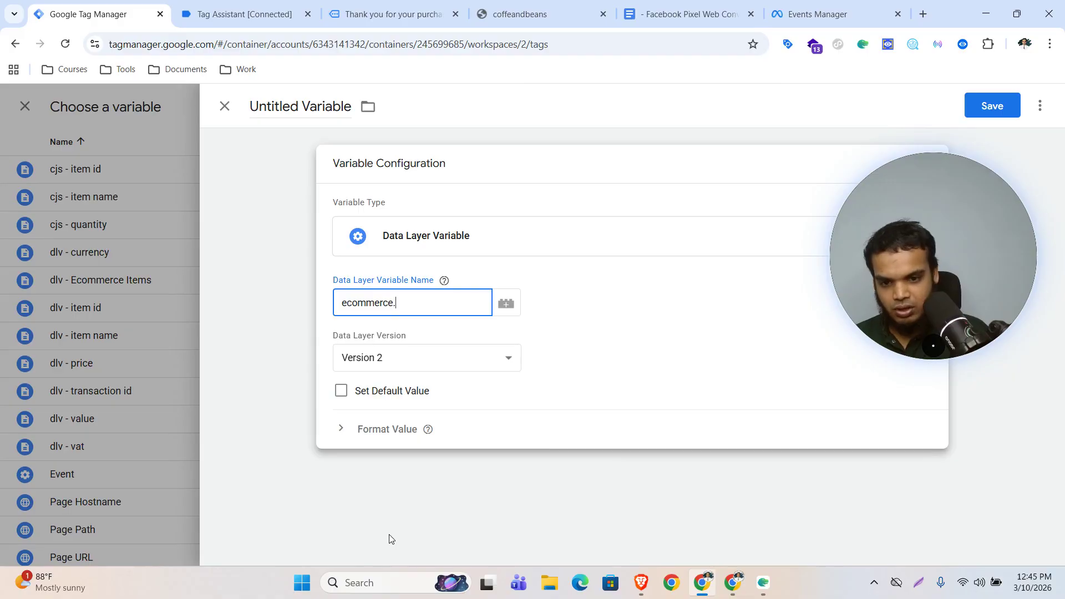
{"action": "type", "text": "."}
{"action": "key", "text": "super+v"}
{"action": "left_click", "coordinate": [456, 492]}
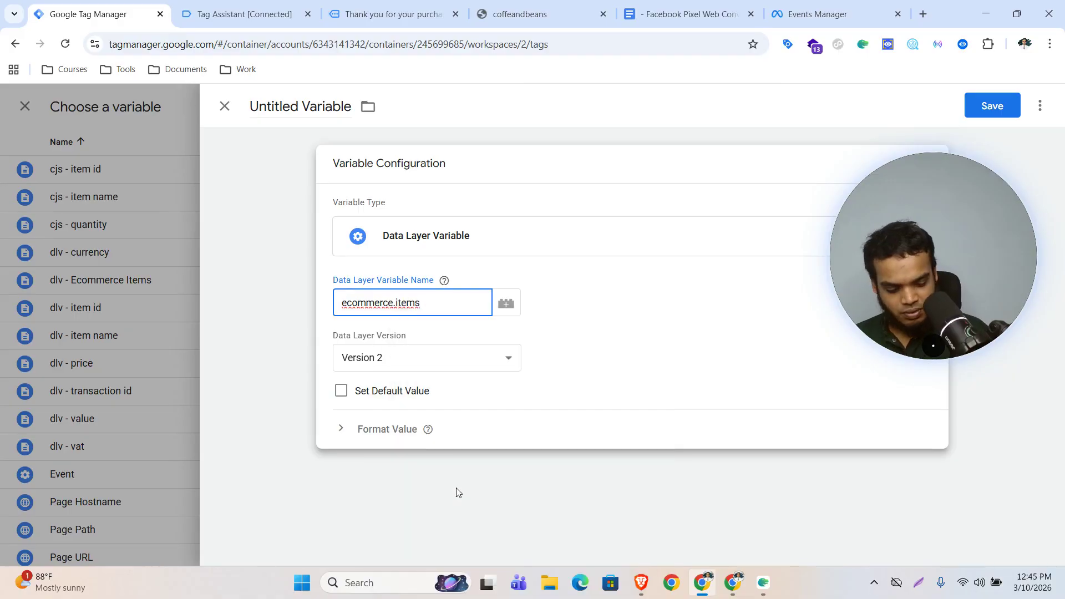
{"action": "type", "text": ".0."}
{"action": "key", "text": "super+v"}
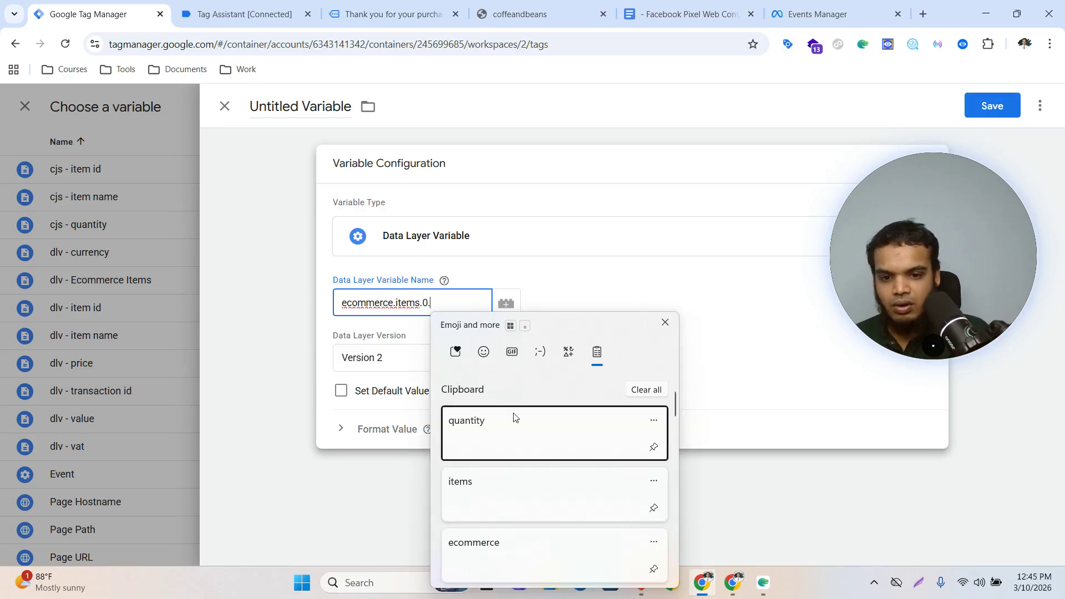
{"action": "left_click", "coordinate": [513, 420]}
Step: Name the variable dlv - quantity and save it as the num_items value
{"action": "left_click", "coordinate": [299, 114]}
{"action": "type", "text": "dlv -"}
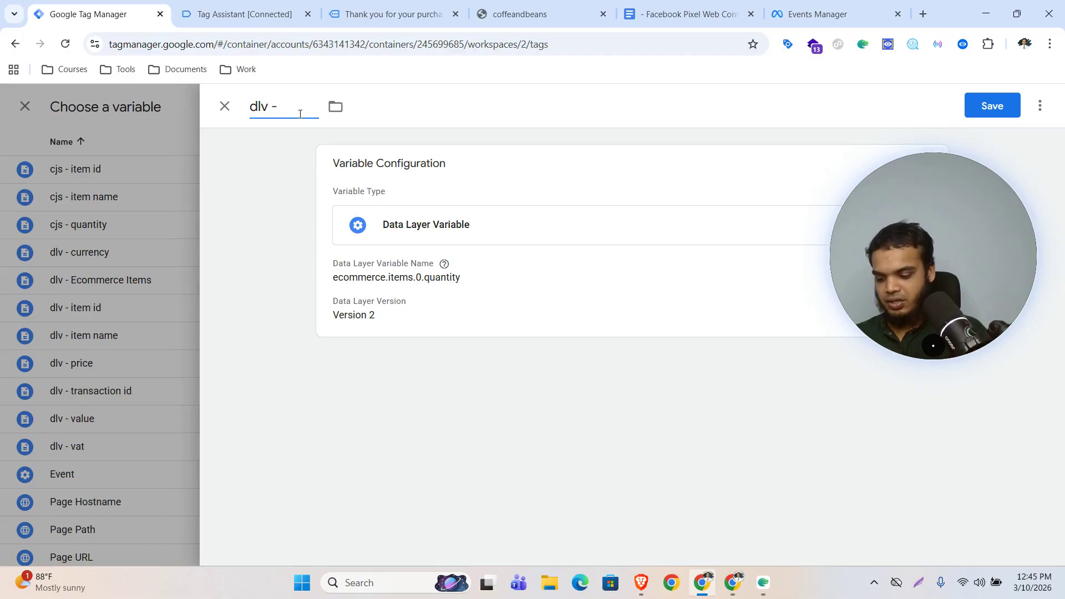
{"action": "key", "text": "ctrl+v"}
{"action": "left_click", "coordinate": [995, 110]}
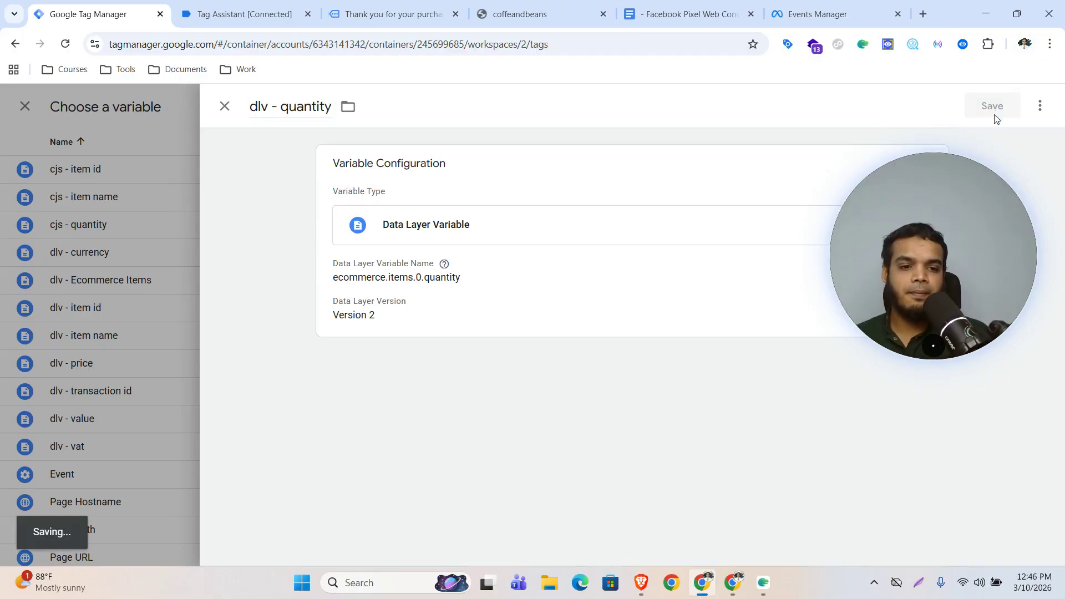
Step: Set the tag firing option in the tag's advanced settings to Once per page
{"action": "scroll", "coordinate": [650, 284], "scroll_direction": "down", "scroll_amount": 3}
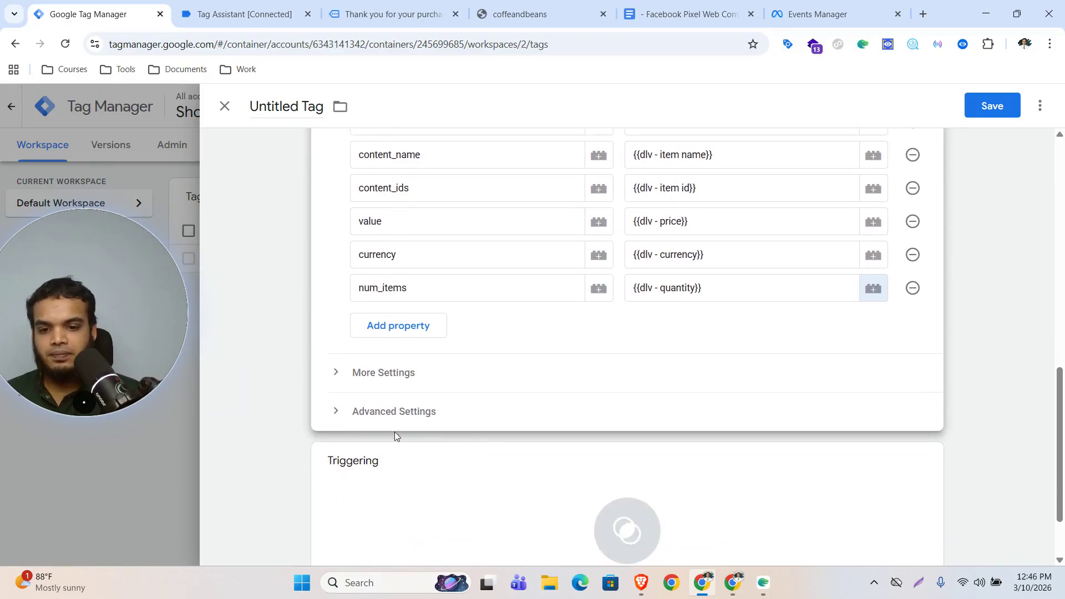
{"action": "left_click", "coordinate": [391, 414]}
{"action": "scroll", "coordinate": [431, 380], "scroll_direction": "down", "scroll_amount": 5}
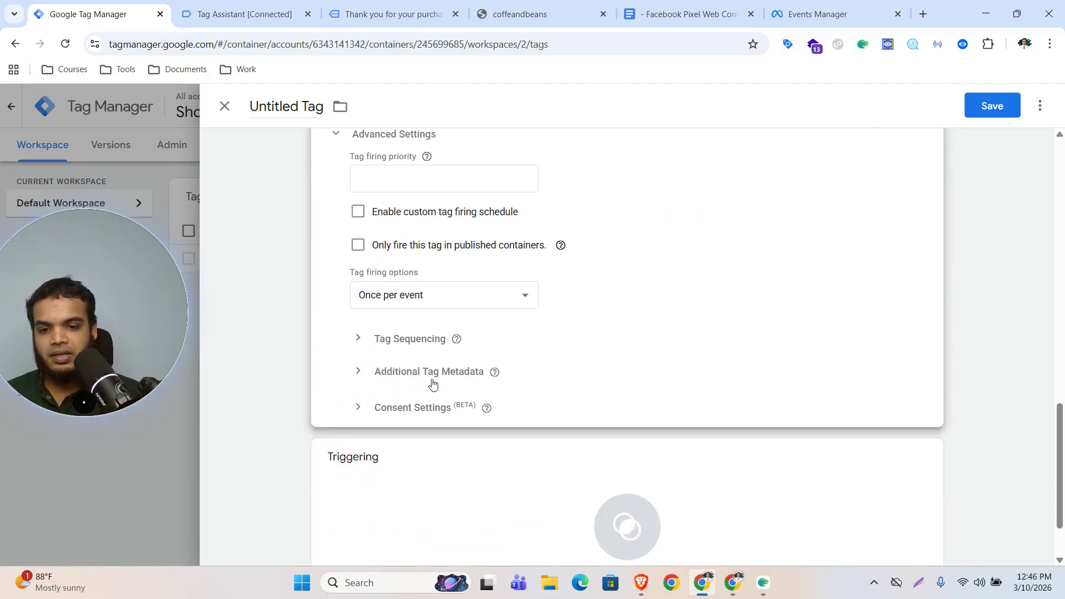
{"action": "left_click", "coordinate": [472, 302]}
{"action": "left_click", "coordinate": [458, 355]}
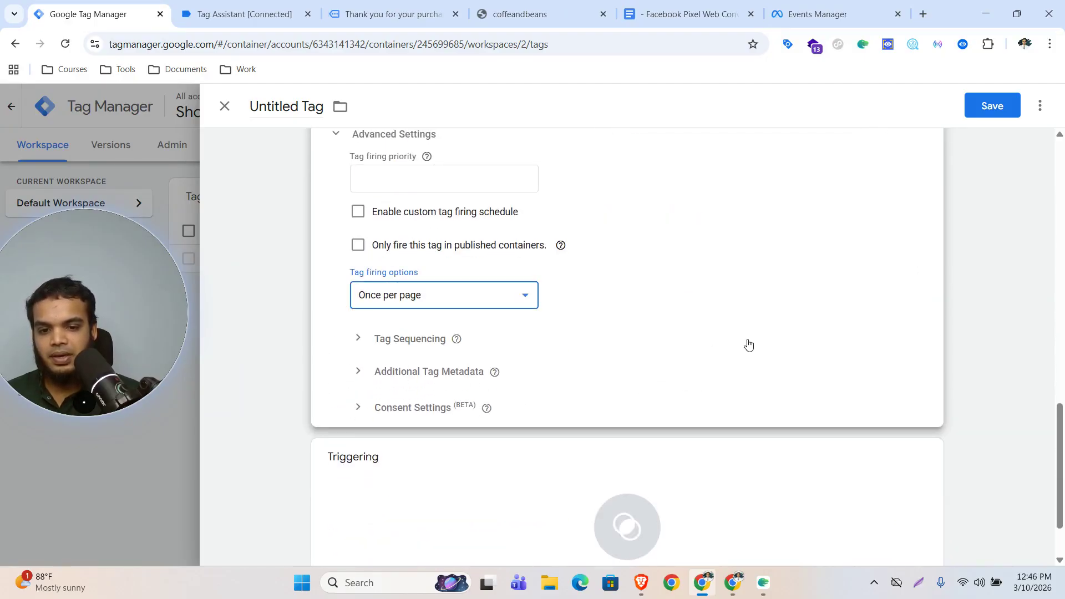
Step: Assign the view_item custom event as the tag's firing trigger
{"action": "scroll", "coordinate": [653, 423], "scroll_direction": "down", "scroll_amount": 2}
{"action": "left_click", "coordinate": [653, 424]}
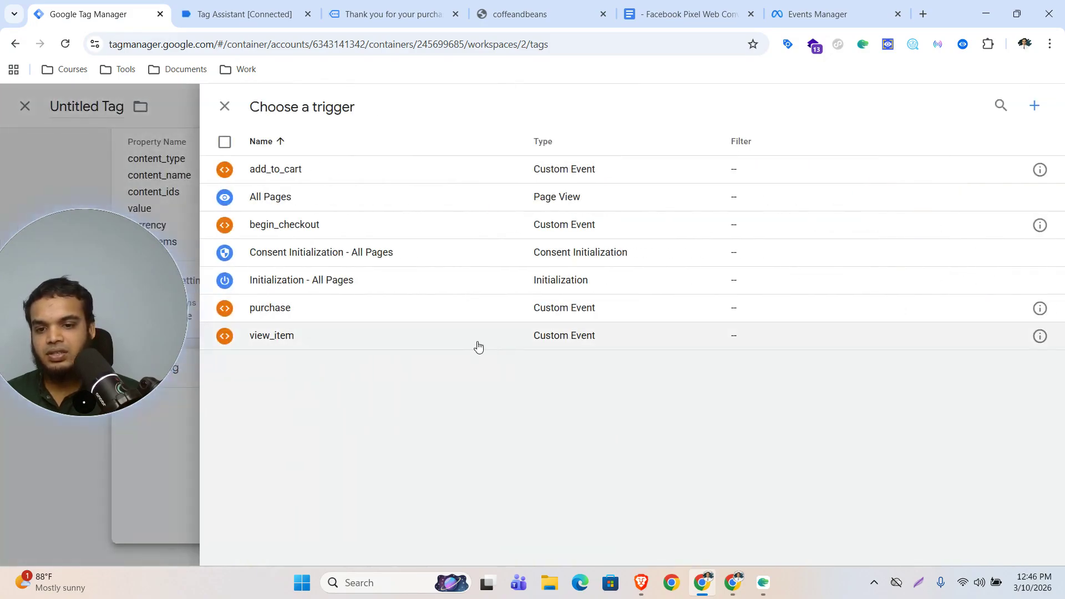
{"action": "left_click", "coordinate": [305, 341]}
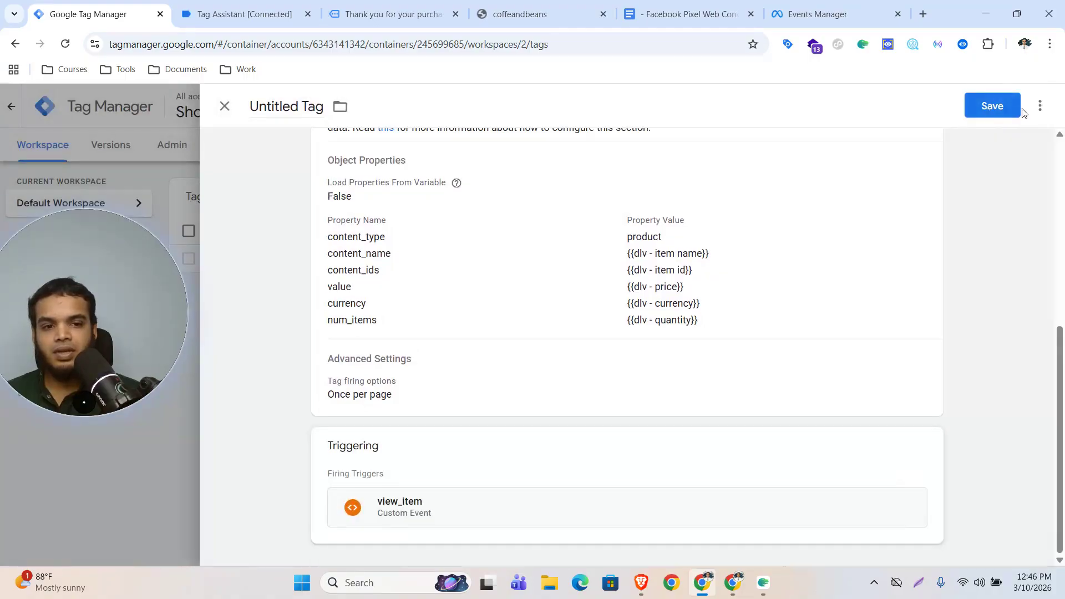
Step: Save the tag under the name Facebook Pixel || ViewContent
{"action": "left_click", "coordinate": [1003, 107]}
{"action": "type", "text": "|| "}
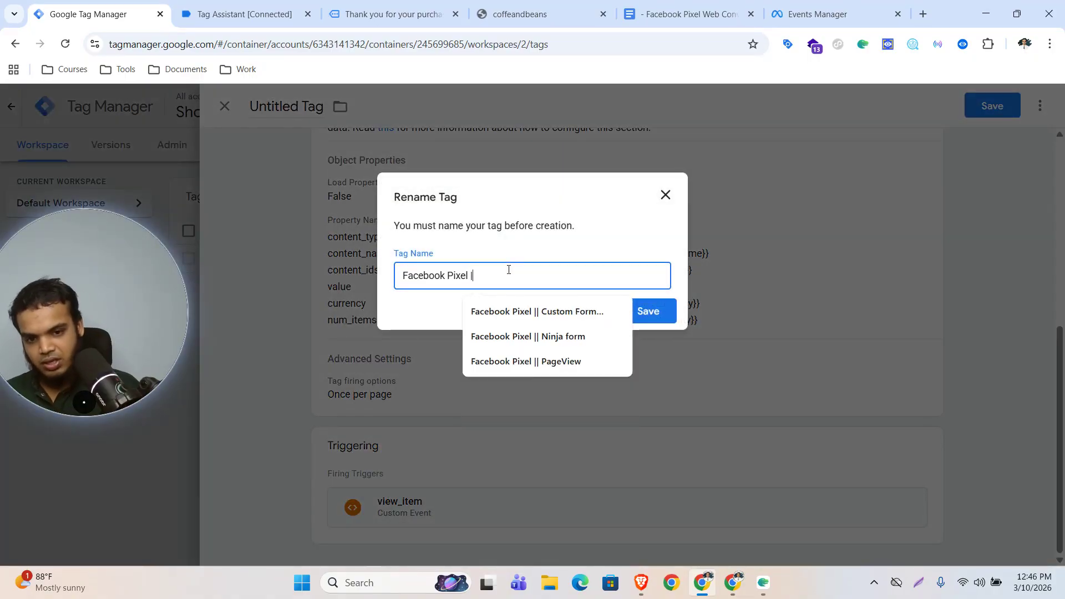
{"action": "type", "text": "Vie"}
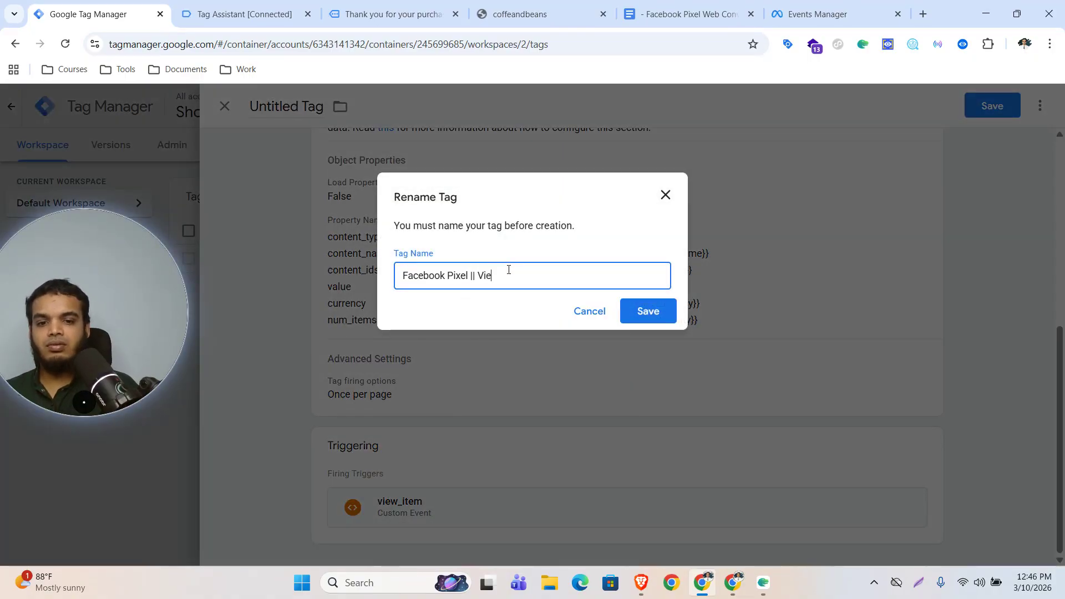
{"action": "type", "text": "wContent"}
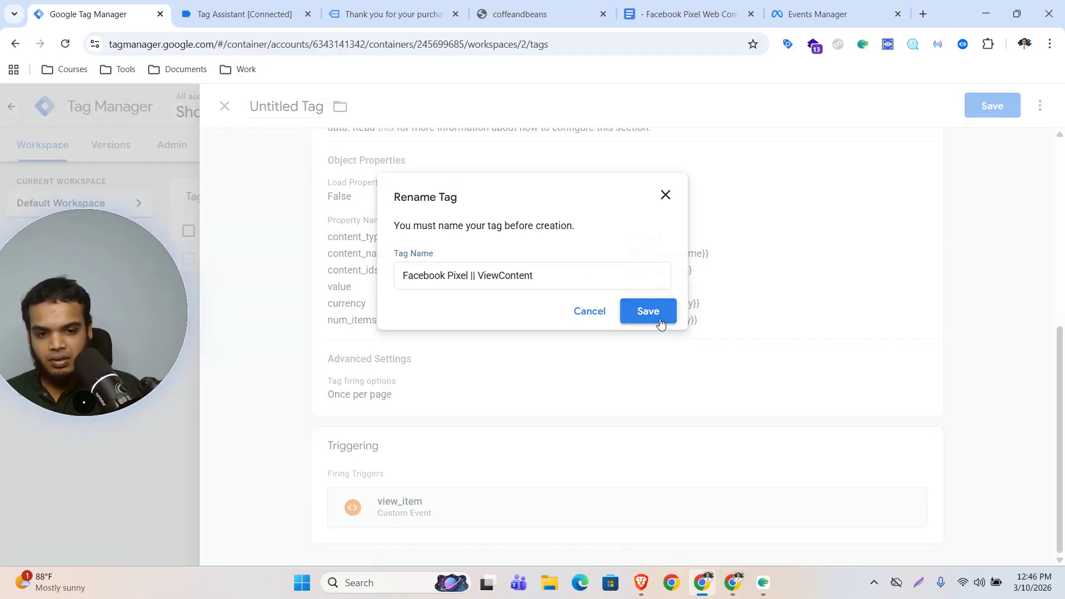
{"action": "left_click", "coordinate": [656, 311]}
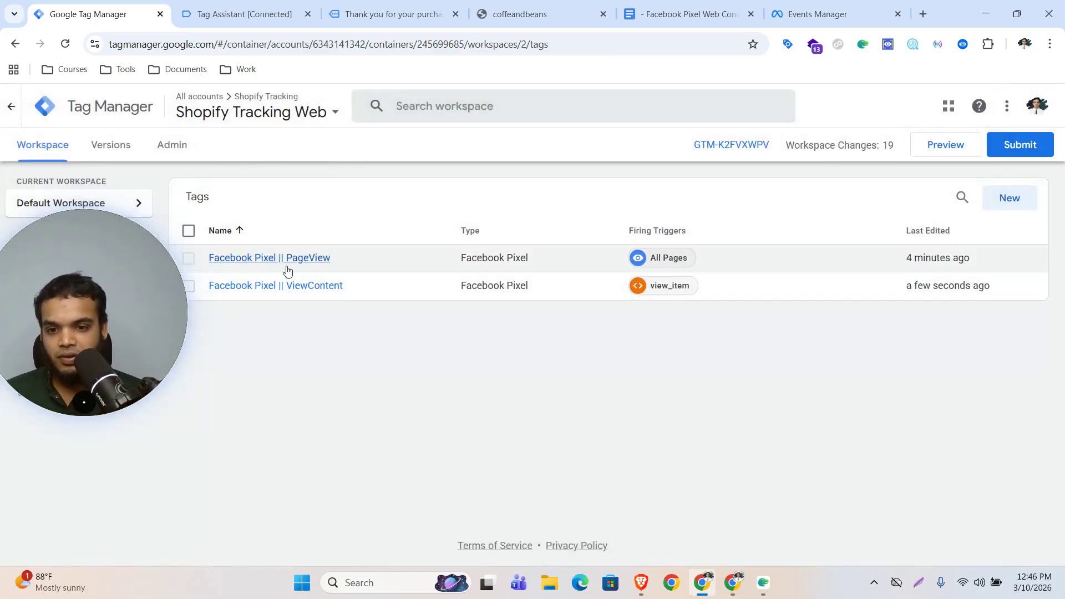
Step: Make a copy of the Facebook Pixel || ViewContent tag
{"action": "left_click", "coordinate": [264, 287]}
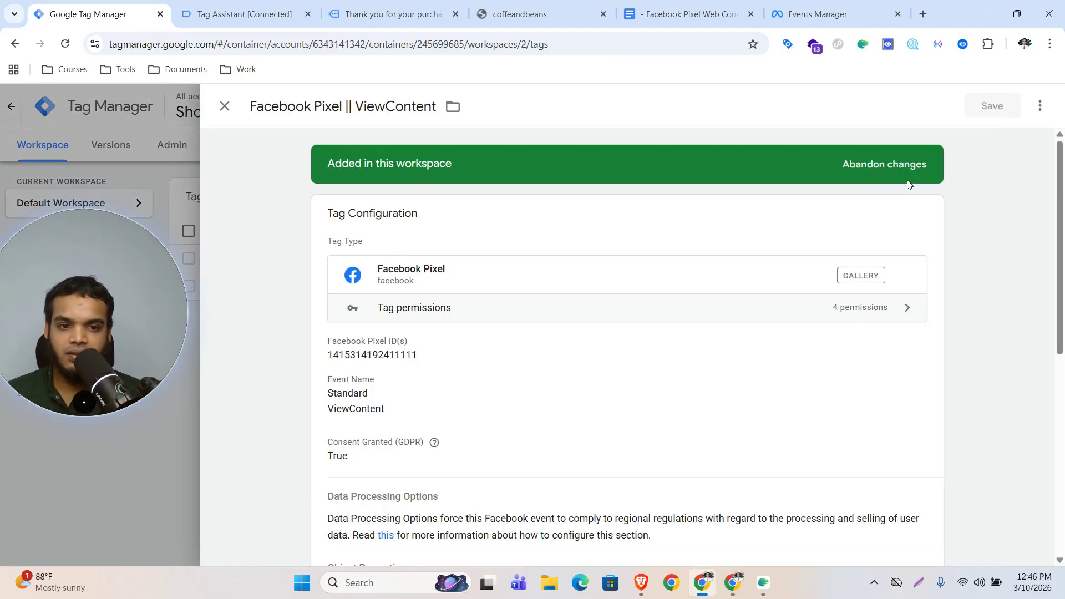
{"action": "left_click", "coordinate": [1039, 106]}
{"action": "left_click", "coordinate": [993, 129]}
Step: Rename the copied tag as Facebook Pixel || AddToCart
{"action": "left_click", "coordinate": [304, 107]}
{"action": "key", "text": "BackSpace"}
{"action": "key", "text": "BackSpace"}
{"action": "key", "text": "BackSpace"}
{"action": "key", "text": "BackSpace"}
{"action": "key", "text": "BackSpace"}
{"action": "key", "text": "BackSpace"}
{"action": "key", "text": "BackSpace"}
{"action": "key", "text": "BackSpace"}
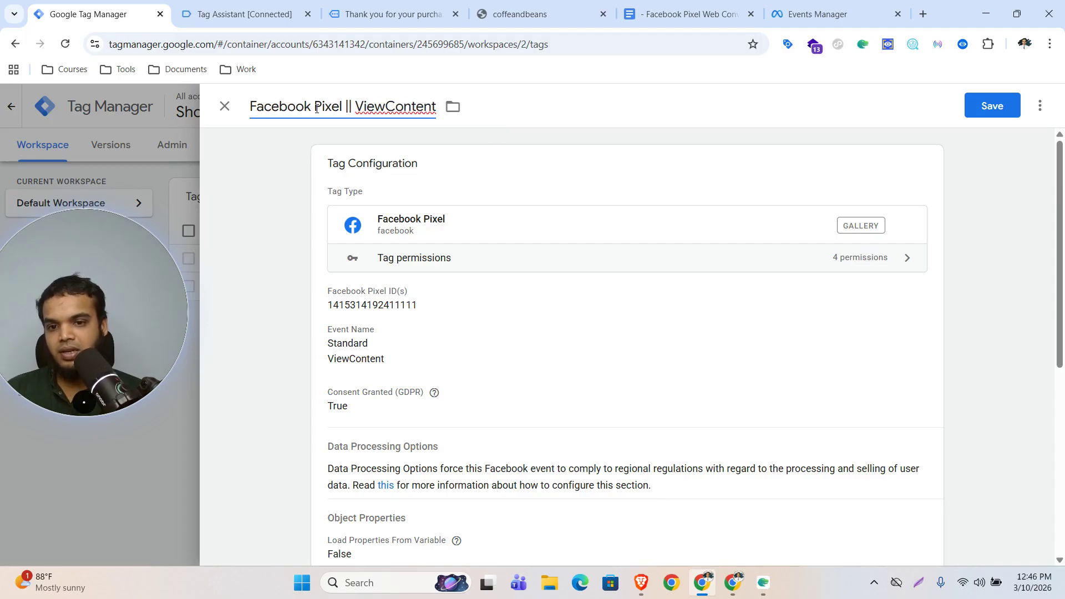
{"action": "left_click_drag", "start_coordinate": [356, 107], "coordinate": [438, 108]}
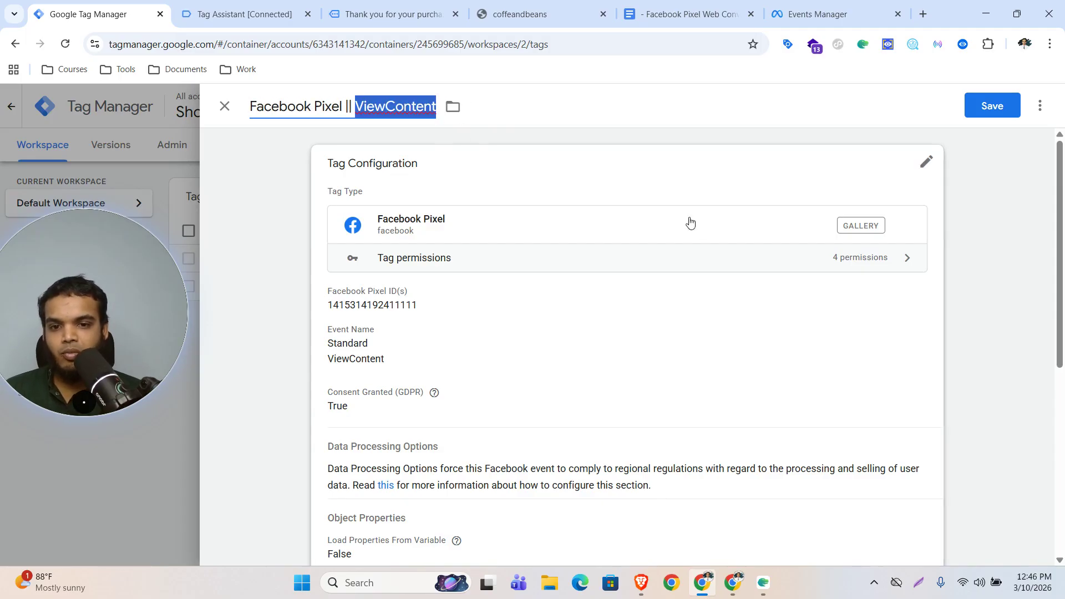
{"action": "type", "text": "Ad"}
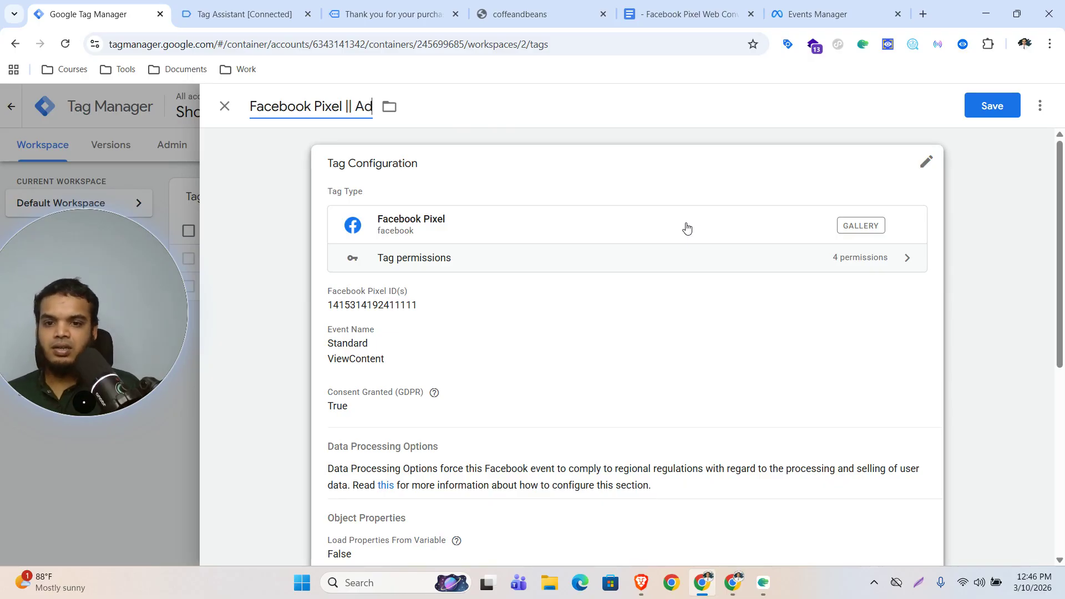
{"action": "type", "text": "dToCart"}
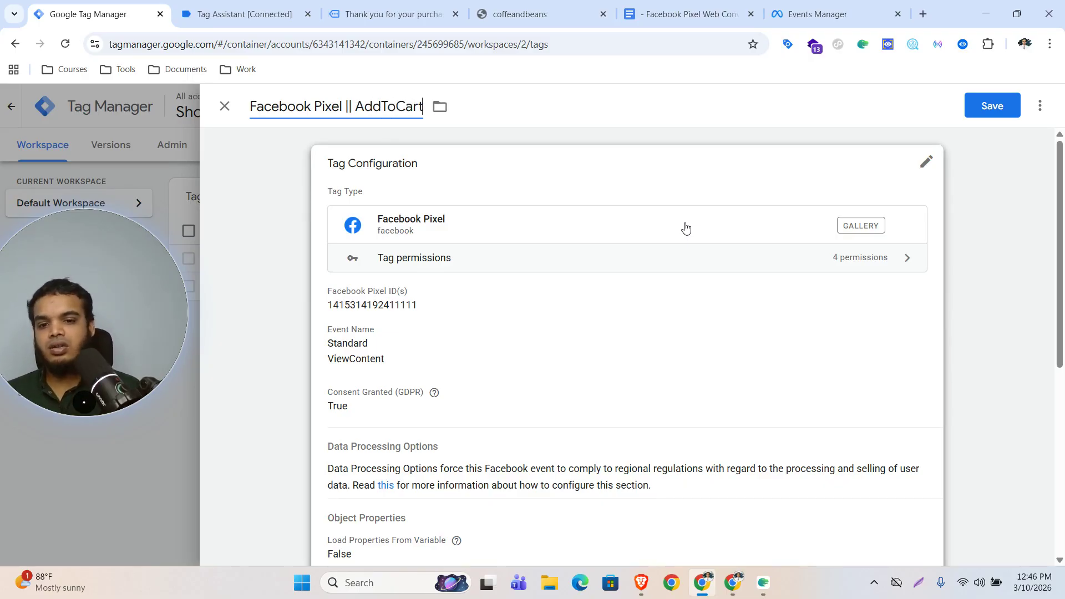
Step: Change the copied tag's standard event to AddToCart and expand its object properties
{"action": "left_click", "coordinate": [687, 228]}
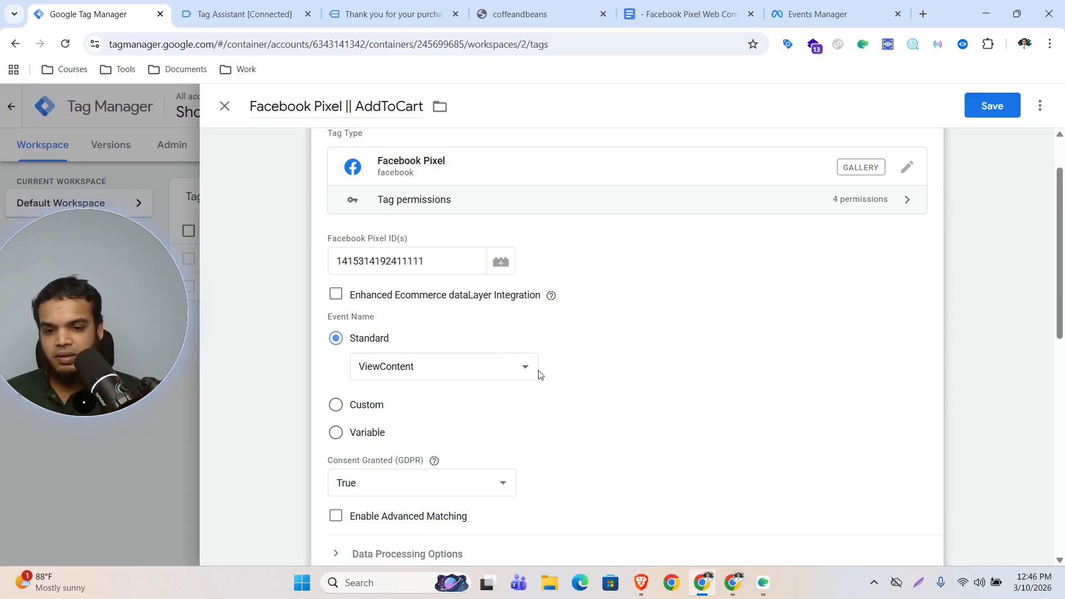
{"action": "left_click", "coordinate": [524, 368]}
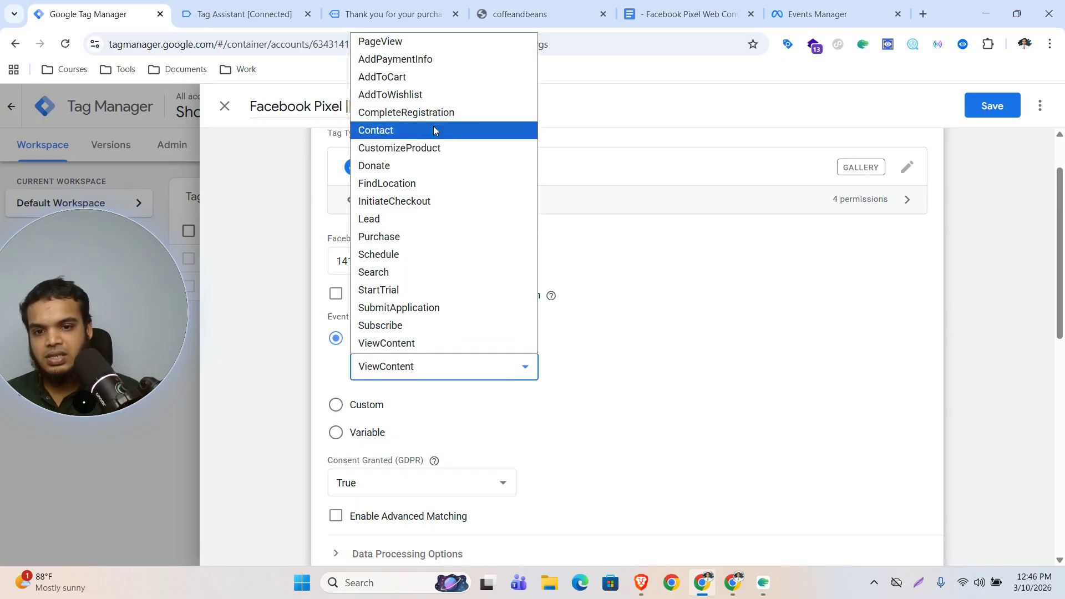
{"action": "left_click", "coordinate": [408, 78]}
{"action": "scroll", "coordinate": [619, 410], "scroll_direction": "down", "scroll_amount": 5}
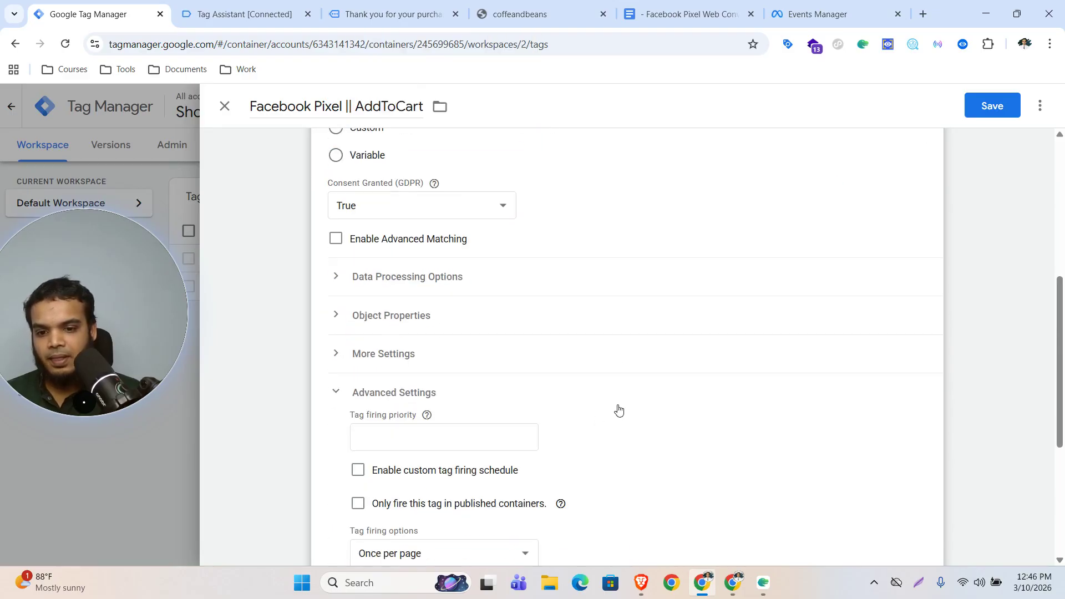
{"action": "left_click", "coordinate": [395, 315]}
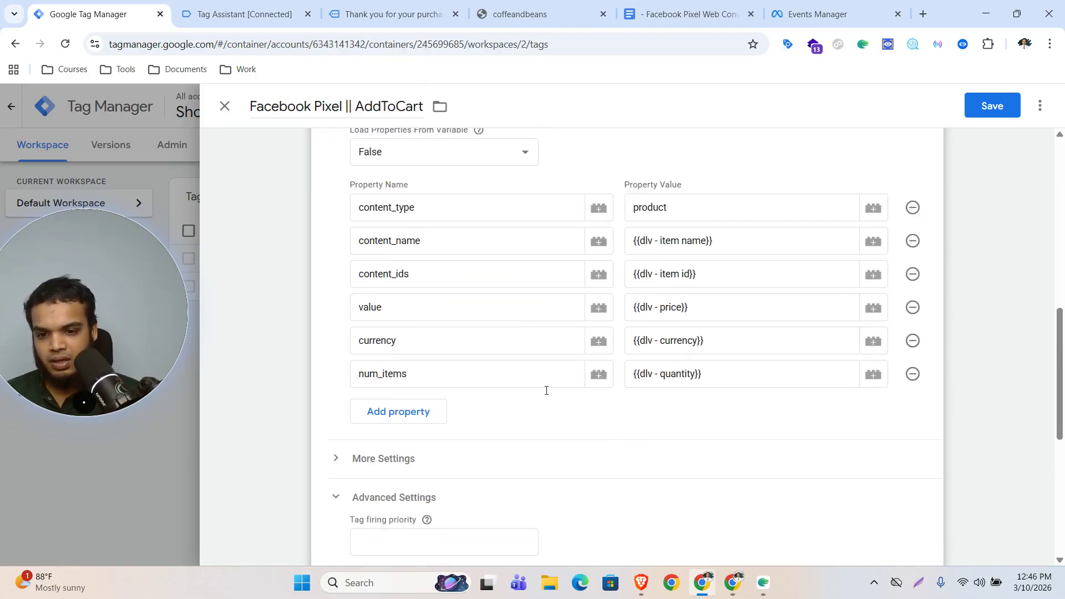
Step: Replace the AddToCart tag's view_item firing trigger with the add_to_cart trigger and save the tag
{"action": "scroll", "coordinate": [590, 335], "scroll_direction": "down", "scroll_amount": 4}
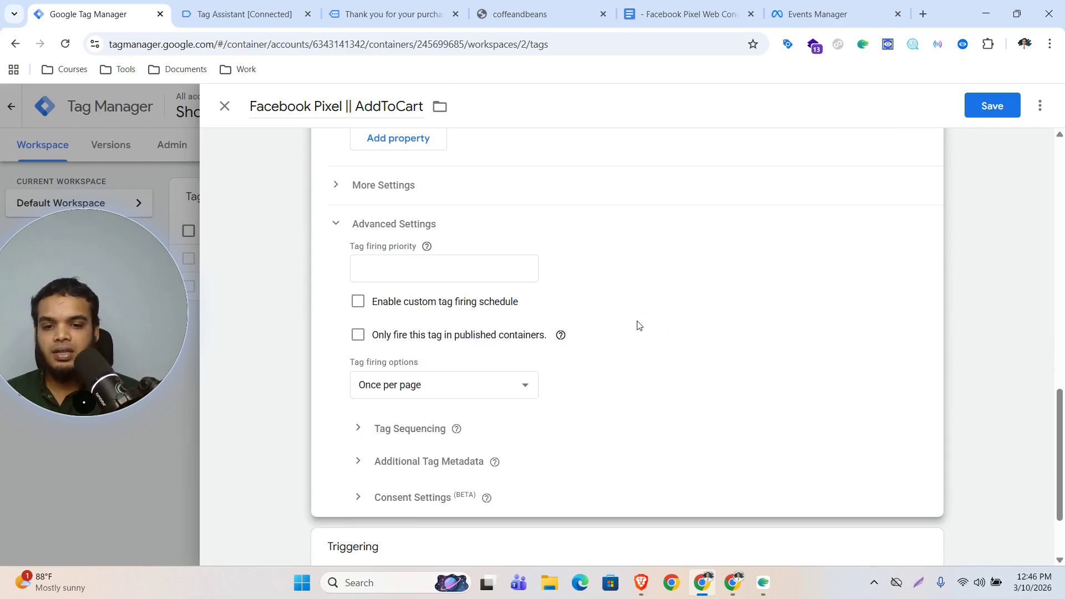
{"action": "scroll", "coordinate": [878, 373], "scroll_direction": "down", "scroll_amount": 3}
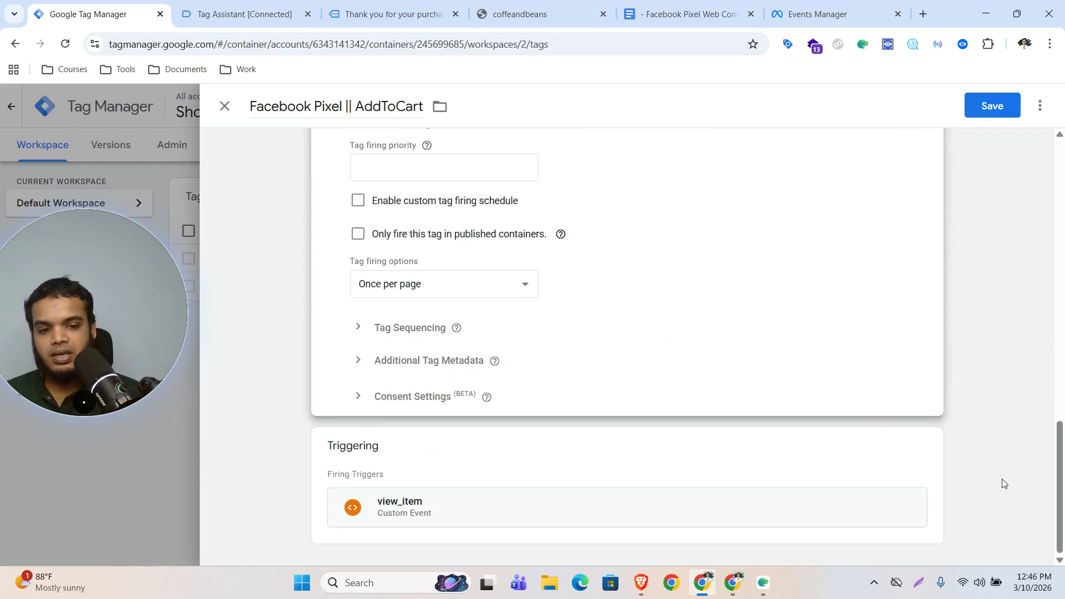
{"action": "left_click", "coordinate": [928, 446]}
{"action": "left_click", "coordinate": [908, 476]}
{"action": "left_click", "coordinate": [623, 421]}
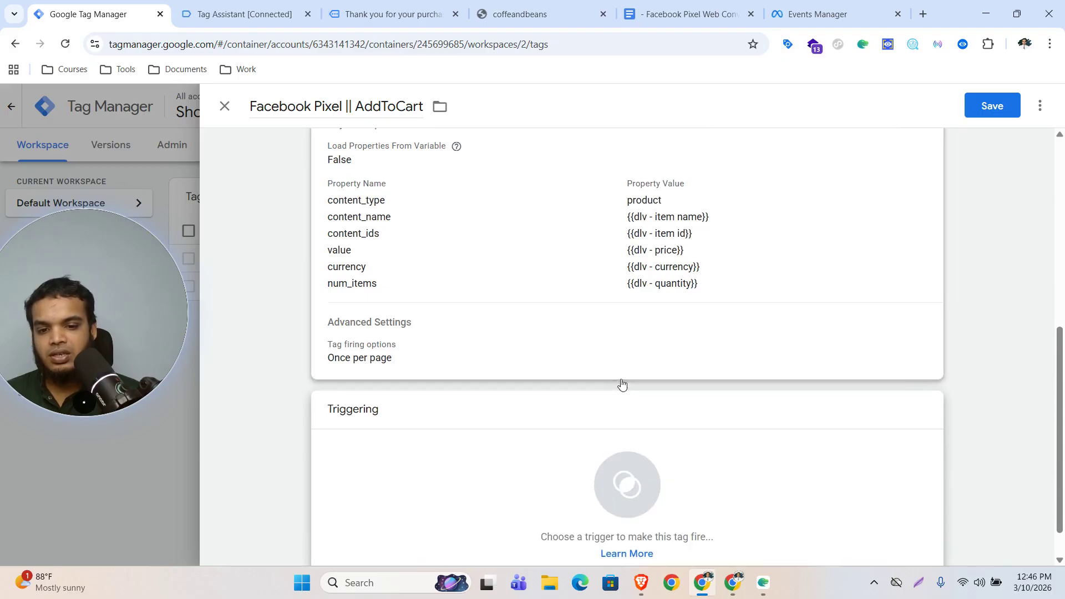
{"action": "left_click", "coordinate": [271, 169]}
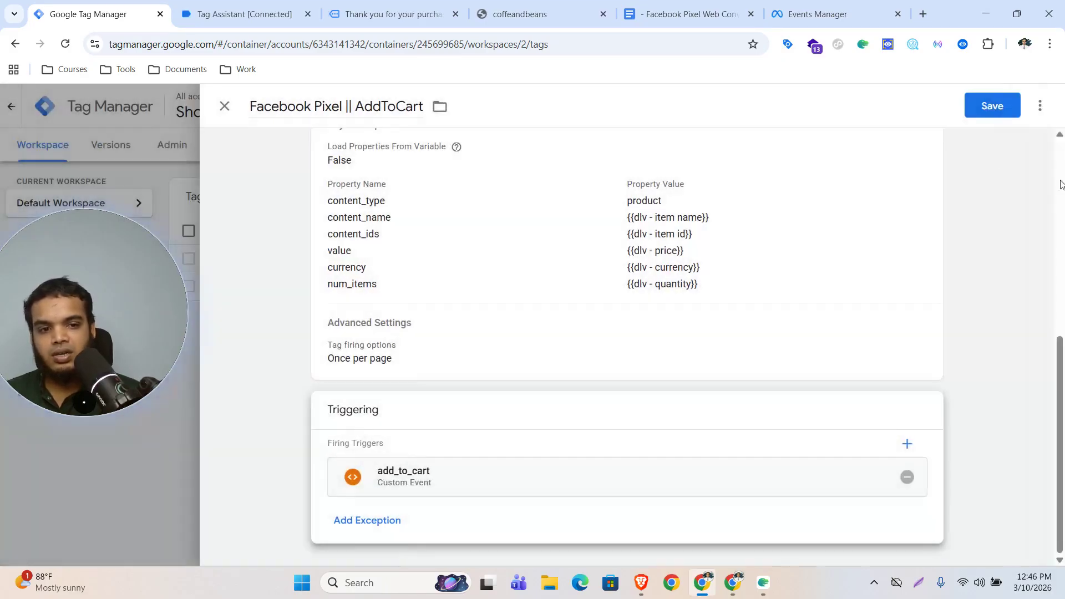
{"action": "left_click", "coordinate": [992, 117]}
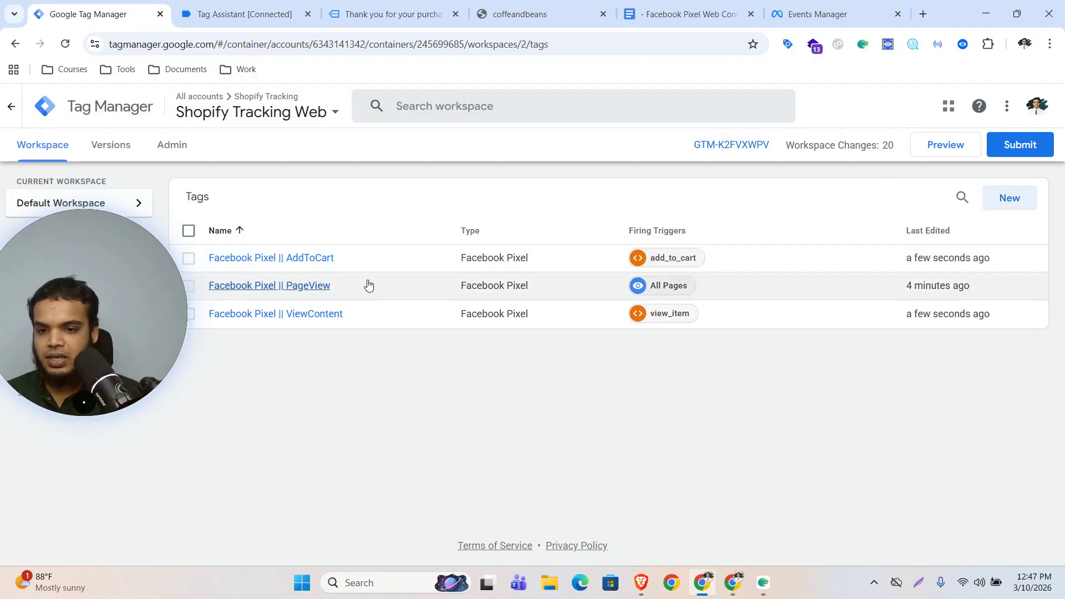
Step: Make a copy of the Facebook Pixel || AddToCart tag
{"action": "left_click", "coordinate": [298, 257]}
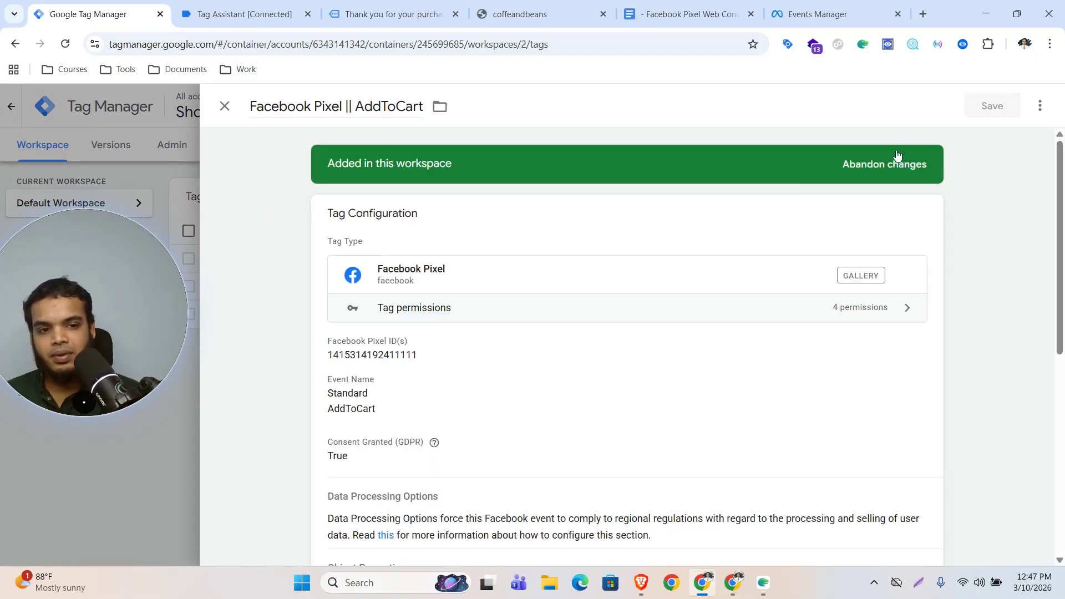
{"action": "left_click", "coordinate": [1039, 106]}
{"action": "left_click", "coordinate": [1007, 139]}
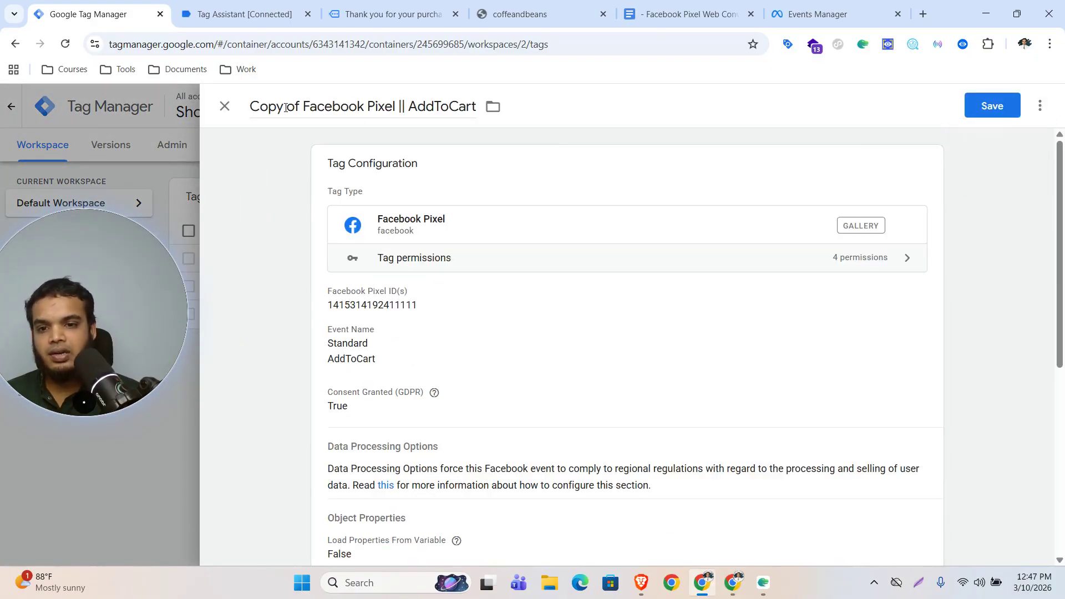
Step: Rename the copied tag as Facebook Pixel || InitiateCheckout
{"action": "left_click", "coordinate": [304, 106]}
{"action": "key", "text": "BackSpace"}
{"action": "key", "text": "BackSpace"}
{"action": "key", "text": "BackSpace"}
{"action": "key", "text": "BackSpace"}
{"action": "key", "text": "BackSpace"}
{"action": "key", "text": "BackSpace"}
{"action": "key", "text": "BackSpace"}
{"action": "key", "text": "BackSpace"}
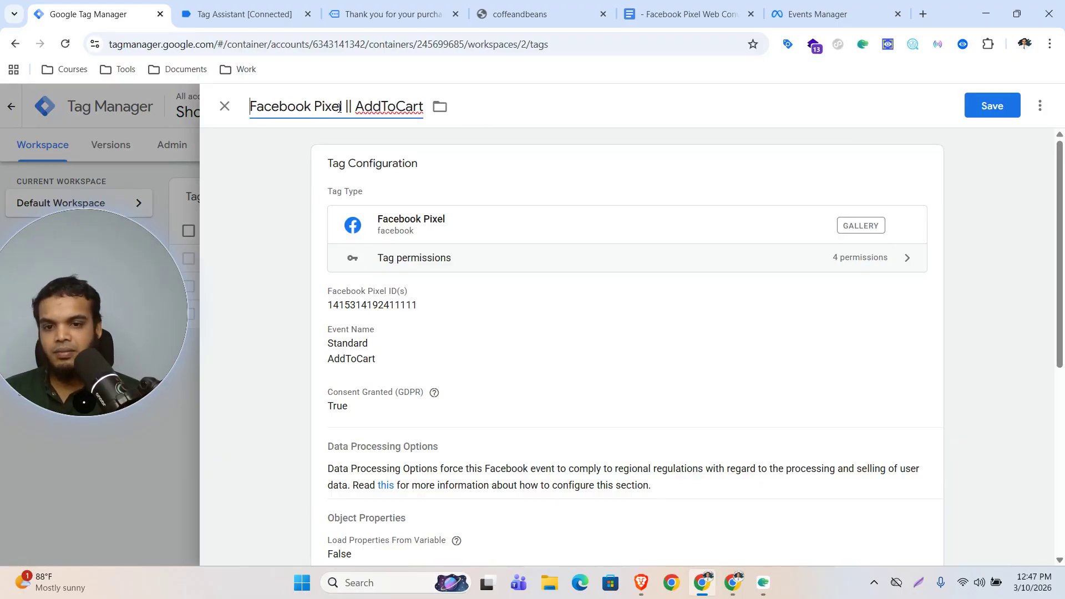
{"action": "left_click_drag", "start_coordinate": [358, 106], "coordinate": [423, 101]}
{"action": "type", "text": "In"}
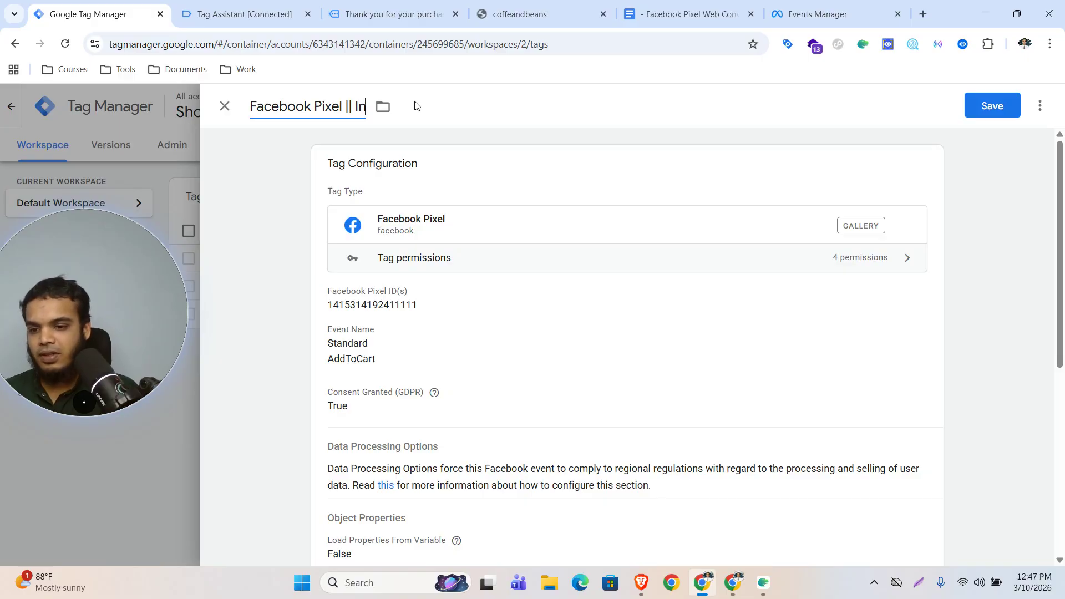
{"action": "type", "text": "itit"}
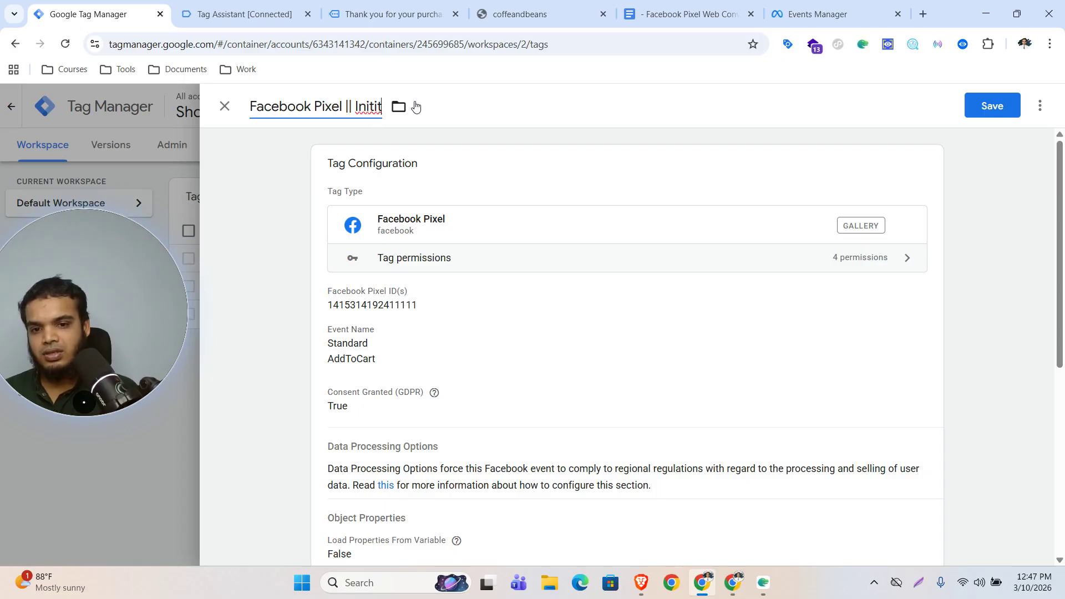
{"action": "key", "text": "BackSpace"}
{"action": "type", "text": "ateCheckout"}
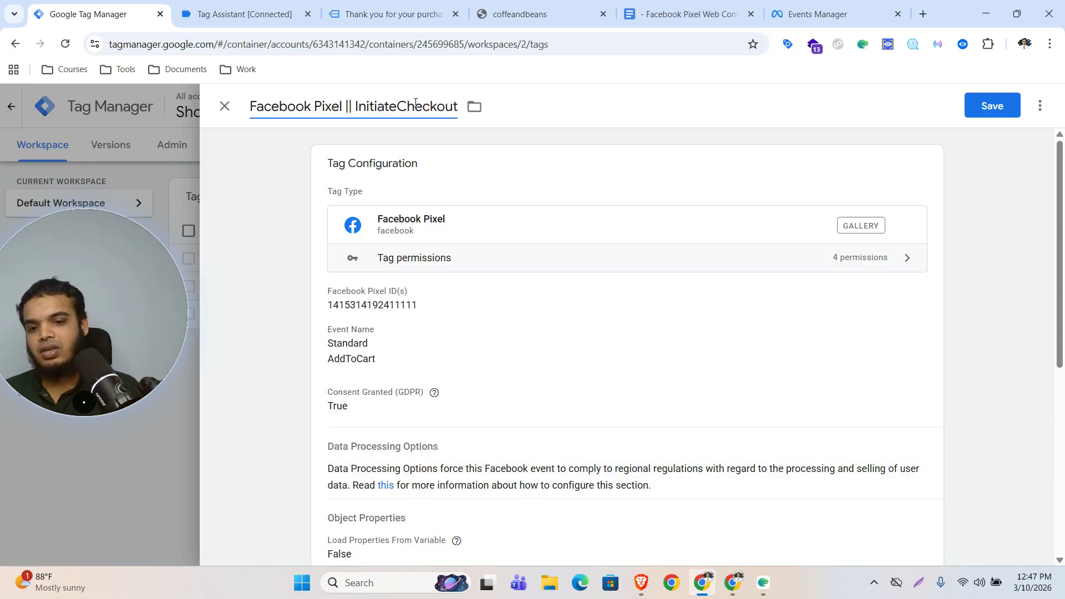
Step: Change the copied tag's standard event to InitiateCheckout
{"action": "left_click", "coordinate": [609, 404]}
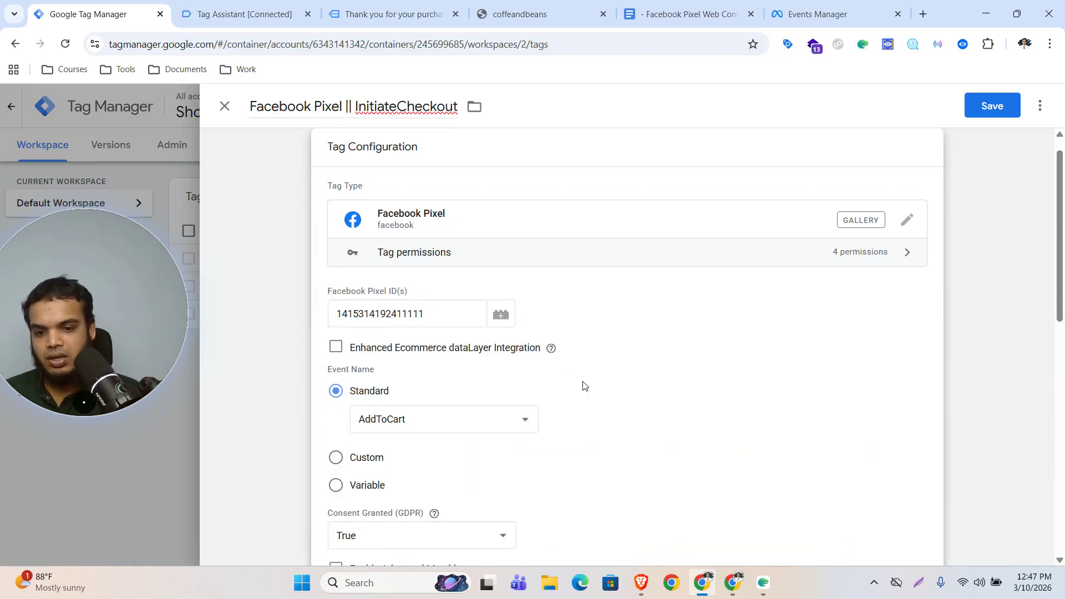
{"action": "left_click", "coordinate": [464, 371]}
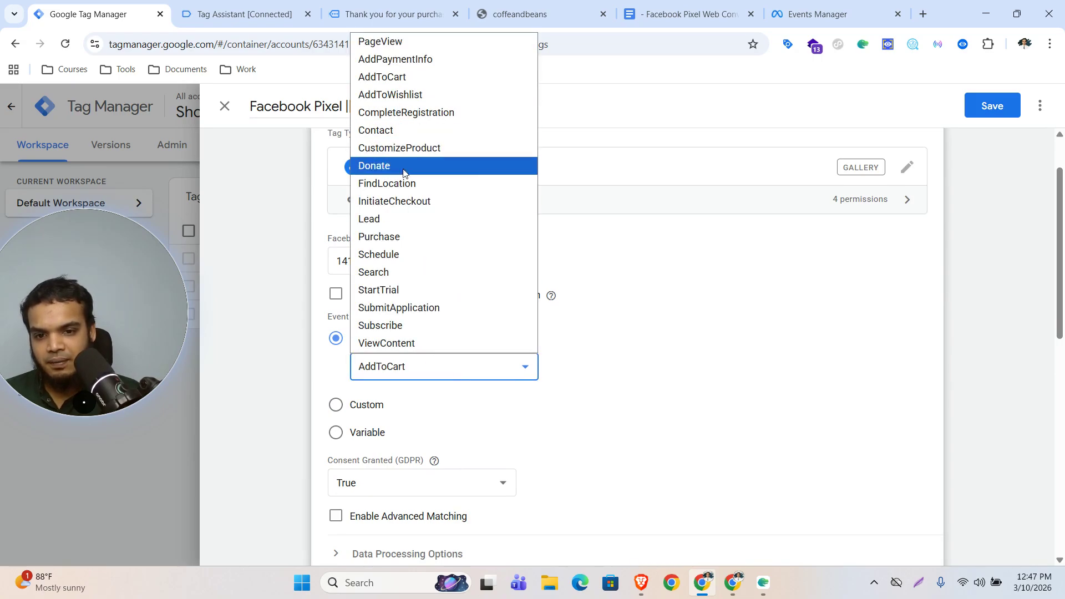
{"action": "left_click", "coordinate": [400, 205]}
Step: In the object properties, set content_name to {{cjs - item name}} and content_ids to {{cjs - item id}}
{"action": "scroll", "coordinate": [658, 353], "scroll_direction": "down", "scroll_amount": 1}
{"action": "scroll", "coordinate": [452, 333], "scroll_direction": "down", "scroll_amount": 5}
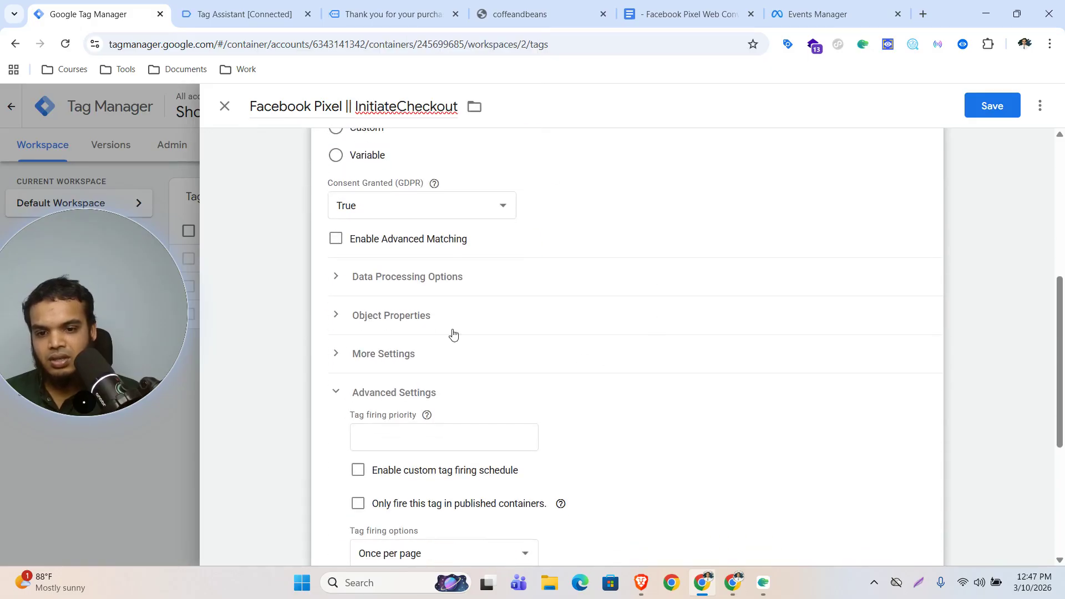
{"action": "left_click", "coordinate": [427, 316]}
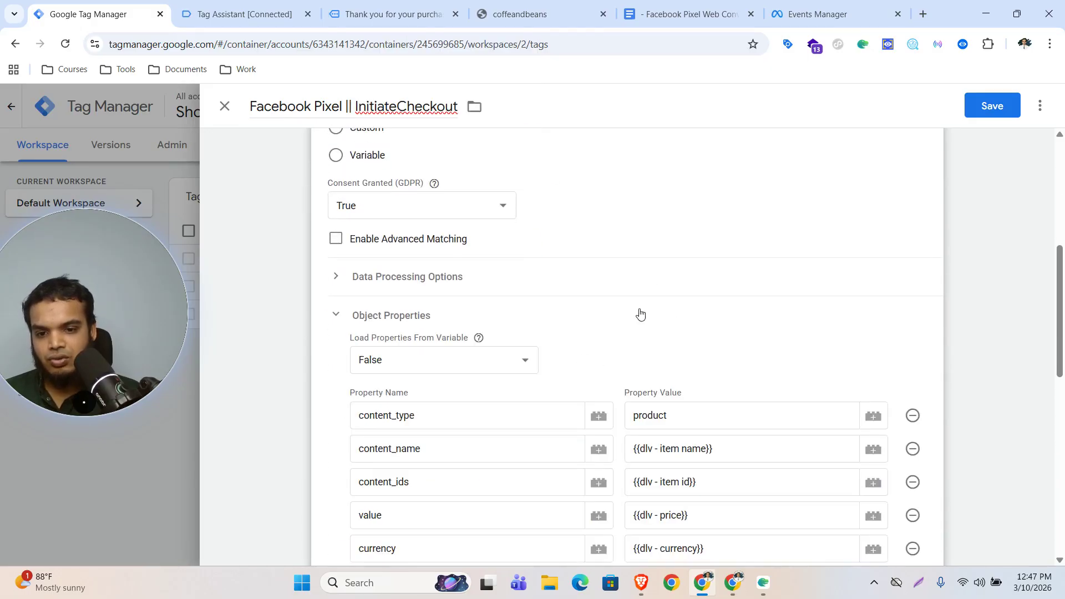
{"action": "scroll", "coordinate": [638, 312], "scroll_direction": "down", "scroll_amount": 3}
{"action": "left_click", "coordinate": [709, 309]}
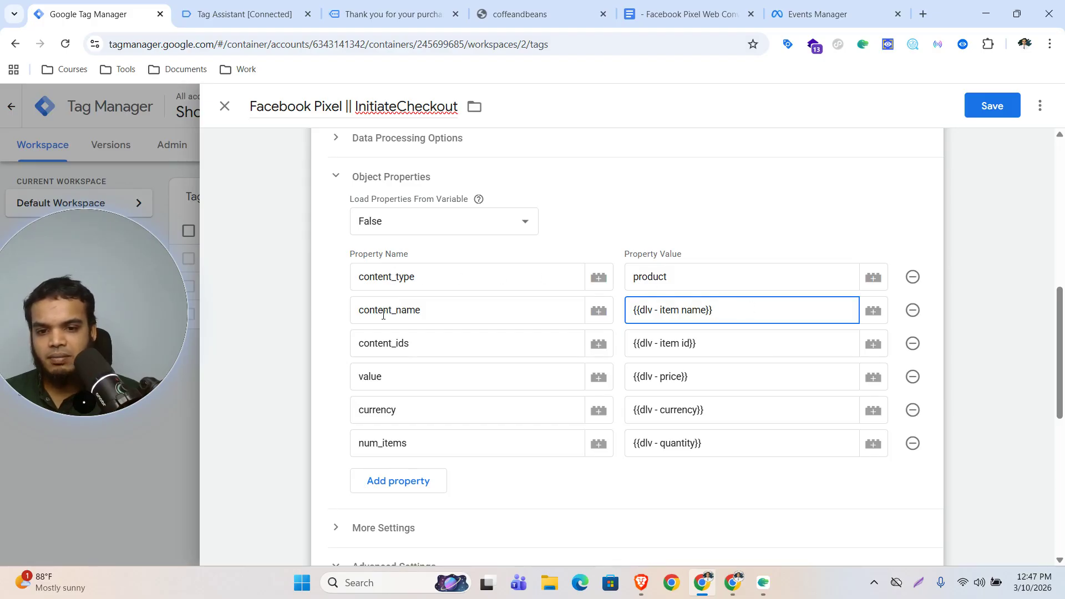
{"action": "left_click_drag", "start_coordinate": [717, 312], "coordinate": [635, 316]}
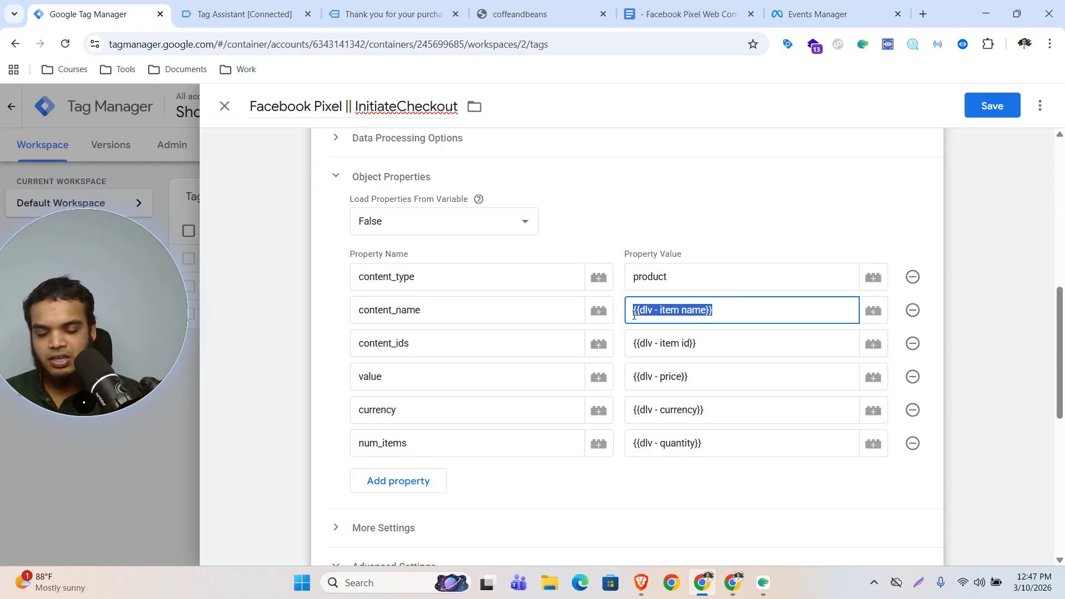
{"action": "type", "text": "{{"}
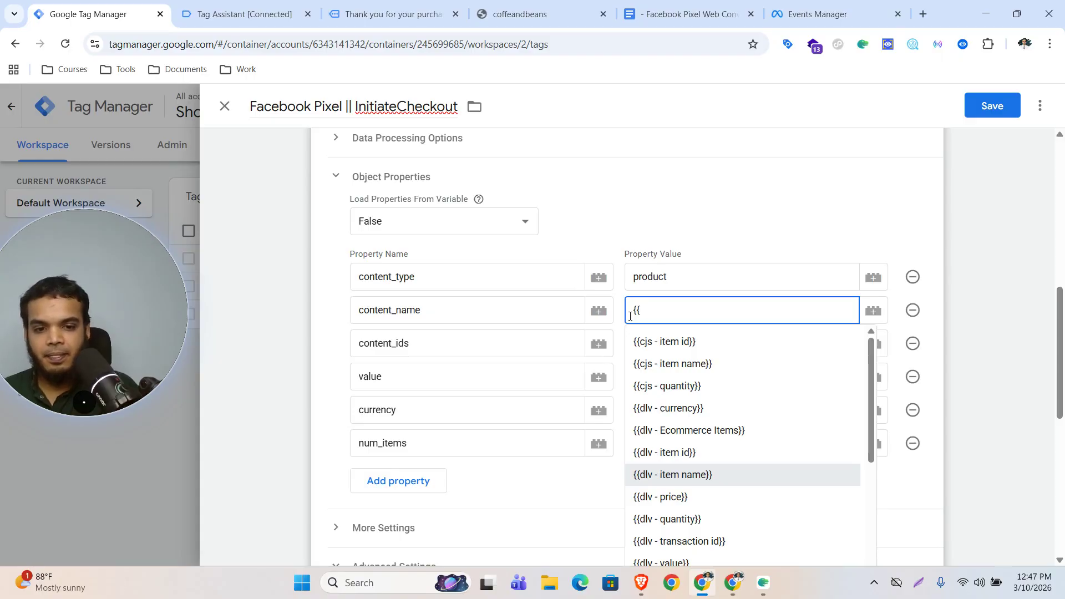
{"action": "left_click", "coordinate": [697, 367]}
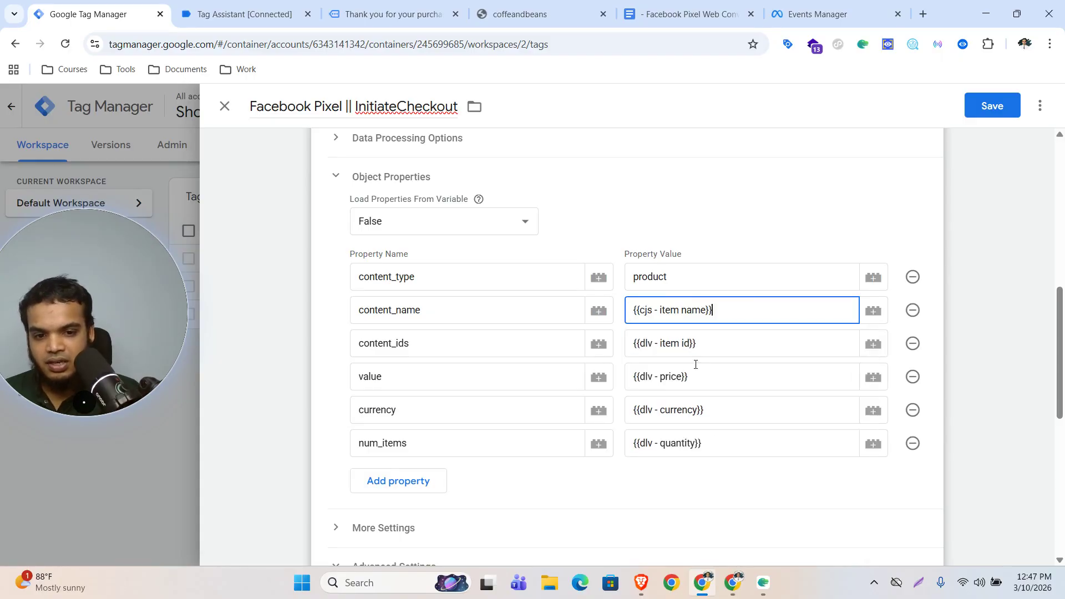
{"action": "left_click_drag", "start_coordinate": [717, 341], "coordinate": [634, 345]}
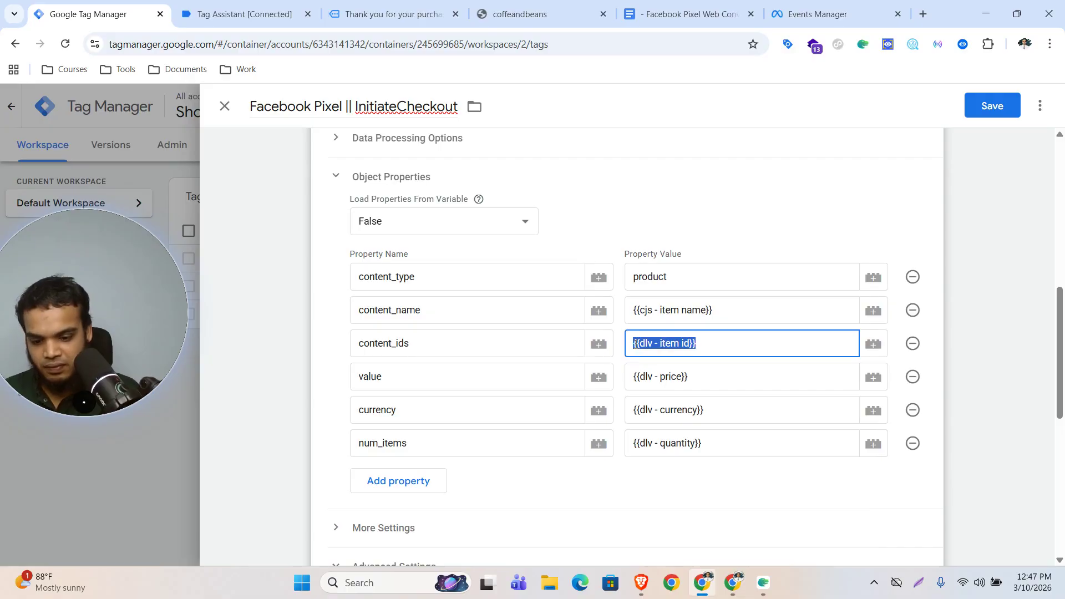
{"action": "type", "text": "{{"}
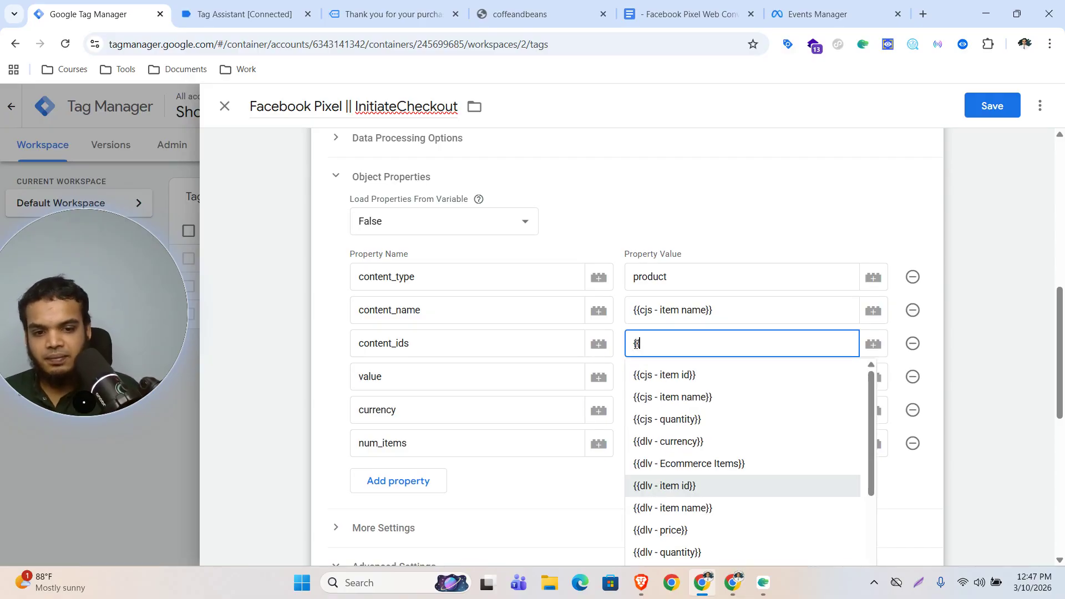
{"action": "left_click", "coordinate": [665, 375]}
Step: Set the value property to {{dlv - value}} and num_items to {{cjs - quantity}}
{"action": "left_click_drag", "start_coordinate": [716, 377], "coordinate": [632, 384]}
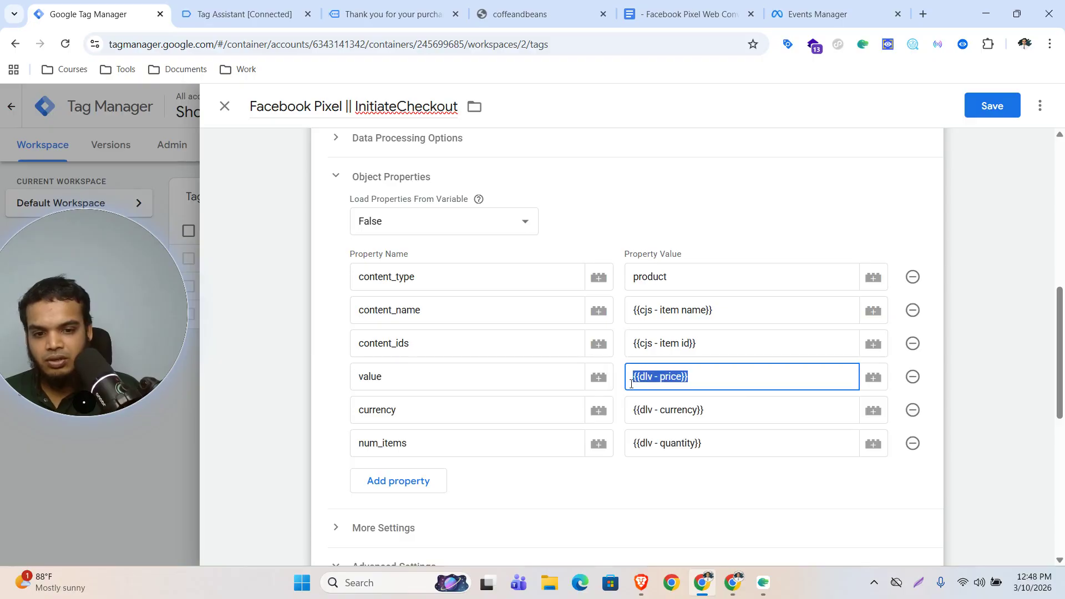
{"action": "type", "text": "{{va"}
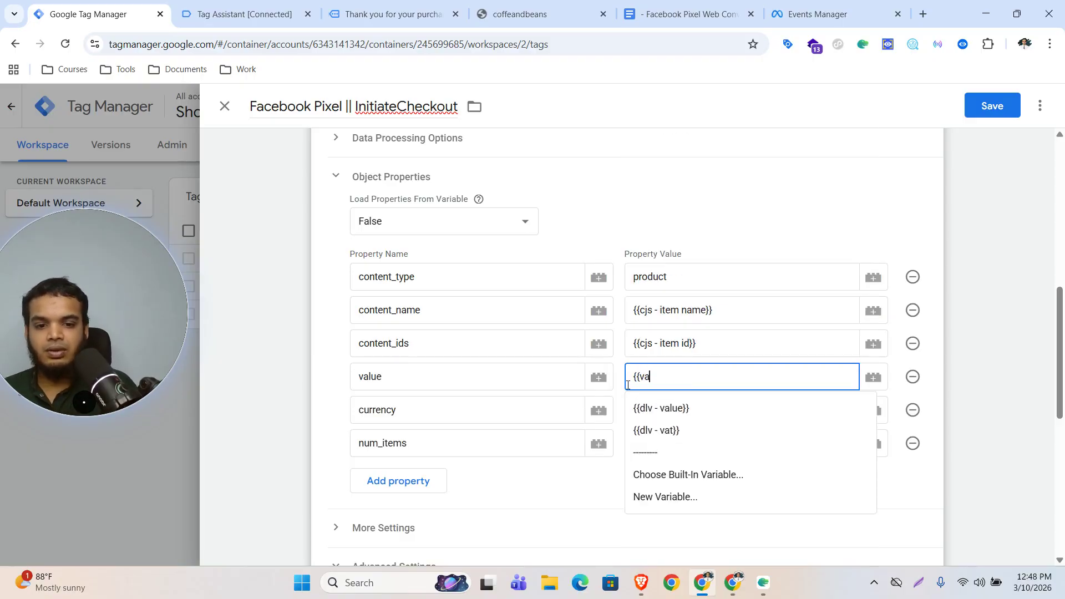
{"action": "left_click", "coordinate": [632, 408]}
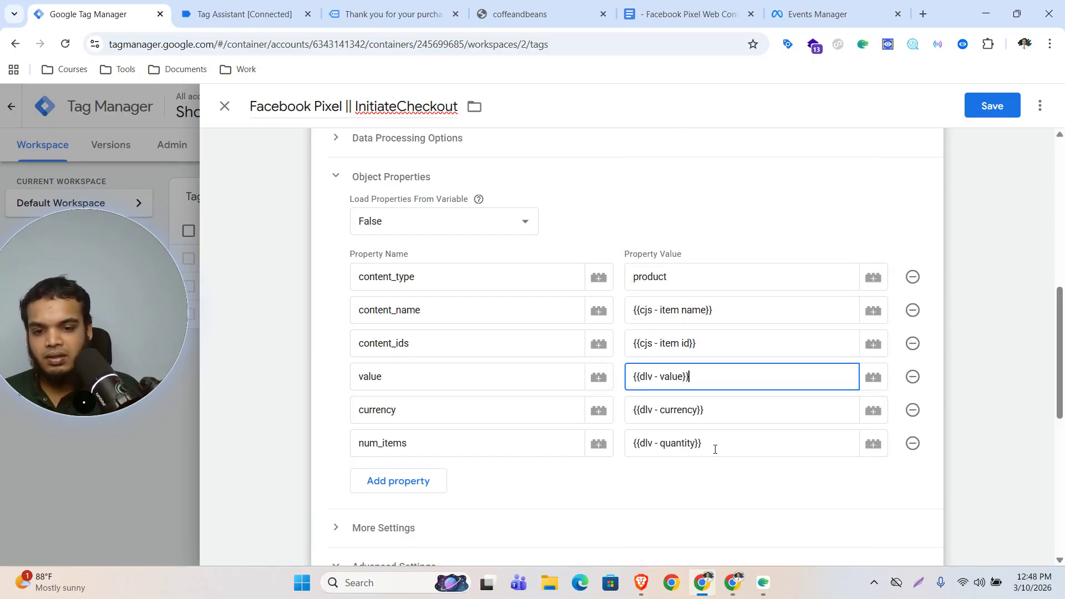
{"action": "left_click_drag", "start_coordinate": [715, 449], "coordinate": [632, 441]}
{"action": "key", "text": "BackSpace"}
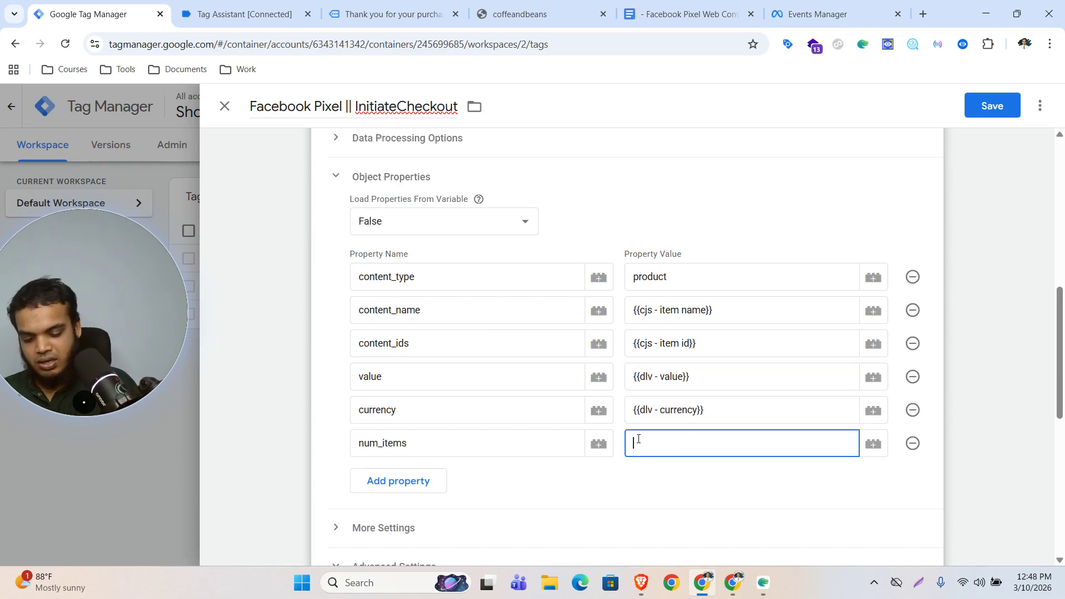
{"action": "type", "text": "{{"}
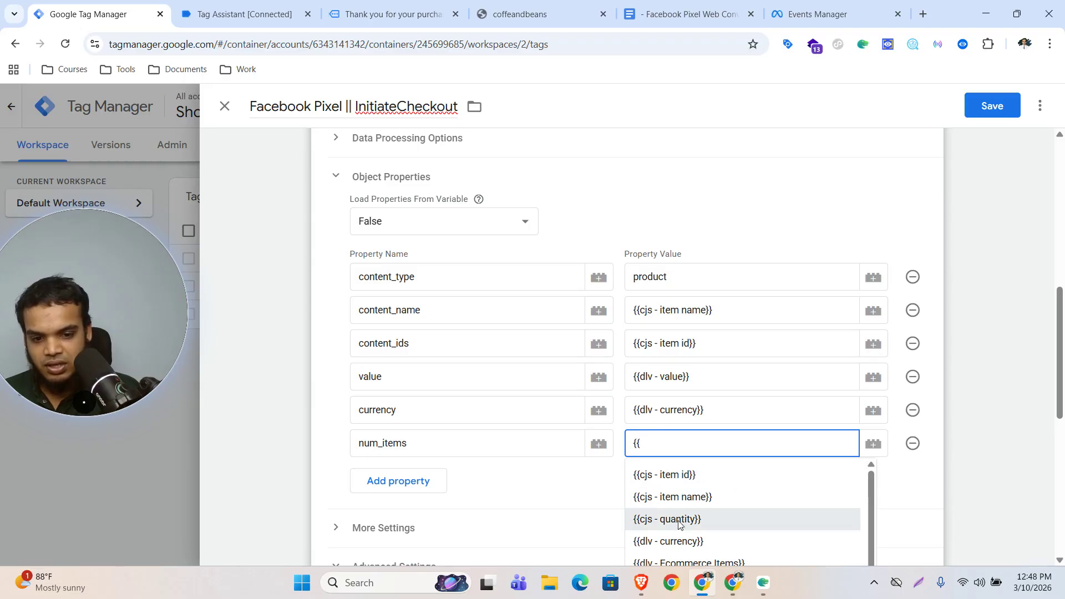
{"action": "left_click", "coordinate": [678, 522]}
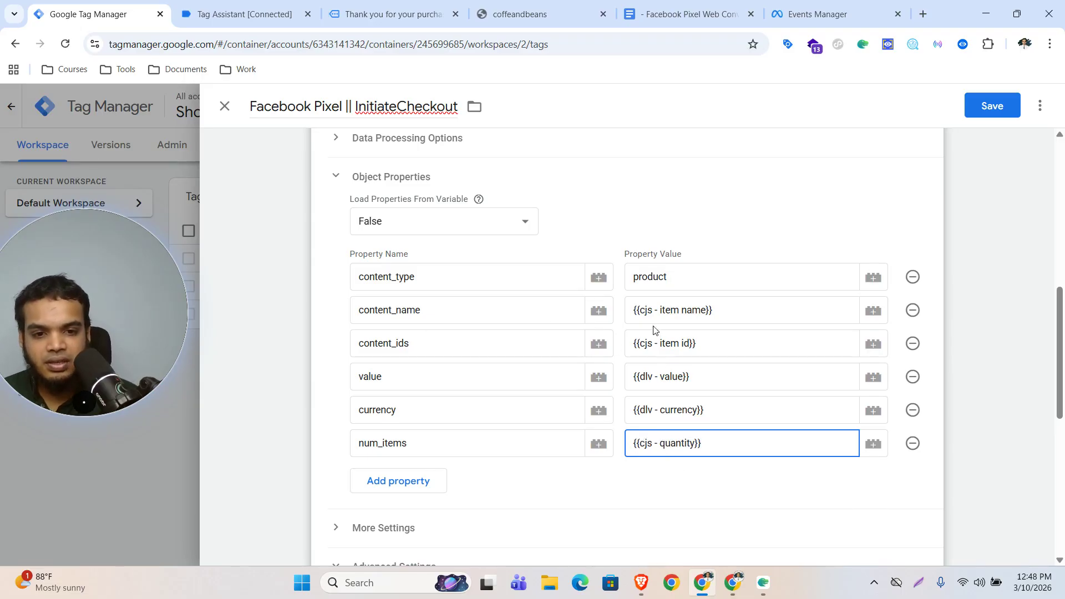
Step: Replace the InitiateCheckout tag's add_to_cart trigger with the begin_checkout trigger and save the tag
{"action": "scroll", "coordinate": [630, 361], "scroll_direction": "down", "scroll_amount": 6}
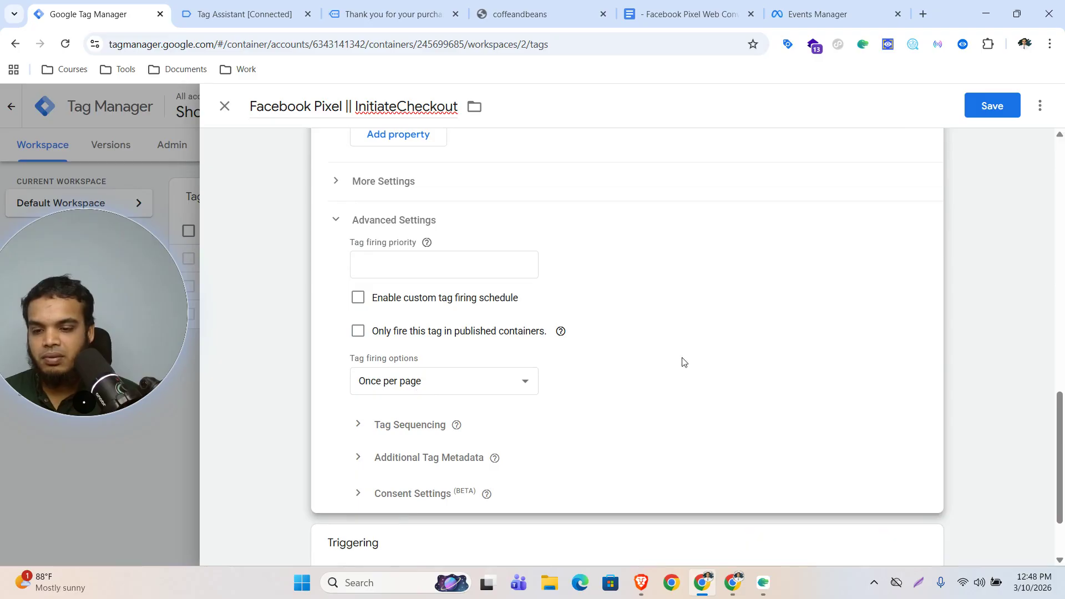
{"action": "scroll", "coordinate": [665, 372], "scroll_direction": "down", "scroll_amount": 2}
{"action": "left_click", "coordinate": [938, 461]}
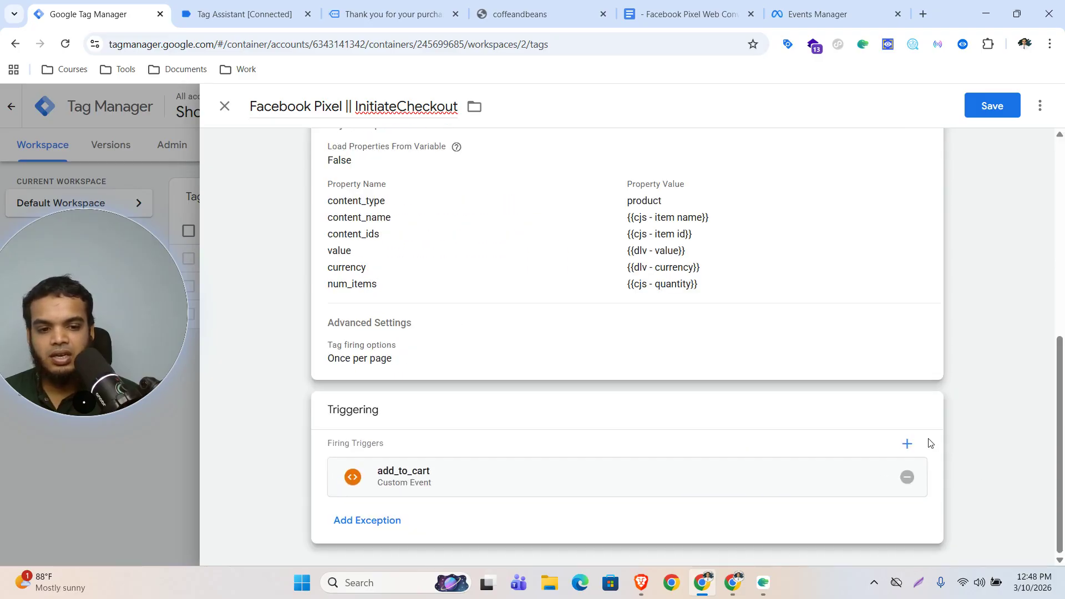
{"action": "left_click", "coordinate": [910, 477]}
{"action": "left_click", "coordinate": [584, 477]}
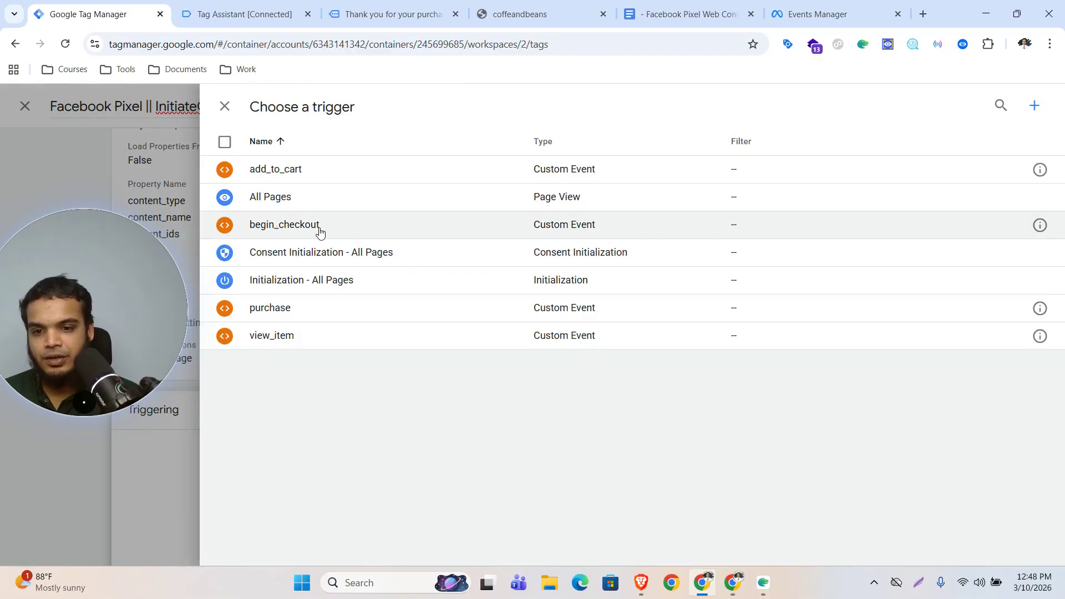
{"action": "left_click", "coordinate": [319, 232]}
{"action": "left_click", "coordinate": [993, 111]}
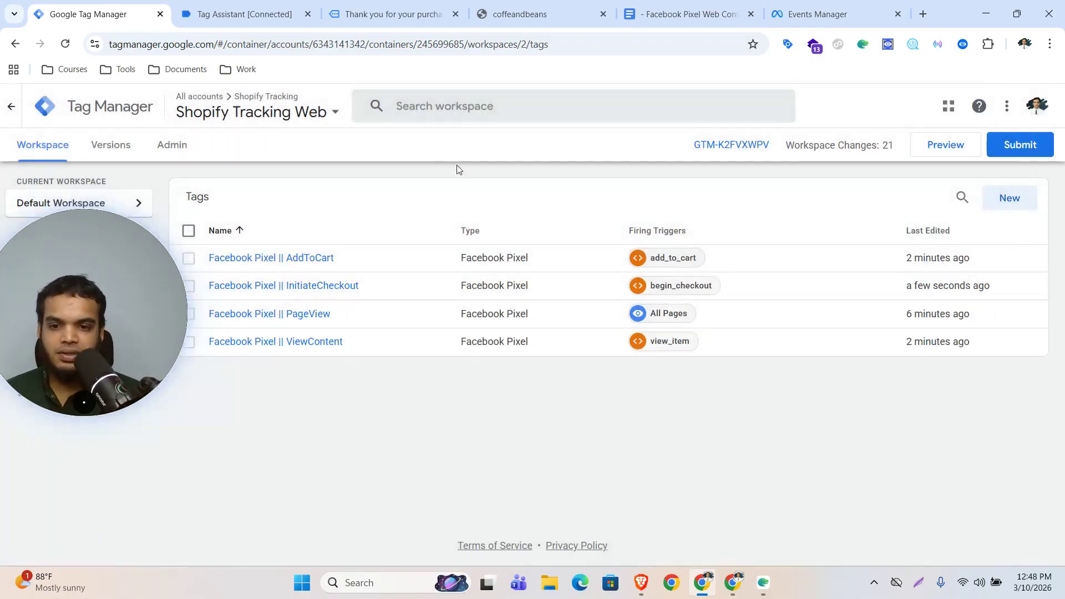
Step: Make a copy of the Facebook Pixel || InitiateCheckout tag
{"action": "left_click", "coordinate": [261, 290]}
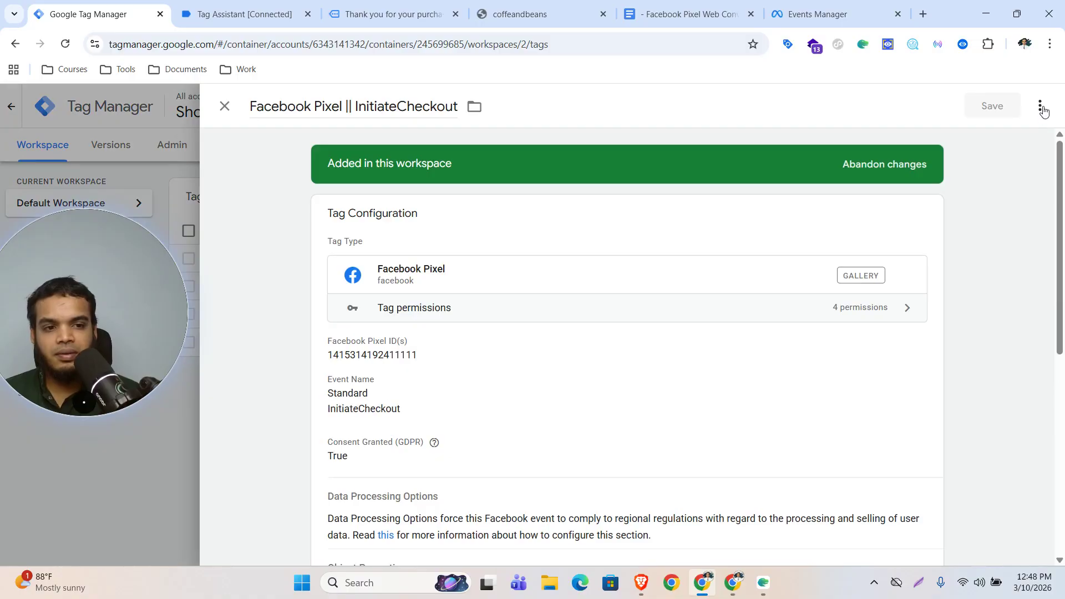
{"action": "left_click", "coordinate": [1041, 107]}
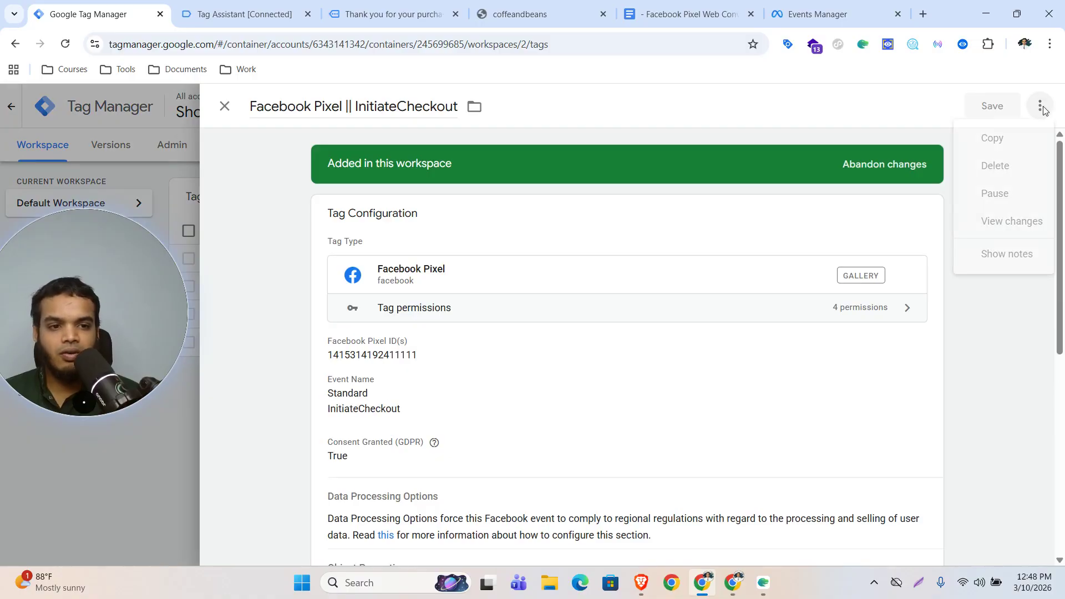
{"action": "left_click", "coordinate": [990, 140]}
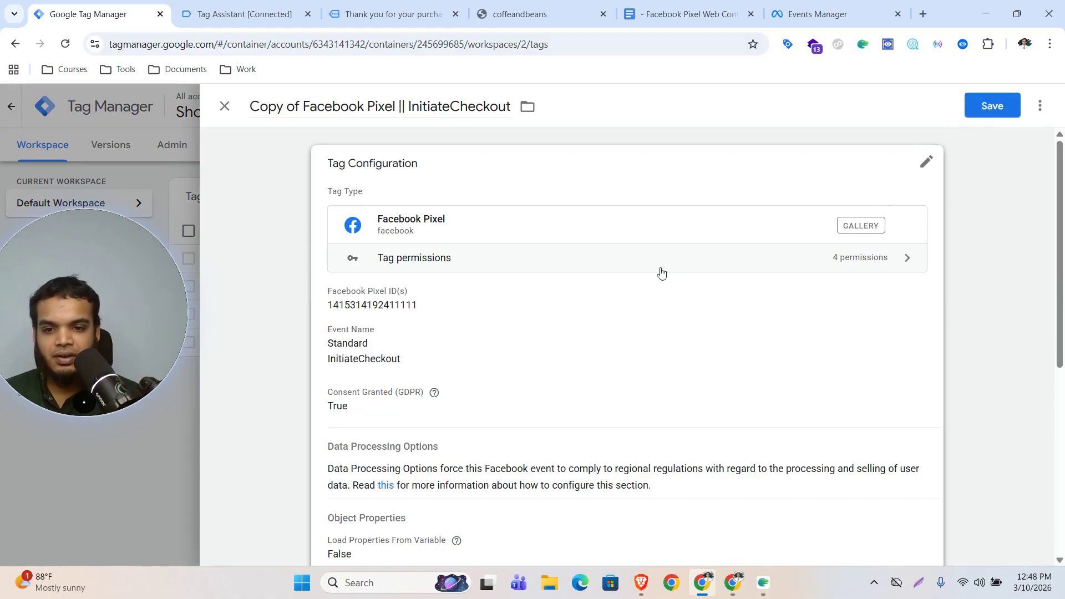
Step: Change the standard event of the copied InitiateCheckout tag to Purchase
{"action": "left_click", "coordinate": [548, 353]}
{"action": "scroll", "coordinate": [511, 426], "scroll_direction": "down", "scroll_amount": 1}
{"action": "left_click", "coordinate": [497, 369]}
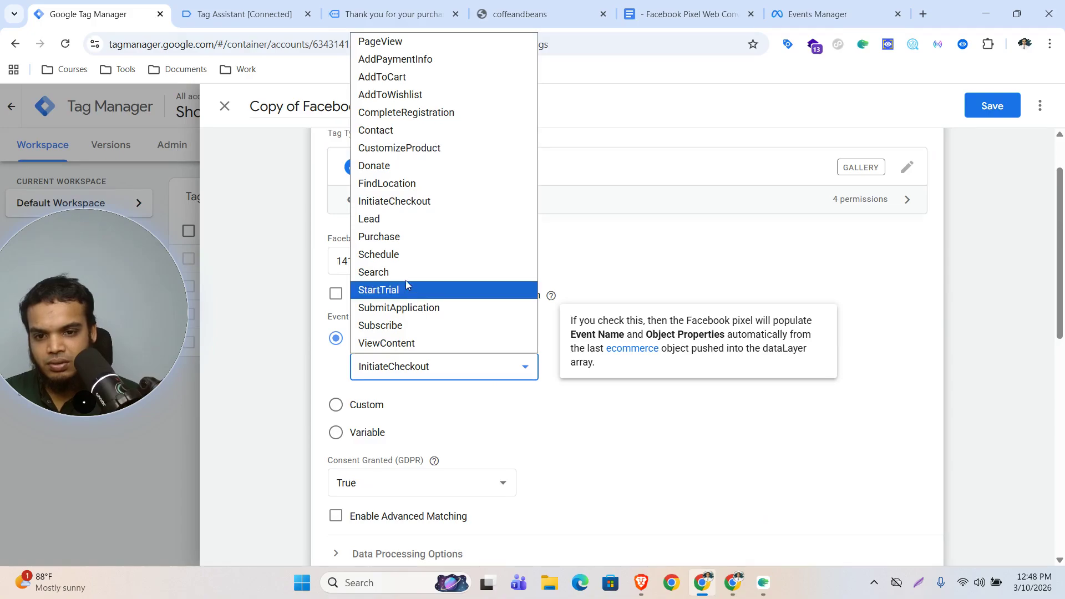
{"action": "left_click", "coordinate": [400, 238]}
Step: Add two blank property rows to the copied tag's object properties, below num_items
{"action": "scroll", "coordinate": [607, 458], "scroll_direction": "down", "scroll_amount": 2}
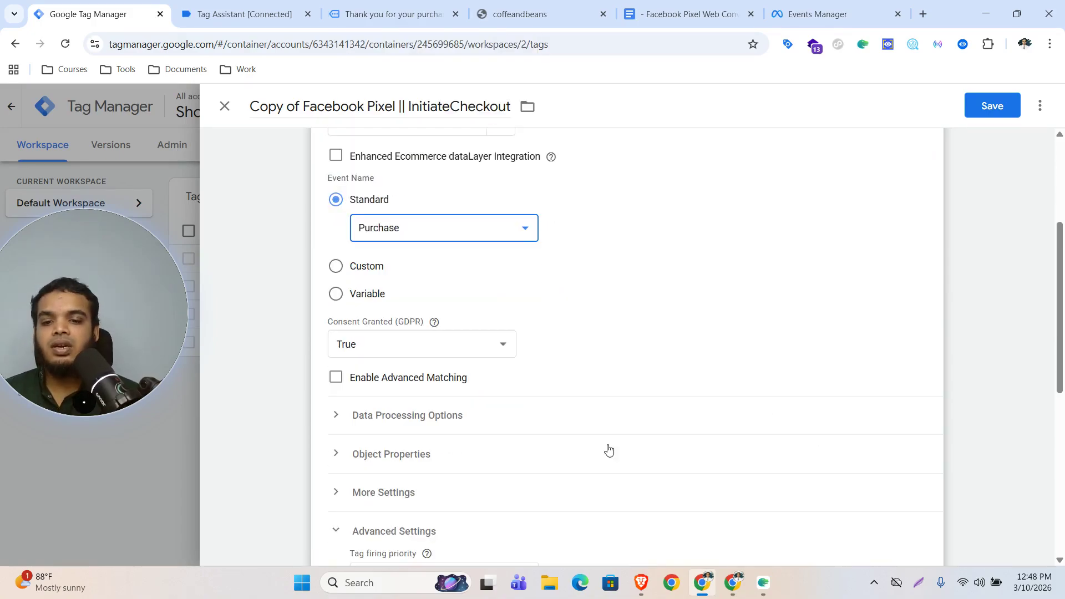
{"action": "left_click", "coordinate": [411, 461]}
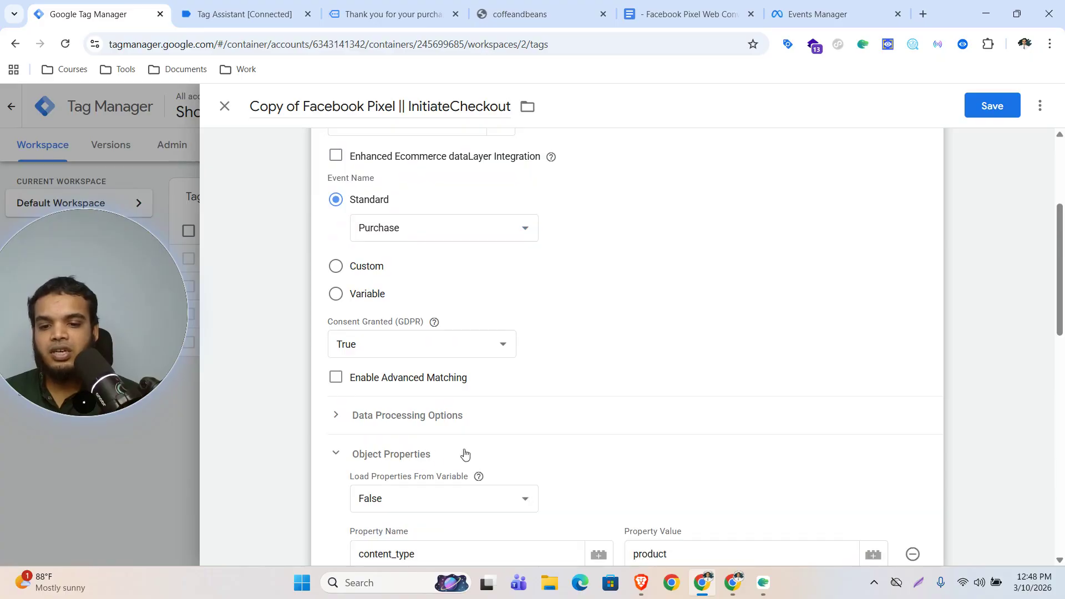
{"action": "scroll", "coordinate": [627, 400], "scroll_direction": "down", "scroll_amount": 4}
{"action": "scroll", "coordinate": [420, 450], "scroll_direction": "down", "scroll_amount": 2}
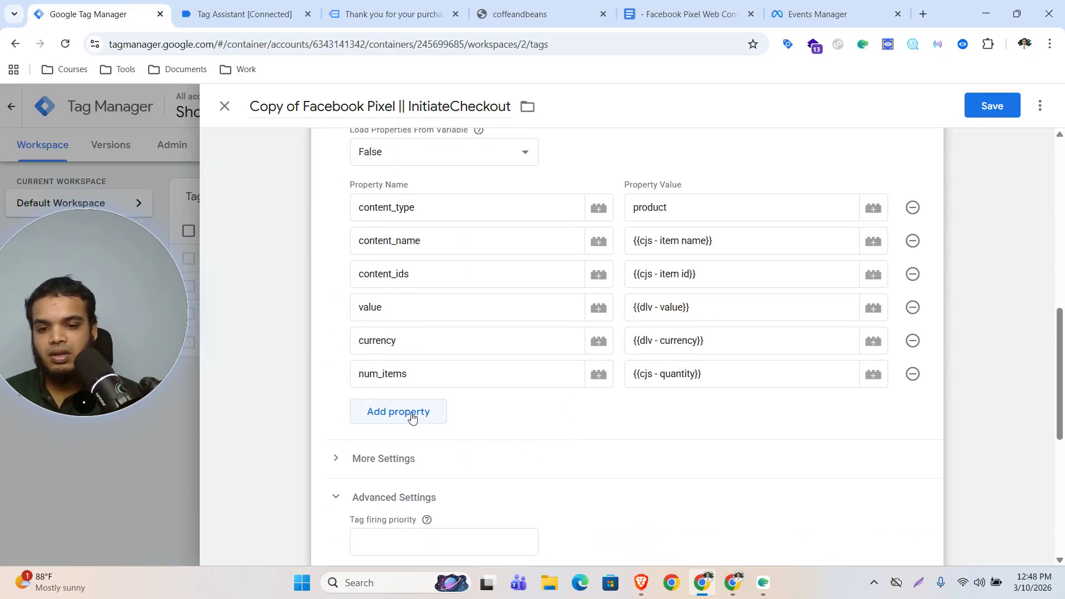
{"action": "left_click", "coordinate": [414, 412]}
{"action": "left_click", "coordinate": [415, 444]}
{"action": "left_click", "coordinate": [454, 409]}
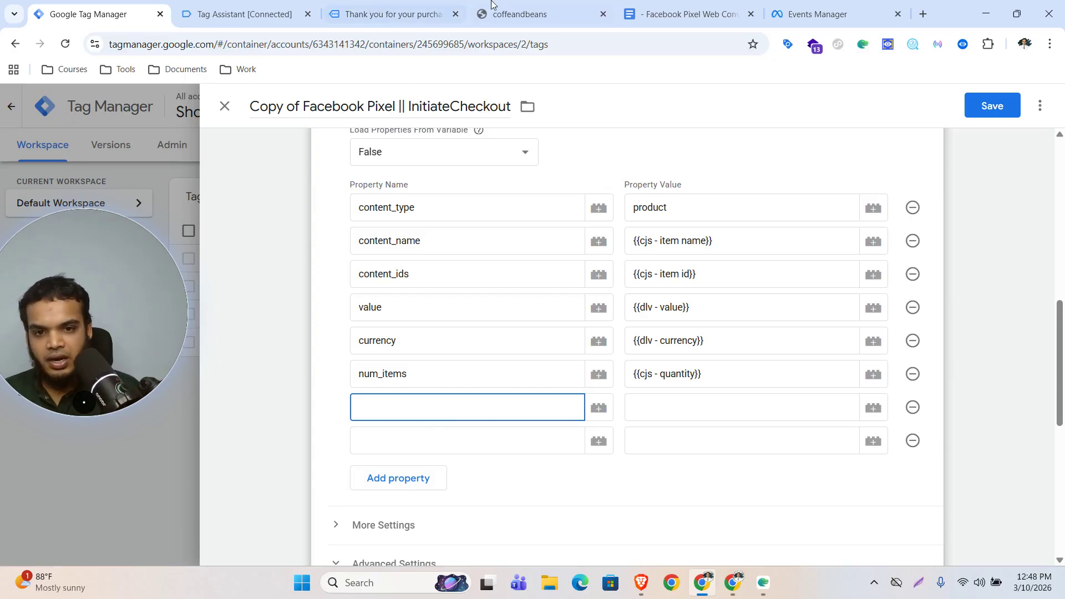
Step: Name the two new properties order_id, copied from the Purchase section of the Facebook Pixel Web Conversion Tracking document, and tax
{"action": "left_click", "coordinate": [688, 14]}
{"action": "scroll", "coordinate": [523, 478], "scroll_direction": "down", "scroll_amount": 10}
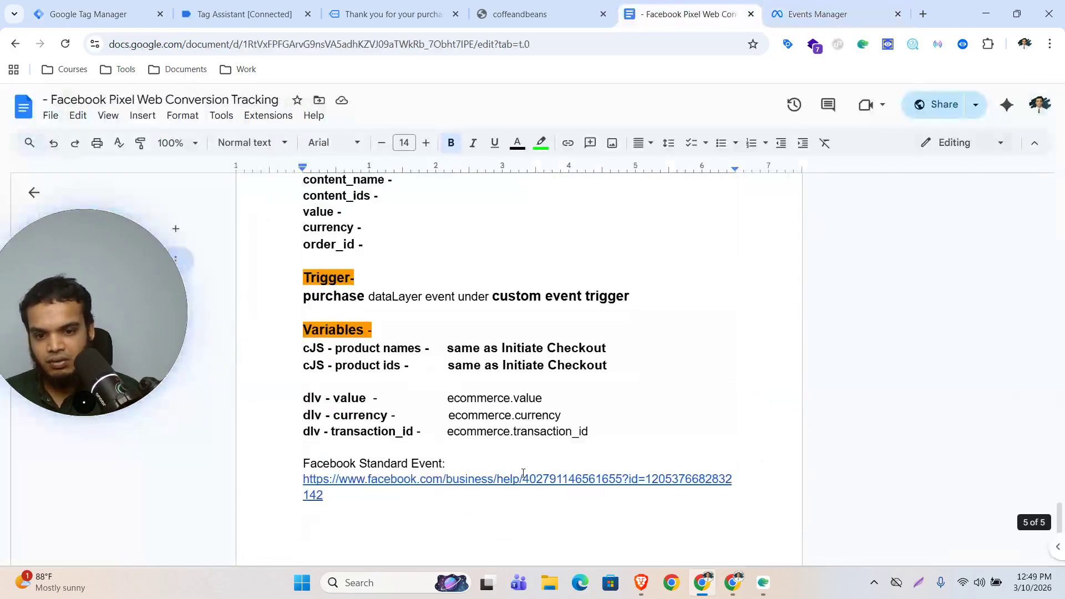
{"action": "scroll", "coordinate": [523, 475], "scroll_direction": "down", "scroll_amount": 4}
{"action": "scroll", "coordinate": [516, 477], "scroll_direction": "up", "scroll_amount": 5}
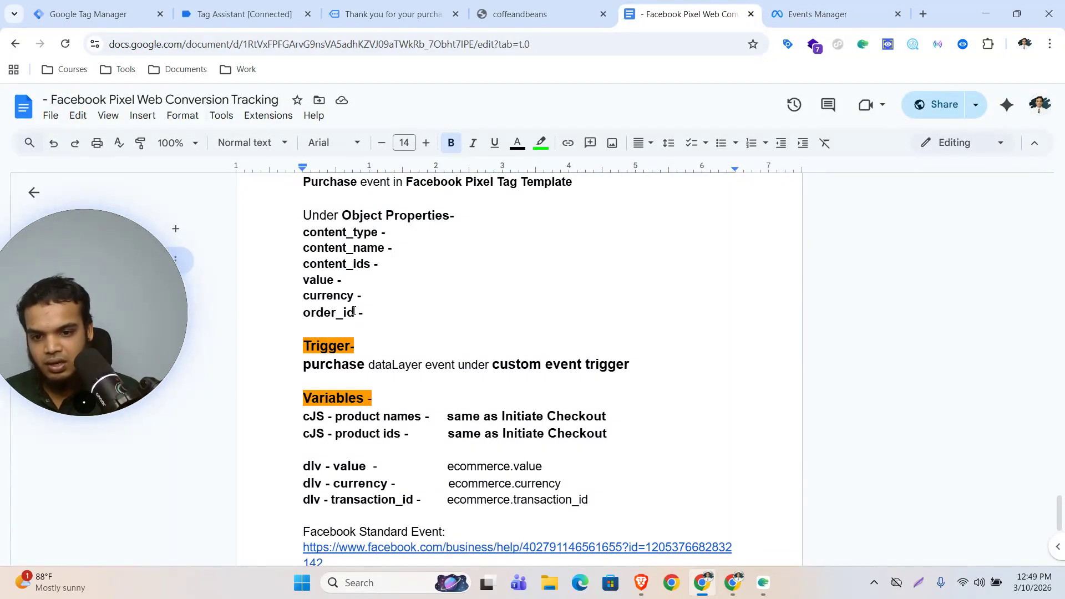
{"action": "left_click_drag", "start_coordinate": [355, 312], "coordinate": [307, 316]}
{"action": "key", "text": "ctrl+1"}
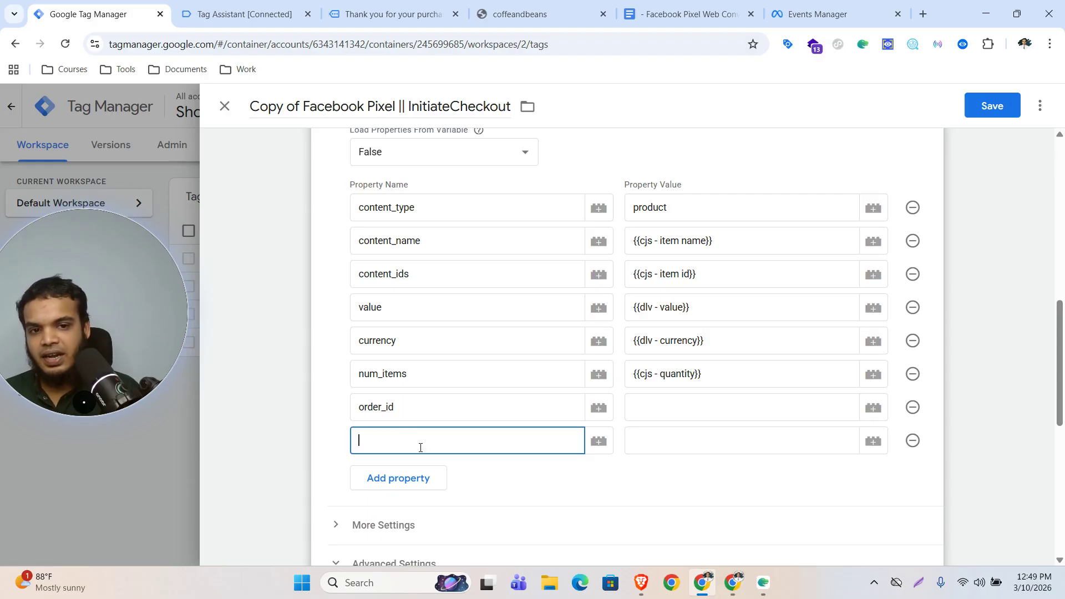
{"action": "type", "text": "tax"}
Step: Set the order_id value to {{dlv - transaction id}} and the tax value to {{dlv - vat}}
{"action": "left_click", "coordinate": [726, 400]}
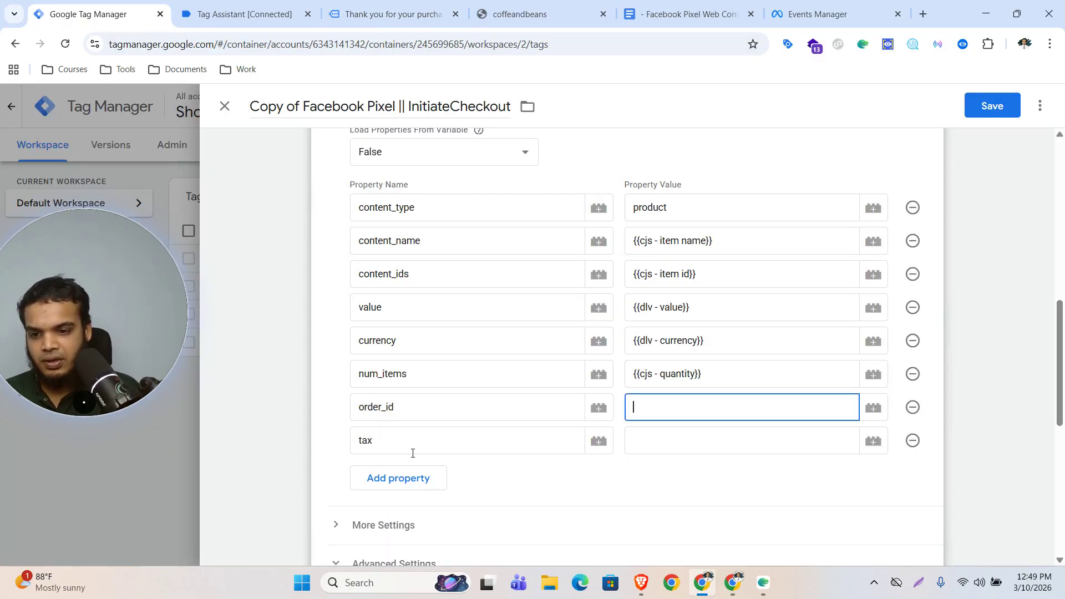
{"action": "type", "text": "{{tran"}
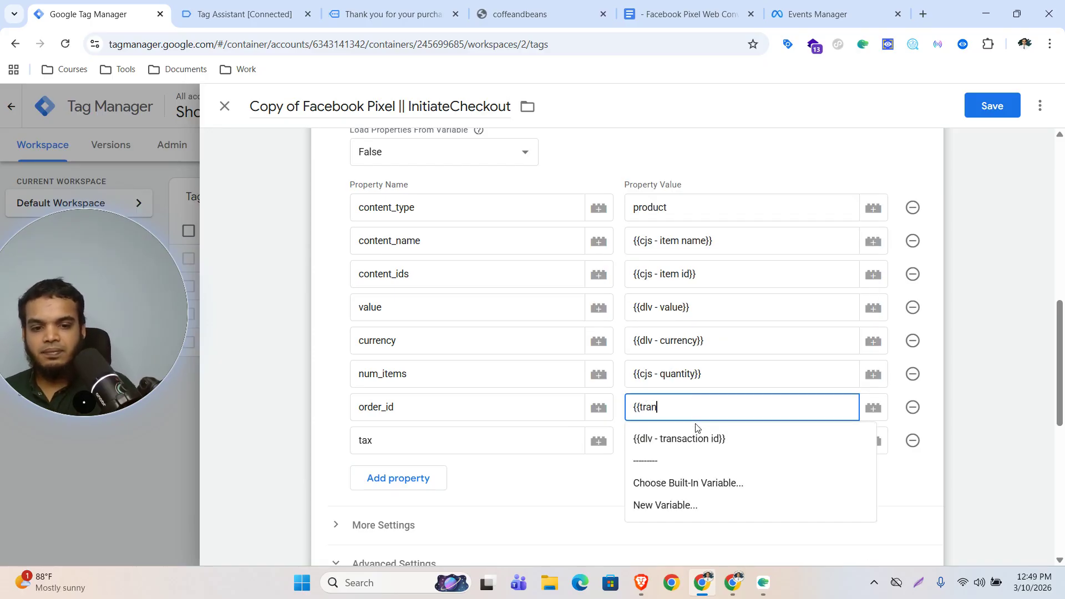
{"action": "left_click", "coordinate": [688, 439]}
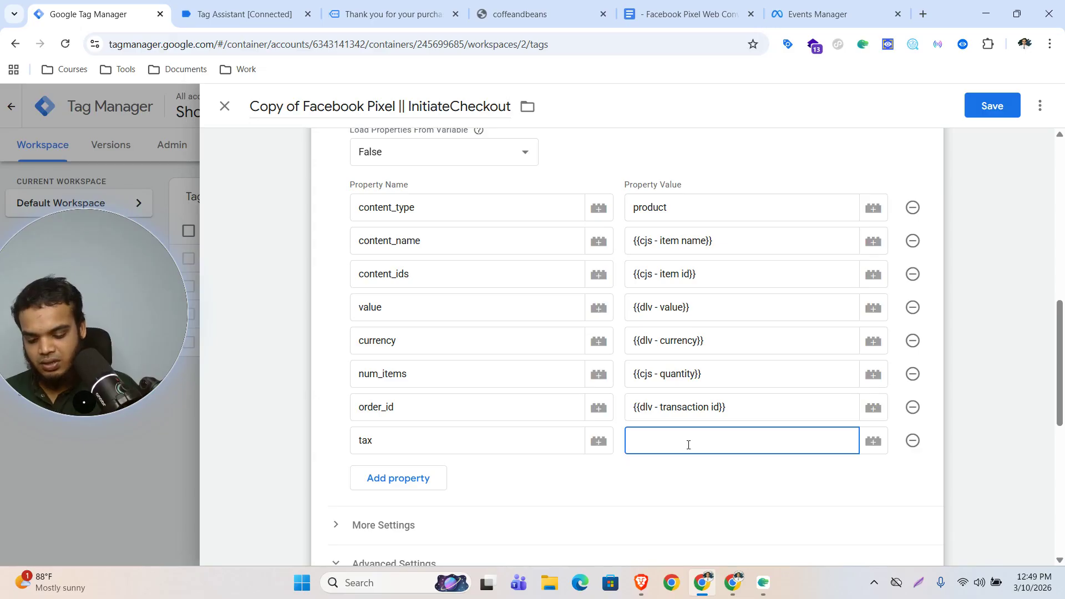
{"action": "type", "text": "{{ta"}
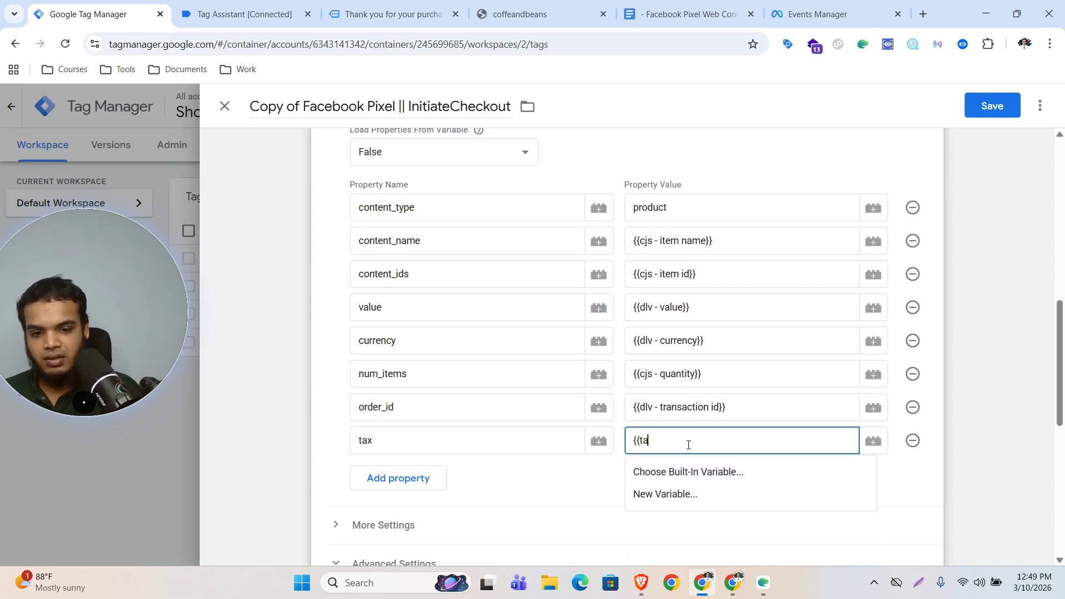
{"action": "key", "text": "BackSpace"}
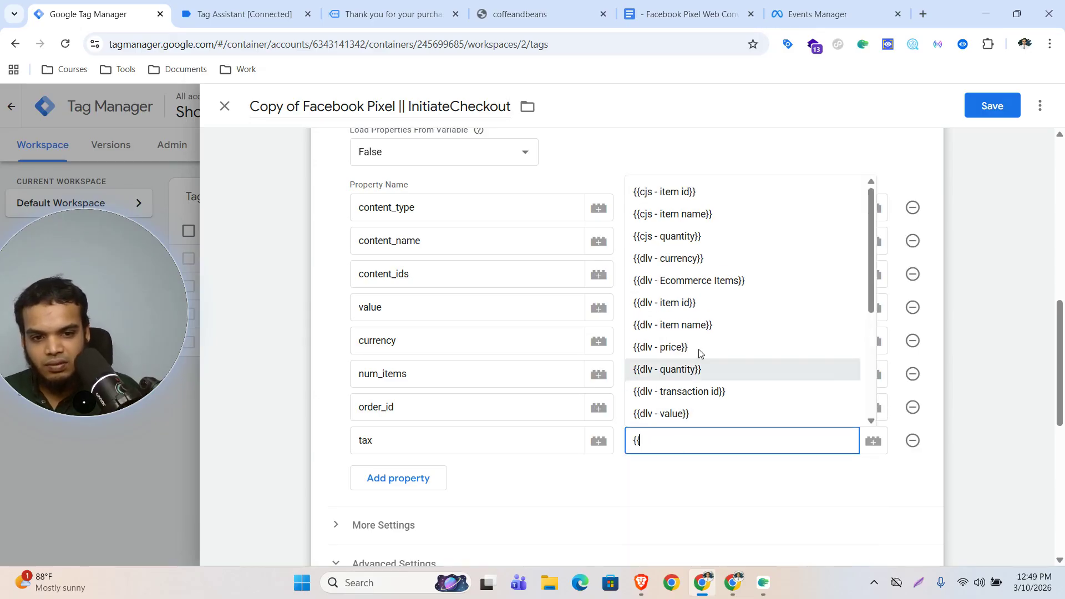
{"action": "scroll", "coordinate": [710, 333], "scroll_direction": "down", "scroll_amount": 1}
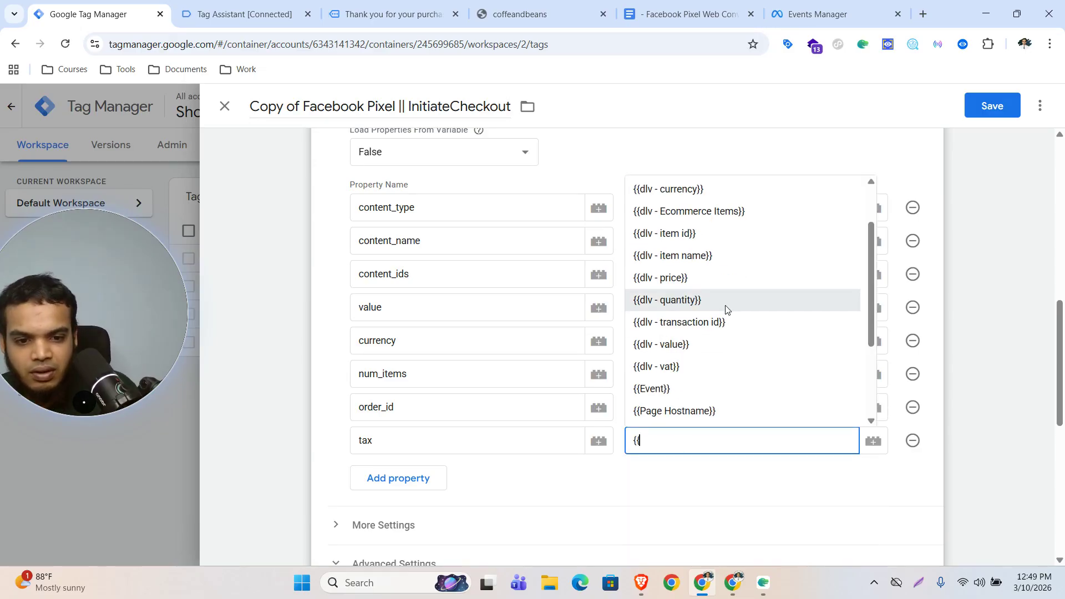
{"action": "left_click", "coordinate": [676, 368]}
Step: Replace the copied tag's begin_checkout trigger with the purchase custom event trigger
{"action": "scroll", "coordinate": [483, 453], "scroll_direction": "down", "scroll_amount": 5}
{"action": "scroll", "coordinate": [666, 477], "scroll_direction": "down", "scroll_amount": 3}
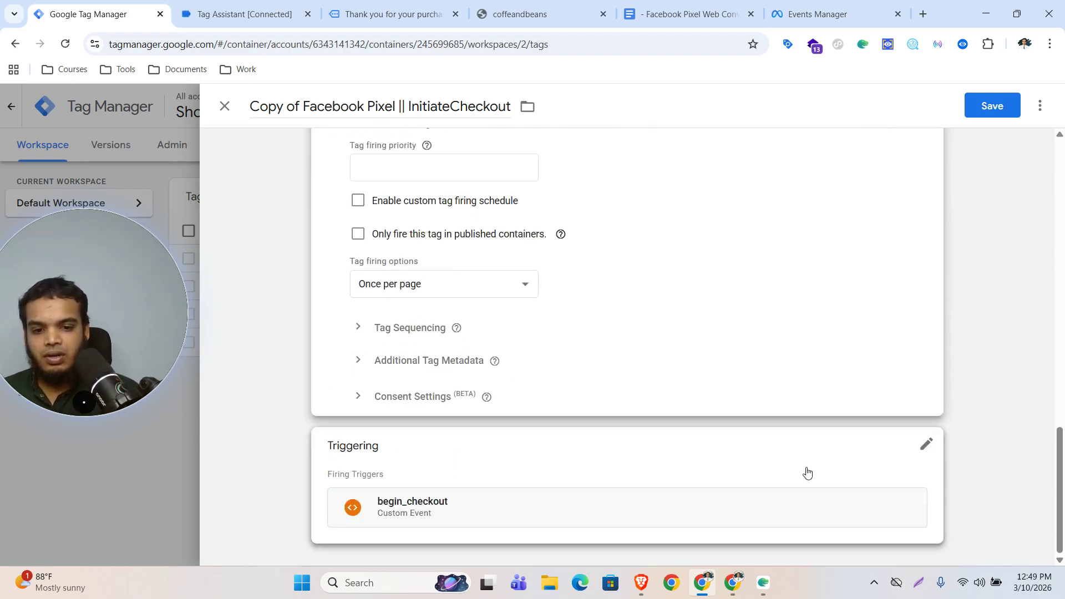
{"action": "left_click", "coordinate": [925, 444]}
{"action": "left_click", "coordinate": [908, 477]}
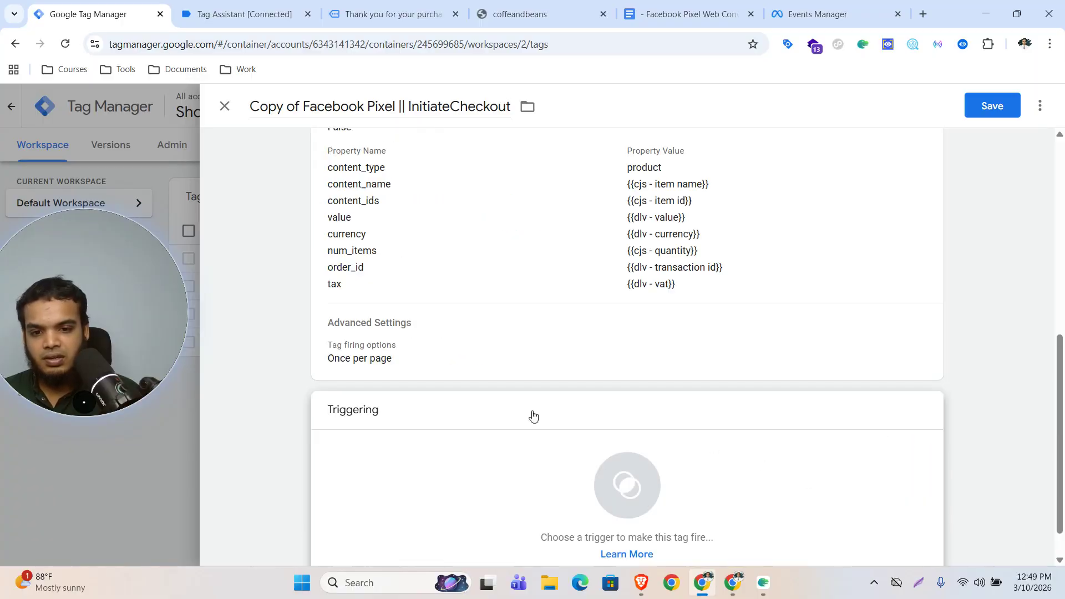
{"action": "left_click", "coordinate": [594, 494]}
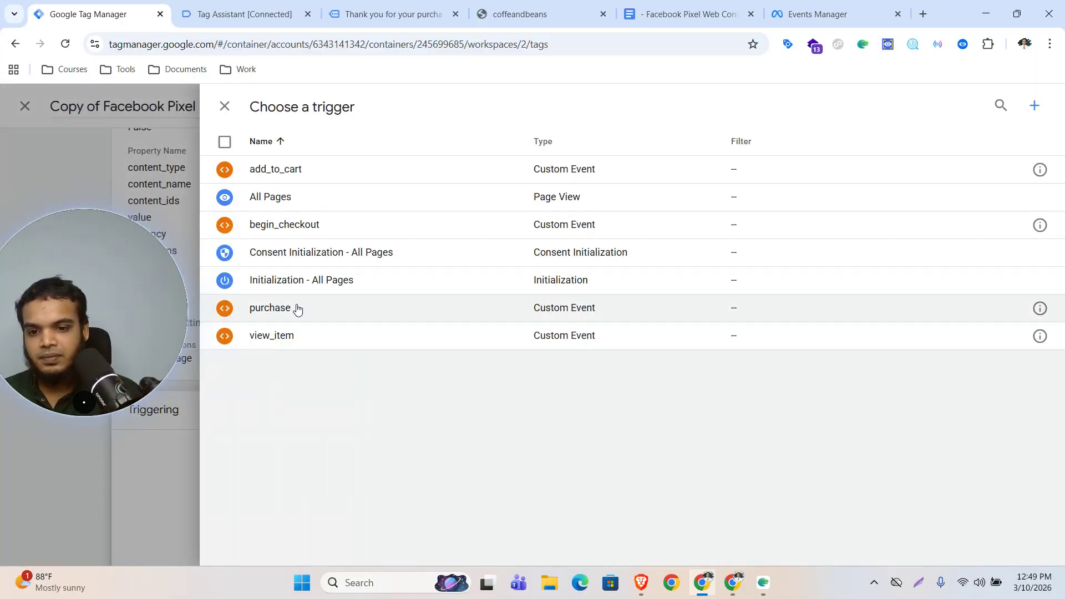
{"action": "left_click", "coordinate": [294, 307]}
{"action": "scroll", "coordinate": [495, 393], "scroll_direction": "up", "scroll_amount": 7}
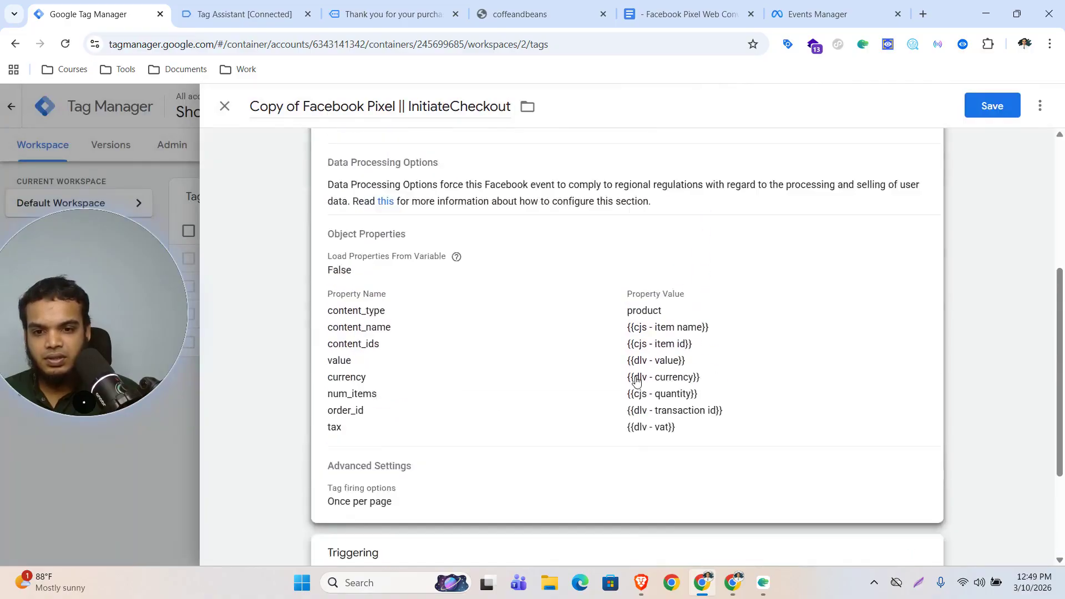
{"action": "scroll", "coordinate": [502, 376], "scroll_direction": "down", "scroll_amount": 7}
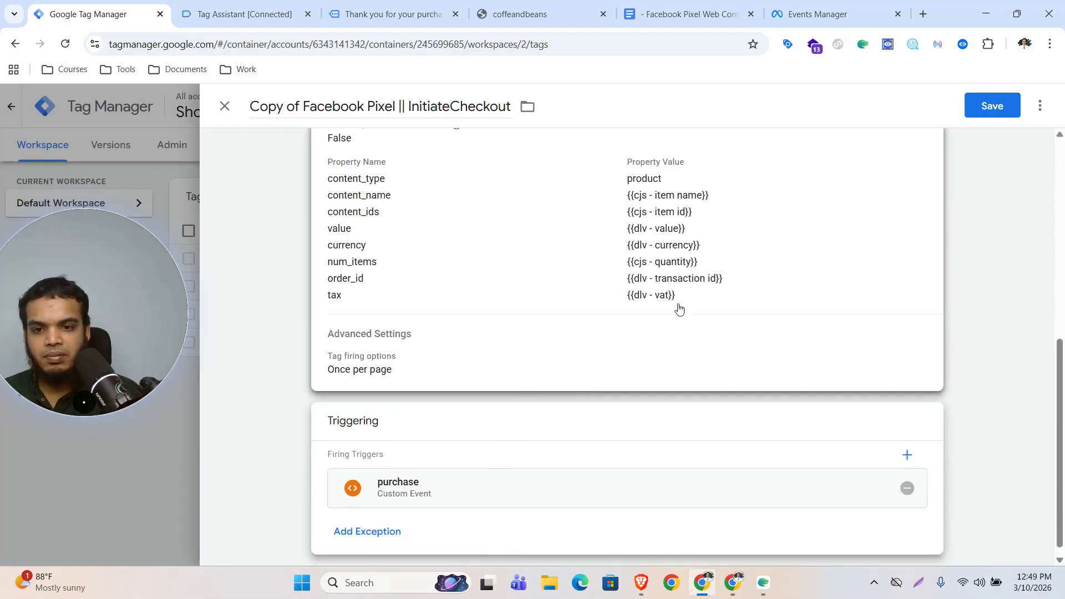
Step: Rename the copied tag as Facebook Pixel || Purchase and save it
{"action": "left_click", "coordinate": [303, 106]}
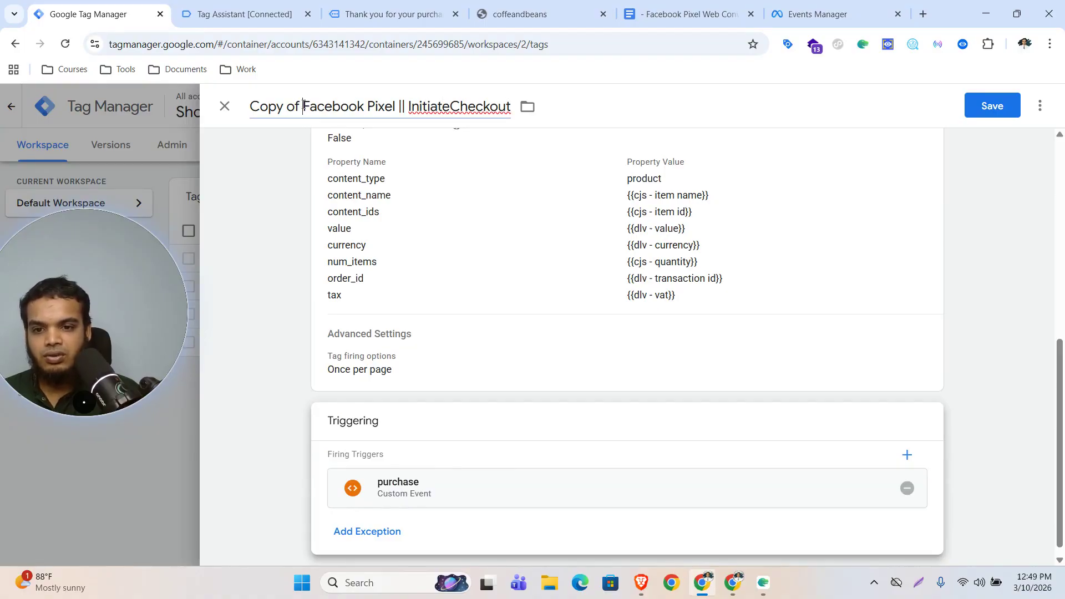
{"action": "key", "text": "BackSpace"}
{"action": "key", "text": "BackSpace"}
{"action": "key", "text": "BackSpace"}
{"action": "key", "text": "BackSpace"}
{"action": "key", "text": "BackSpace"}
{"action": "key", "text": "BackSpace"}
{"action": "key", "text": "BackSpace"}
{"action": "key", "text": "BackSpace"}
{"action": "left_click_drag", "start_coordinate": [357, 106], "coordinate": [458, 106]}
{"action": "type", "text": "Purchase"}
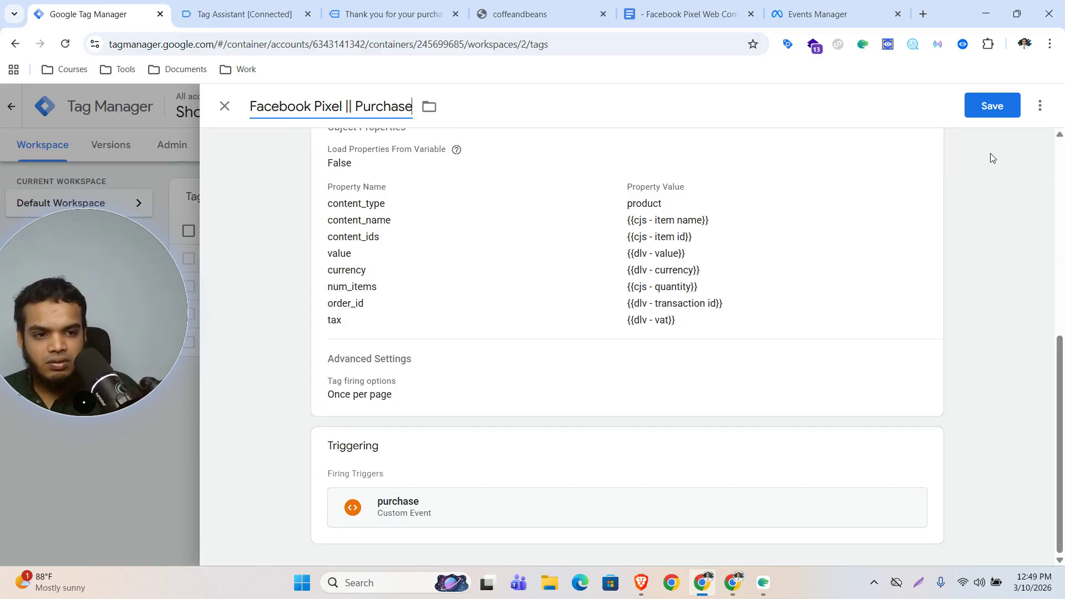
{"action": "left_click", "coordinate": [988, 105]}
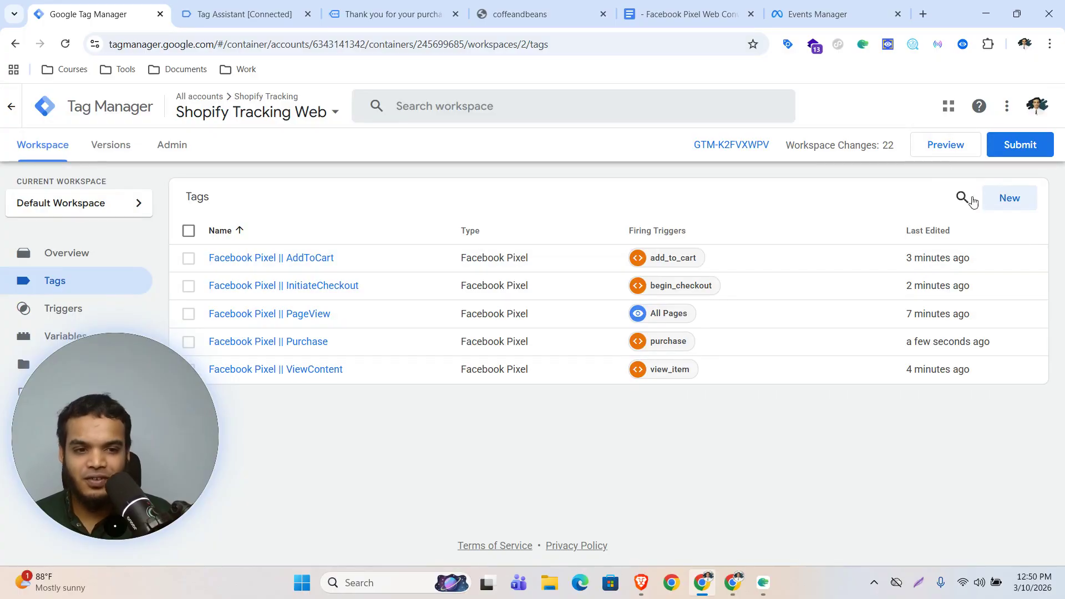
Step: Start a preview of the workspace, continue into the connected Tag Assistant session and close the page search
{"action": "left_click", "coordinate": [937, 150]}
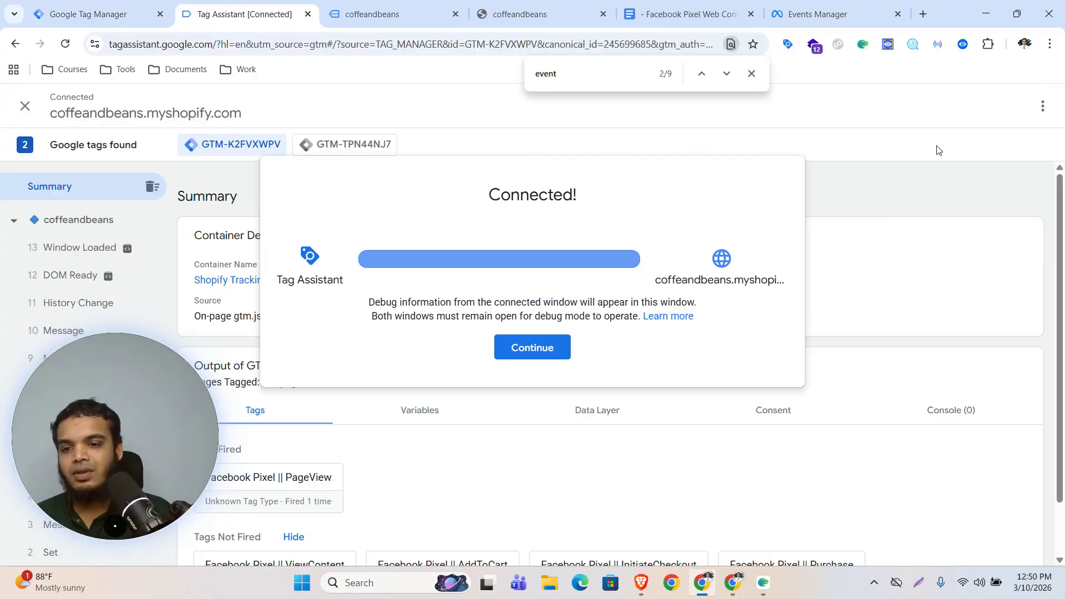
{"action": "left_click", "coordinate": [526, 358]}
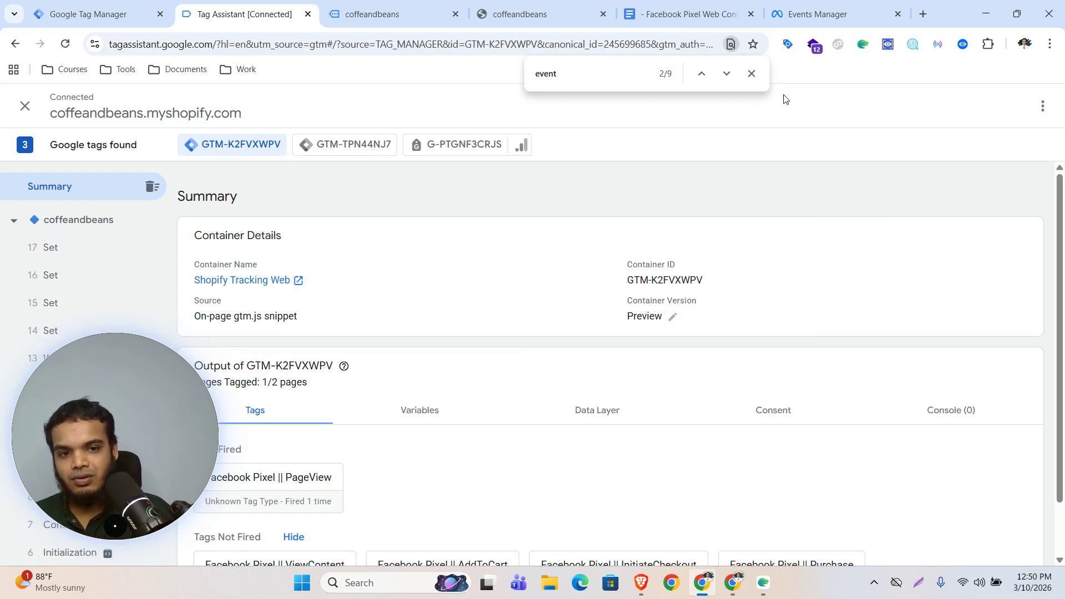
{"action": "left_click", "coordinate": [752, 73]}
Step: Open the AMA Coffee Classic 1 gm product page in the store and check the tags fired on its view_item event in Tag Assistant
{"action": "left_click", "coordinate": [438, 25]}
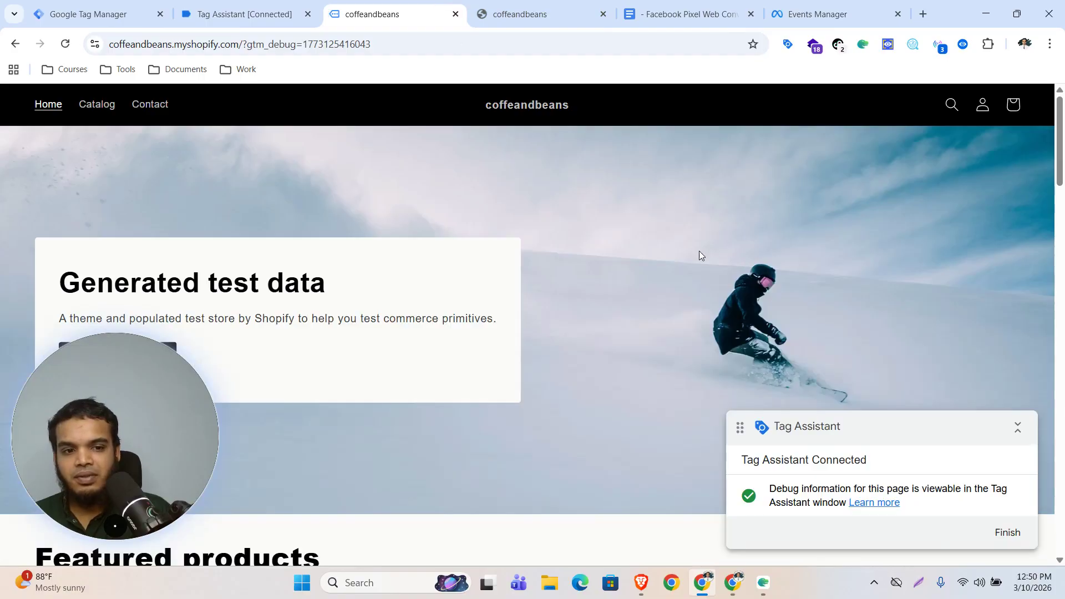
{"action": "scroll", "coordinate": [699, 252], "scroll_direction": "down", "scroll_amount": 10}
{"action": "left_click", "coordinate": [473, 180]}
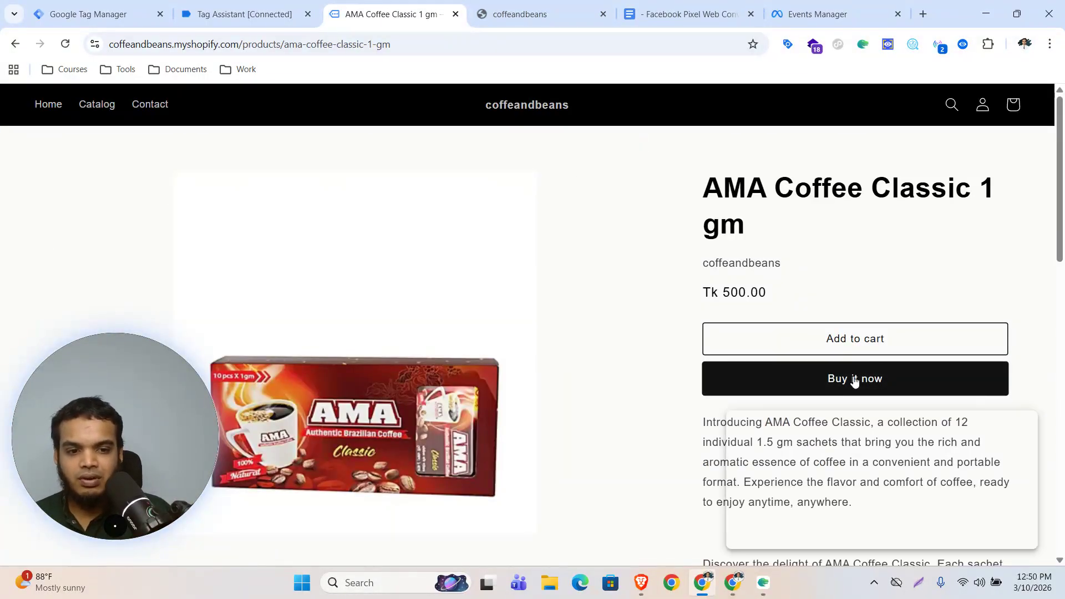
{"action": "left_click", "coordinate": [238, 10]}
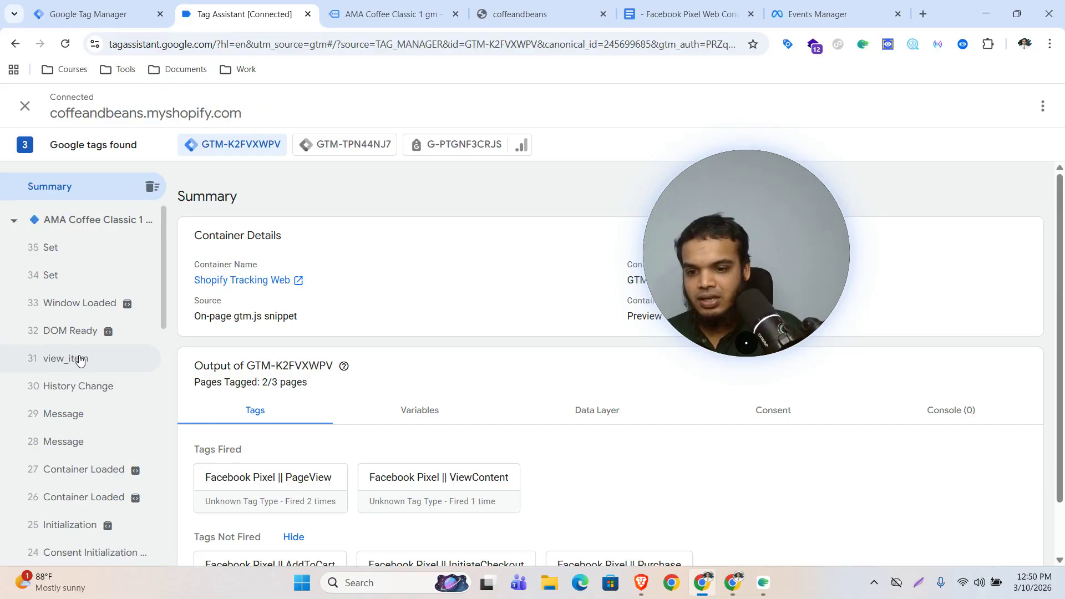
{"action": "left_click", "coordinate": [35, 361]}
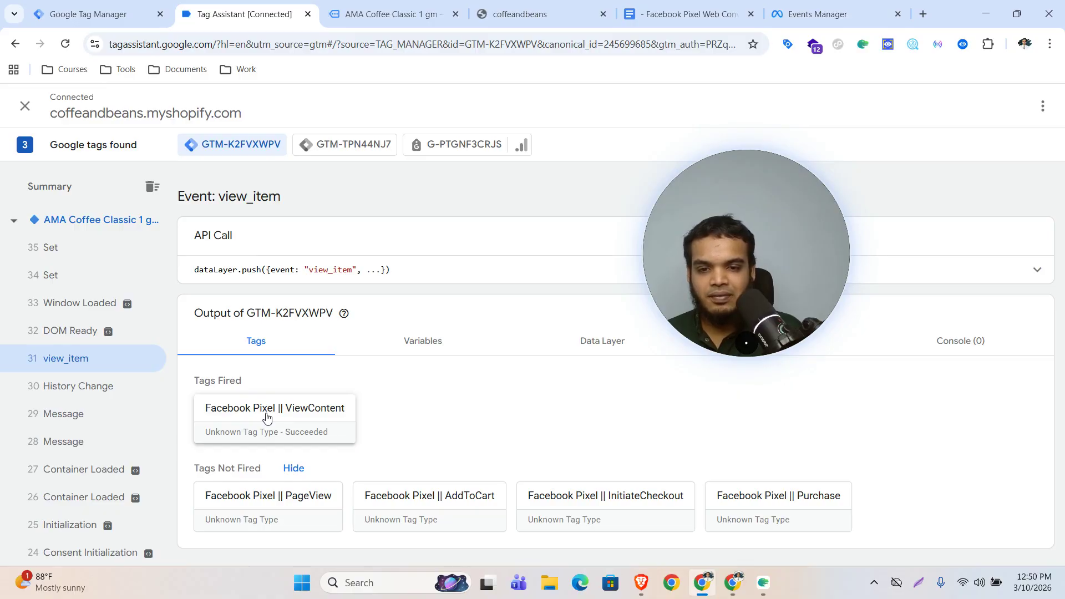
Step: Open Meta Pixel Helper on the product page and compare its pixel IDs with the Website Test Shopify dataset in Events Manager
{"action": "left_click", "coordinate": [388, 14]}
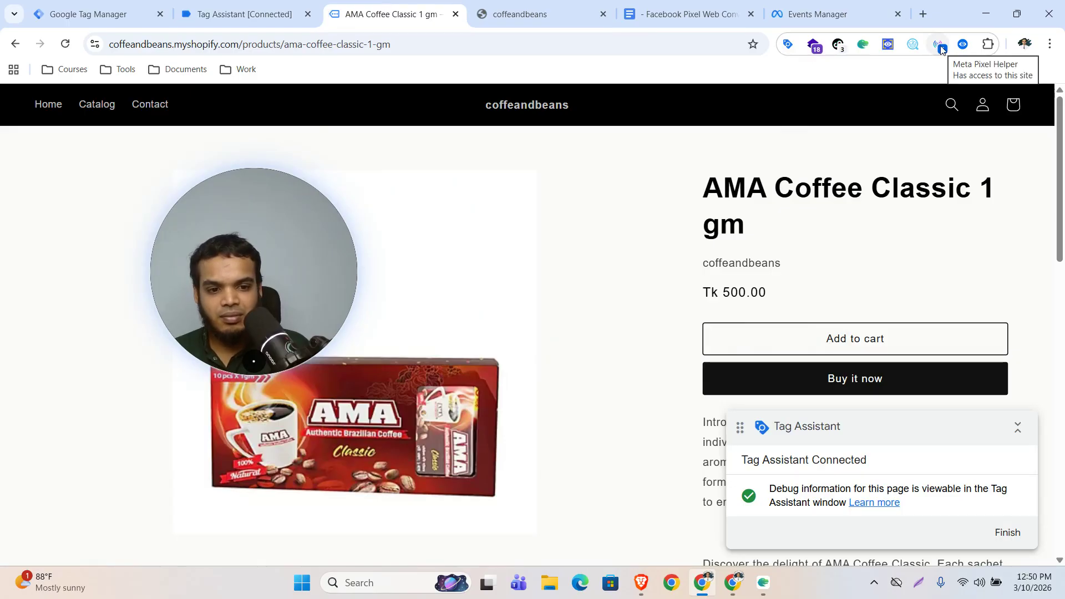
{"action": "left_click", "coordinate": [942, 48]}
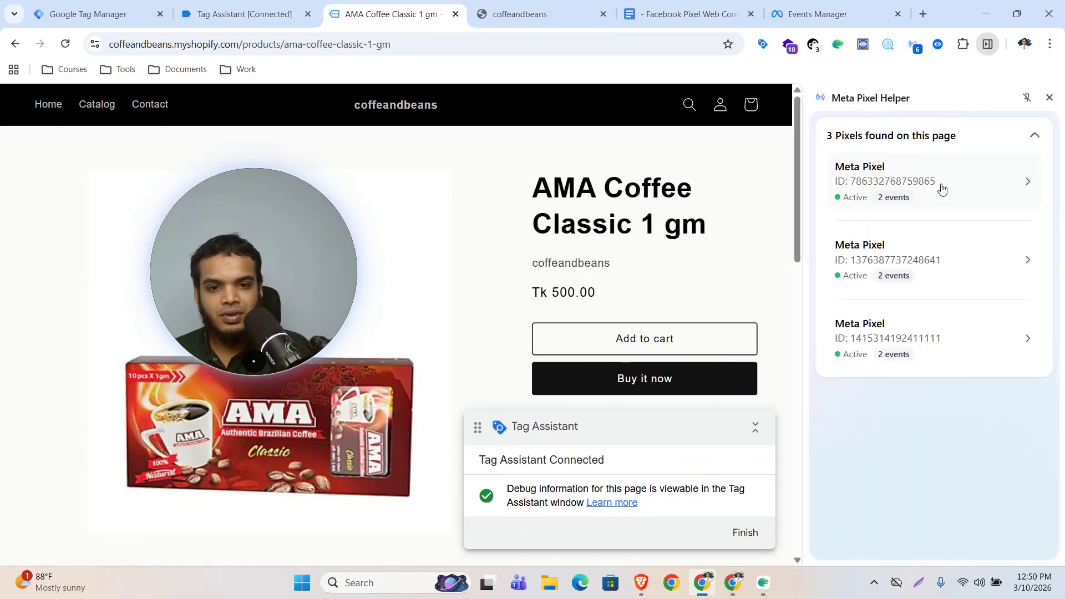
{"action": "left_click", "coordinate": [832, 12]}
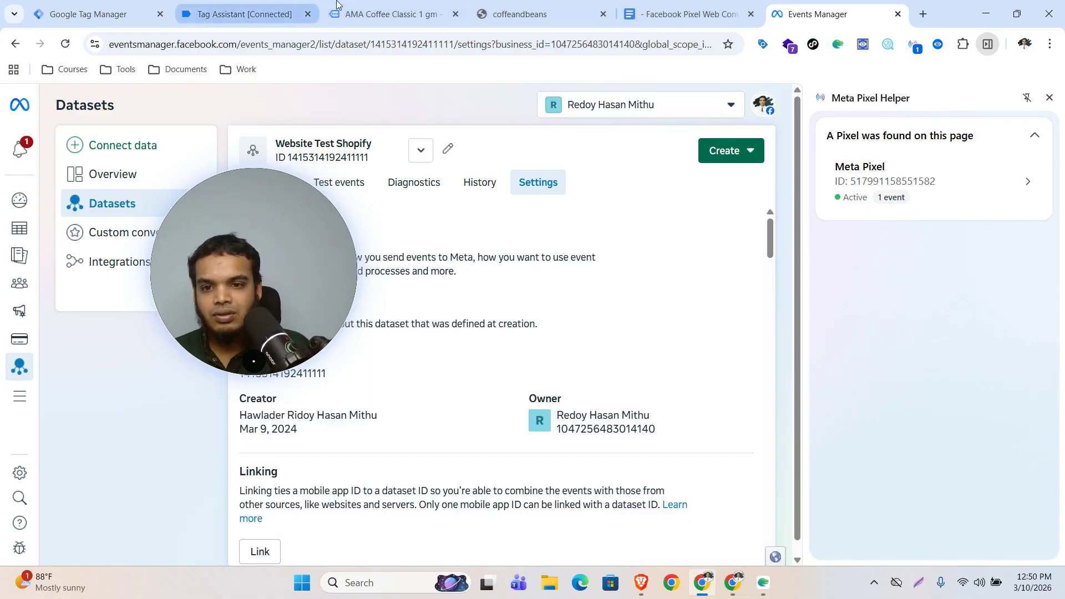
{"action": "left_click", "coordinate": [414, 16]}
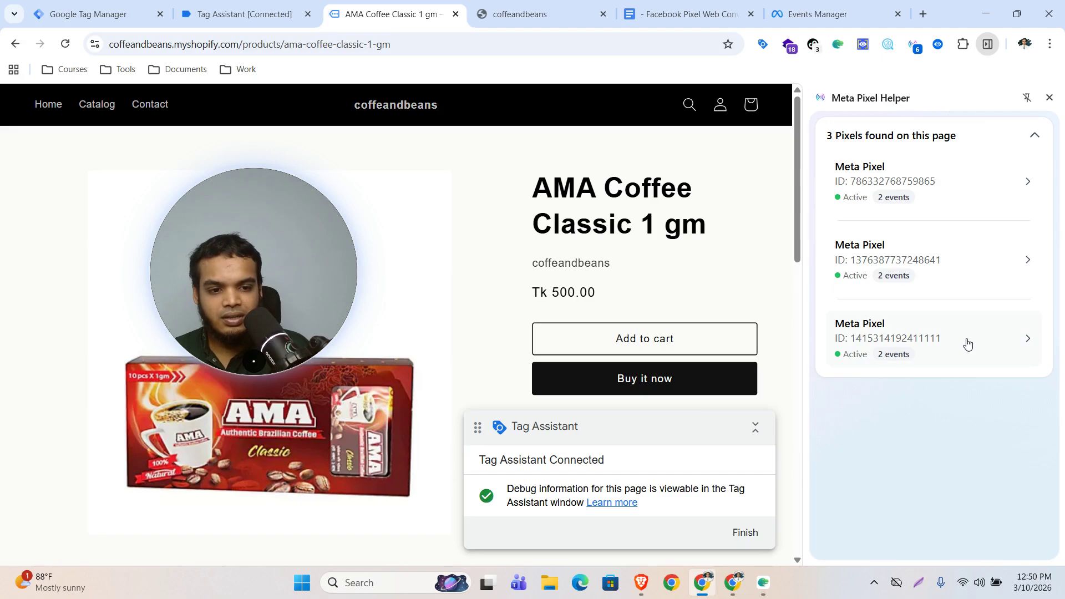
Step: Open the matching pixel in Meta Pixel Helper, expand its ViewContent event and show the content_ids parameter
{"action": "left_click", "coordinate": [1028, 339]}
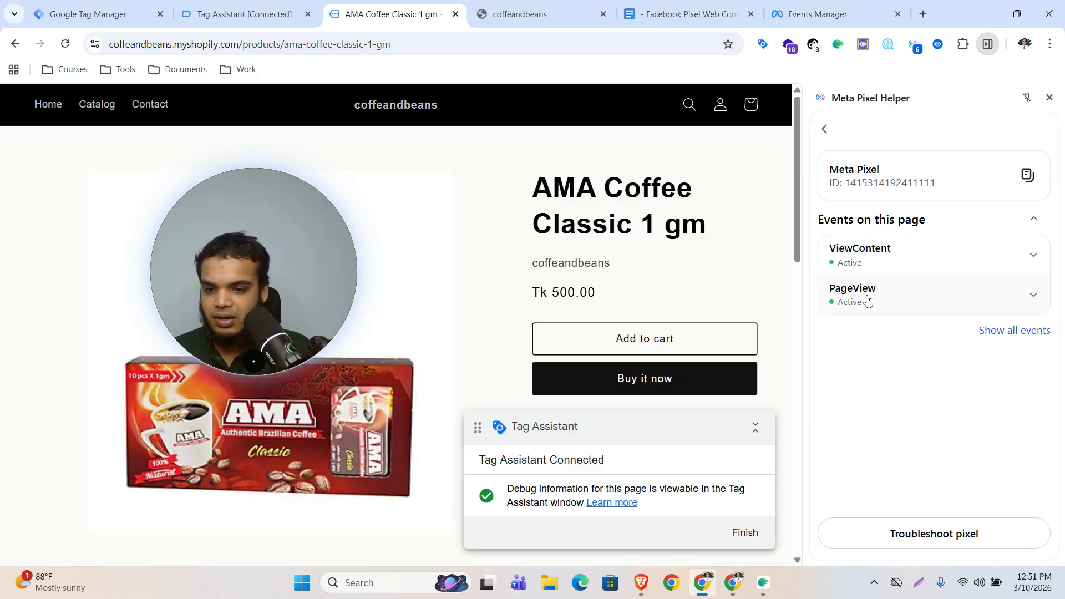
{"action": "left_click", "coordinate": [952, 259]}
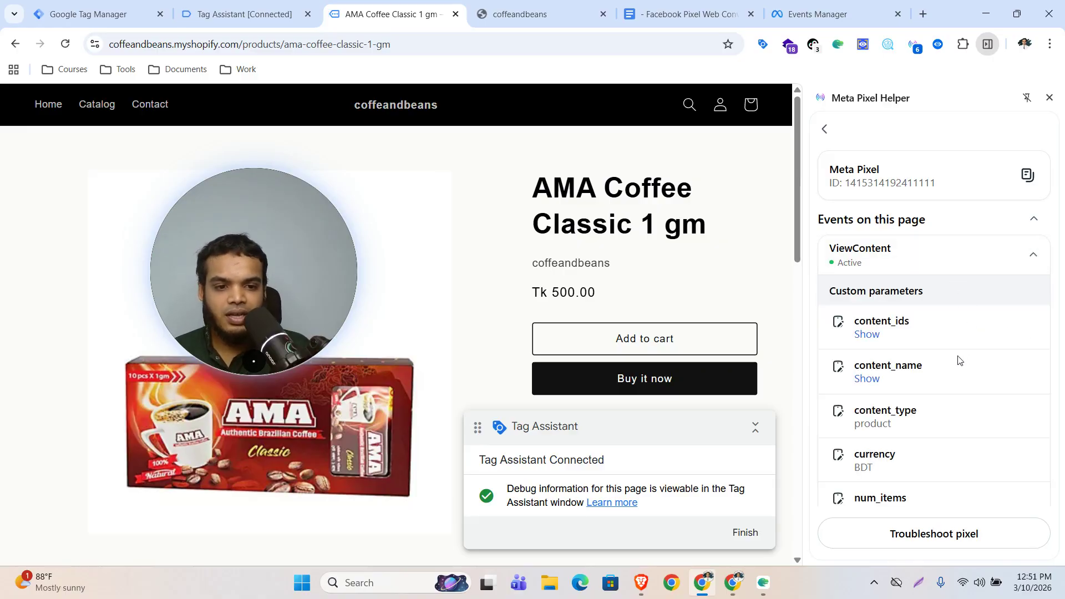
{"action": "left_click", "coordinate": [867, 335]}
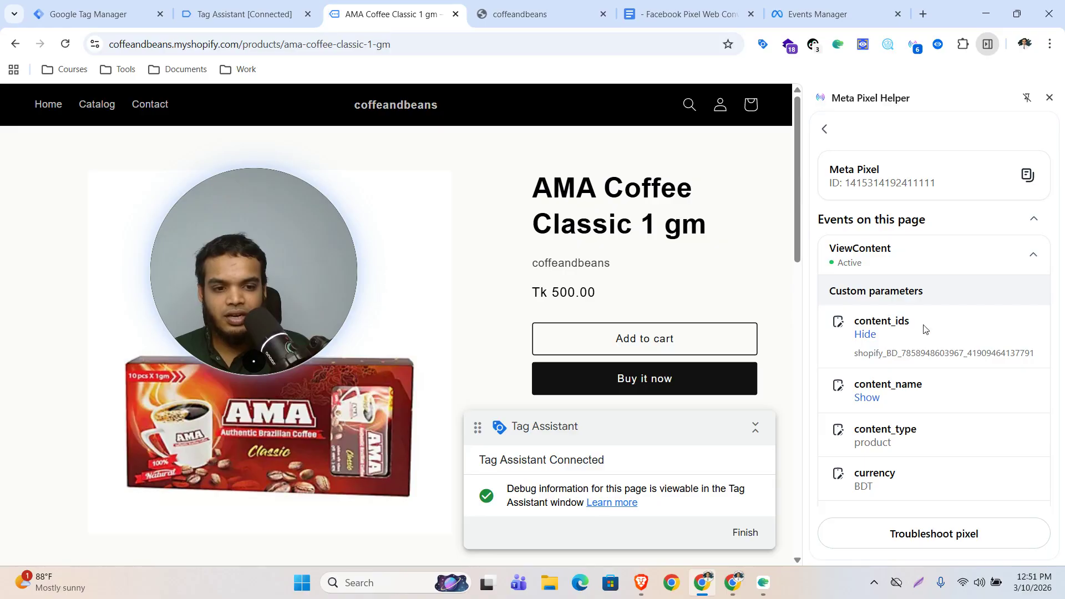
Step: Show the ViewContent event's content_name in Meta Pixel Helper and review its content_type, currency, num_items and value parameters
{"action": "left_click_drag", "start_coordinate": [902, 354], "coordinate": [920, 354]}
{"action": "left_click", "coordinate": [873, 388]}
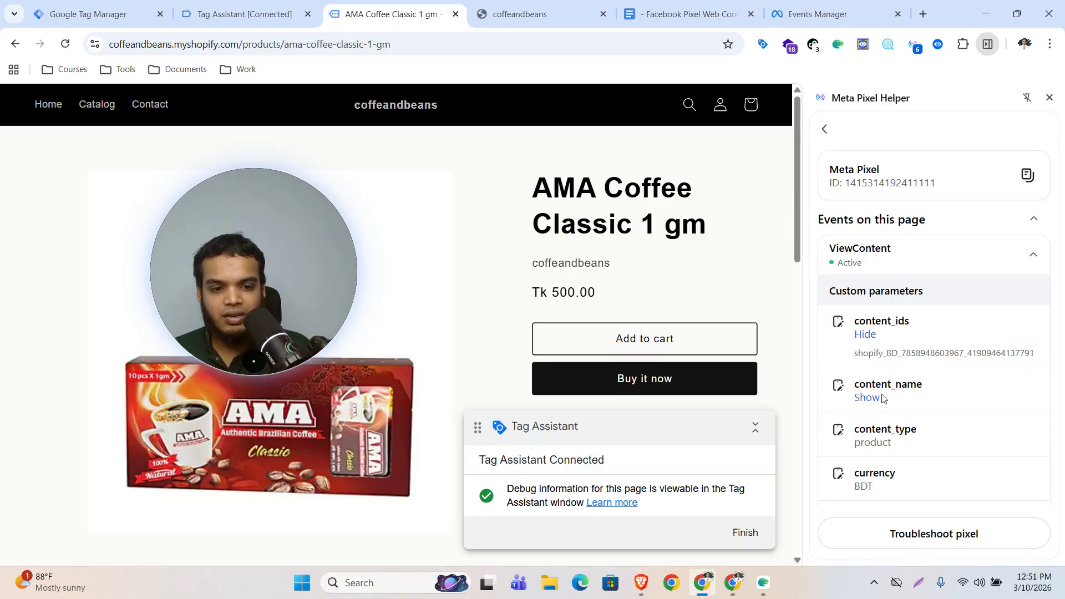
{"action": "left_click", "coordinate": [867, 400]}
{"action": "scroll", "coordinate": [876, 251], "scroll_direction": "down", "scroll_amount": 4}
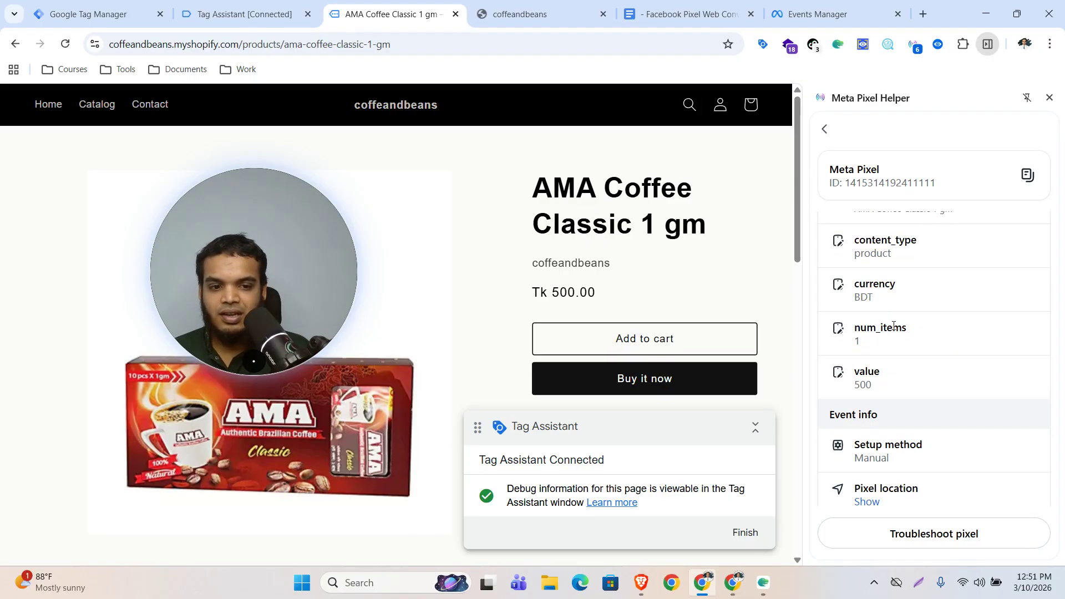
Step: Add AMA Coffee Classic 1 gm to the cart from its product page
{"action": "scroll", "coordinate": [721, 285], "scroll_direction": "down", "scroll_amount": 1}
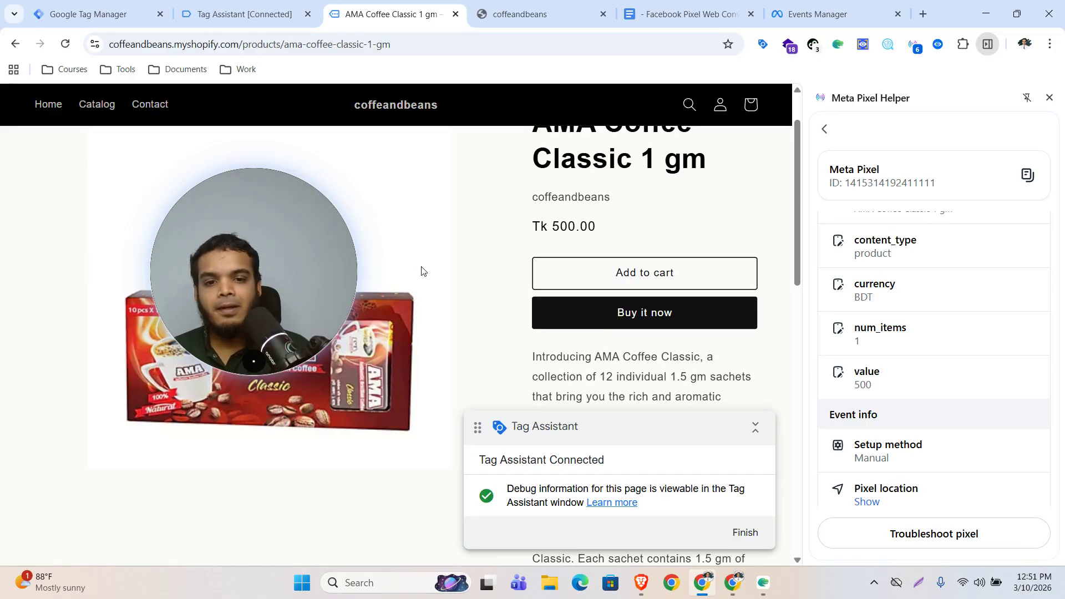
{"action": "scroll", "coordinate": [457, 267], "scroll_direction": "down", "scroll_amount": 1}
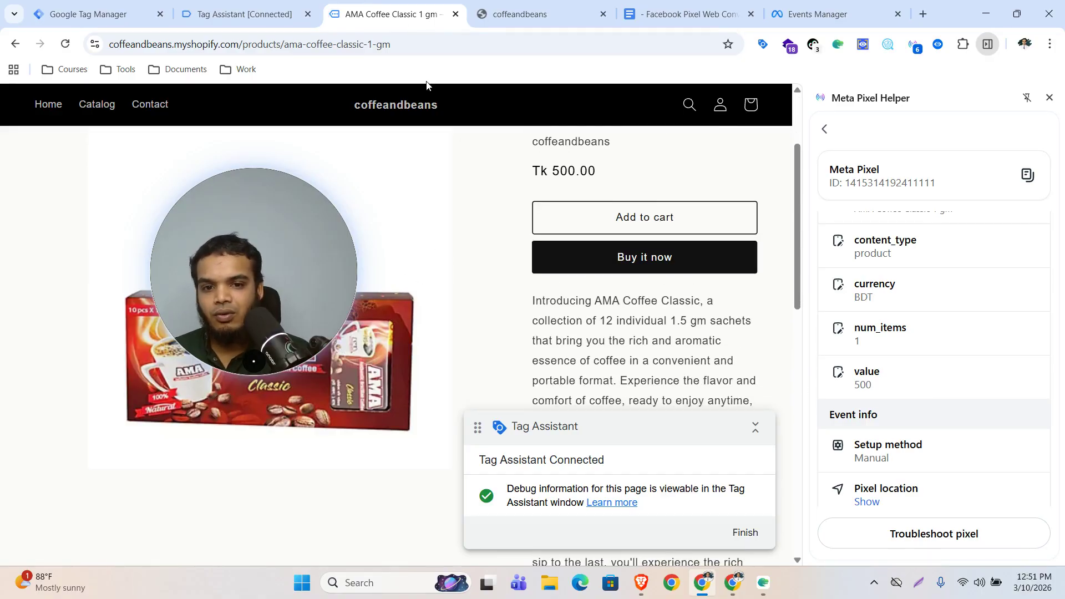
{"action": "left_click", "coordinate": [606, 216]}
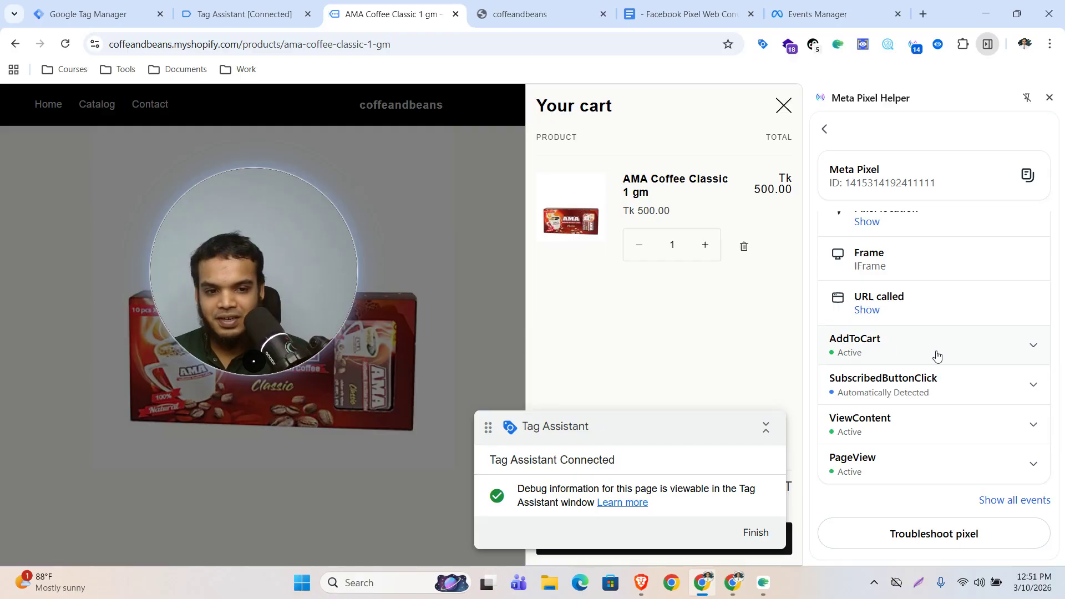
Step: Expand the AddToCart event in Meta Pixel Helper, show its content_name and review its remaining custom parameters
{"action": "left_click", "coordinate": [938, 355]}
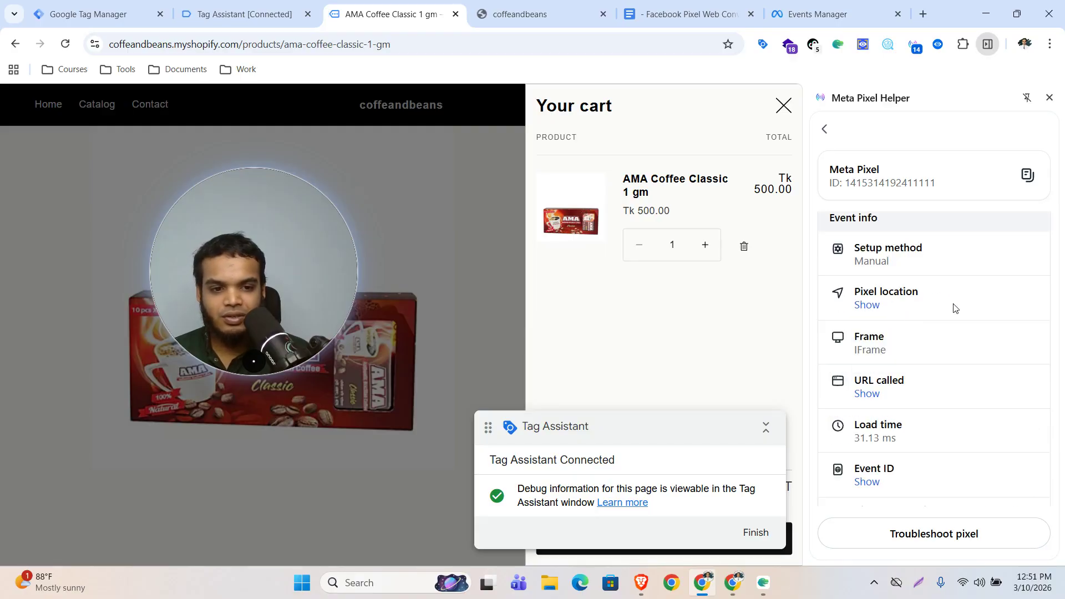
{"action": "scroll", "coordinate": [951, 313], "scroll_direction": "down", "scroll_amount": 2}
{"action": "scroll", "coordinate": [951, 314], "scroll_direction": "up", "scroll_amount": 7}
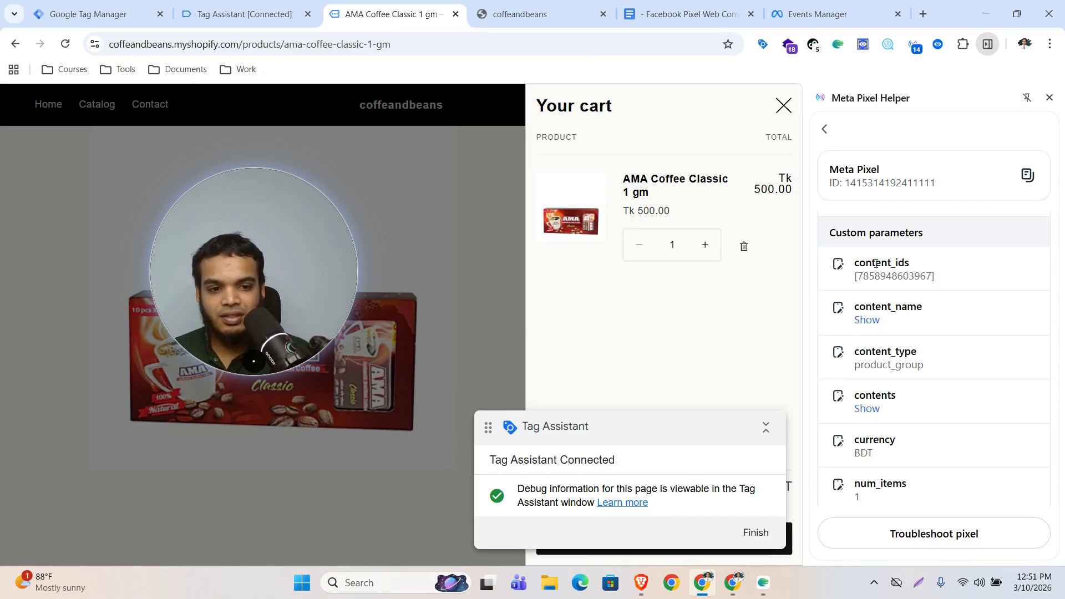
{"action": "left_click_drag", "start_coordinate": [876, 263], "coordinate": [910, 261]}
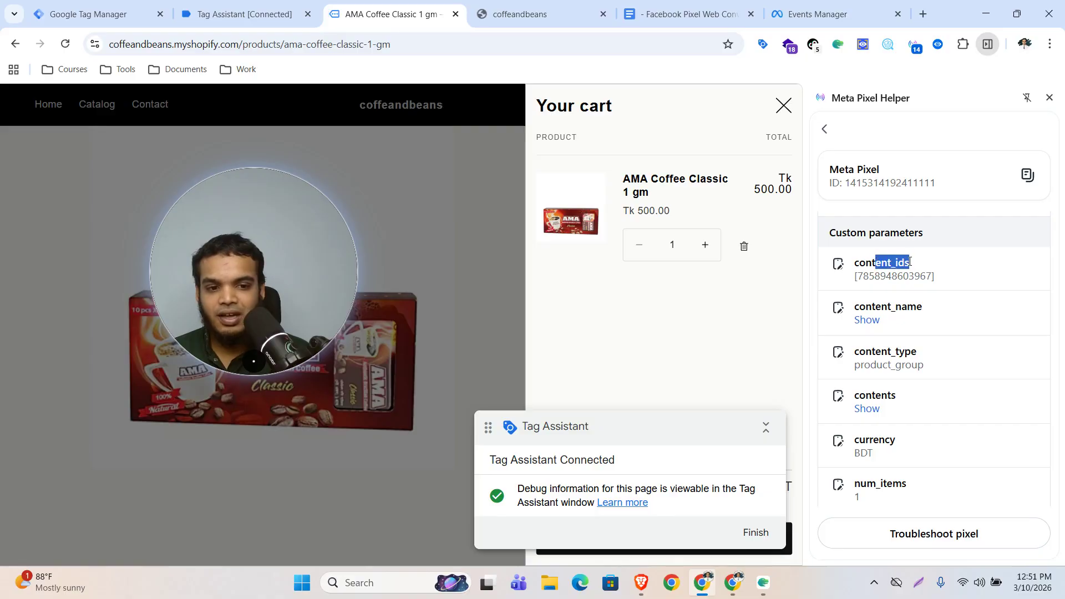
{"action": "left_click", "coordinate": [868, 321]}
{"action": "scroll", "coordinate": [877, 312], "scroll_direction": "down", "scroll_amount": 1}
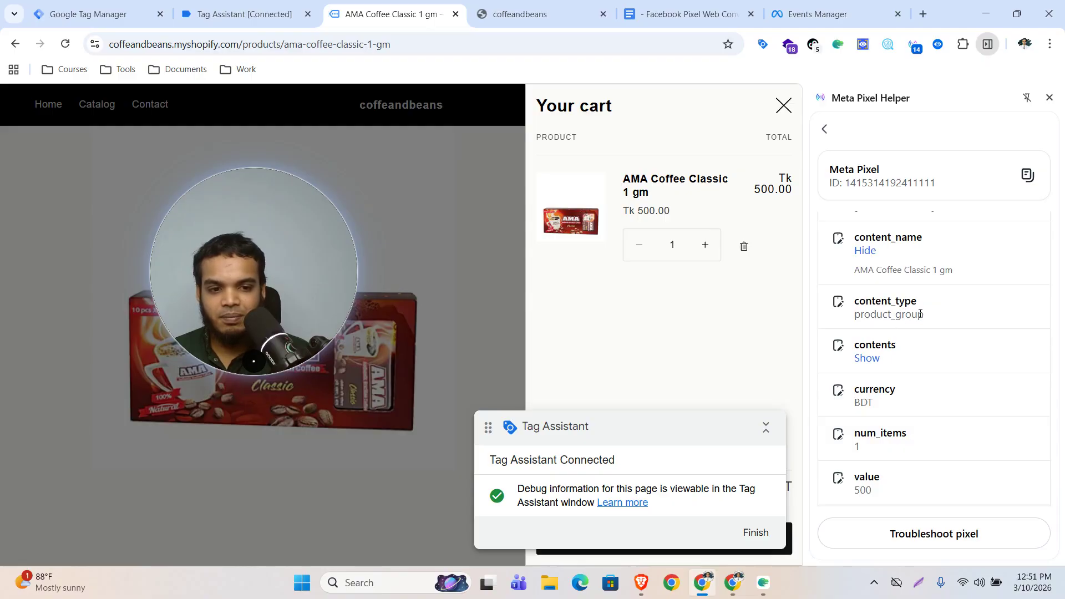
{"action": "scroll", "coordinate": [939, 363], "scroll_direction": "down", "scroll_amount": 1}
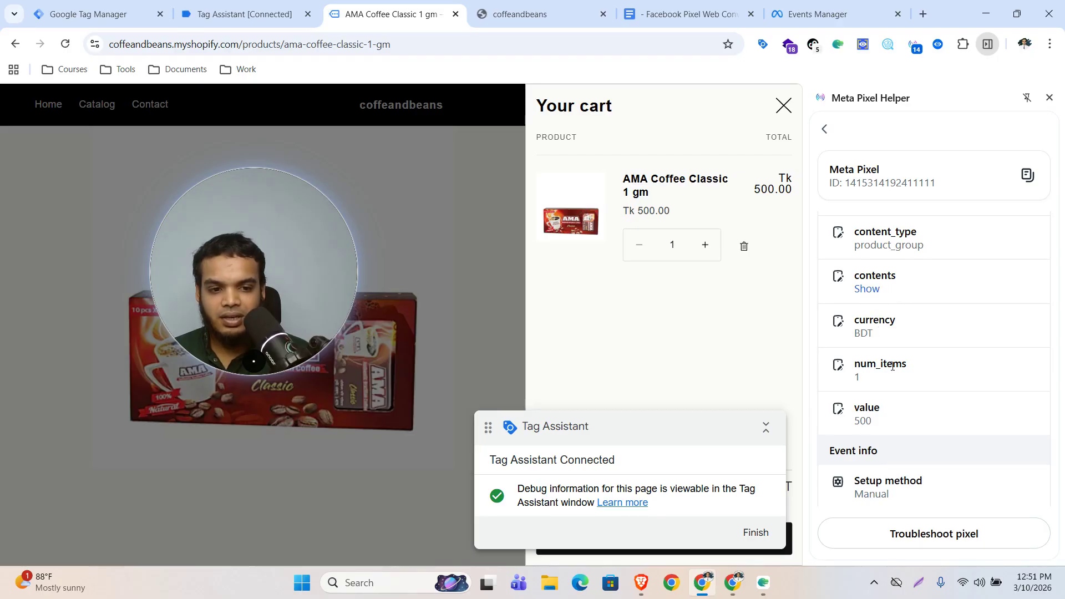
{"action": "scroll", "coordinate": [893, 367], "scroll_direction": "down", "scroll_amount": 1}
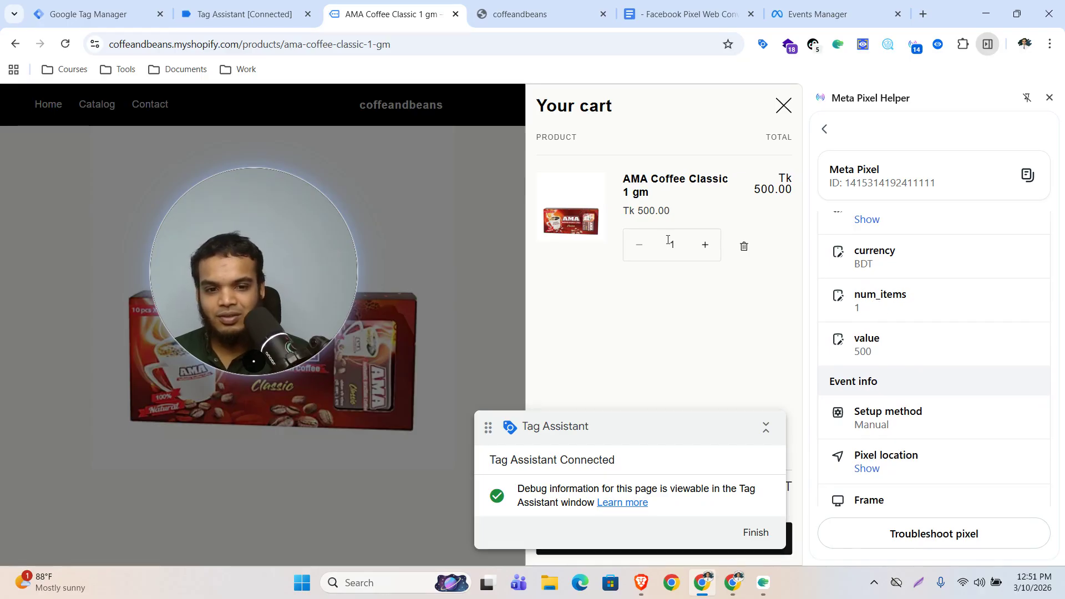
Step: Close the cart, add The Complete Snowboard in Ice from its product page and proceed to checkout
{"action": "left_click", "coordinate": [783, 109]}
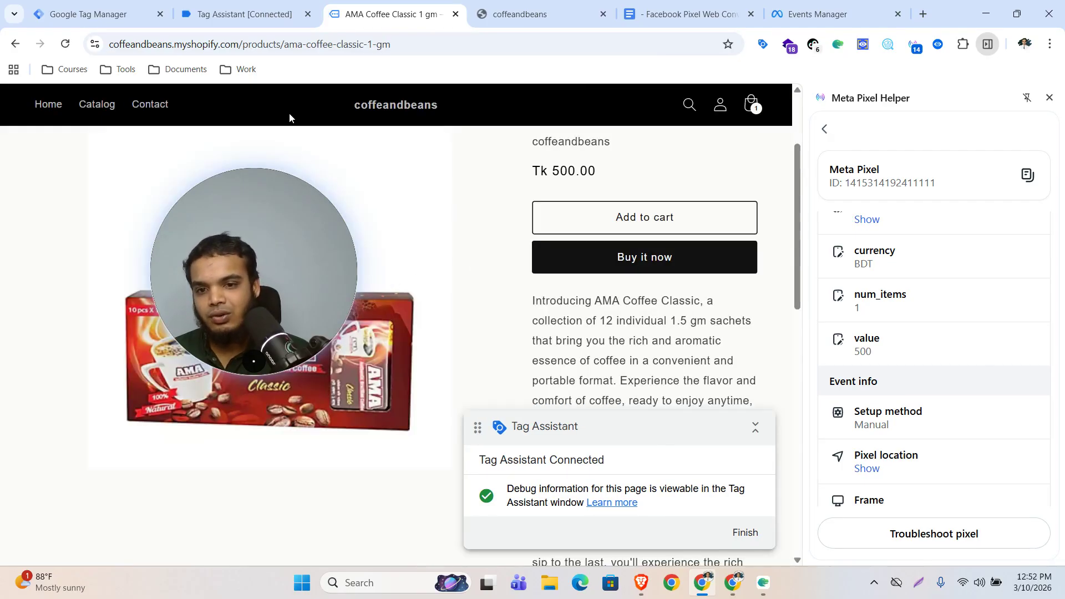
{"action": "left_click", "coordinate": [35, 111]}
{"action": "left_click", "coordinate": [554, 185]}
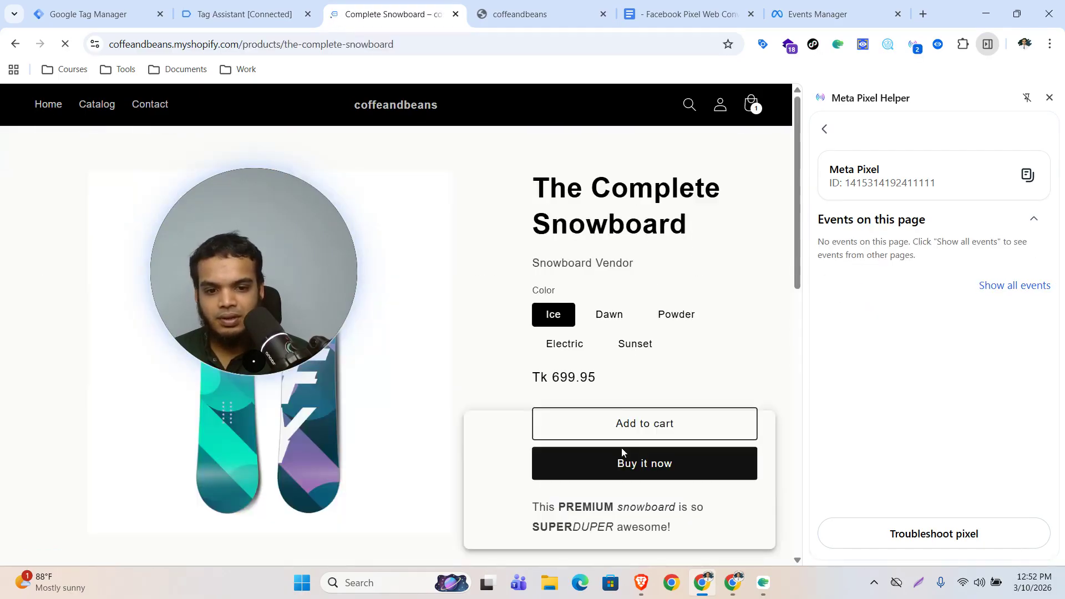
{"action": "left_click", "coordinate": [603, 428]}
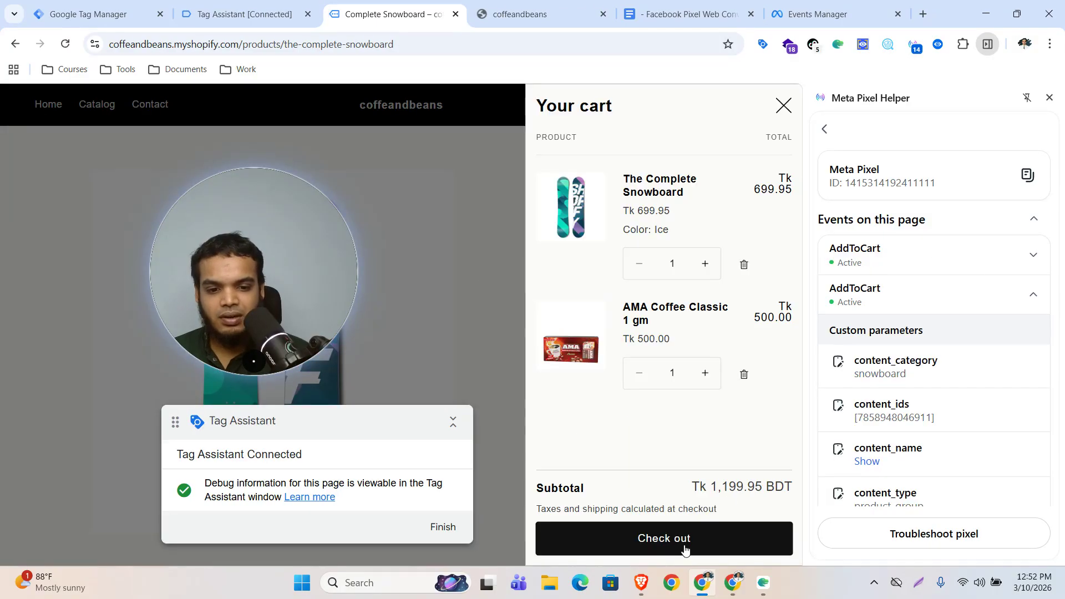
{"action": "left_click", "coordinate": [686, 543]}
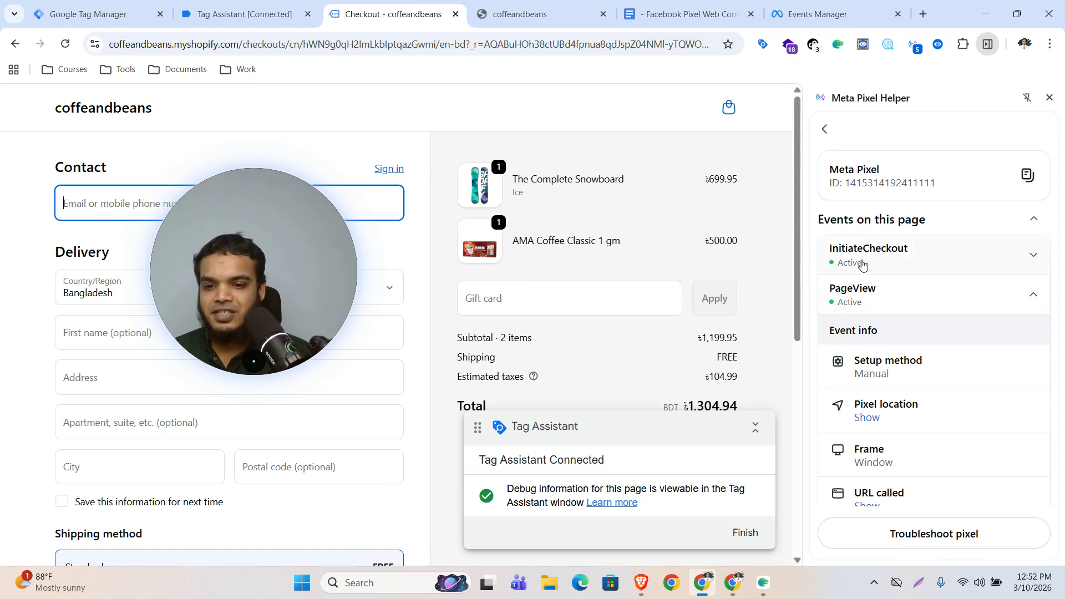
Step: Expand the InitiateCheckout event in Meta Pixel Helper, show content_ids and content_name, and review the other custom parameters
{"action": "left_click", "coordinate": [1008, 256]}
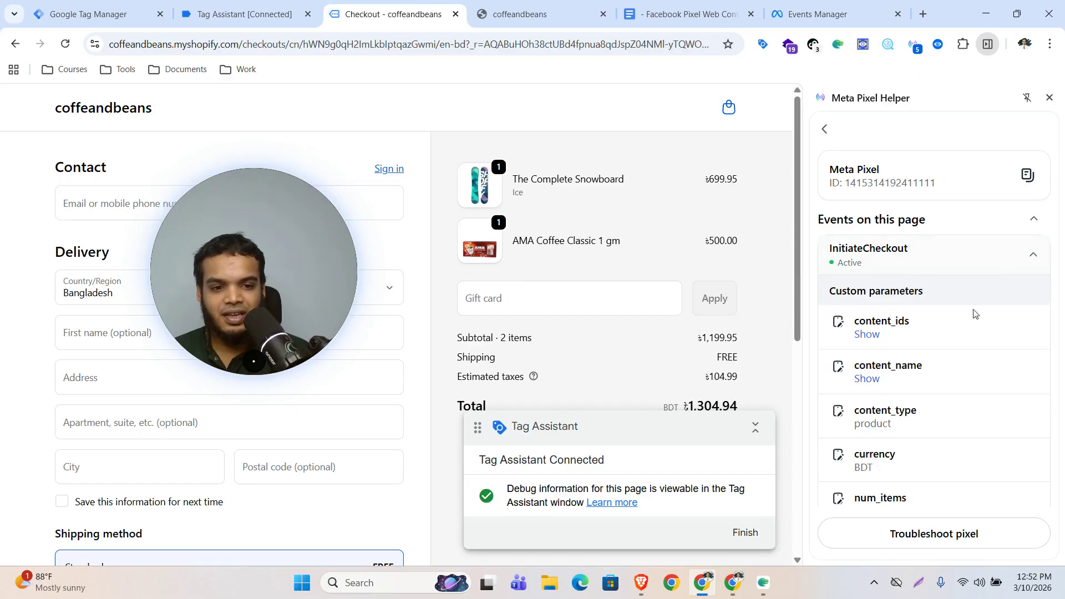
{"action": "left_click", "coordinate": [868, 335]}
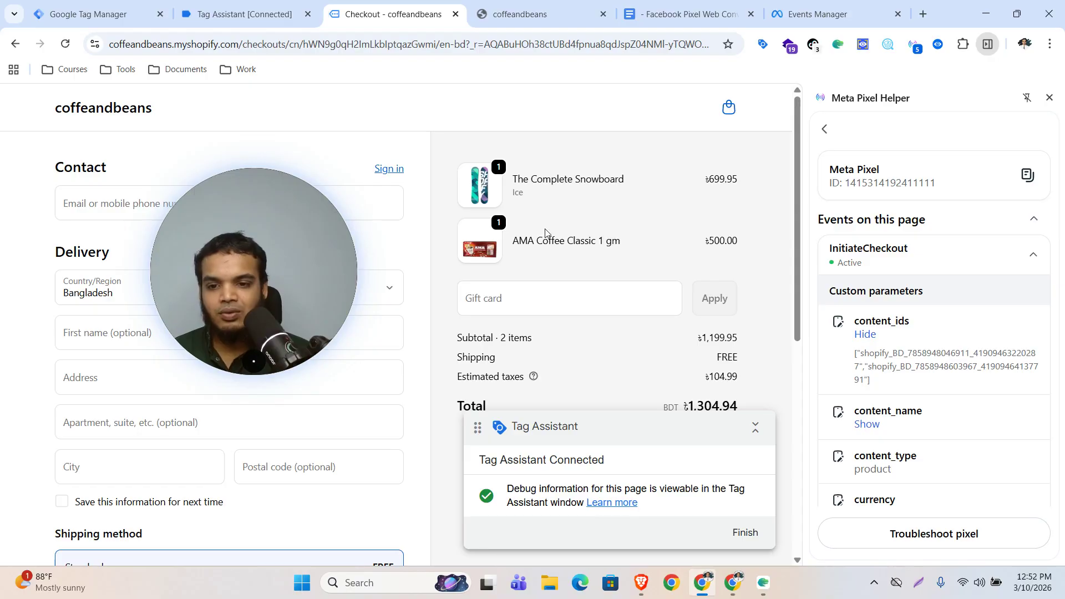
{"action": "left_click", "coordinate": [868, 425]}
{"action": "scroll", "coordinate": [919, 383], "scroll_direction": "down", "scroll_amount": 3}
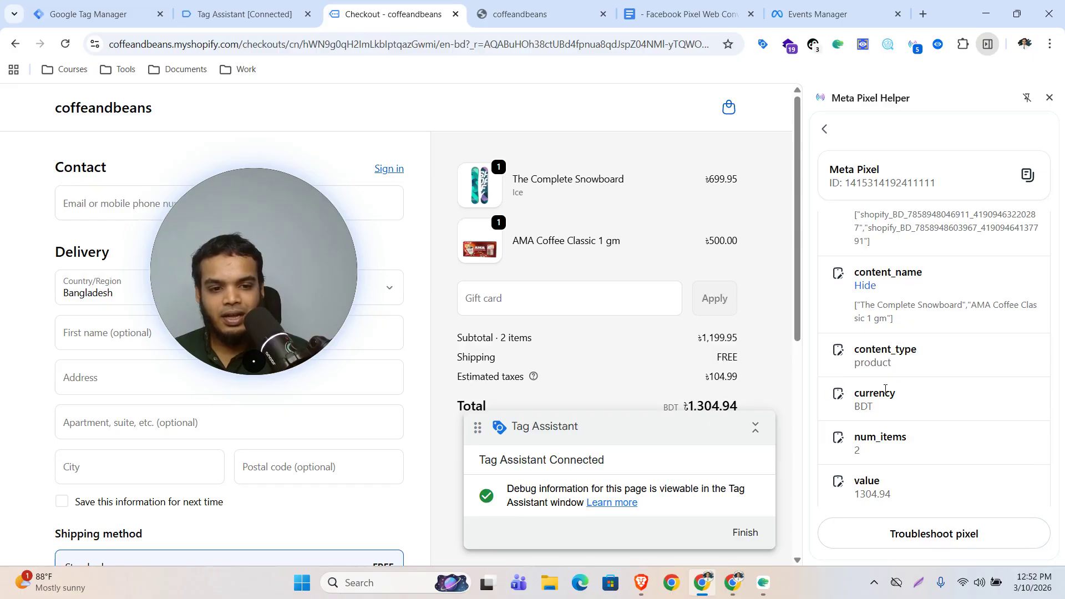
{"action": "scroll", "coordinate": [899, 401], "scroll_direction": "down", "scroll_amount": 1}
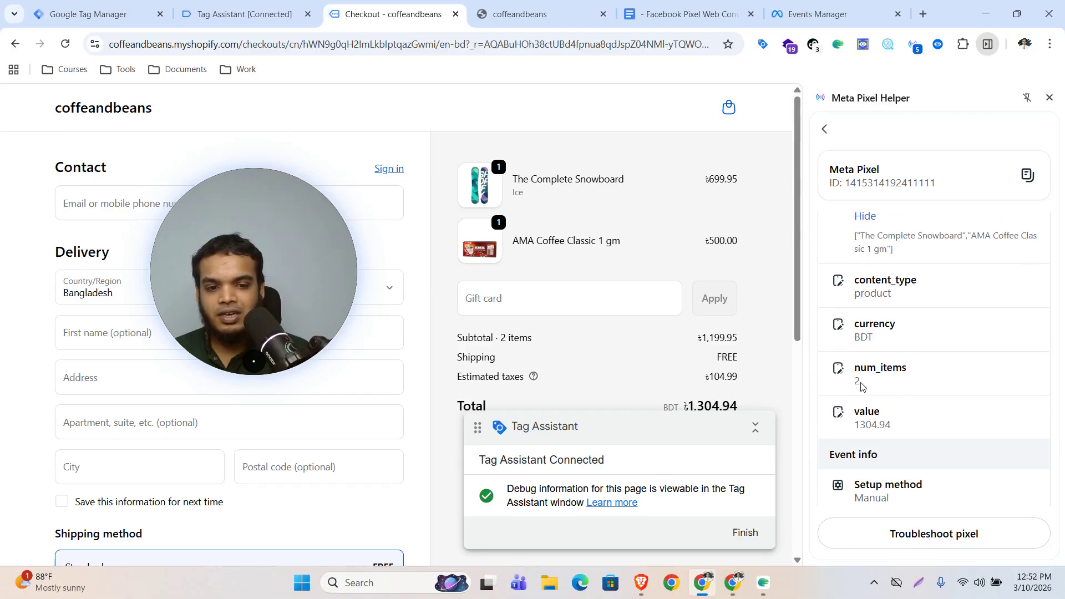
{"action": "scroll", "coordinate": [892, 418], "scroll_direction": "down", "scroll_amount": 1}
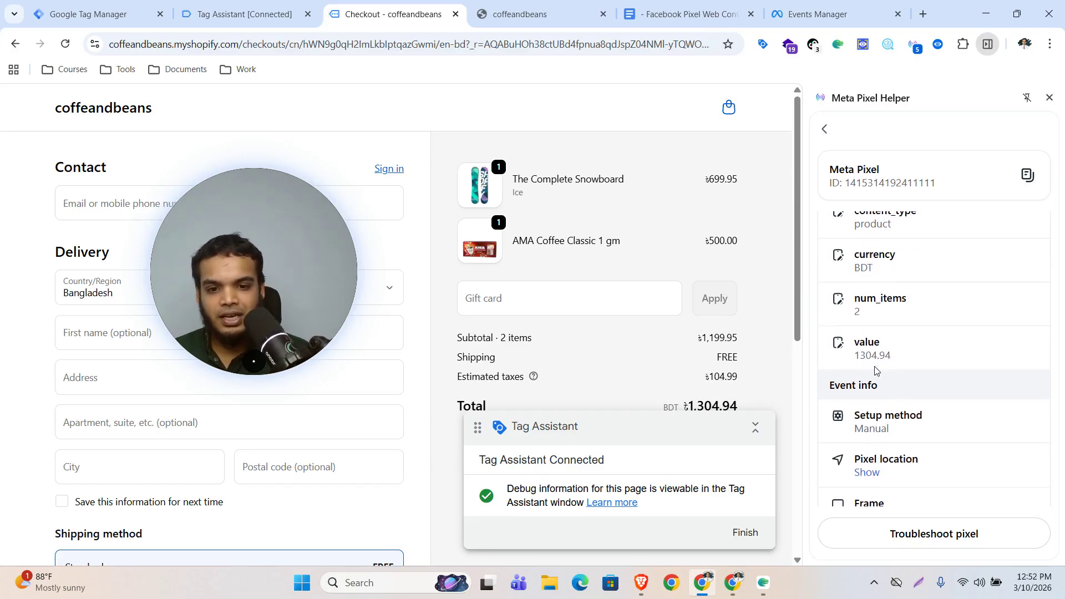
Step: Fill in the checkout's contact e-mail, customer name and delivery address from the saved details and place the order
{"action": "scroll", "coordinate": [735, 268], "scroll_direction": "down", "scroll_amount": 1}
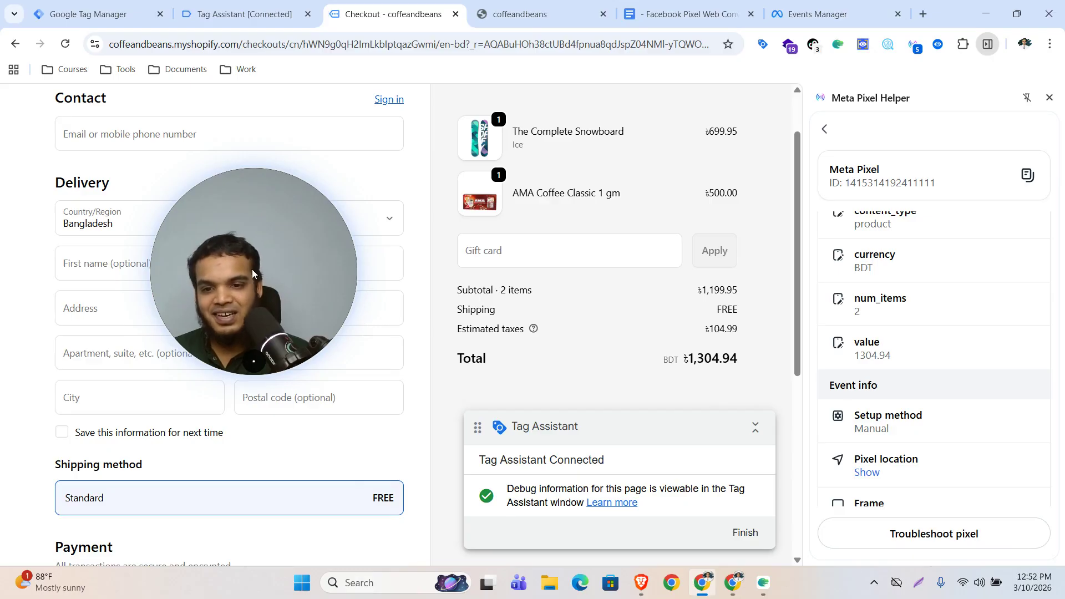
{"action": "left_click_drag", "start_coordinate": [252, 269], "coordinate": [651, 251]}
{"action": "scroll", "coordinate": [269, 276], "scroll_direction": "up", "scroll_amount": 2}
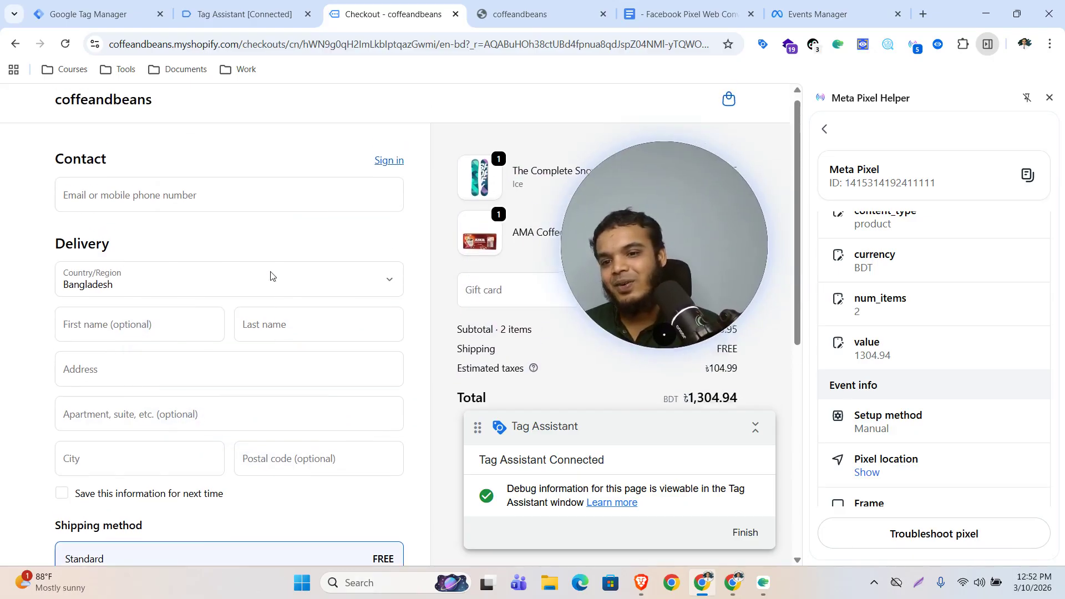
{"action": "left_click", "coordinate": [185, 199]}
{"action": "left_click", "coordinate": [213, 247]}
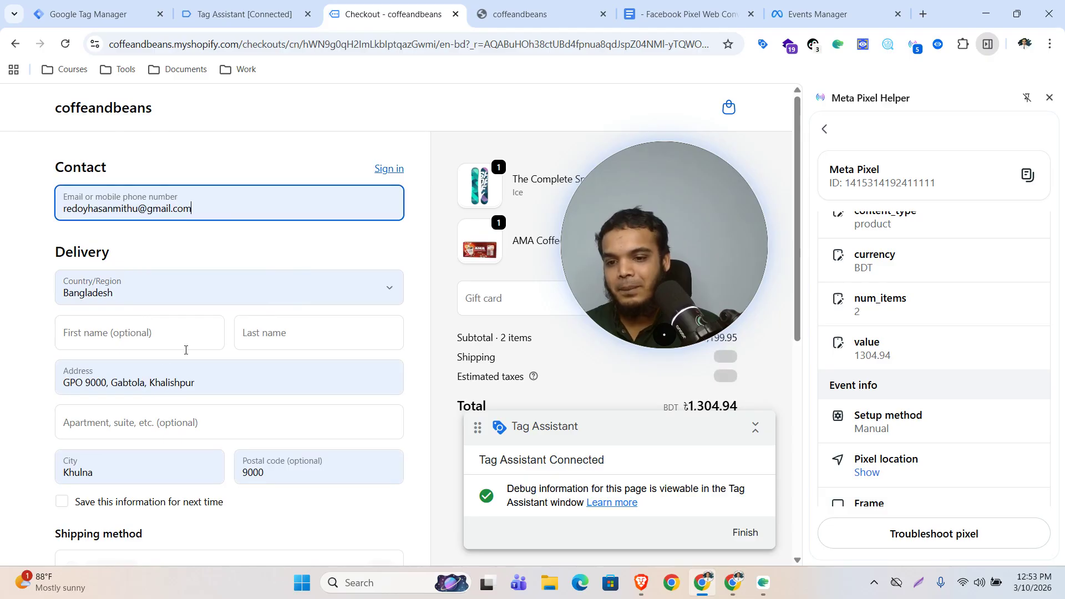
{"action": "left_click", "coordinate": [157, 343]}
{"action": "left_click", "coordinate": [183, 376]}
{"action": "scroll", "coordinate": [222, 361], "scroll_direction": "down", "scroll_amount": 3}
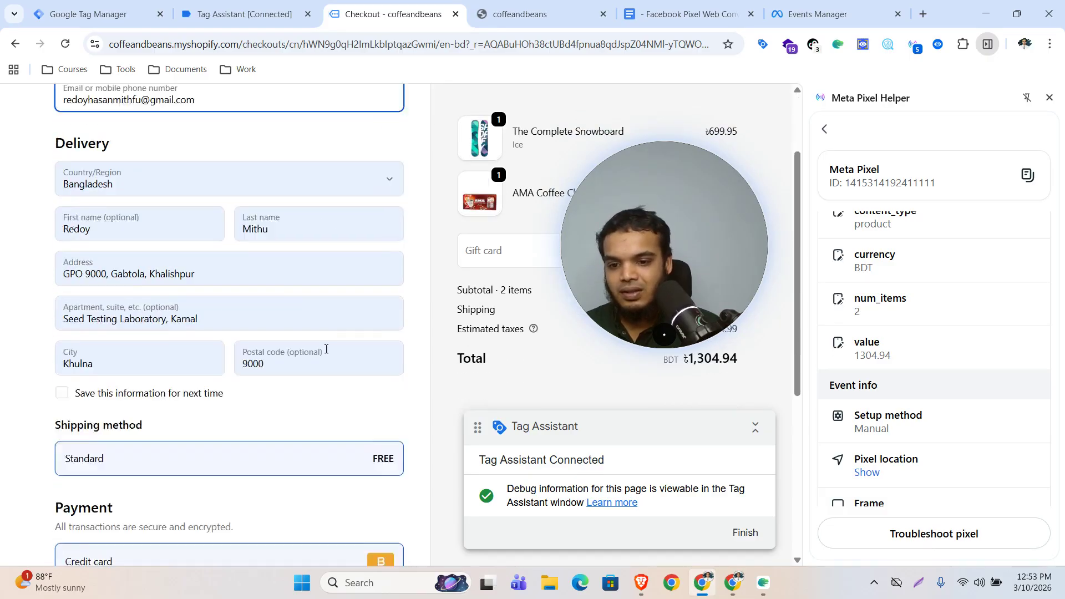
{"action": "scroll", "coordinate": [191, 377], "scroll_direction": "down", "scroll_amount": 4}
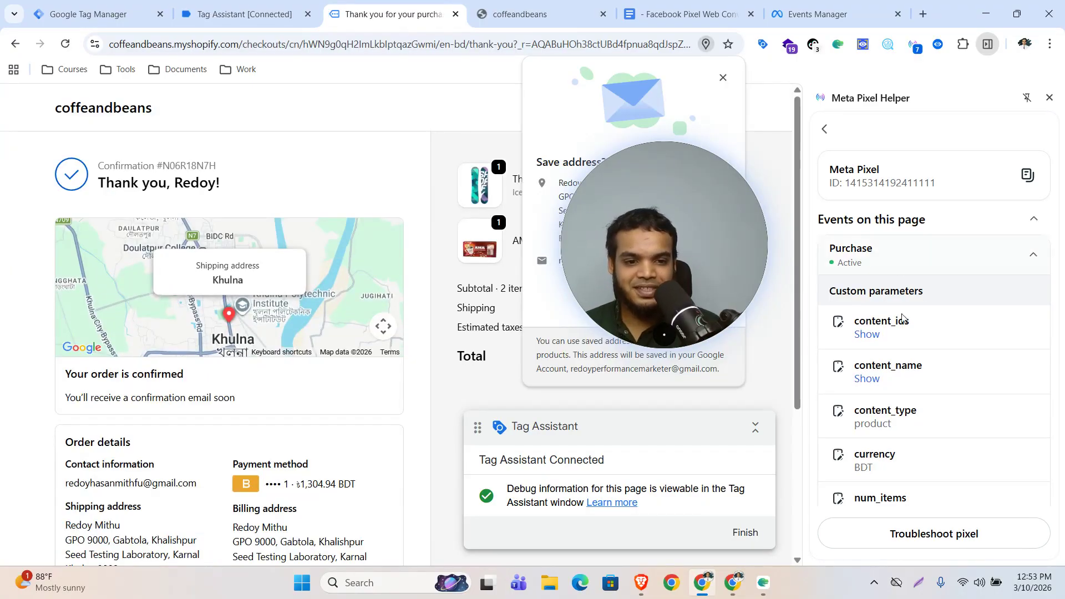
Step: Show the Purchase event's content_name in Meta Pixel Helper and examine its parameters, including order_id, tax and value
{"action": "left_click", "coordinate": [866, 379]}
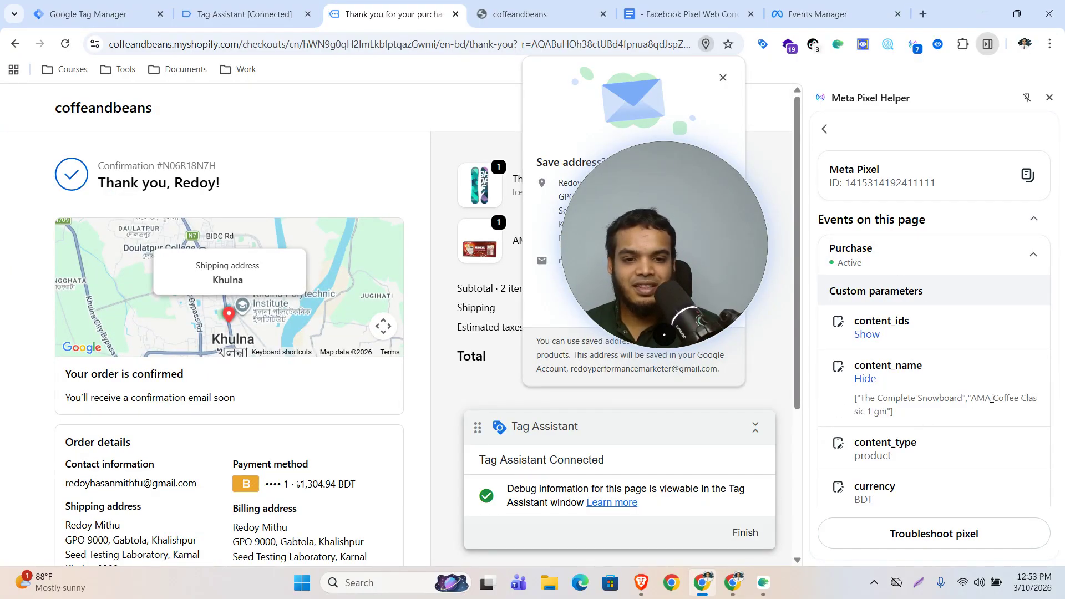
{"action": "scroll", "coordinate": [888, 397], "scroll_direction": "down", "scroll_amount": 2}
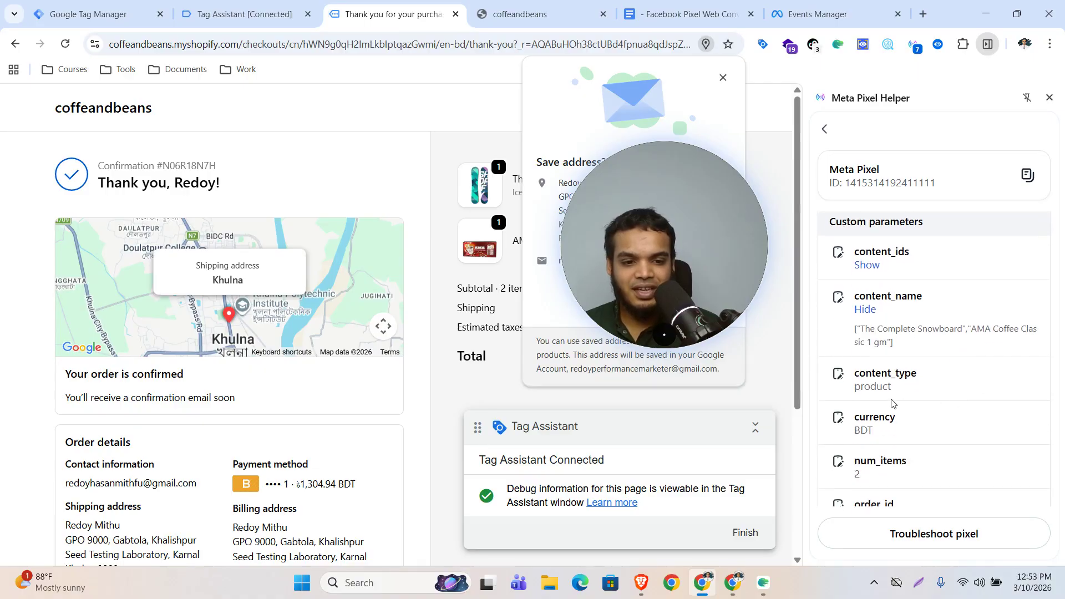
{"action": "scroll", "coordinate": [882, 388], "scroll_direction": "down", "scroll_amount": 2}
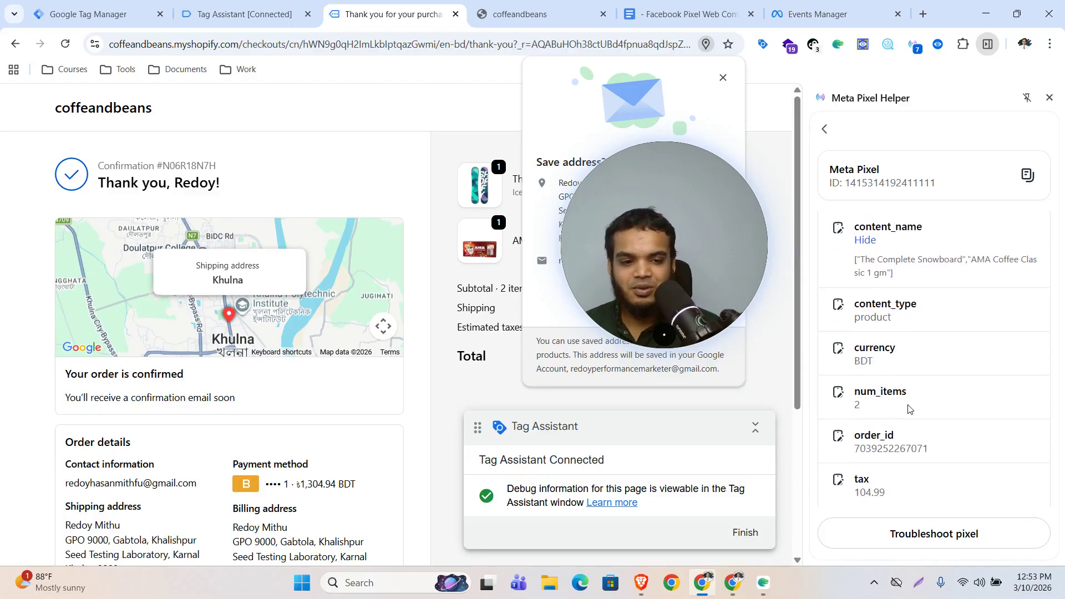
{"action": "scroll", "coordinate": [882, 405], "scroll_direction": "down", "scroll_amount": 2}
{"action": "left_click_drag", "start_coordinate": [867, 379], "coordinate": [912, 379]}
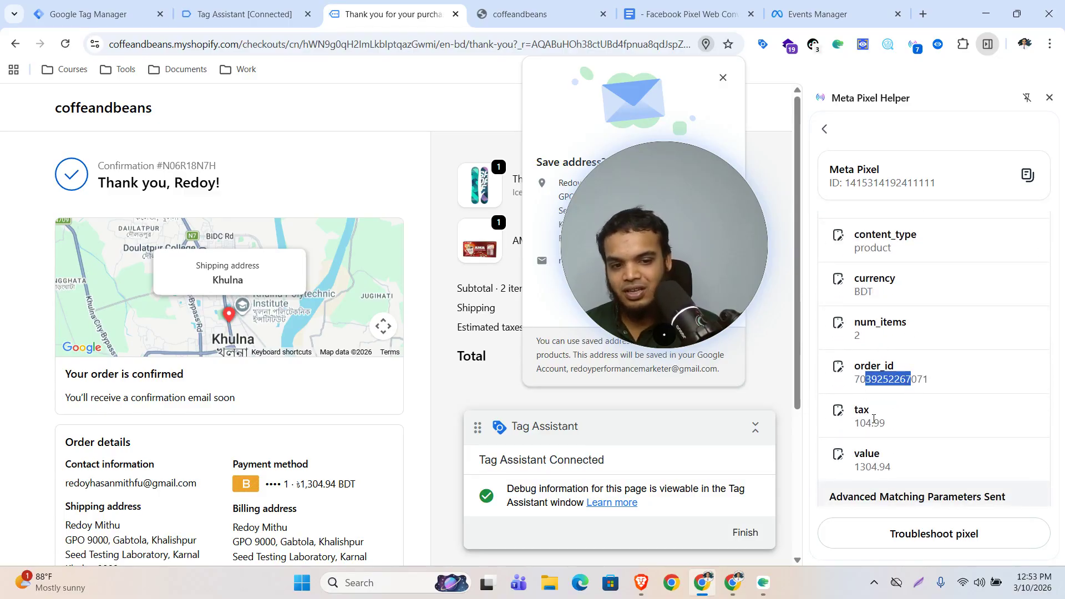
Step: Decline saving the address and compare the order summary with the Purchase event's parameters
{"action": "left_click_drag", "start_coordinate": [673, 265], "coordinate": [369, 254]}
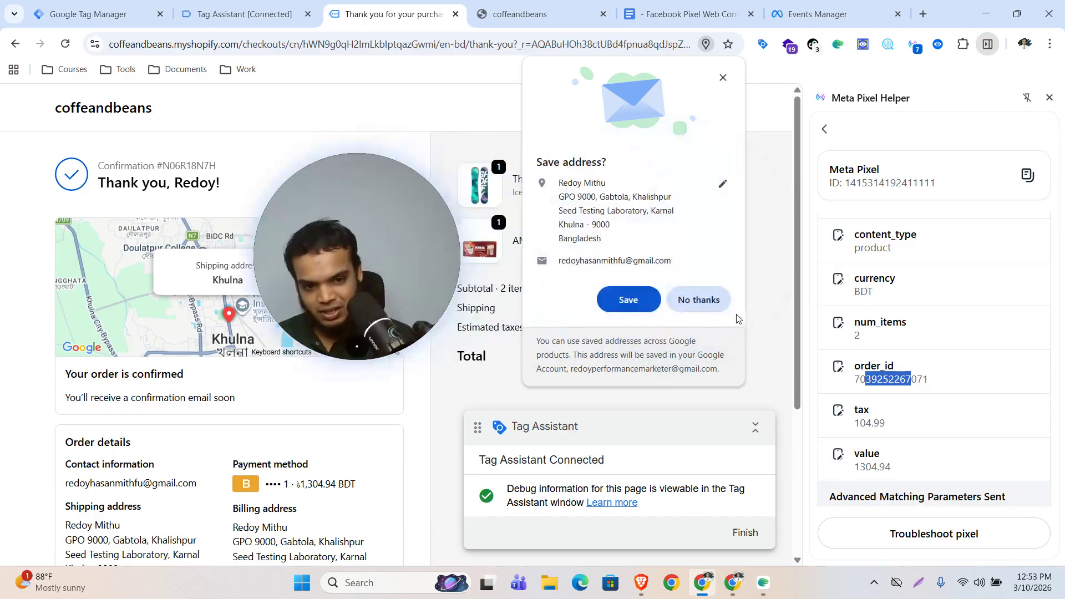
{"action": "left_click", "coordinate": [710, 305]}
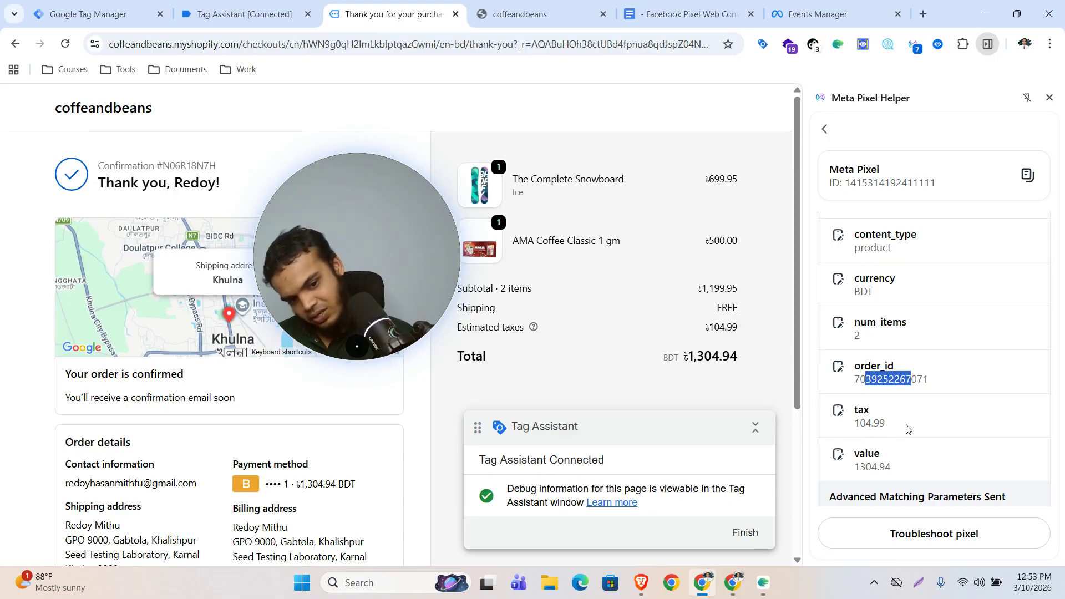
{"action": "scroll", "coordinate": [899, 425], "scroll_direction": "down", "scroll_amount": 2}
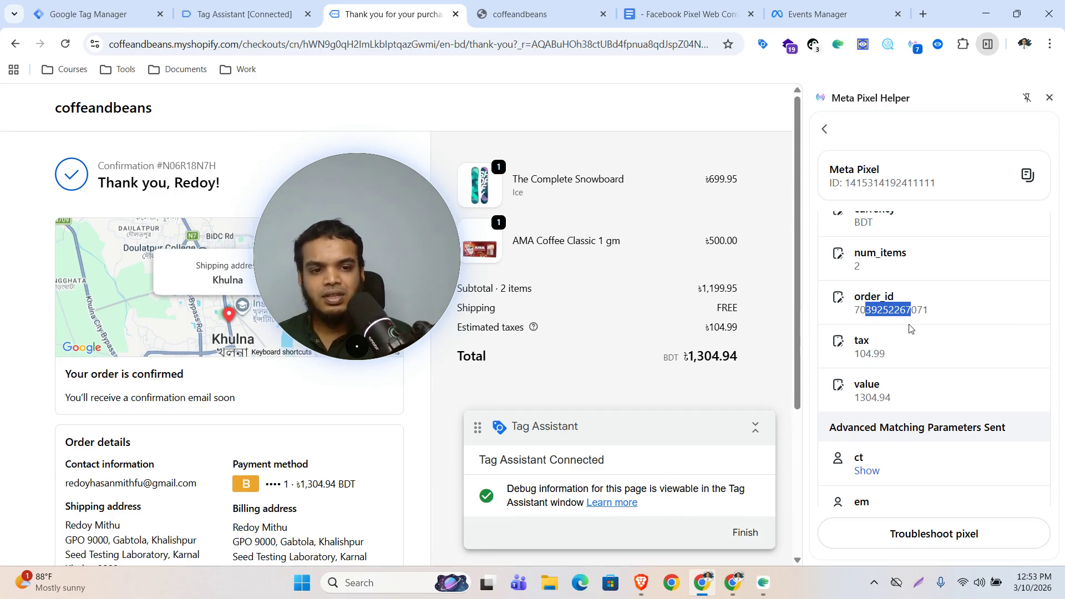
{"action": "scroll", "coordinate": [899, 329], "scroll_direction": "up", "scroll_amount": 3}
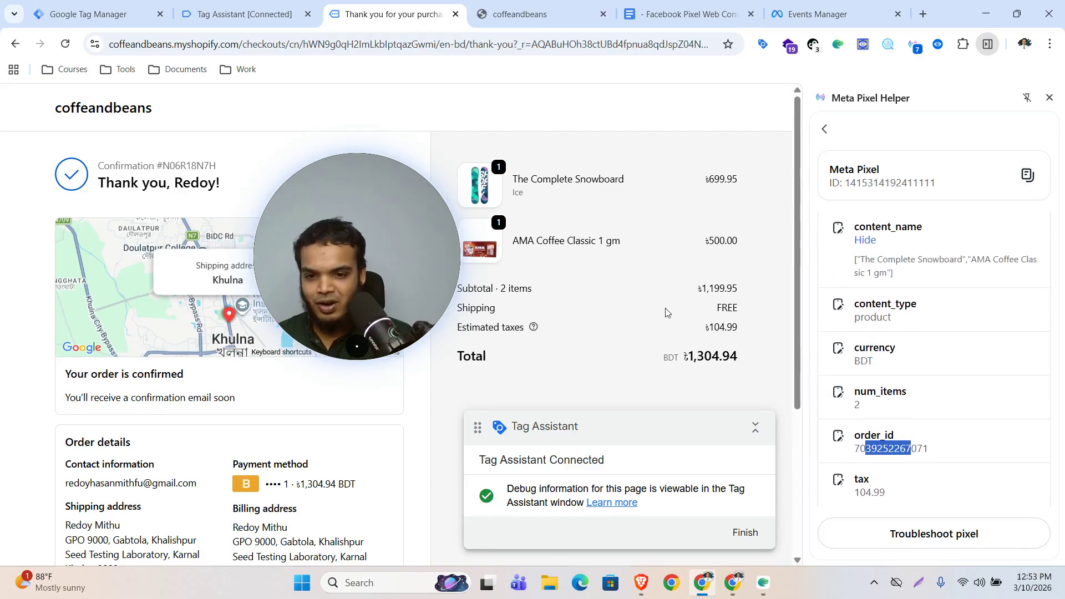